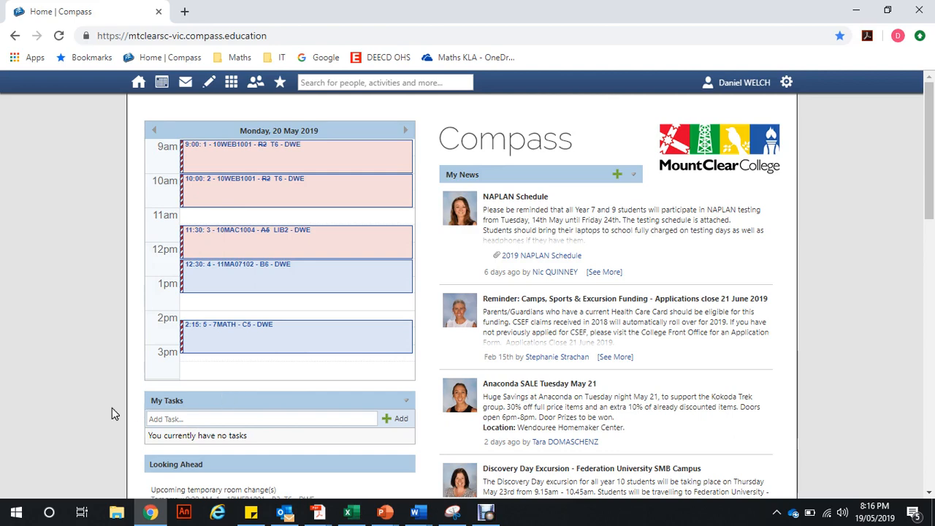
- Launch Game Maker and continue with the Lite Edition
key("super")
type("game")
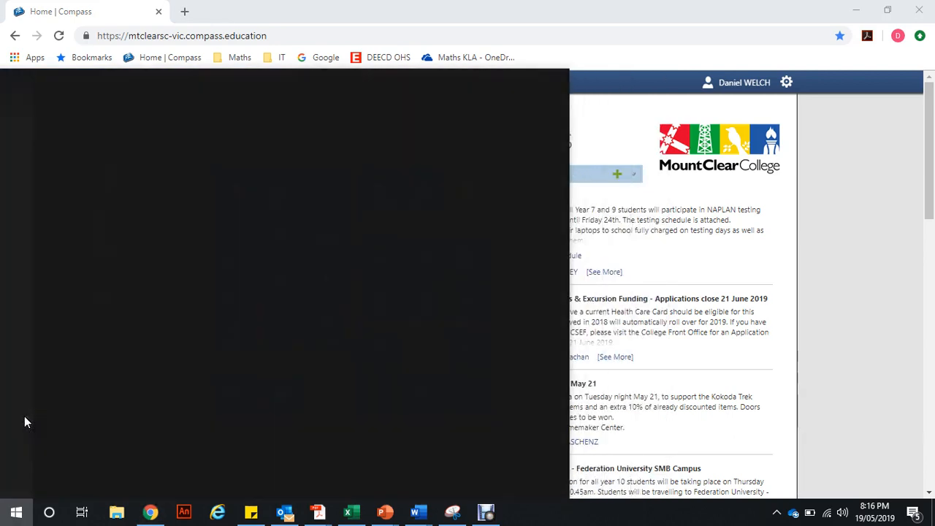
key("Escape")
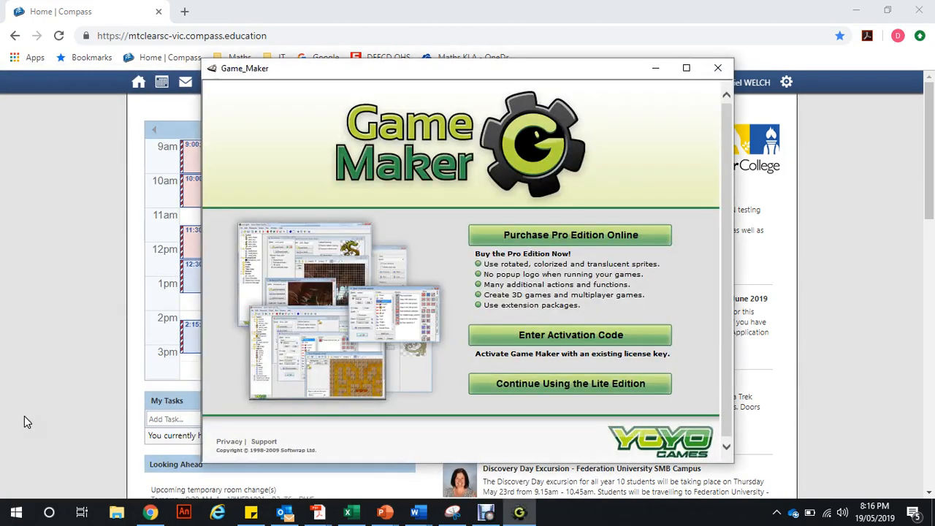
left_click(583, 384)
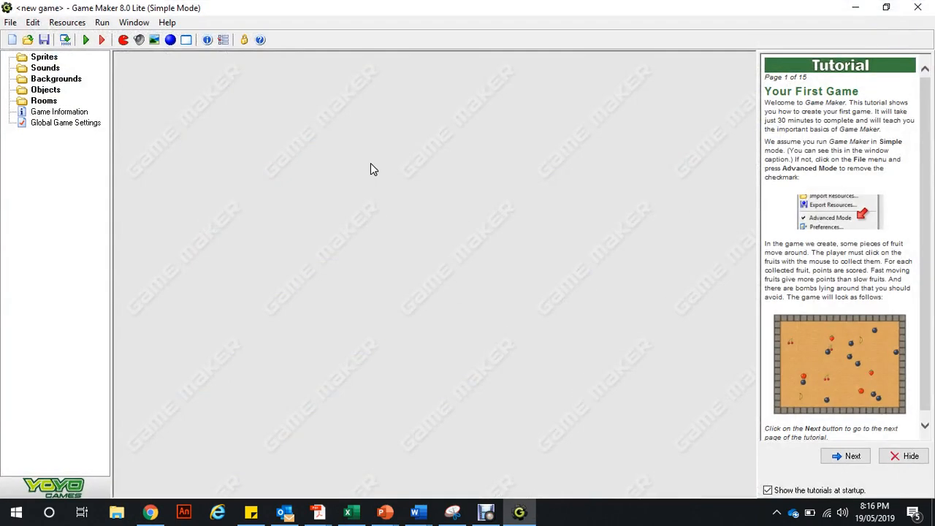
- Create a new sprite and load the wall_block_cracked2 image from the Maze - Platform folder into it
left_click(123, 40)
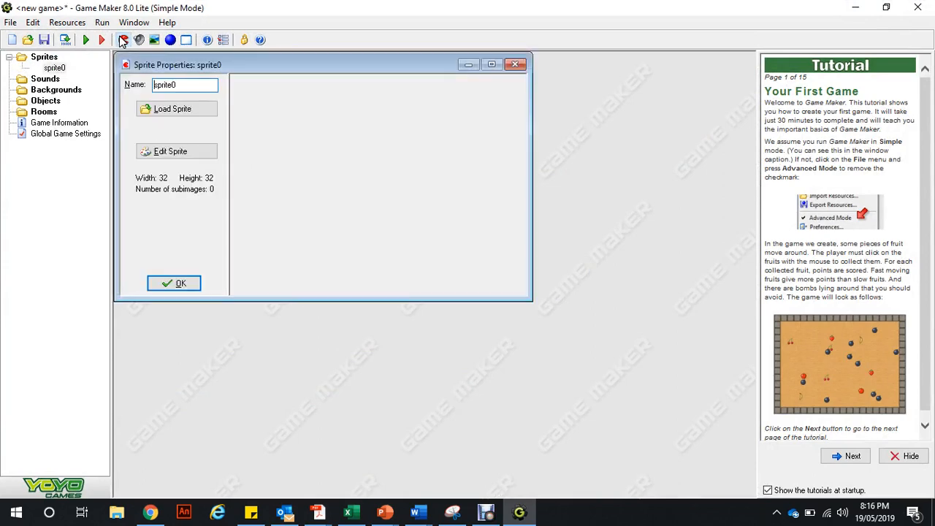
left_click(165, 114)
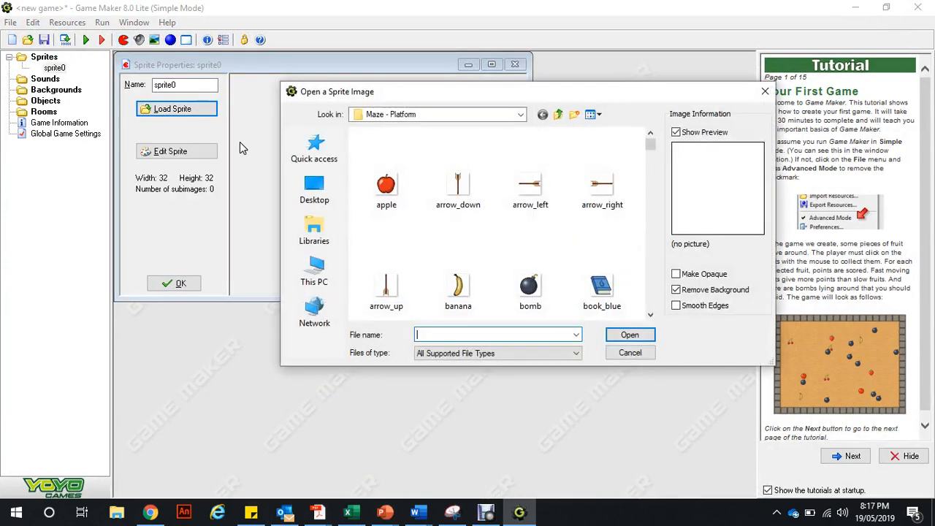
left_click_drag(650, 145, 652, 320)
scroll(570, 234, "up", 2)
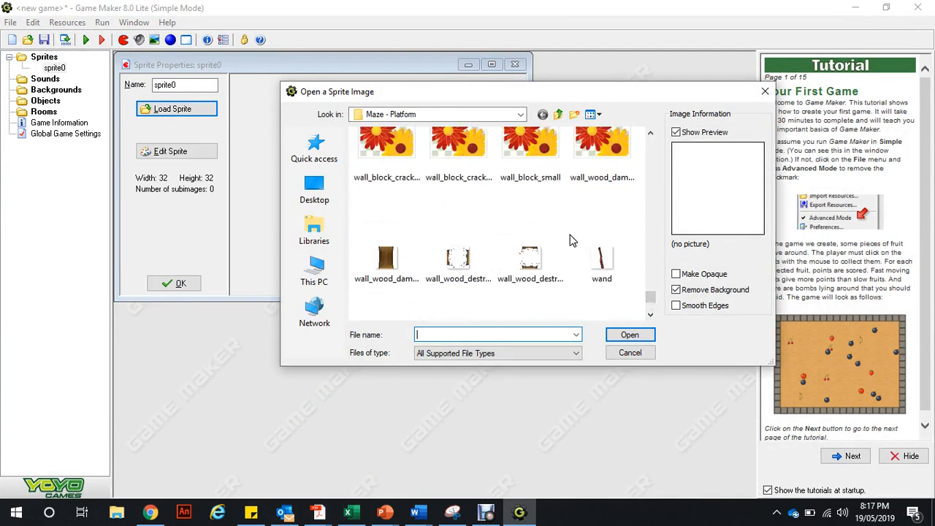
scroll(570, 234, "up", 1)
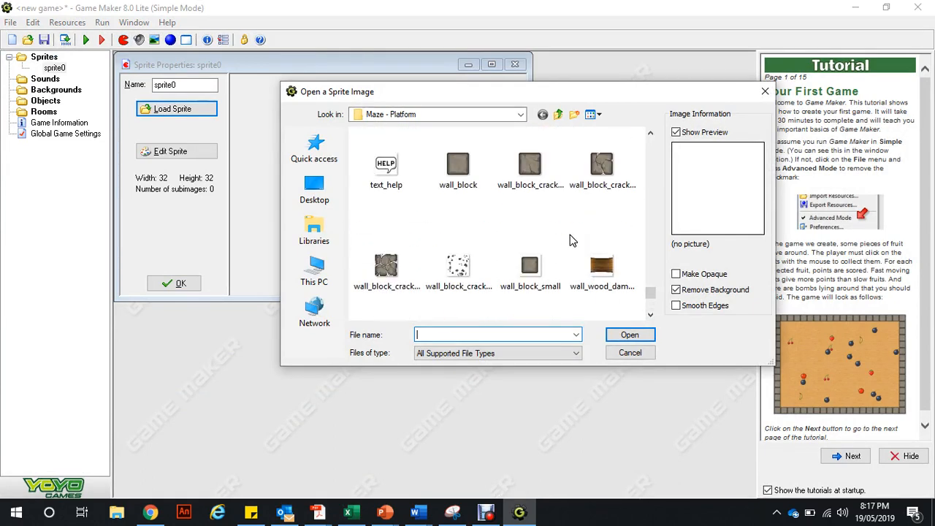
left_click(605, 177)
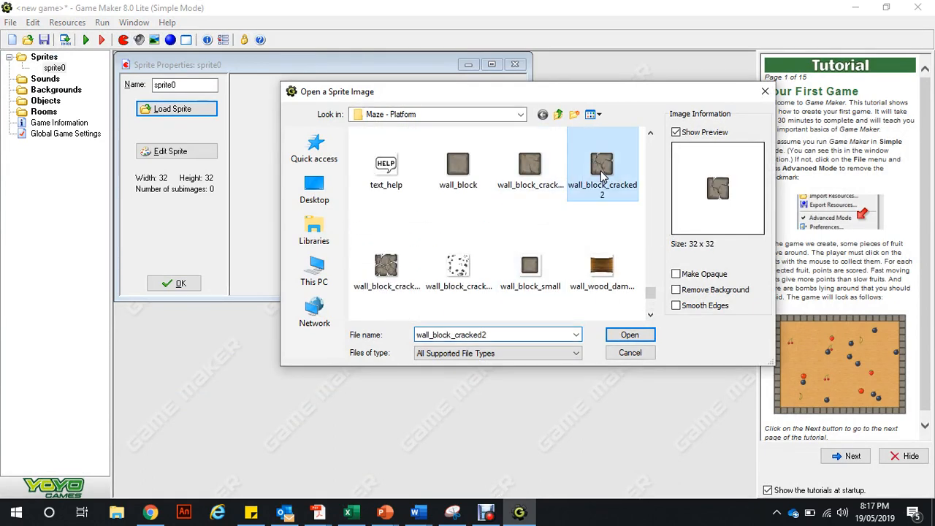
left_click(628, 335)
- Name the wall block sprite spr_wall and accept its properties
left_click(188, 85)
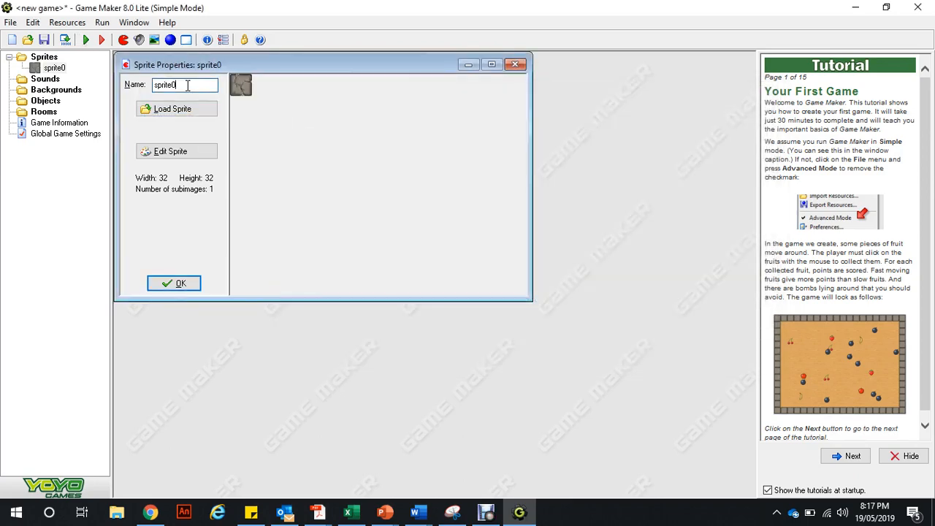
key("BackSpace")
type("_wall")
key("Return")
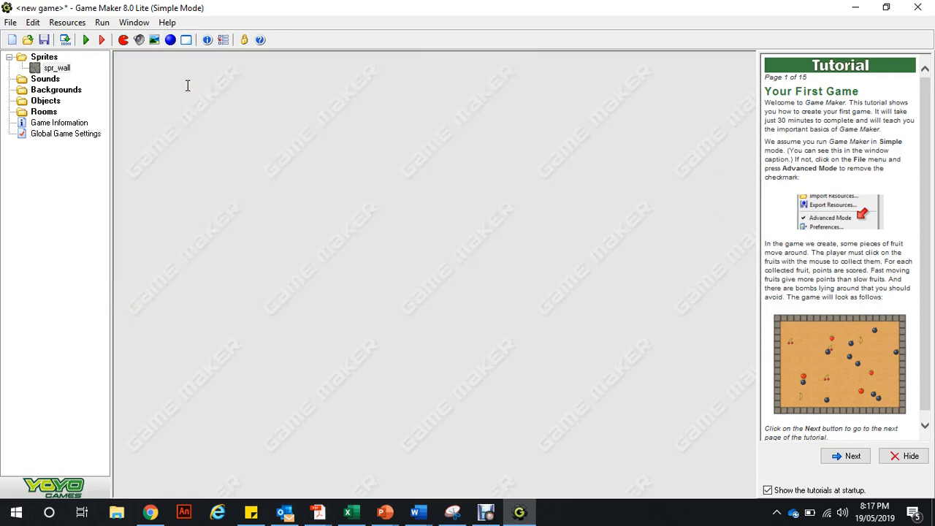
- Create a second sprite and load the npc_guy image from the Maze - Platform folder into it
left_click(123, 39)
left_click(175, 127)
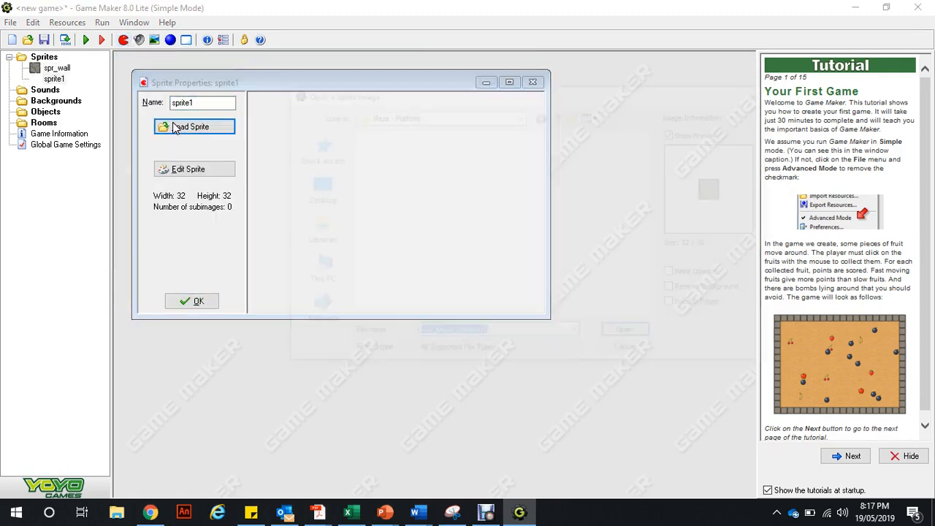
scroll(442, 233, "down", 5)
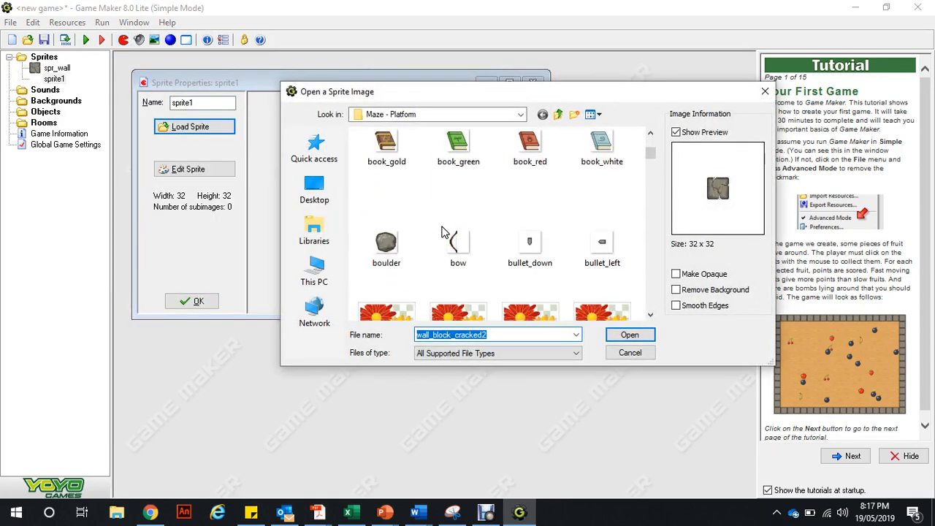
scroll(442, 233, "down", 4)
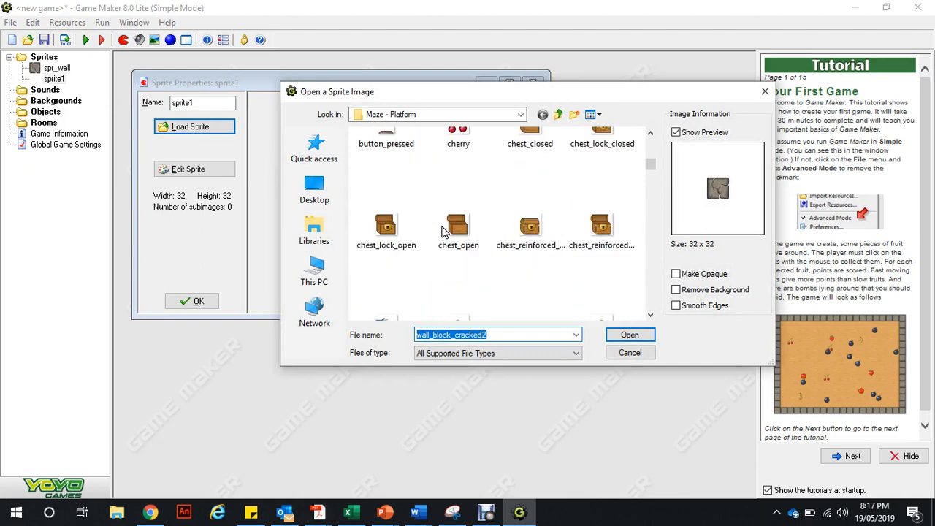
scroll(442, 232, "down", 4)
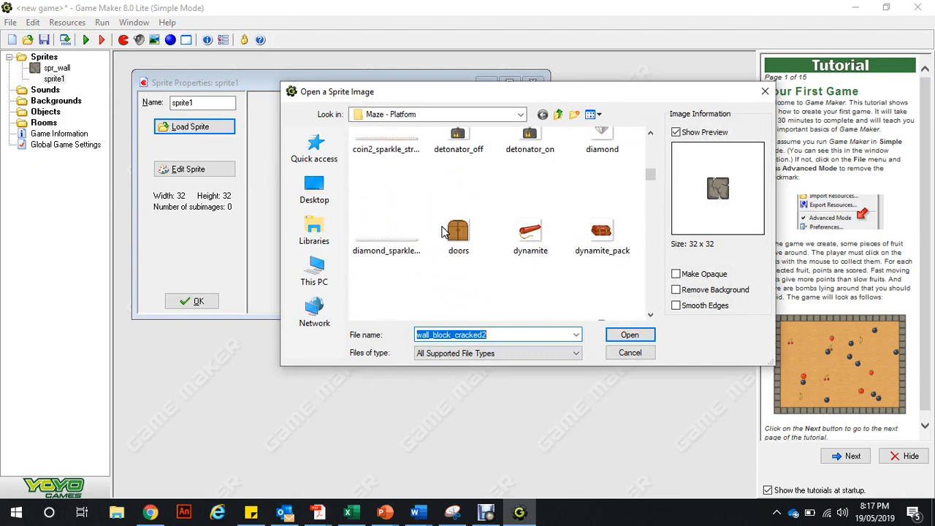
scroll(441, 233, "down", 2)
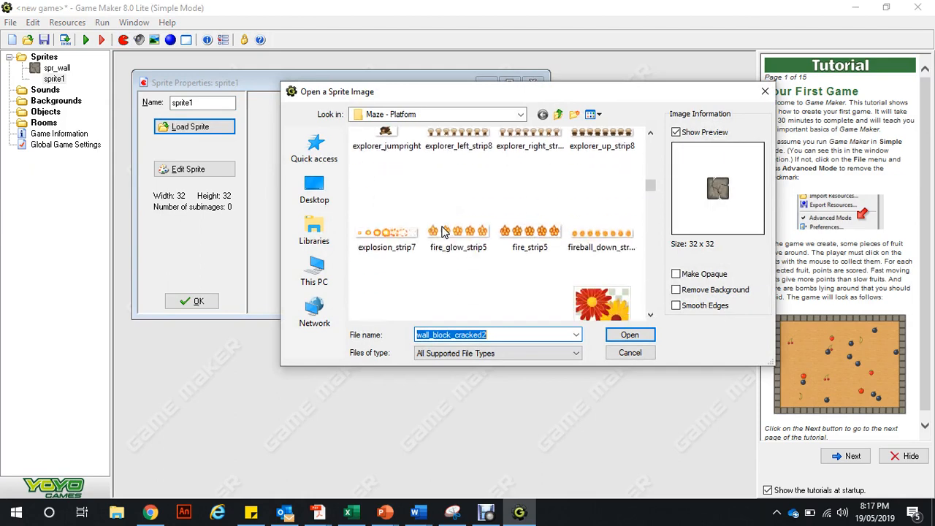
scroll(442, 233, "down", 3)
scroll(442, 233, "down", 5)
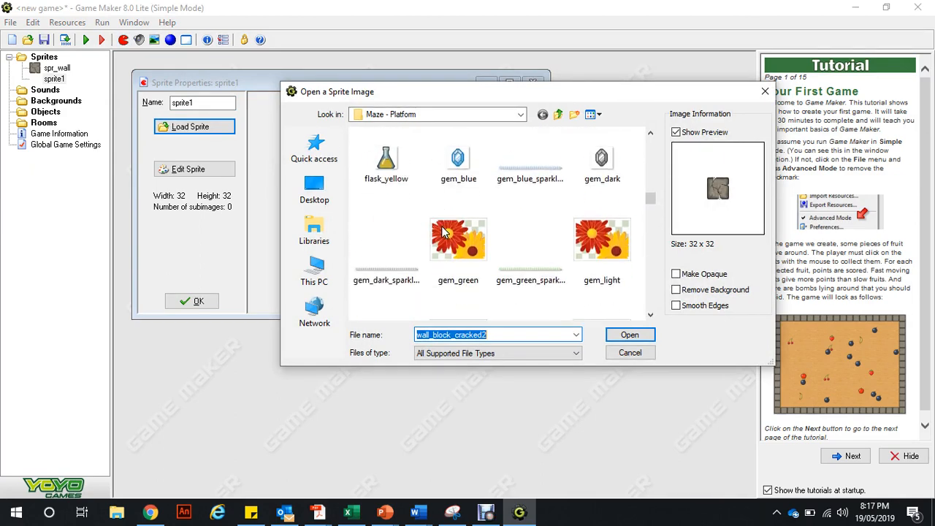
scroll(442, 233, "down", 4)
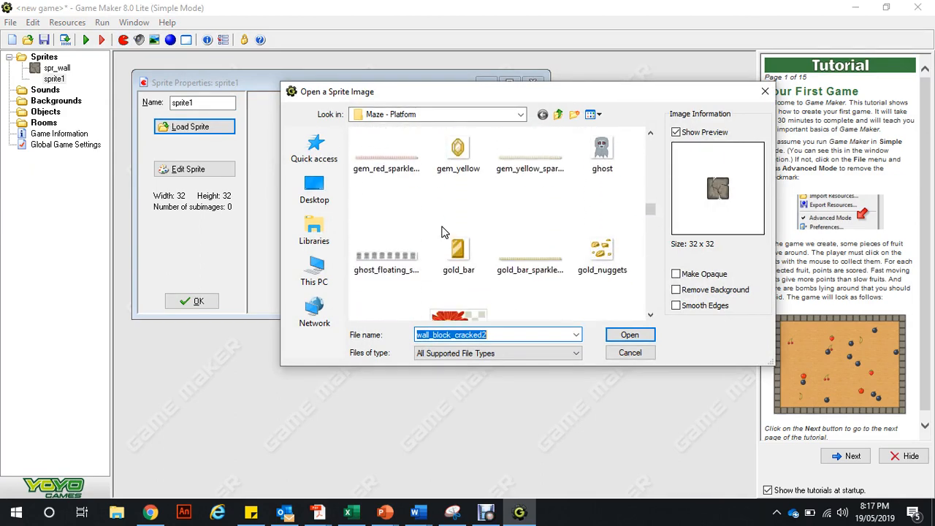
scroll(442, 232, "down", 6)
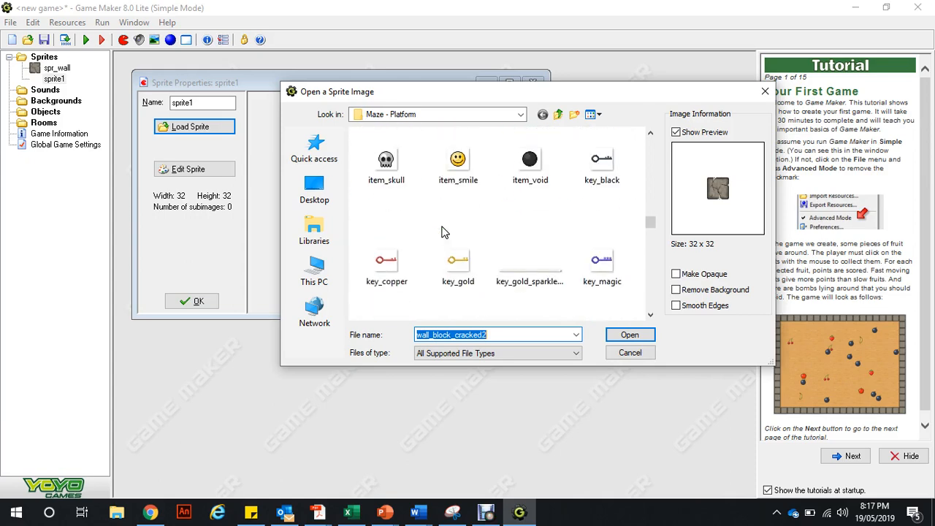
scroll(441, 232, "down", 5)
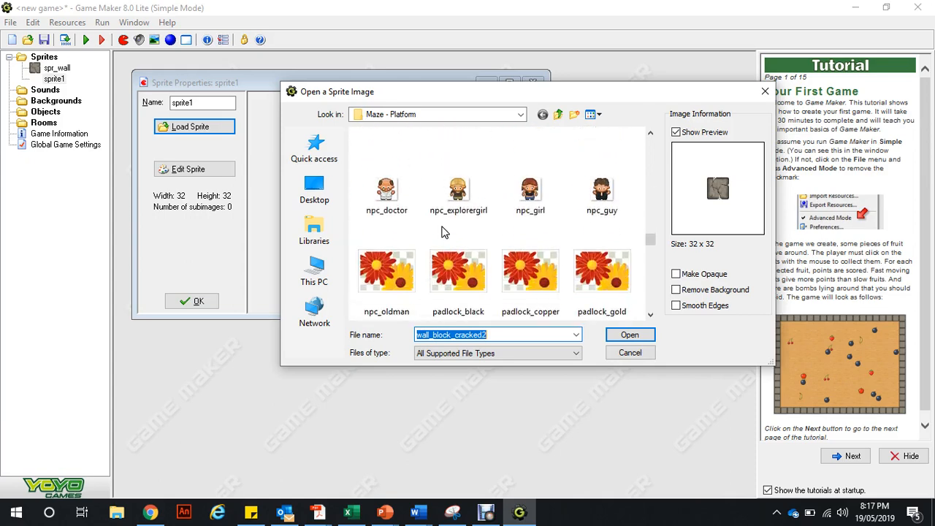
left_click(601, 192)
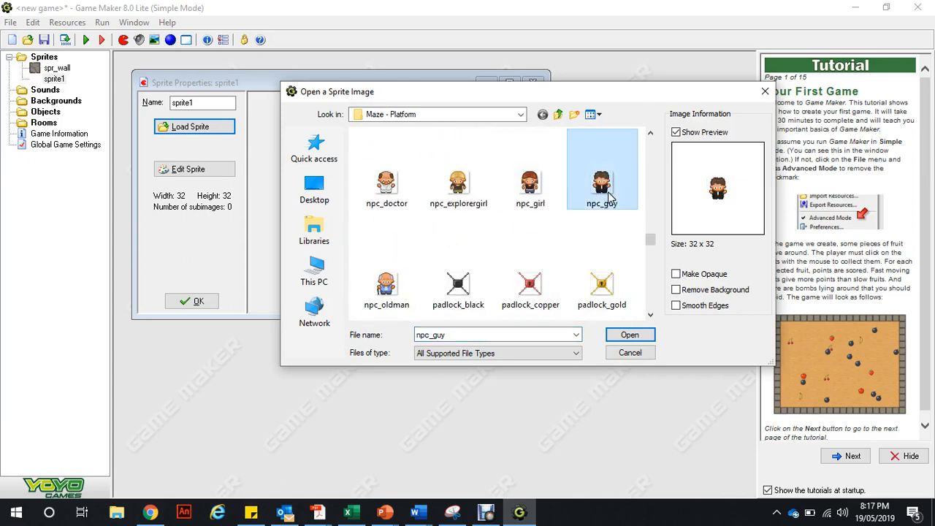
left_click(622, 336)
- Name the character sprite spr_player and accept its properties
double_click(207, 103)
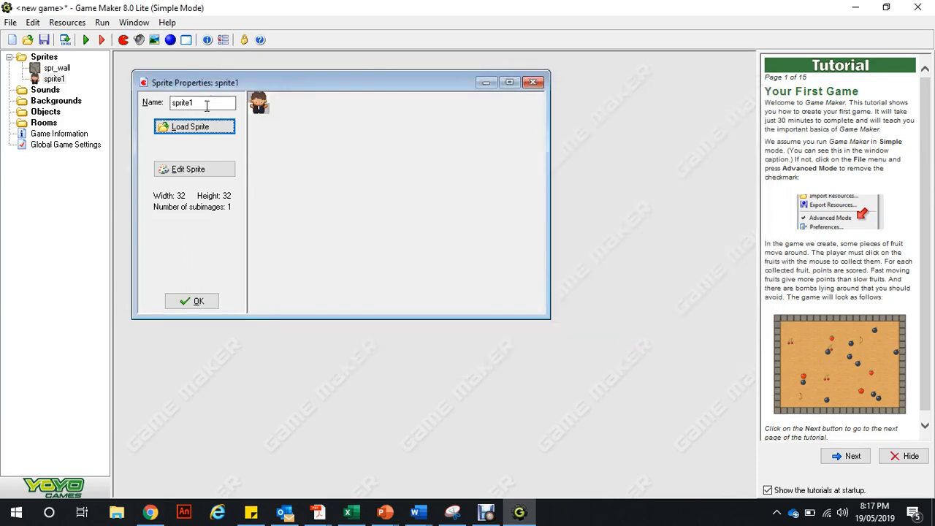
type("sprite")
key("BackSpace")
key("BackSpace")
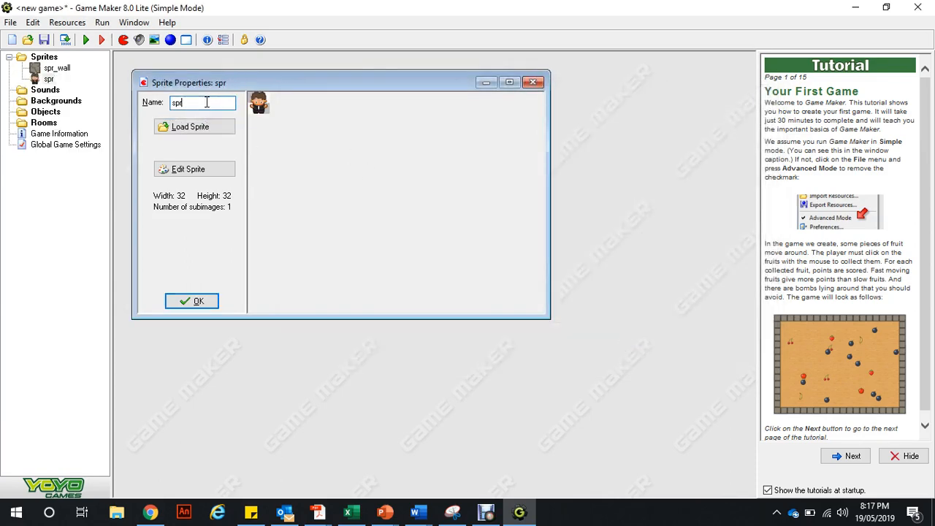
type("_player")
key("Return")
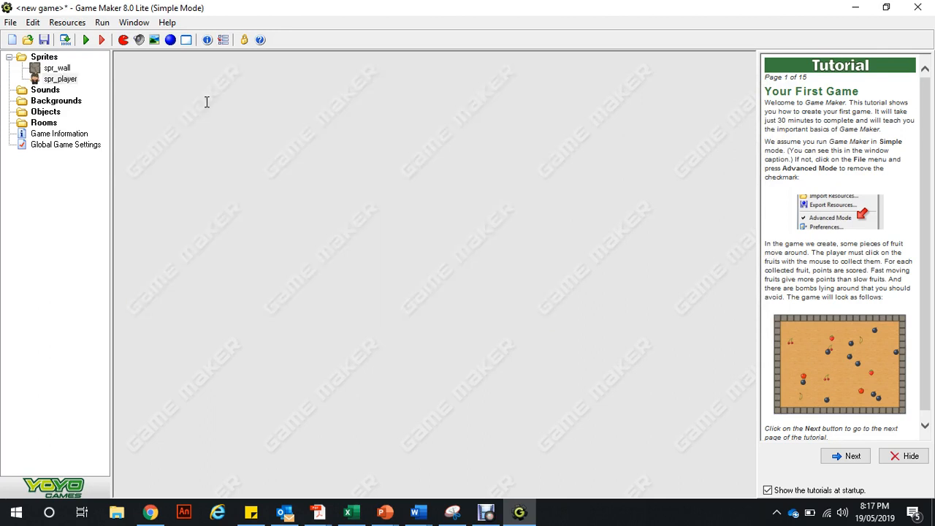
- Create a solid object named obj_wall that uses the spr_wall sprite
left_click(169, 41)
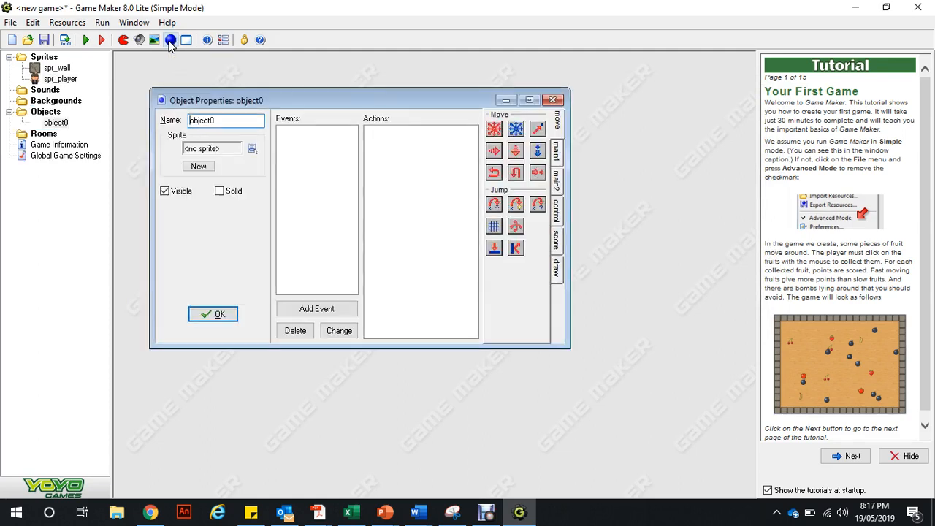
left_click(252, 149)
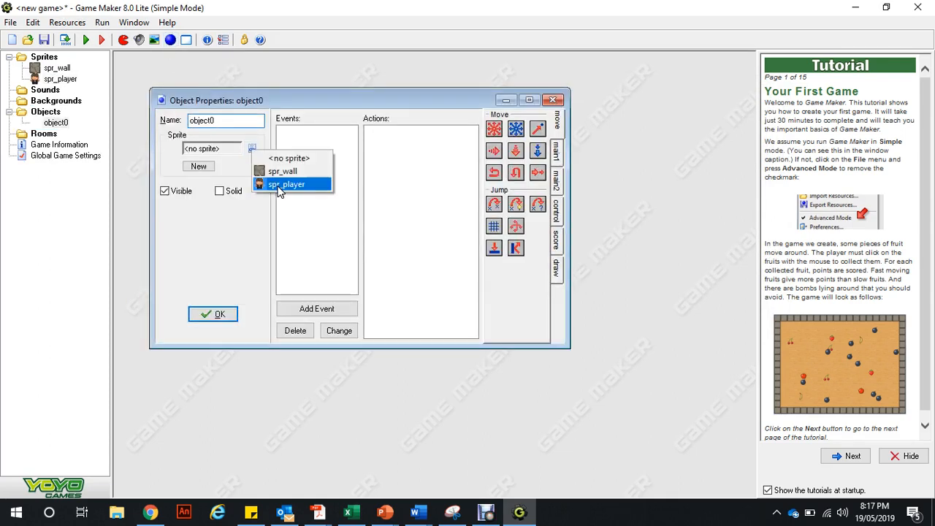
left_click(283, 172)
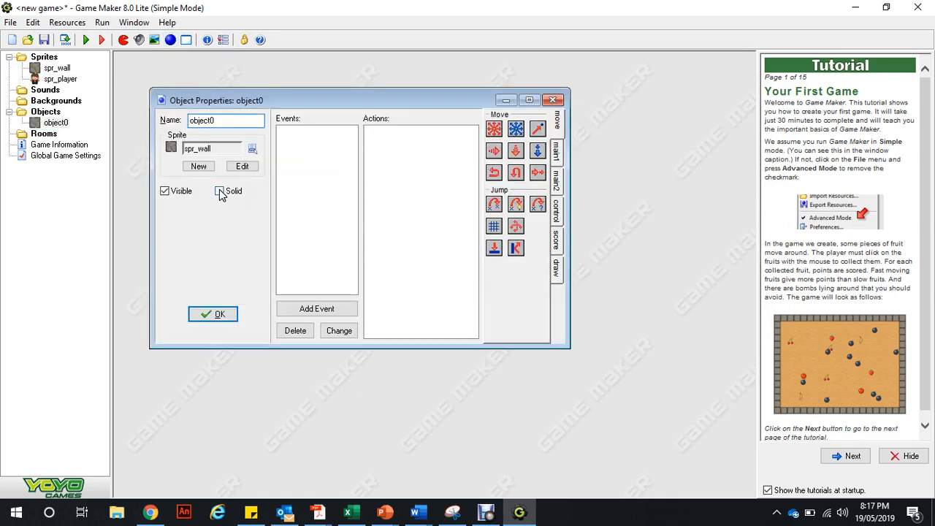
left_click_drag(217, 121, 203, 123)
type("j_wall")
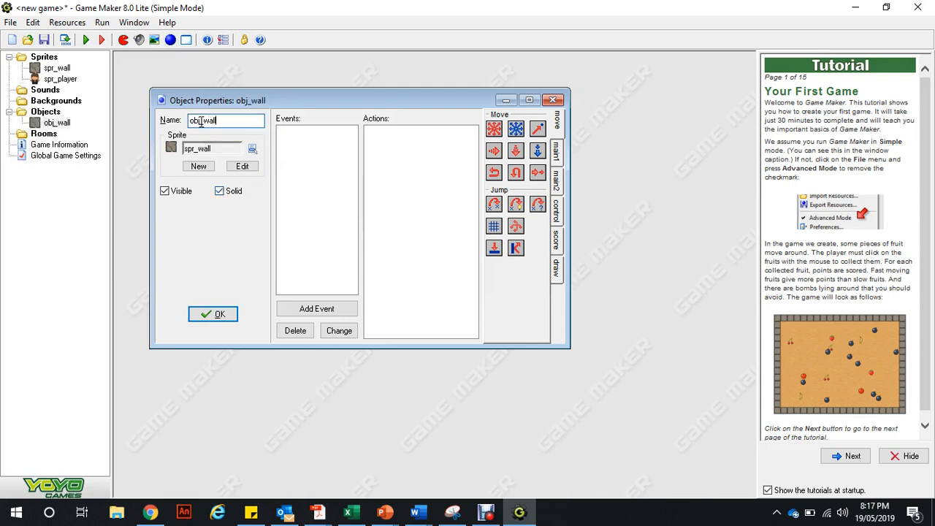
key("Return")
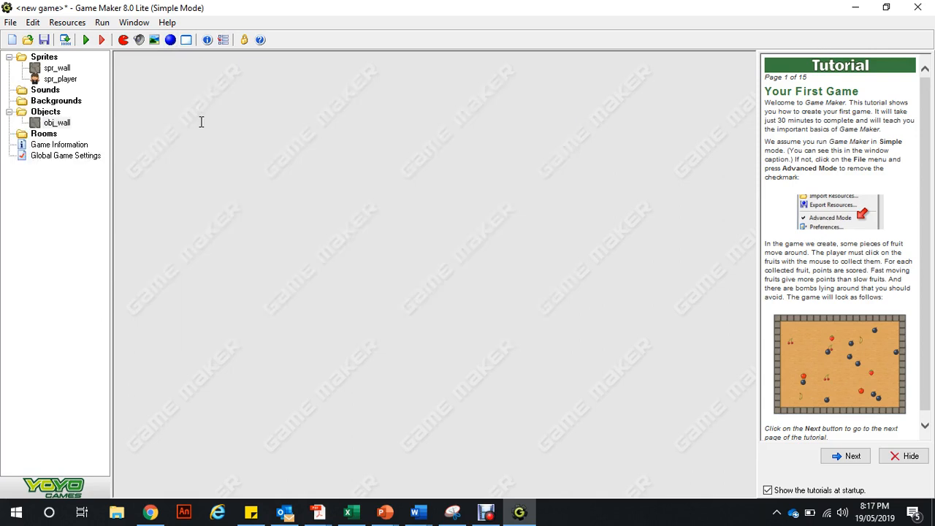
- Create a non-solid object named obj_player that uses the spr_player sprite
left_click(170, 41)
left_click(270, 167)
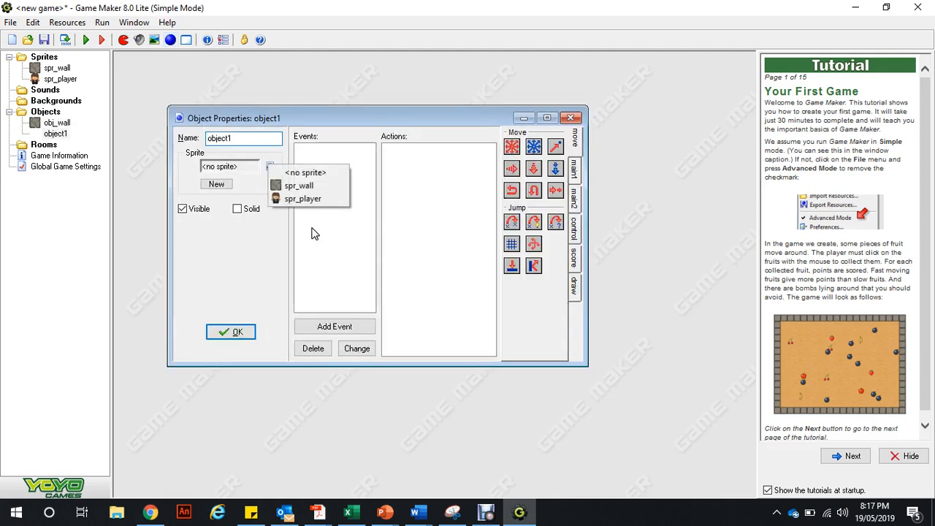
left_click(305, 199)
key("BackSpace")
key("BackSpace")
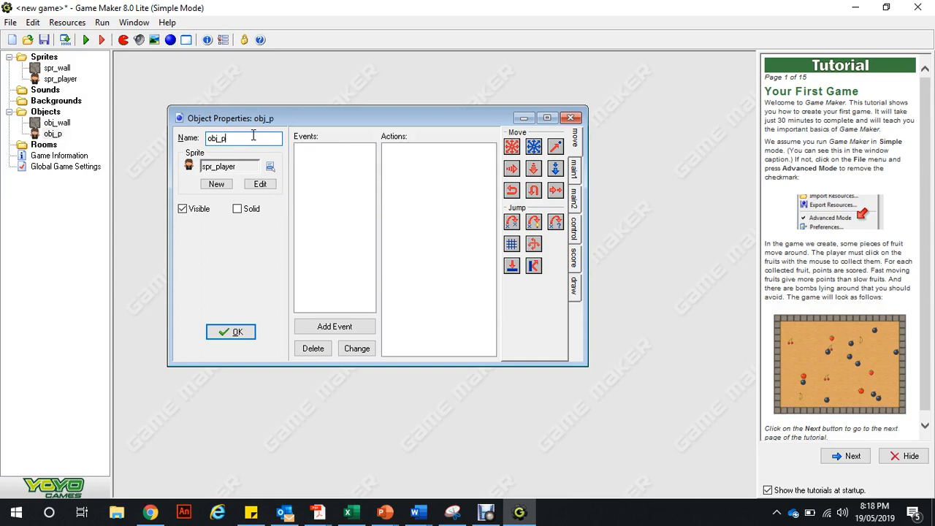
type("_player")
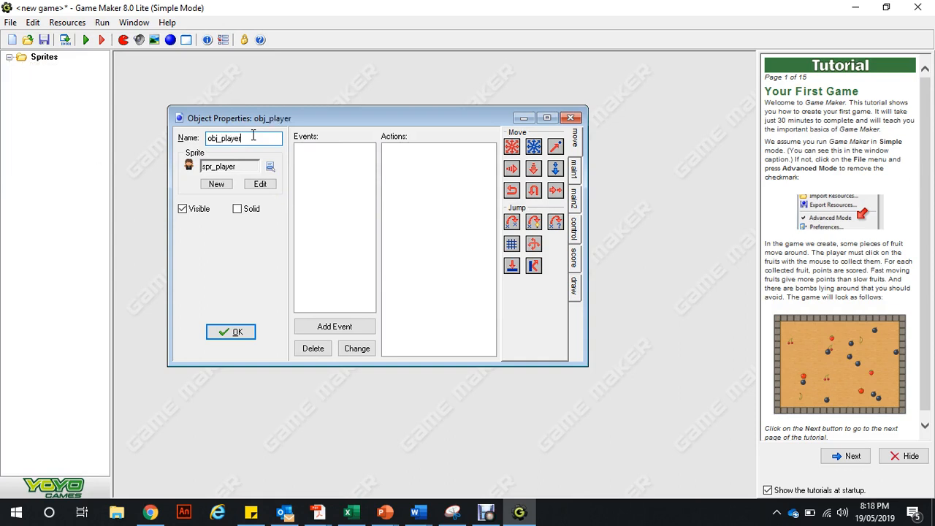
key("Return")
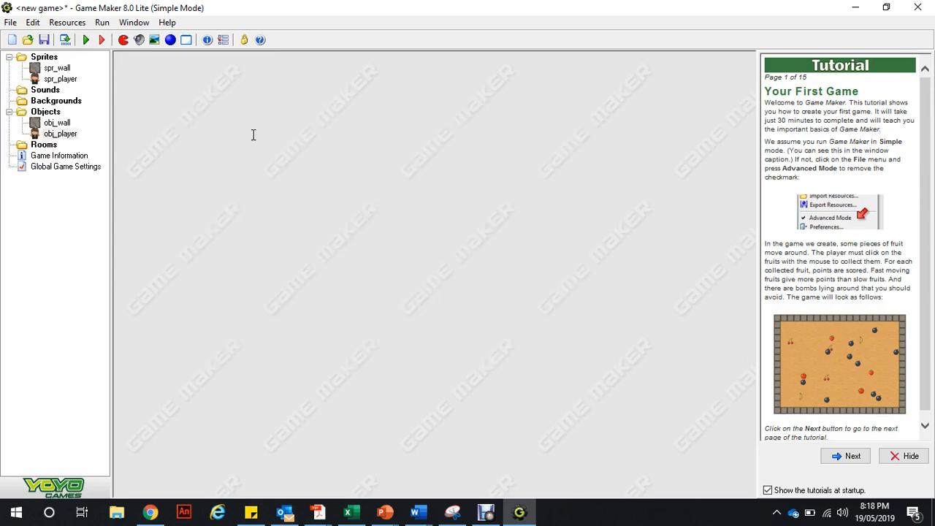
- Create a new room, maximize its properties window and choose obj_wall as the object to place
left_click(186, 41)
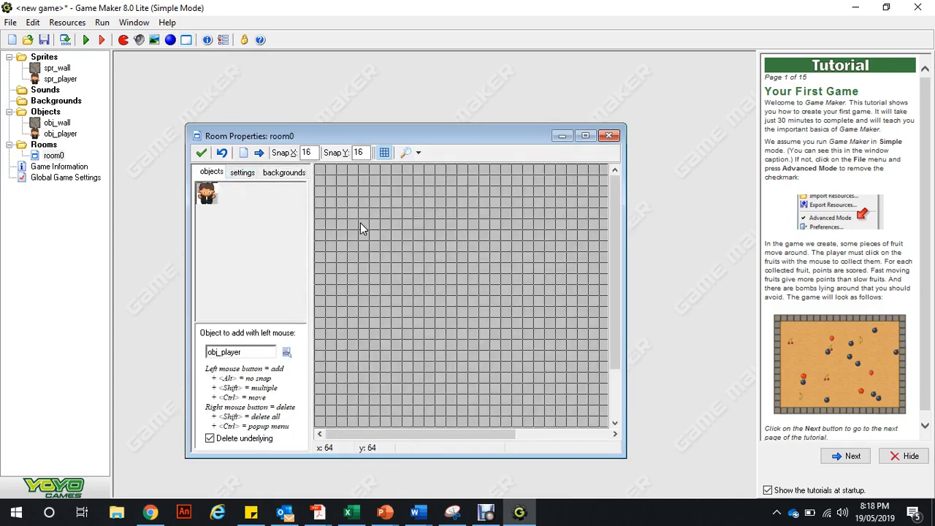
left_click(588, 139)
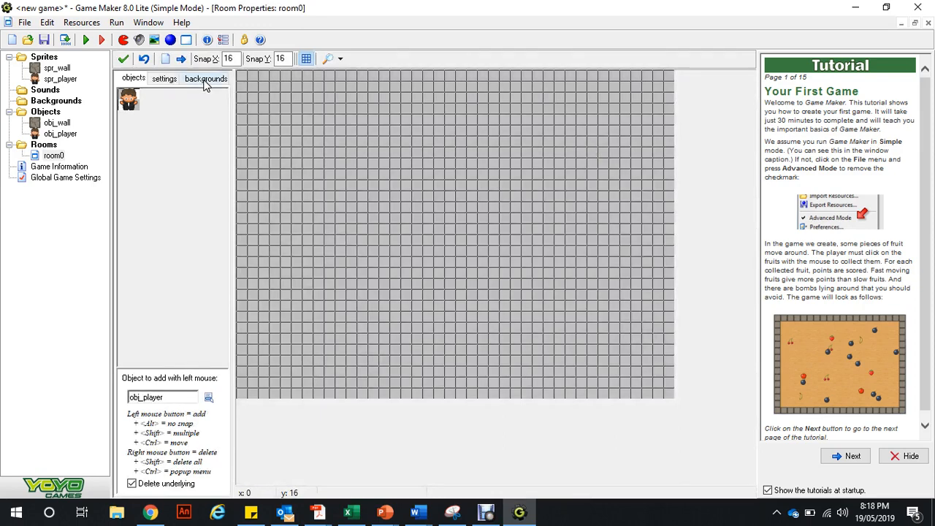
left_click(208, 397)
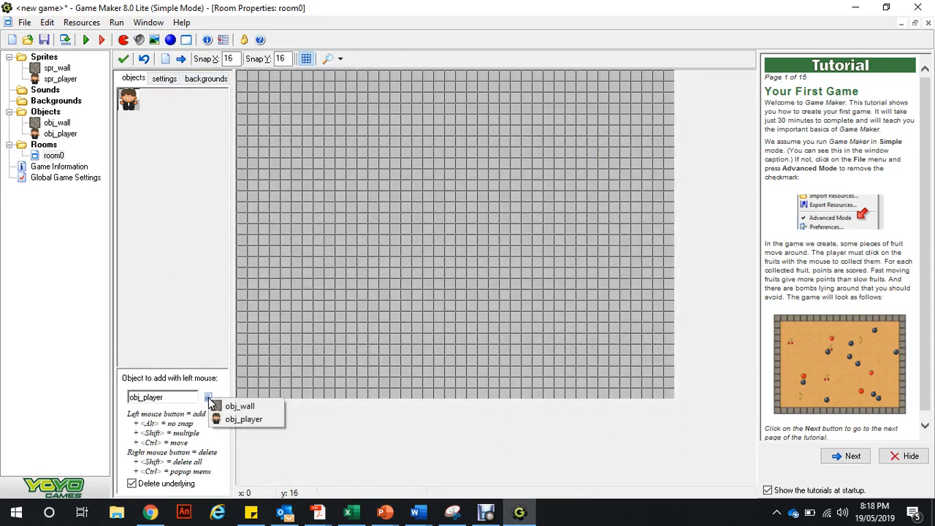
left_click(234, 407)
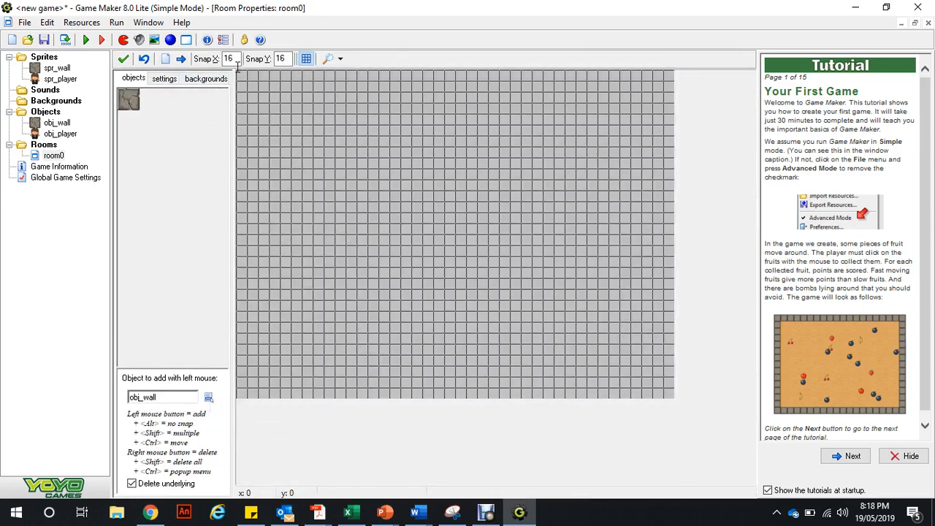
- Set the room's grid snap to 32 for both X and Y
type("32")
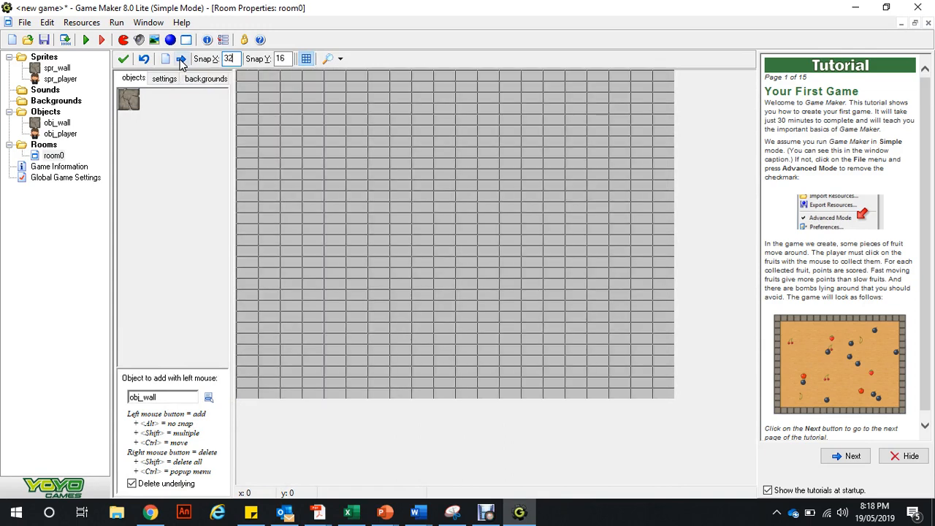
key("Tab")
type("32")
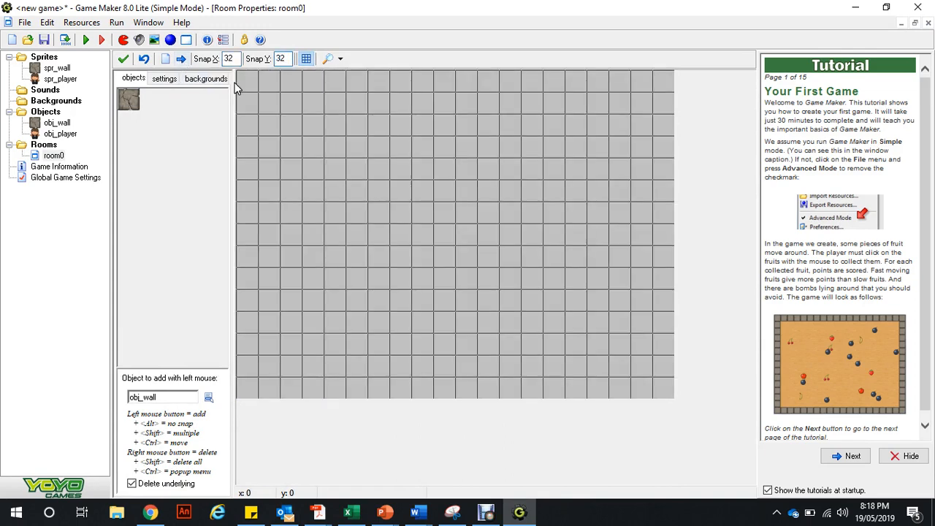
- Line the room's border with obj_wall blocks, leaving the second cell of the top row open, and delete the stray inner blocks
mouse_move(248, 75)
left_mouse_down("shift")
mouse_move(248, 387)
mouse_move(664, 387)
mouse_move(661, 162)
left_mouse_up("shift")
mouse_move(655, 92)
left_mouse_down("shift")
mouse_move(620, 81)
mouse_move(338, 93)
mouse_move(299, 80)
left_mouse_up("shift")
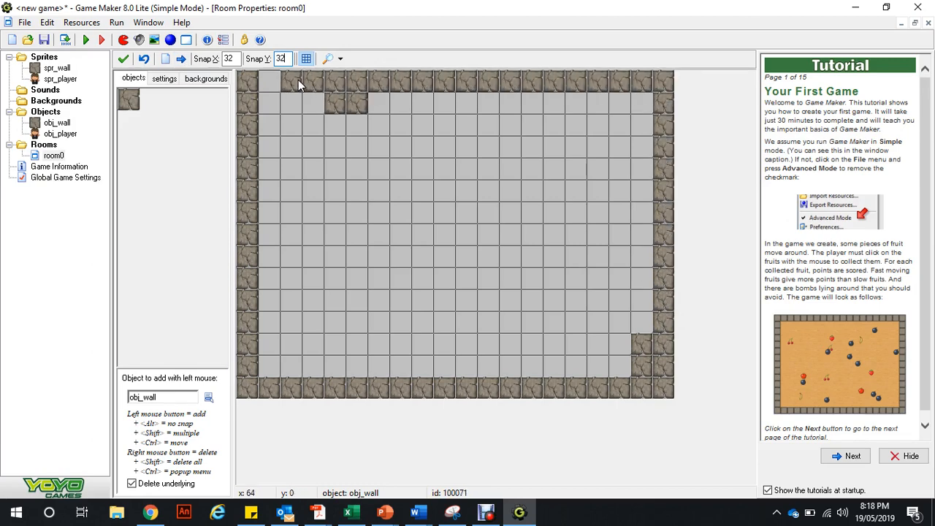
right_click(342, 107)
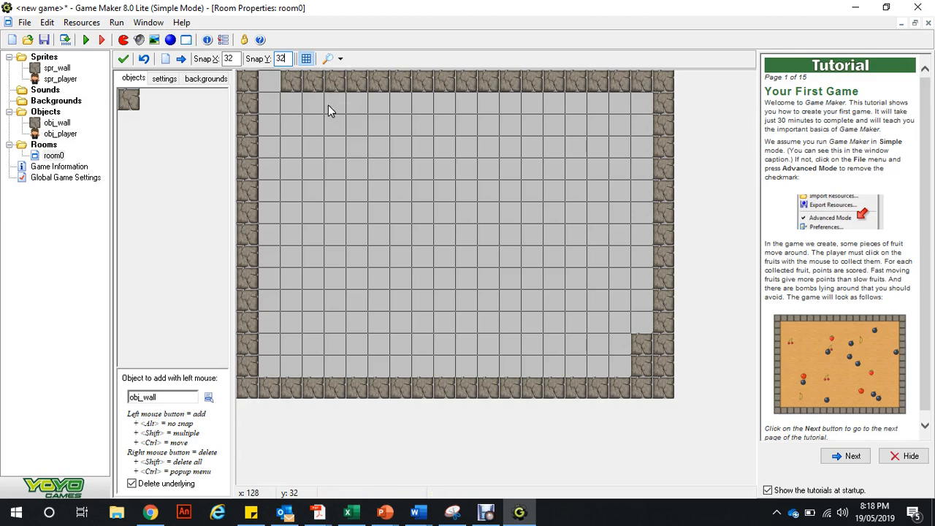
right_click(633, 346)
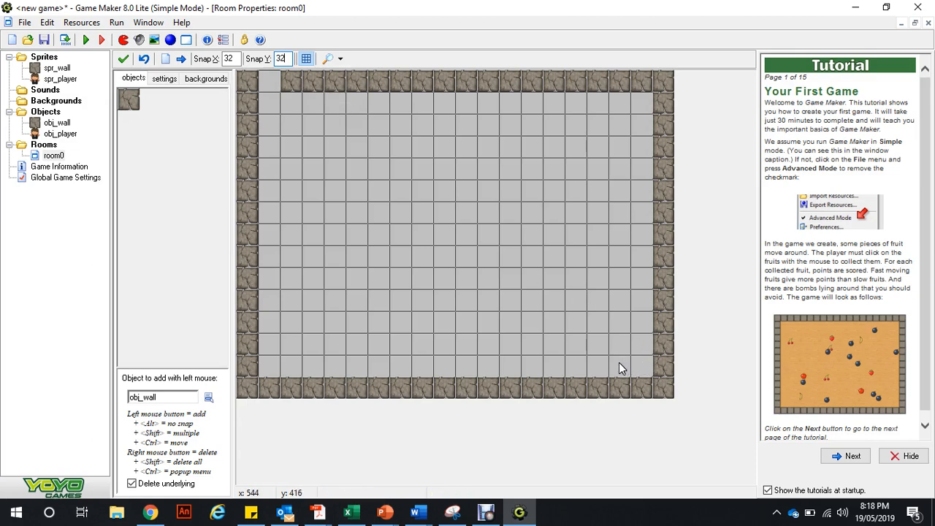
- Build the inner maze walls from obj_wall: a vertical wall near each side and two horizontal walls across the lower part
left_click_drag(611, 369, 614, 333, "shift")
left_click_drag(613, 300, 617, 209, "shift")
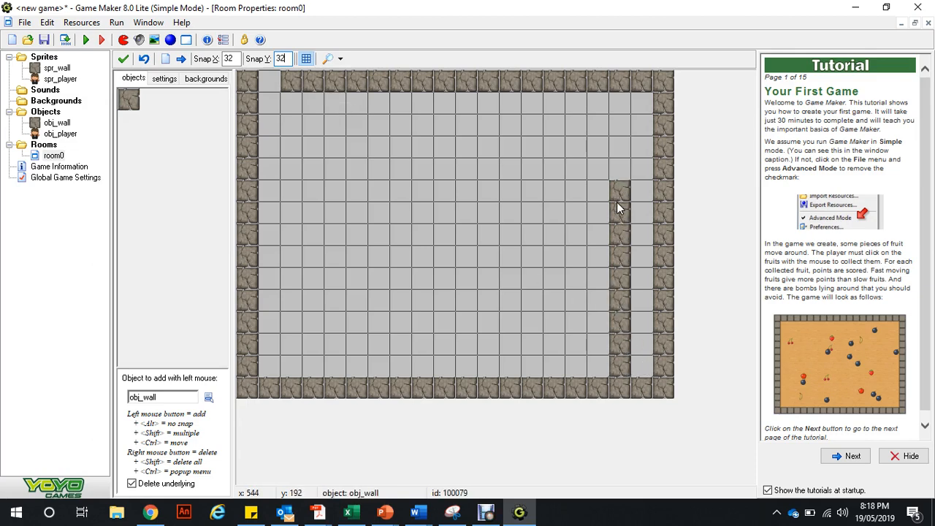
mouse_move(288, 98)
left_mouse_down("shift")
mouse_move(297, 345)
mouse_move(421, 346)
left_mouse_up("shift")
left_click_drag(600, 300, 378, 299, "shift")
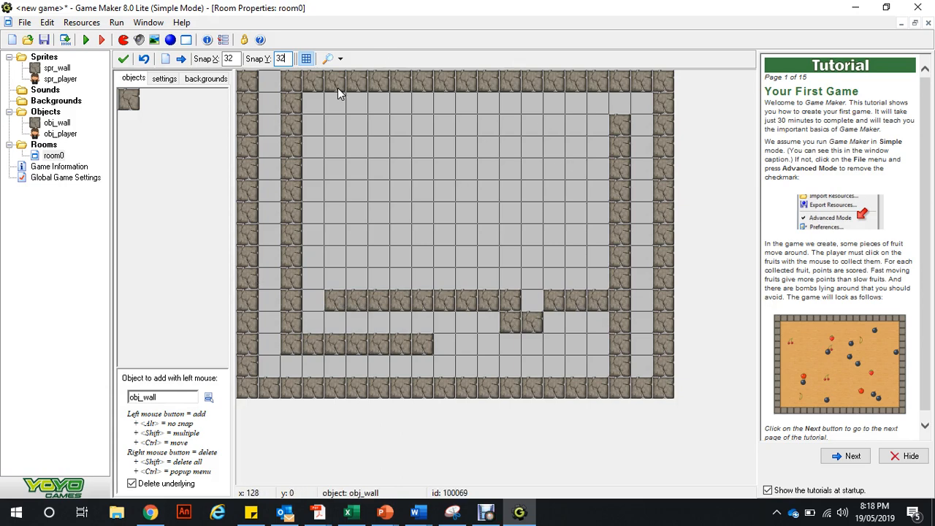
- Place obj_player in the gap in the room's top wall and accept the room, removing the instances outside it
left_click(209, 397)
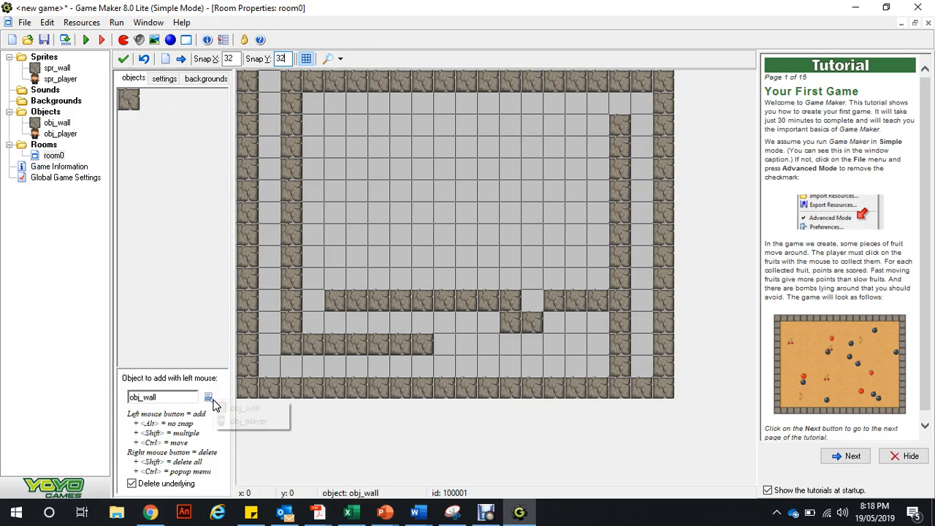
left_click(243, 424)
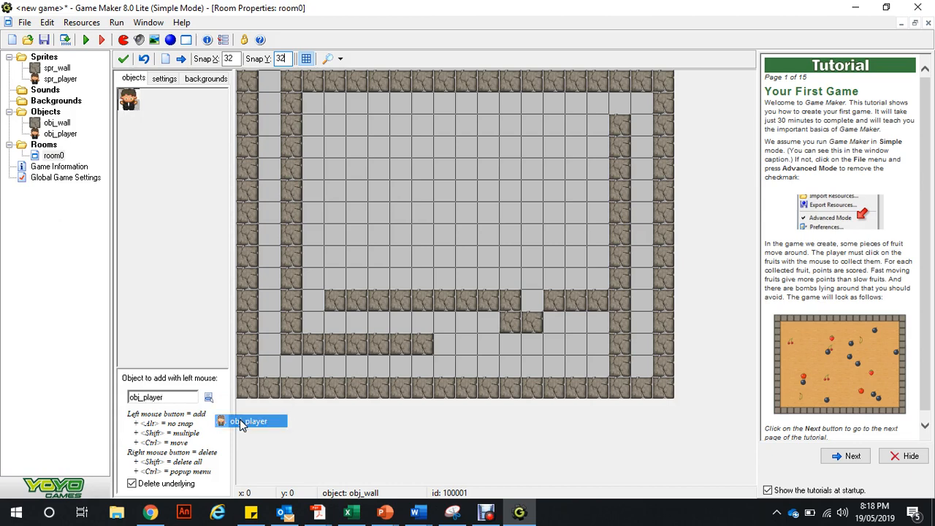
left_click(271, 82)
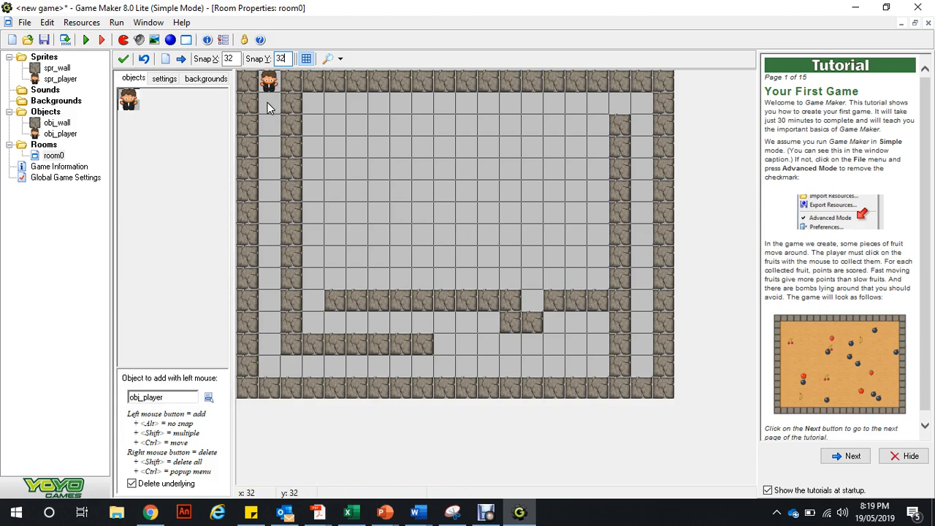
left_click(124, 59)
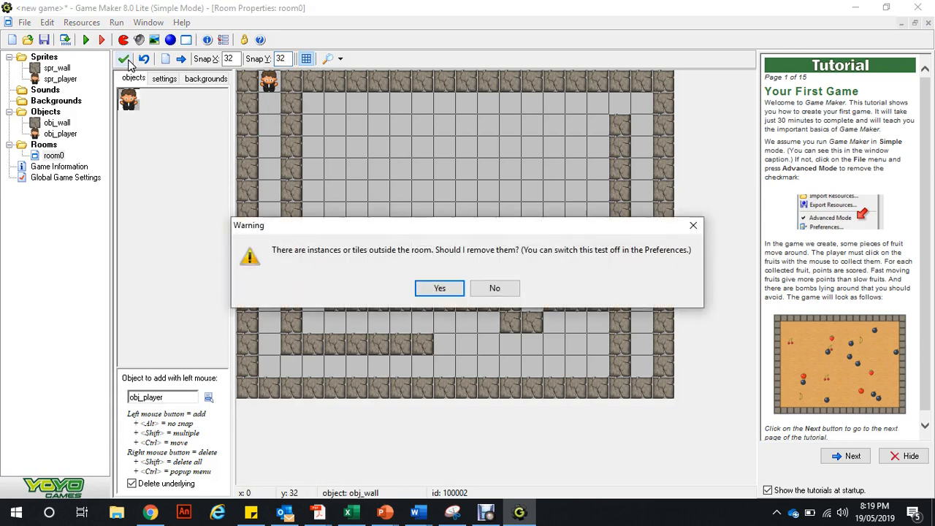
key("Return")
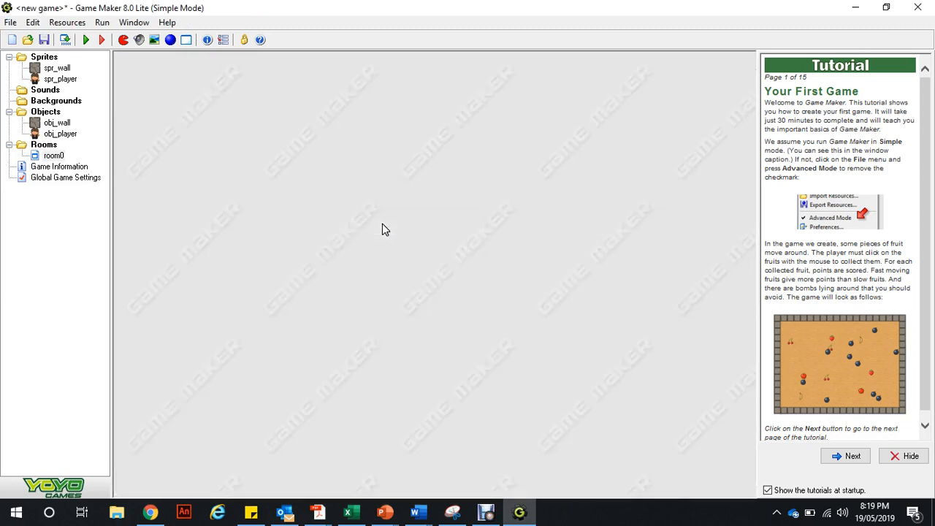
- Add a keyboard Left event to obj_player with a Move Fixed action going left at speed 5
double_click(73, 136)
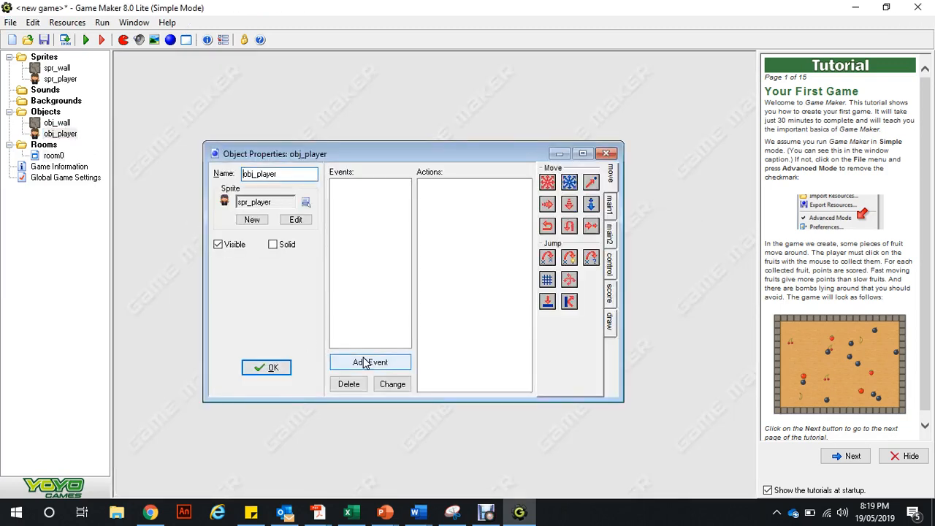
left_click(366, 363)
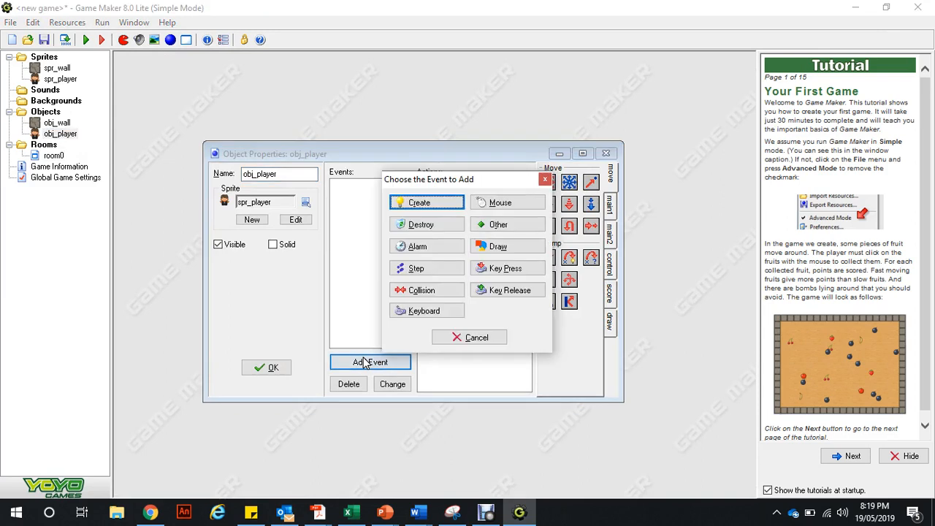
left_click(419, 312)
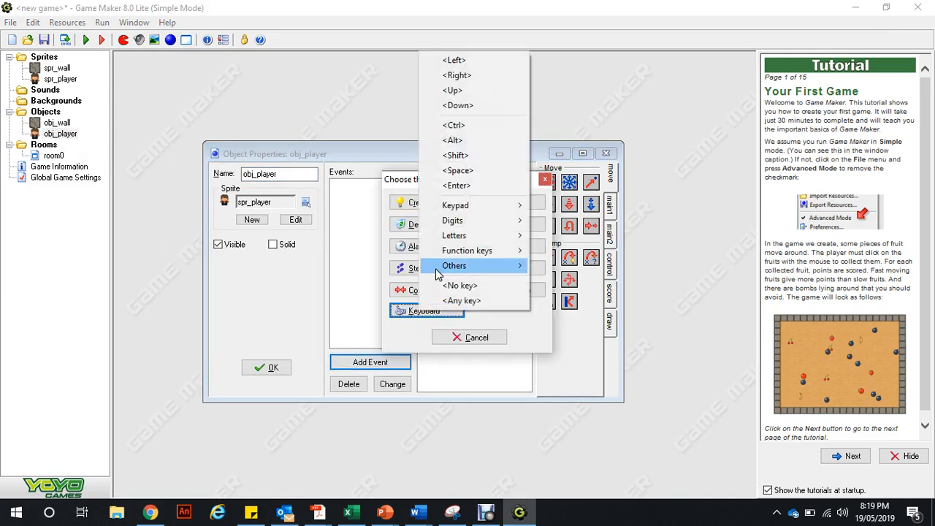
left_click(476, 62)
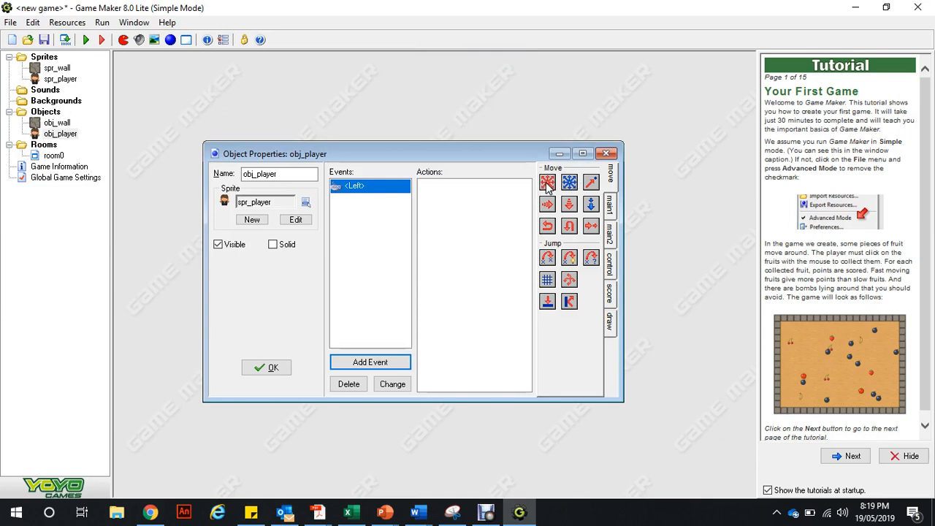
left_click_drag(549, 185, 481, 219)
left_click(444, 264)
double_click(463, 304)
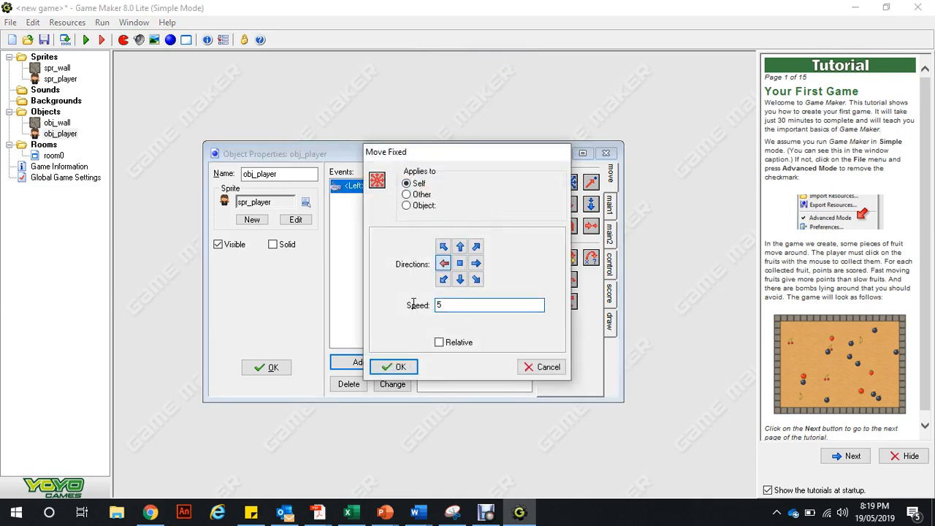
key("Return")
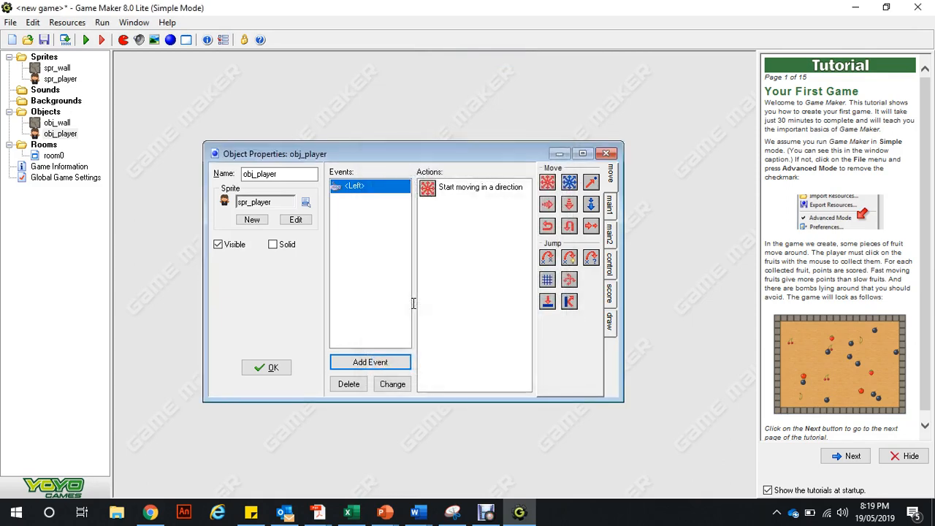
- Add a keyboard Right event to obj_player with a Move Fixed action going right
left_click(395, 363)
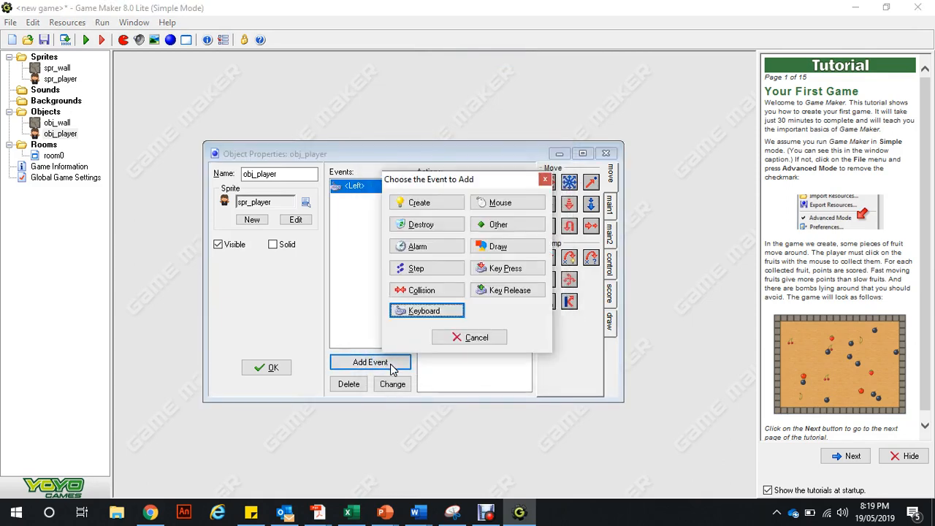
left_click(426, 313)
left_click(518, 75)
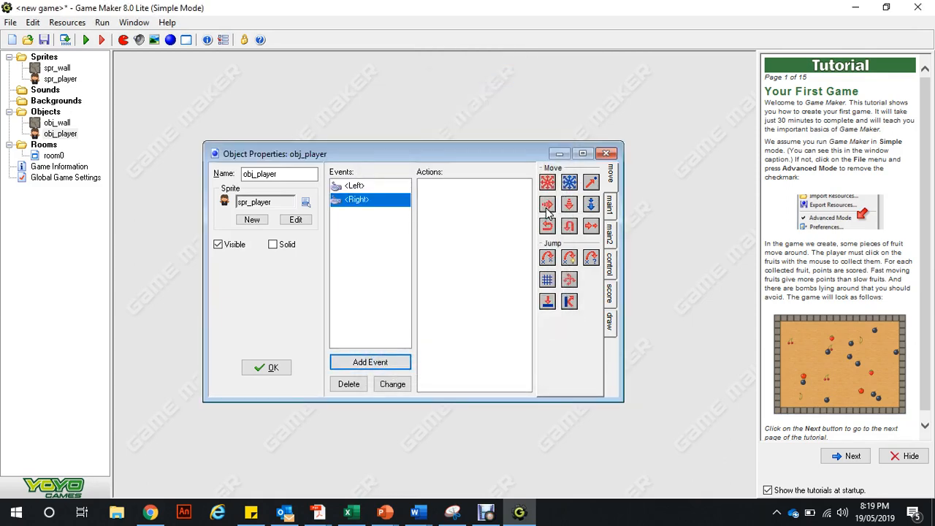
left_click_drag(545, 194, 507, 217)
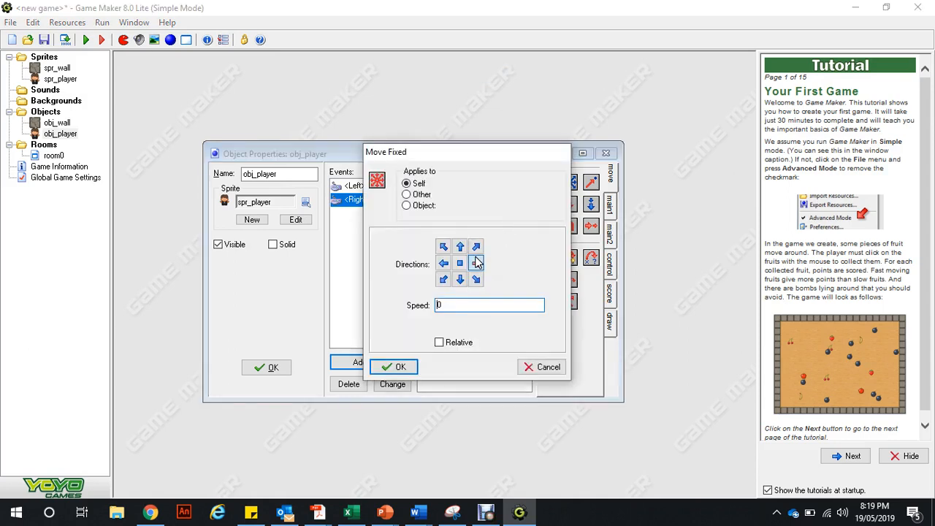
key("Return")
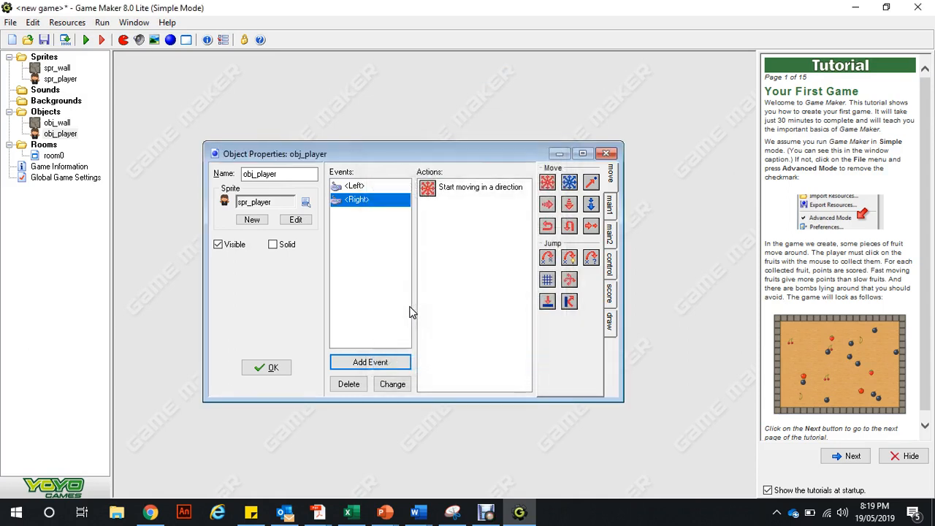
- Add a keyboard Up event to obj_player with a Move Fixed action going up at speed 4
left_click(384, 363)
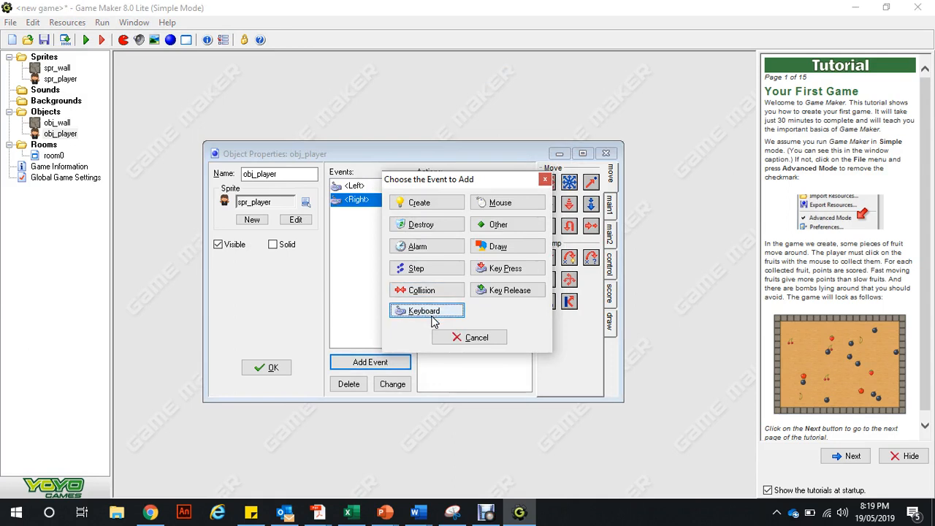
left_click(434, 312)
left_click(490, 98)
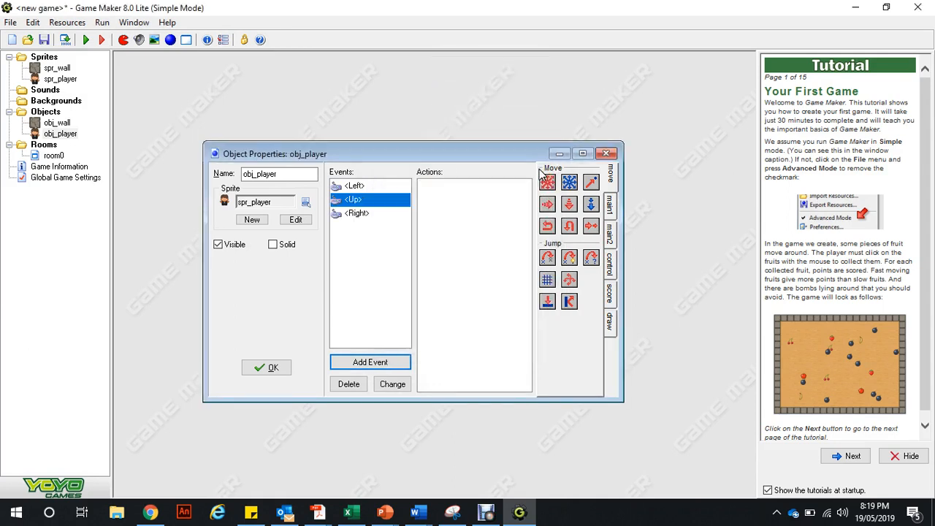
left_click_drag(550, 181, 463, 242)
left_click(460, 246)
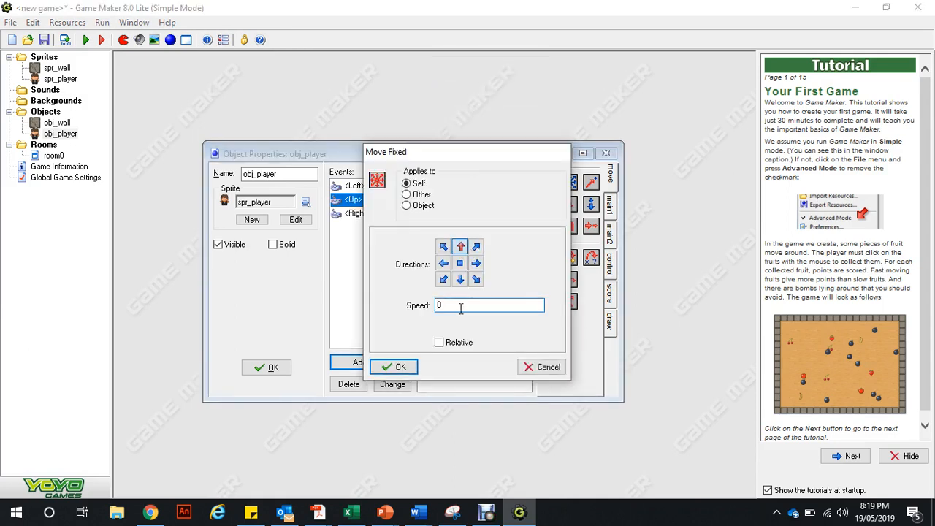
type("4")
key("Return")
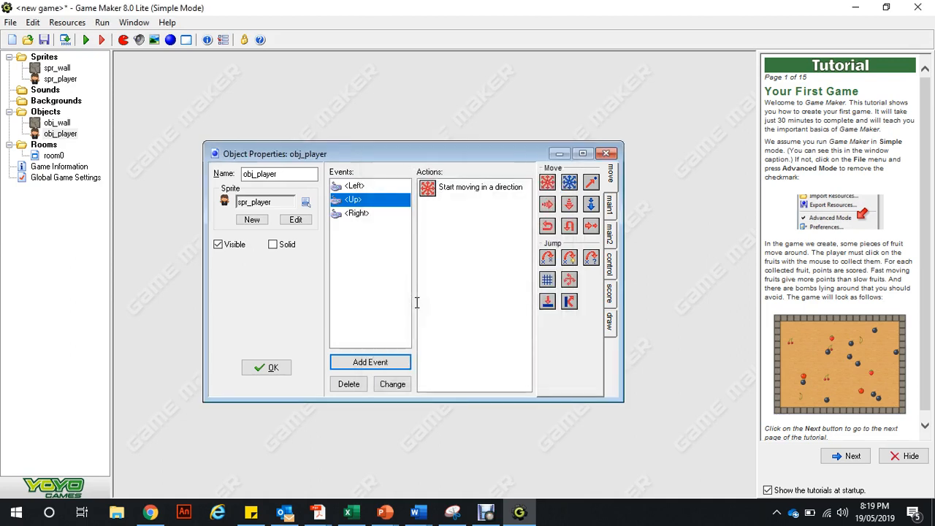
- Add a keyboard Down event to obj_player with a Move Fixed action going down
left_click(370, 362)
left_click(426, 311)
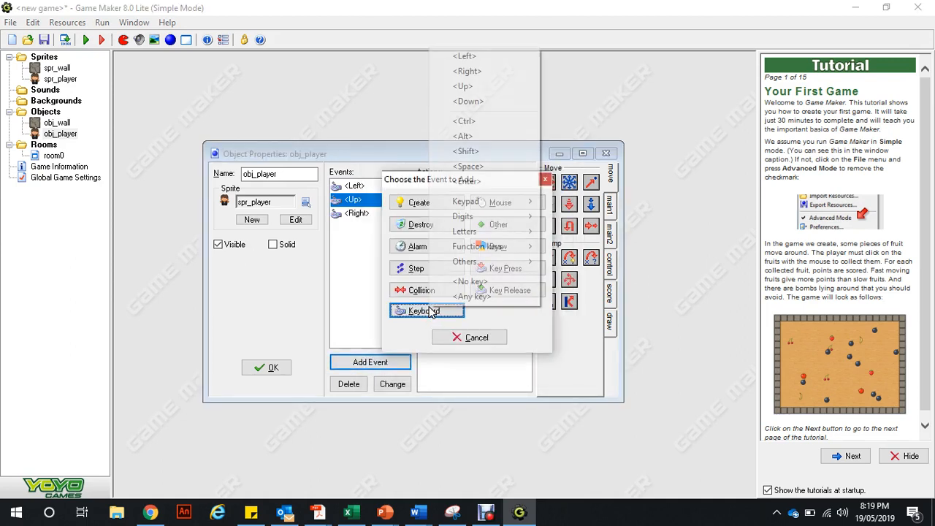
left_click(502, 100)
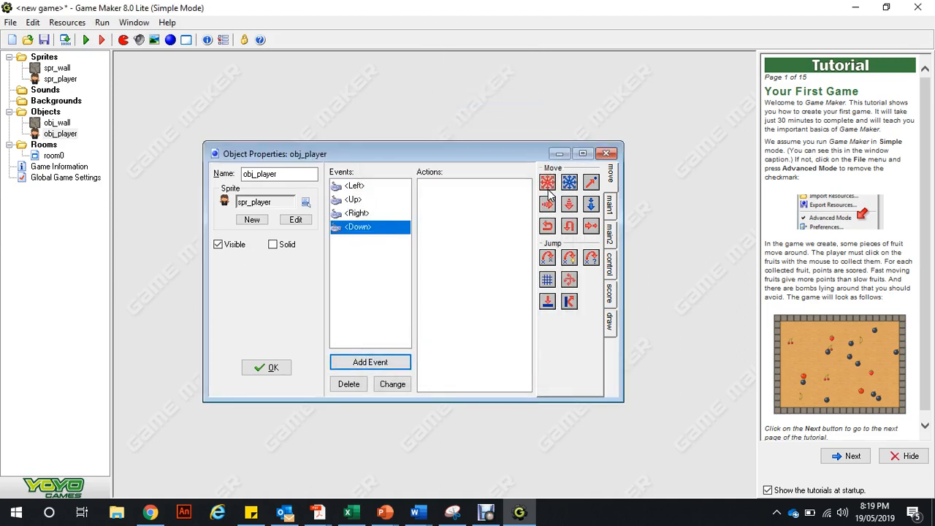
left_click_drag(549, 193, 486, 224)
left_click(461, 279)
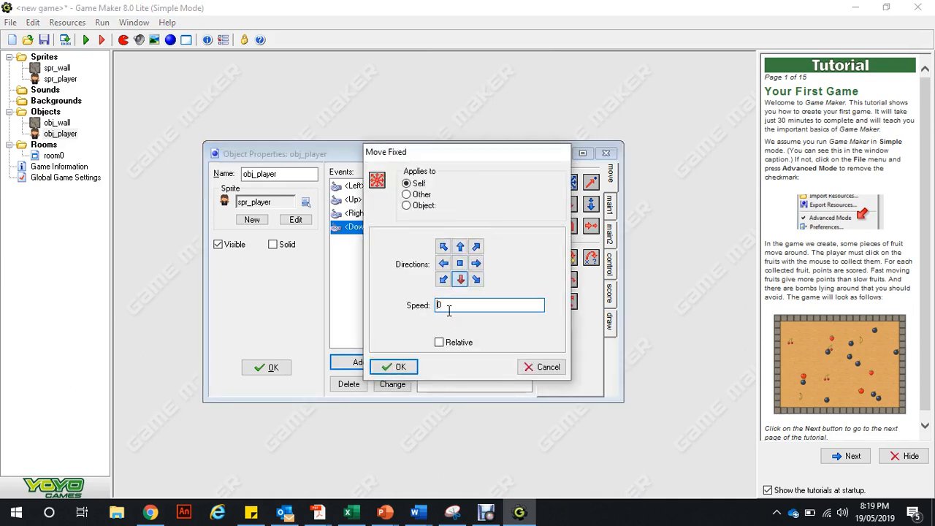
key("Return")
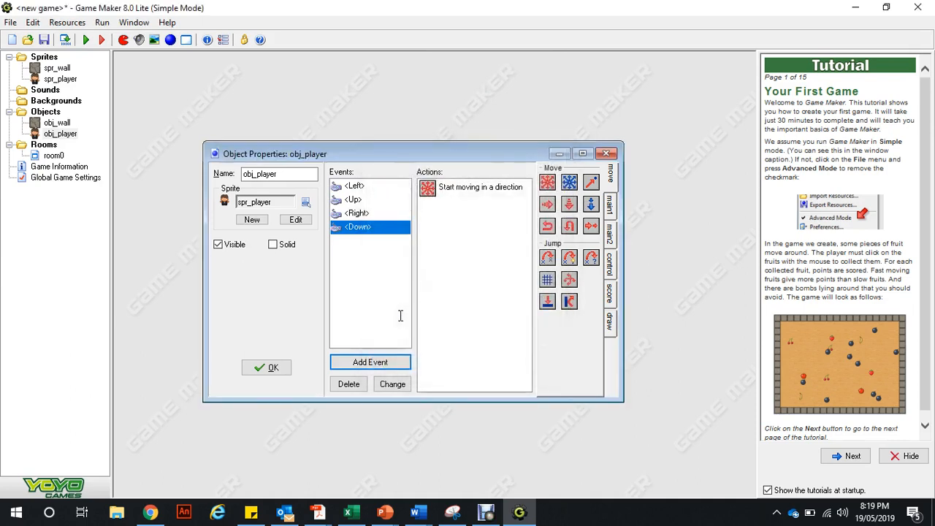
- Add a keyboard <No key> event to obj_player with a Move Fixed action set to the stop direction at speed 0
left_click(379, 361)
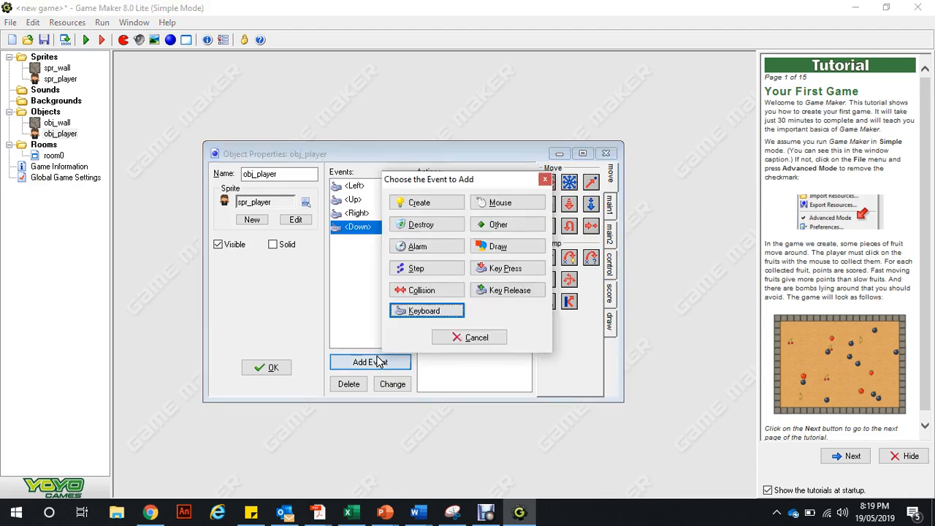
left_click(419, 313)
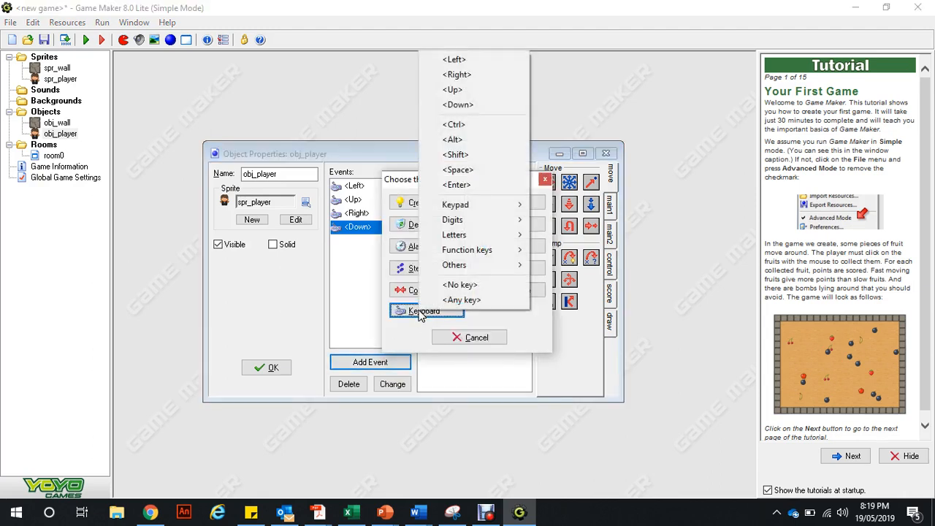
left_click(464, 291)
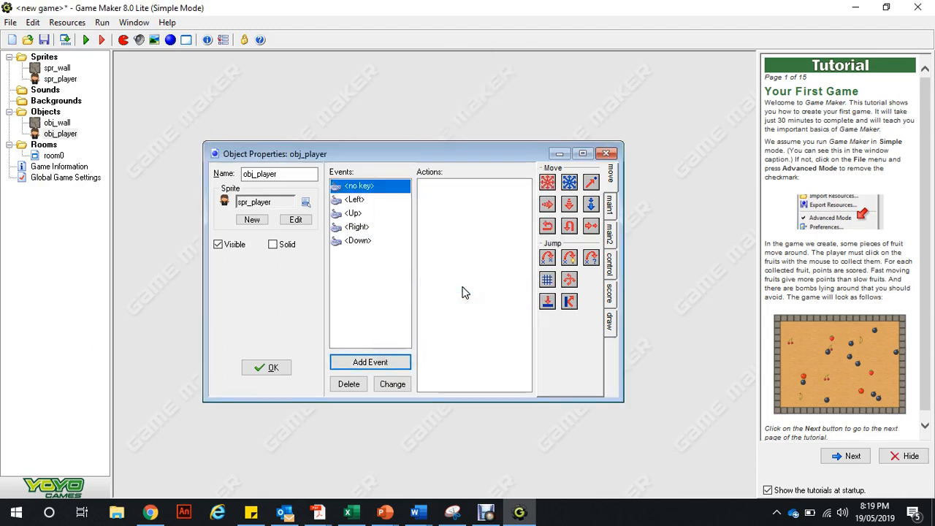
left_click_drag(489, 225, 488, 226)
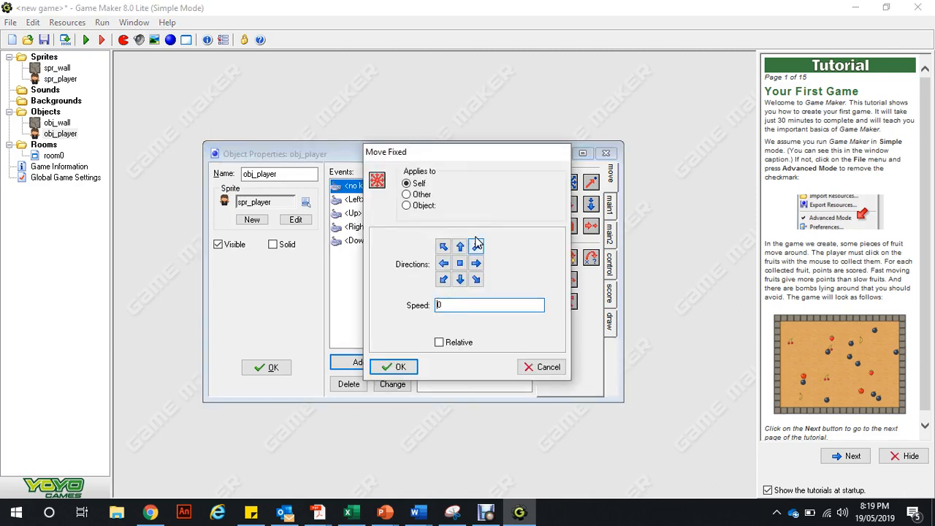
type("0")
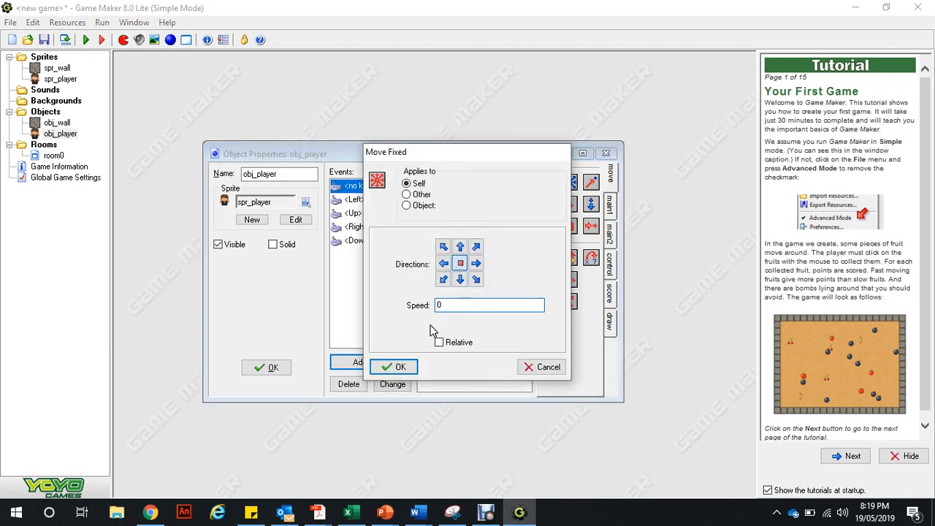
left_click(395, 366)
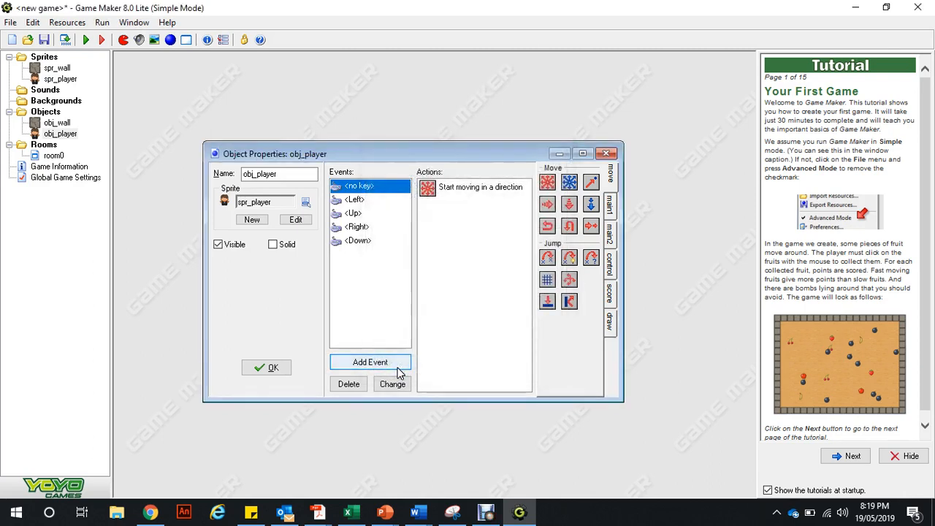
- Add a collision event with obj_wall to obj_player, containing a Bounce action against solid objects, and save the object
left_click(395, 363)
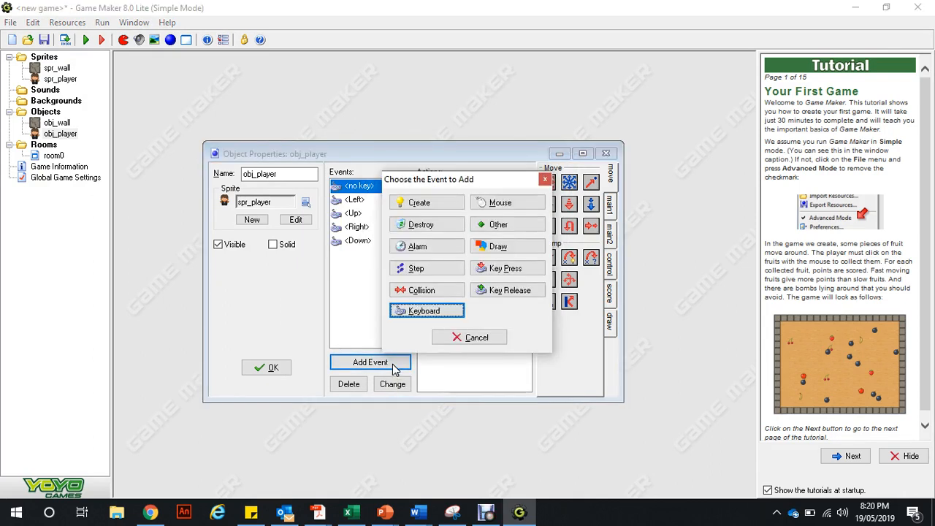
left_click(414, 291)
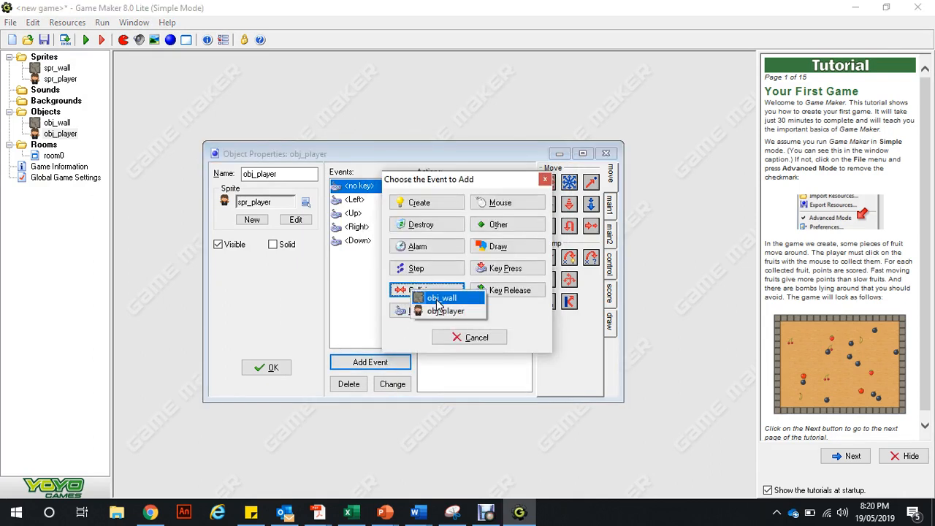
left_click(436, 299)
left_click_drag(569, 302, 504, 284)
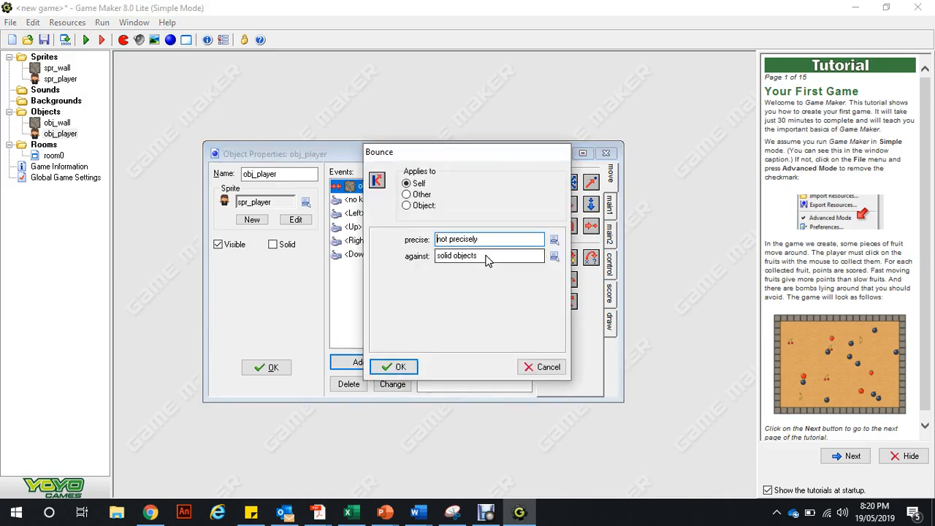
left_click(386, 368)
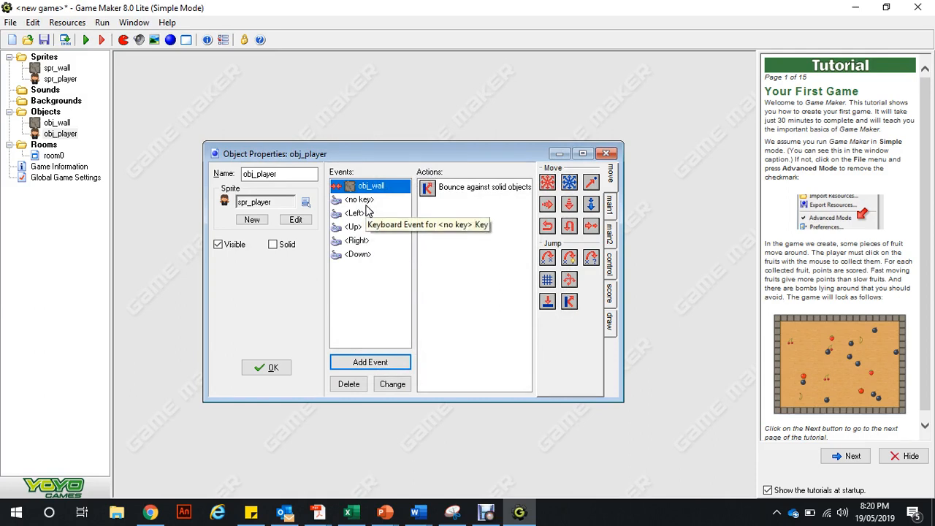
left_click(266, 369)
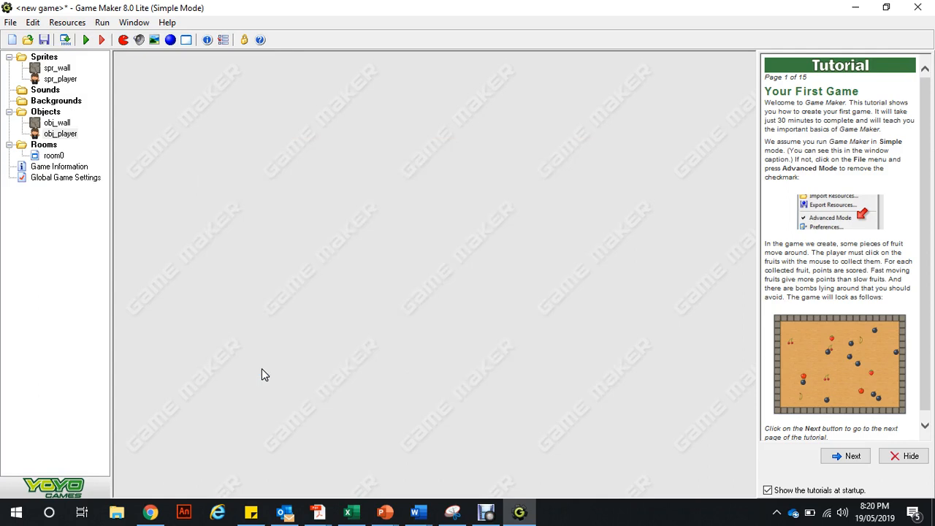
- Run the game, test the player's movement and wall collisions in the narrow corridor, and return to Game Maker
left_click(85, 41)
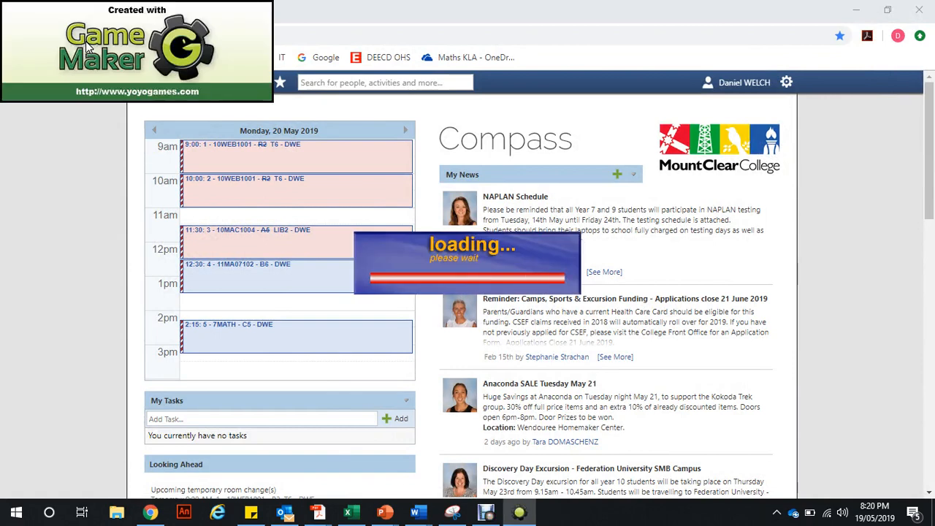
key("Down")
key("Down")
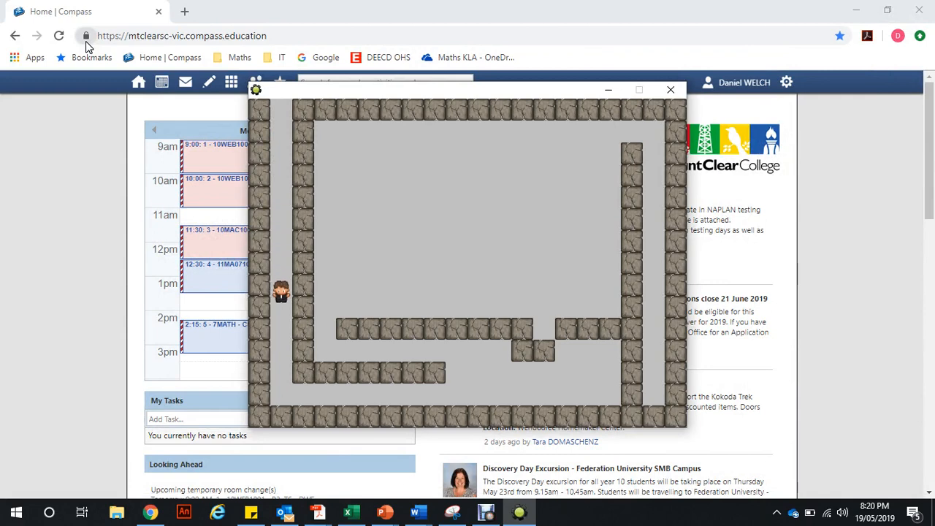
key("Down")
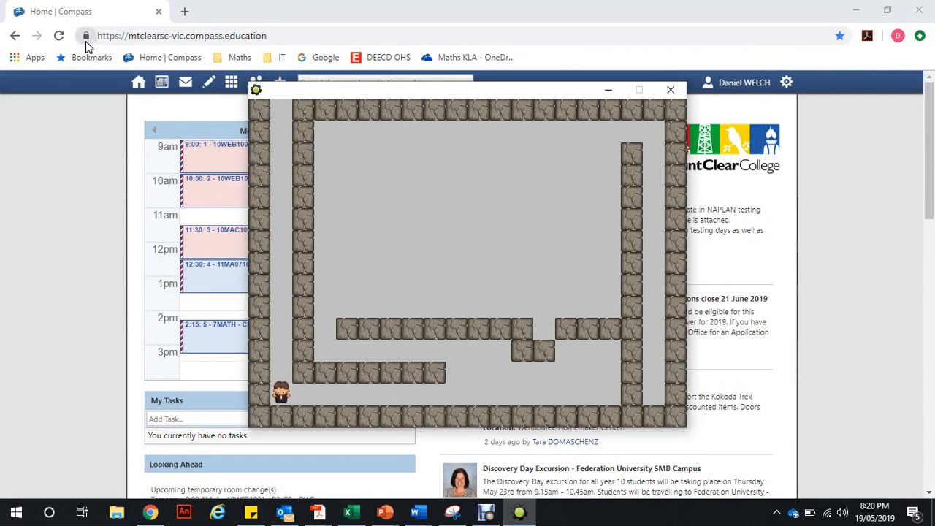
key("Up")
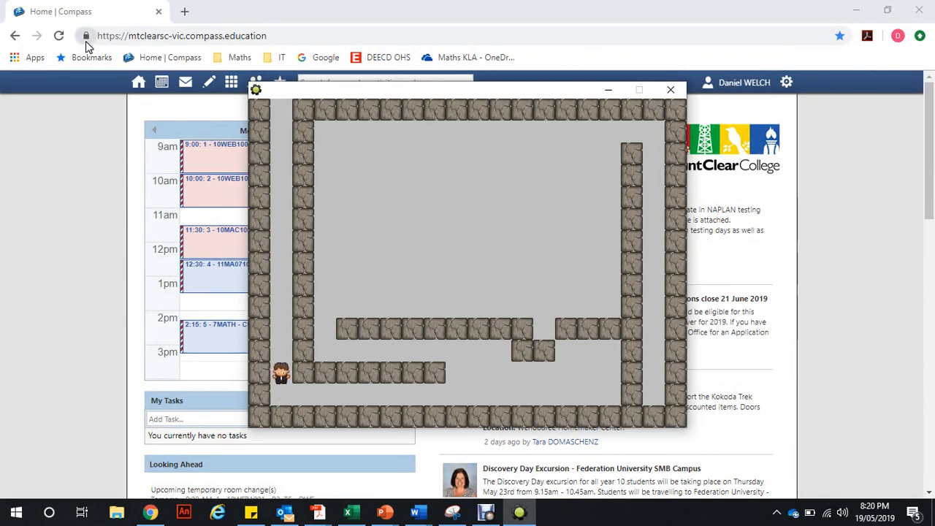
key("Left")
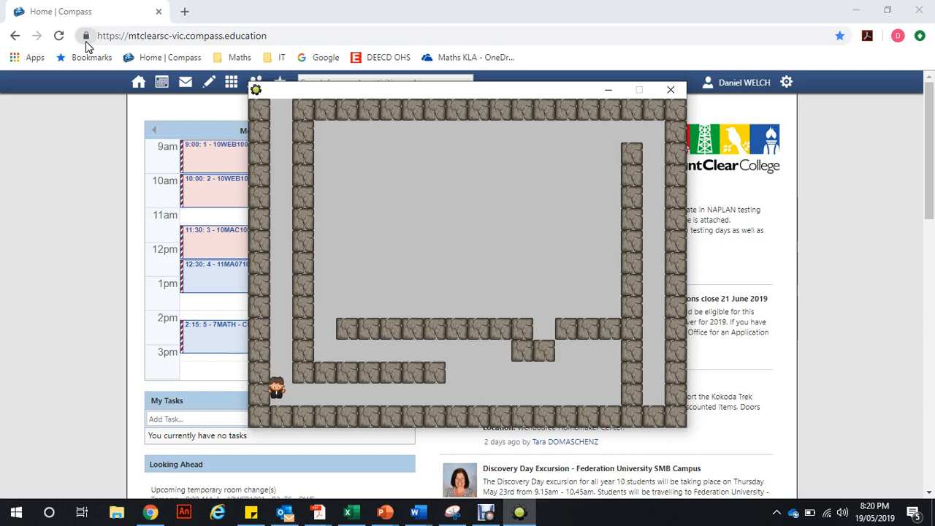
key("Up")
key("Up")
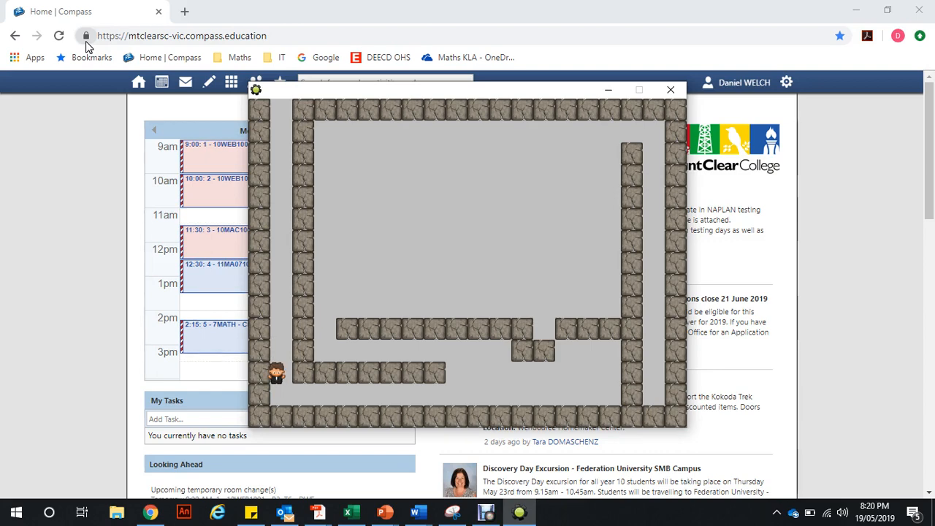
key("Right")
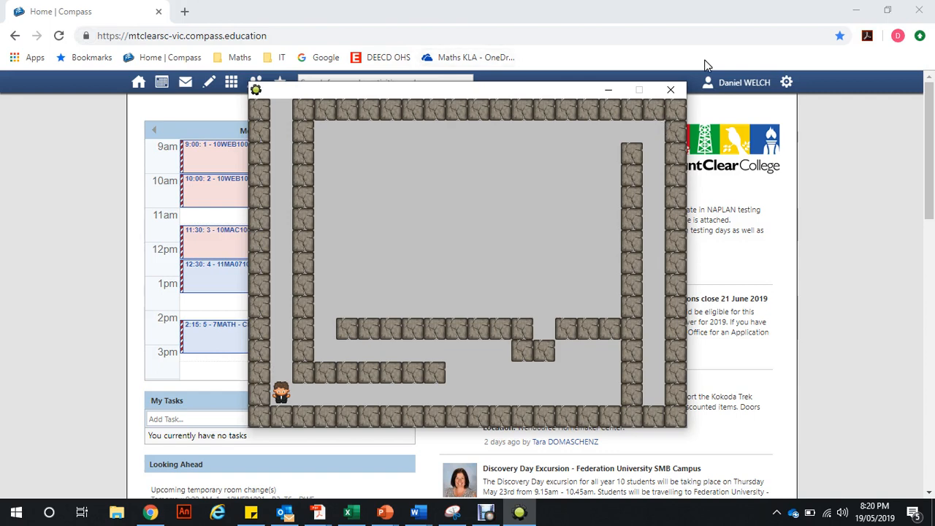
left_click(670, 89)
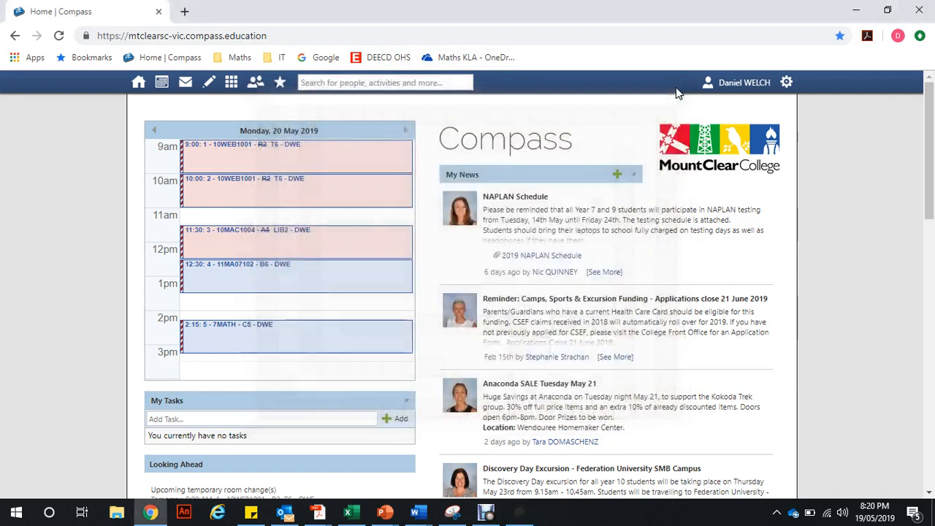
left_click(519, 513)
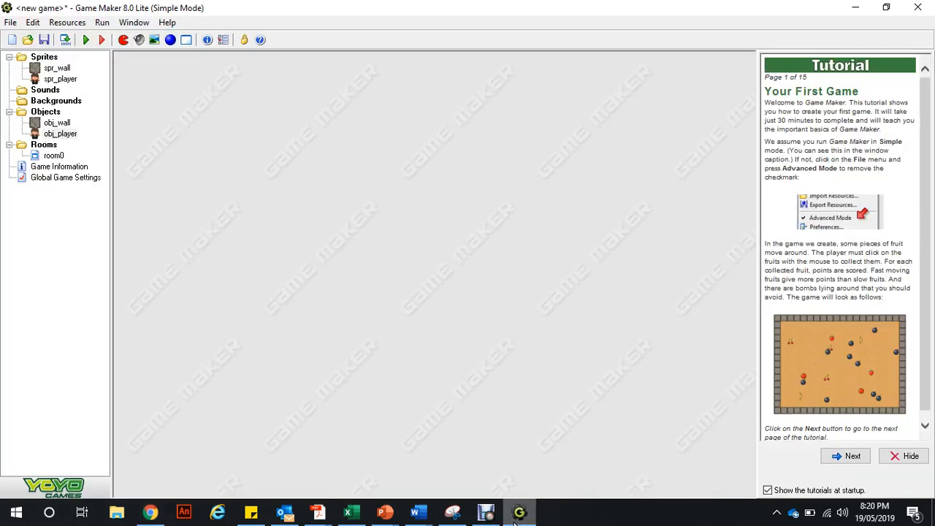
- Check the grid spacing and corridor widths in room0 against the dimensions of the spr_player sprite
double_click(57, 157)
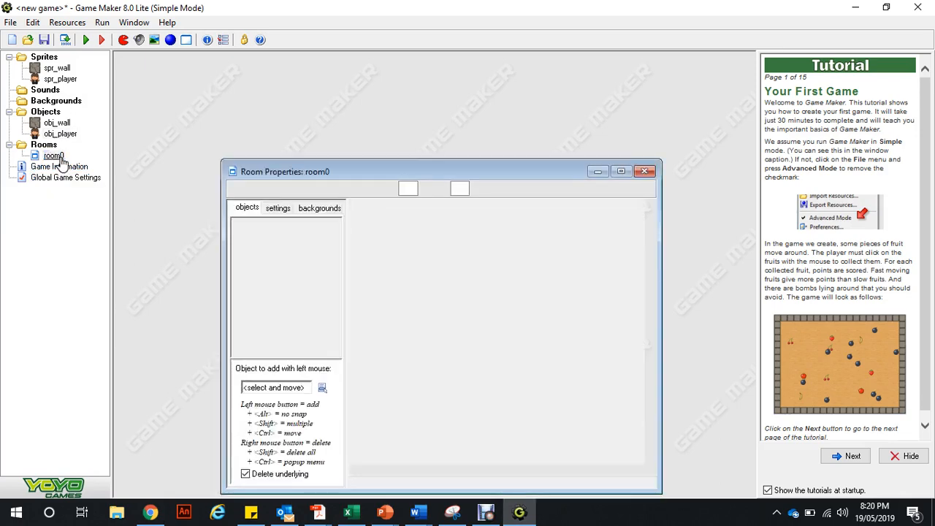
left_click(624, 174)
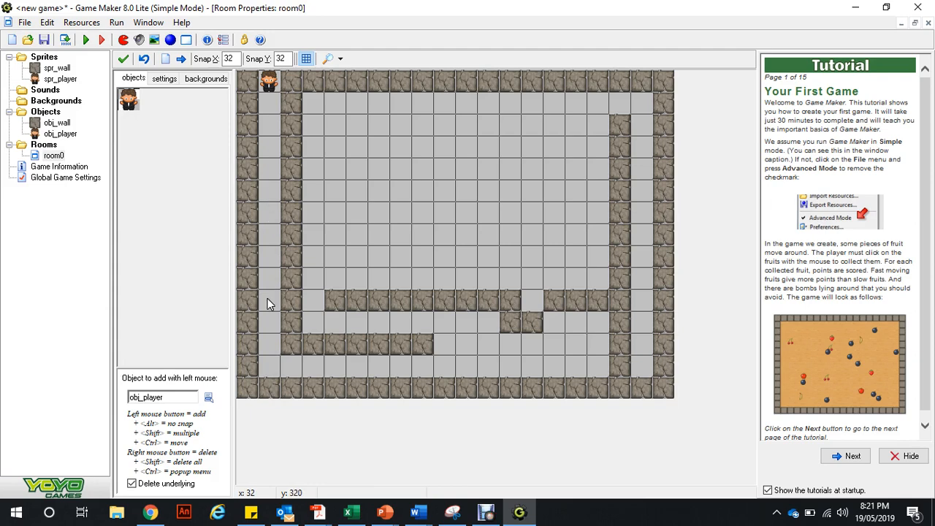
double_click(57, 79)
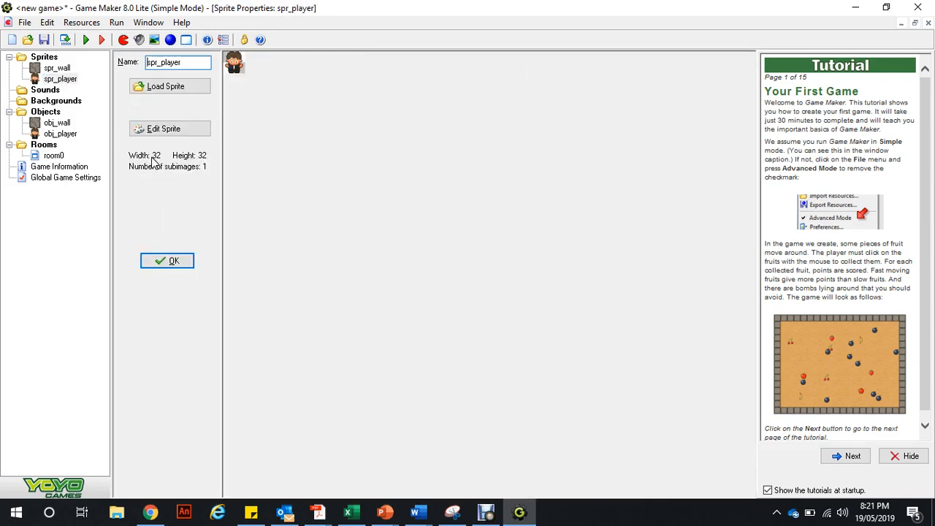
left_click(173, 264)
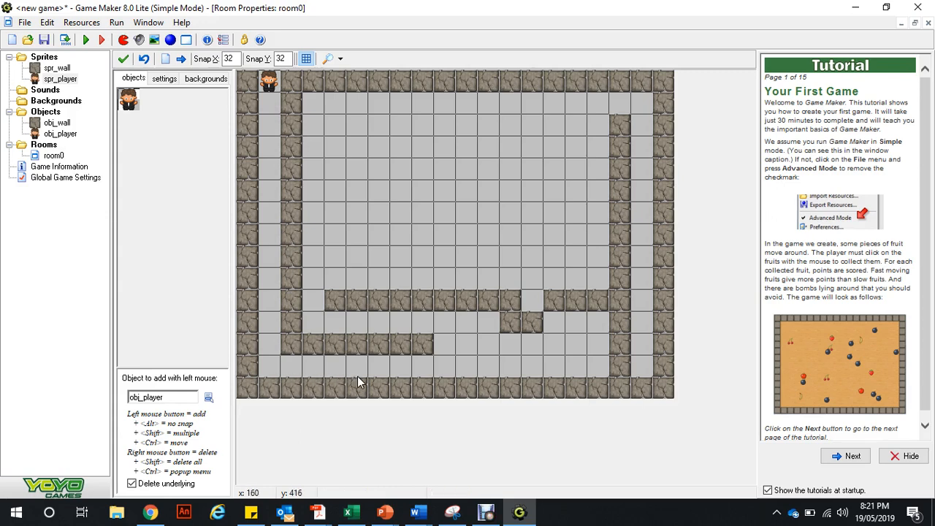
left_click(124, 58)
- Add an Align to Grid action with horizontal and vertical snap of 32 to obj_player's obj_wall collision event
double_click(61, 135)
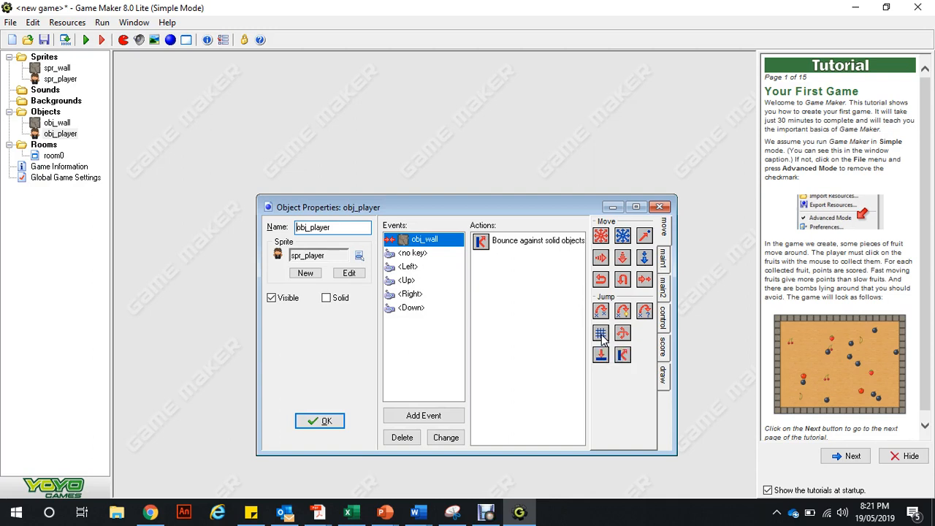
left_click_drag(600, 333, 547, 314)
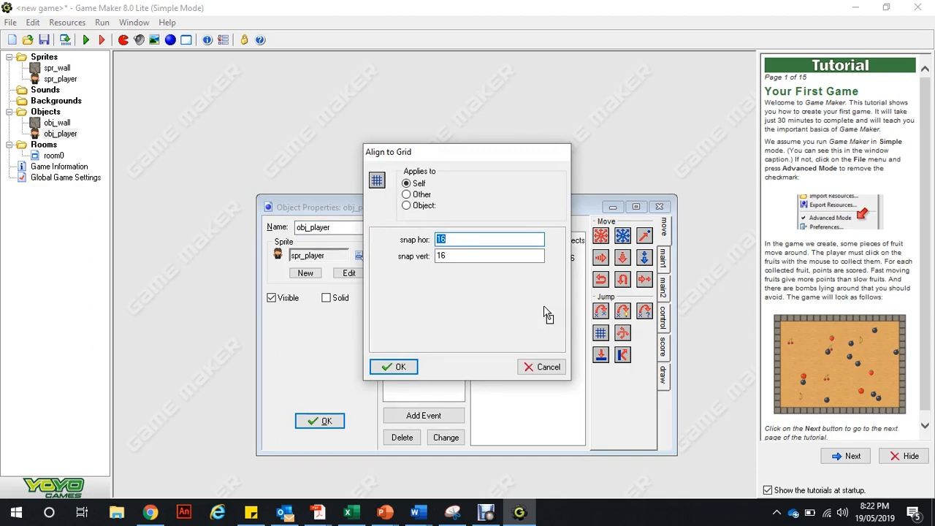
type("32")
key("Tab")
type("32")
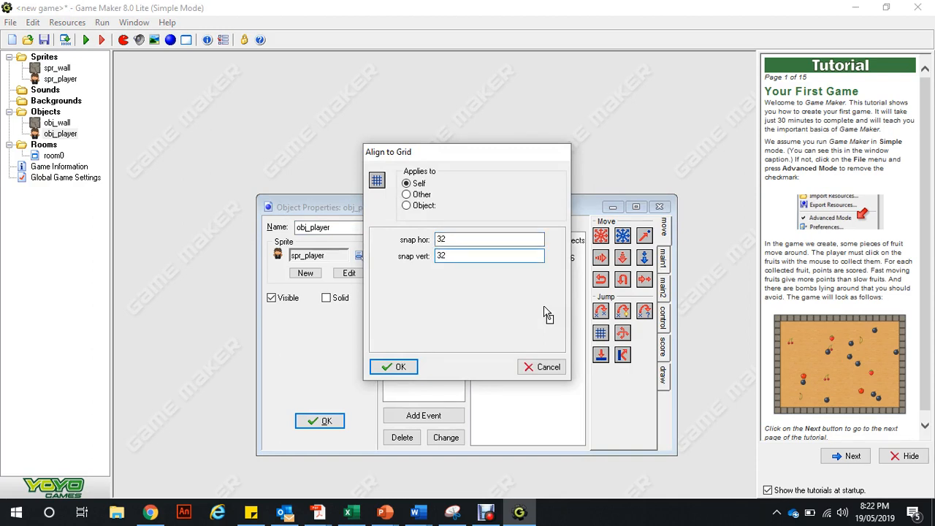
left_click(401, 367)
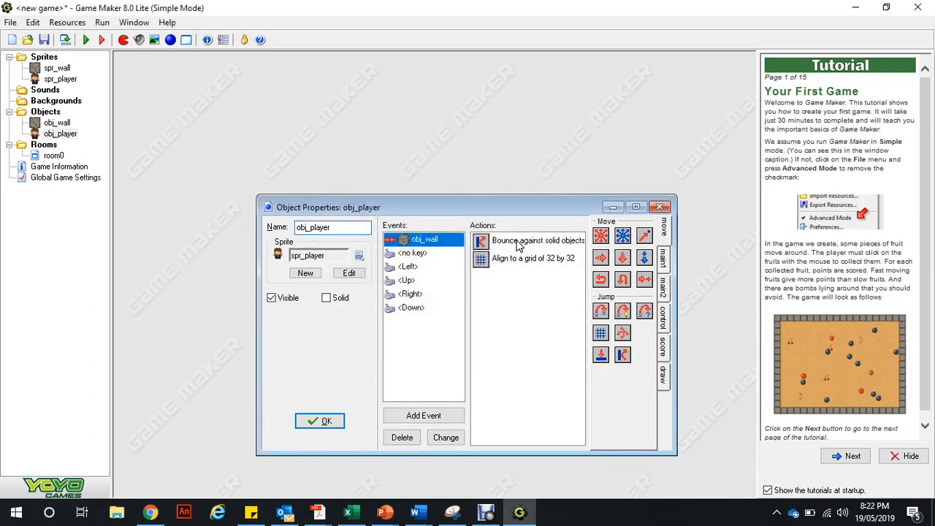
left_click(324, 422)
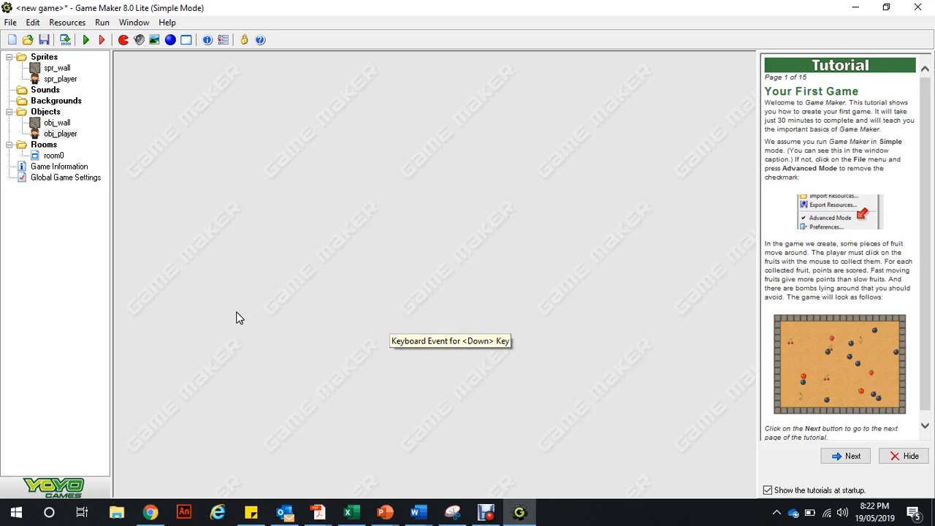
- Review the maze layout of room0 at full size, then close the room
double_click(51, 156)
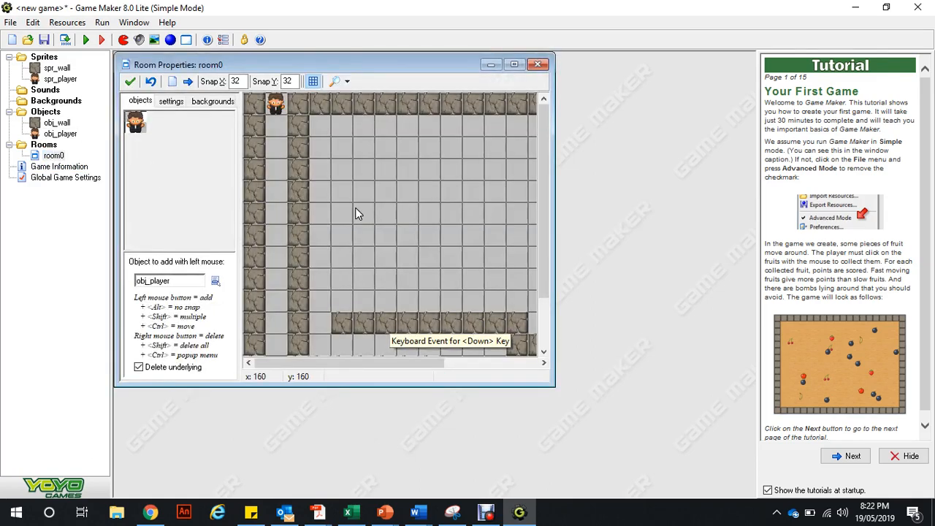
left_click(514, 64)
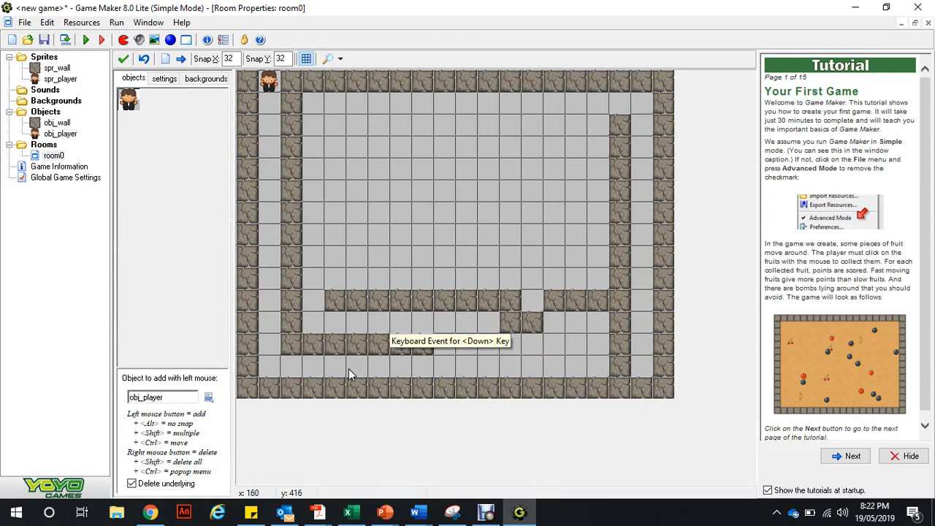
left_click(123, 59)
- Run the game and test the player's up and down movement in the left corridor and the turn into the bottom corridor
left_click(86, 40)
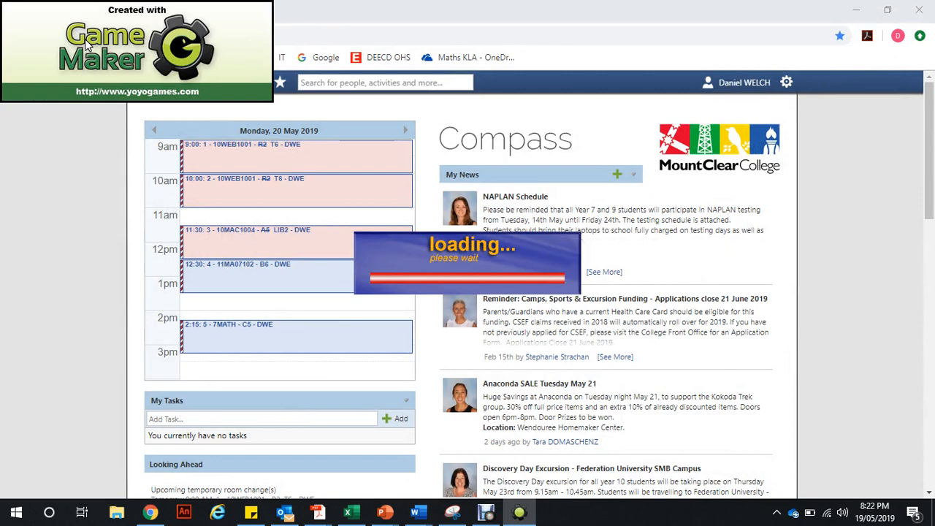
key("Down")
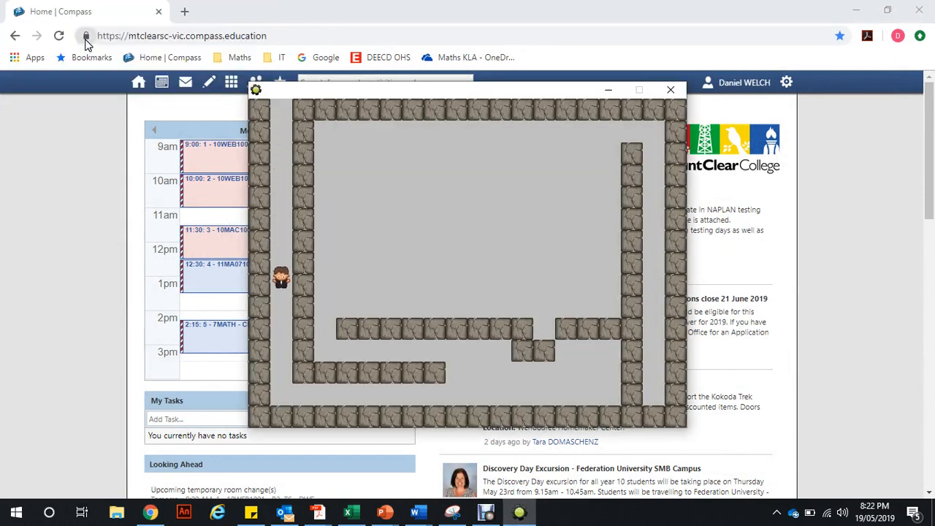
key("Down")
key("Up")
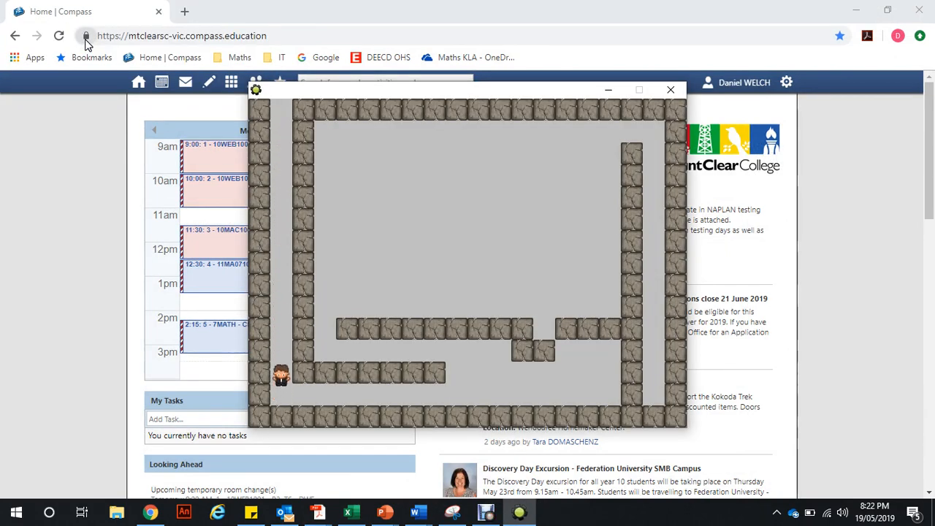
key("Down")
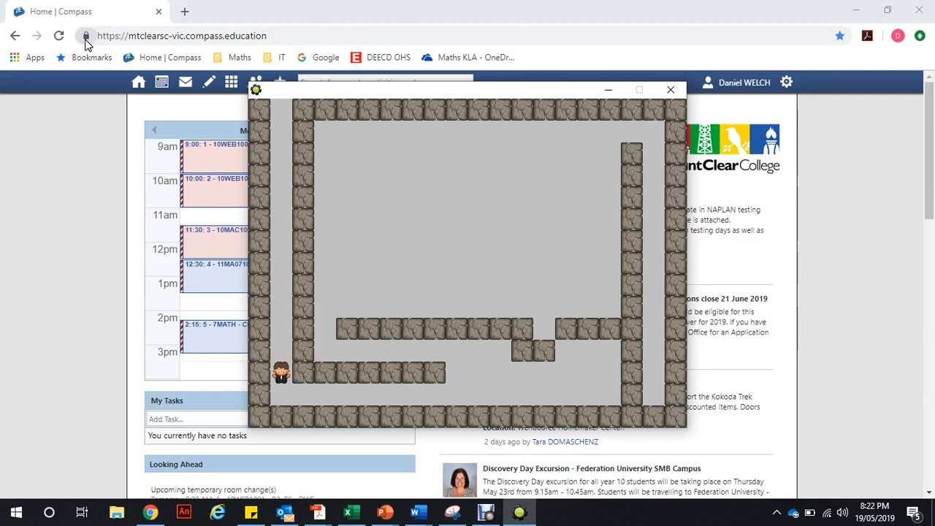
key("Up")
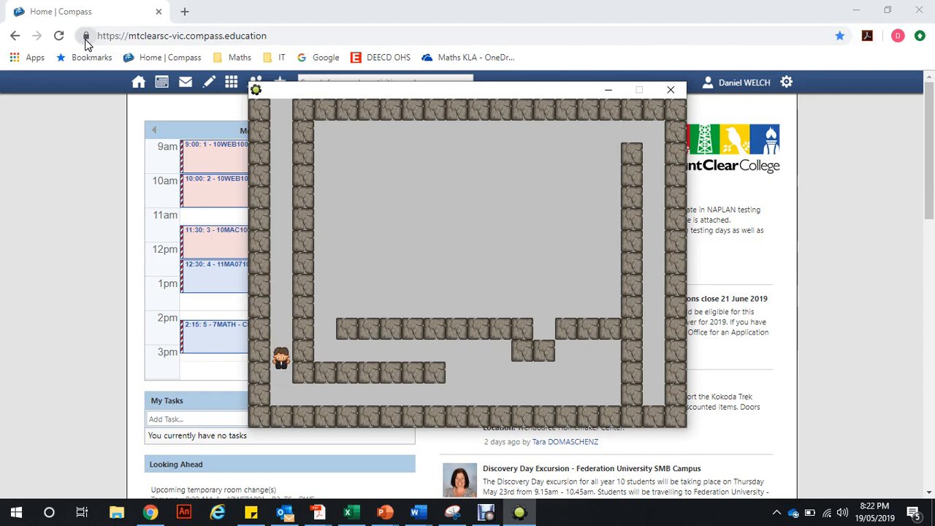
key("Up")
key("Down")
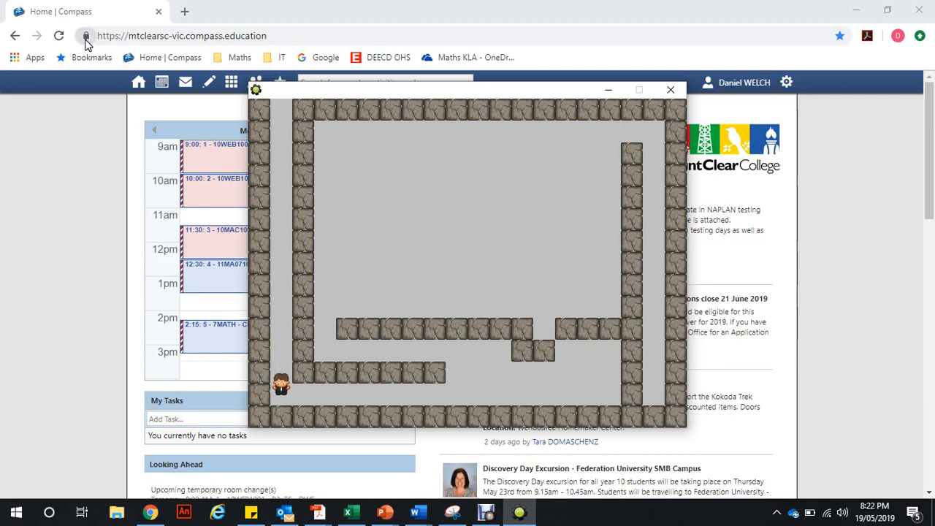
key("Right")
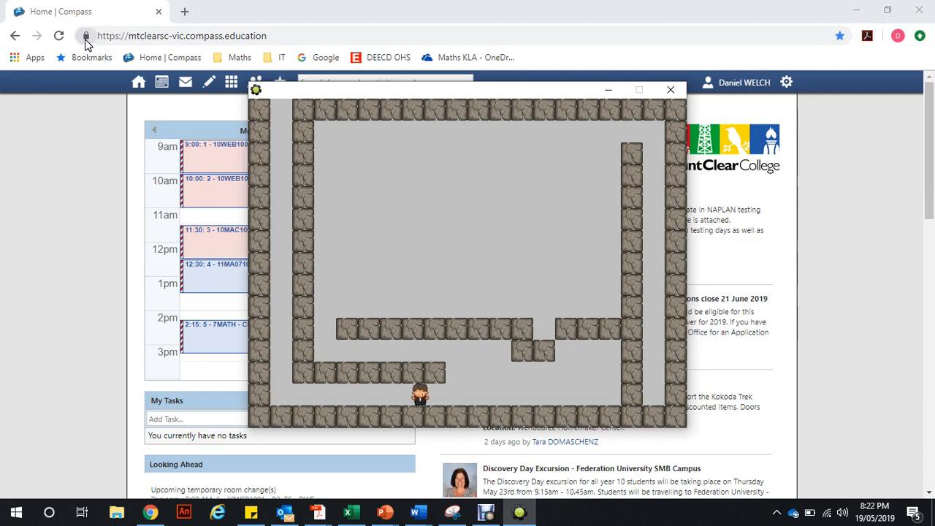
- Steer the player through the lower maze passages and into the one-tile gap in the inner horizontal wall to test collisions
key("Up")
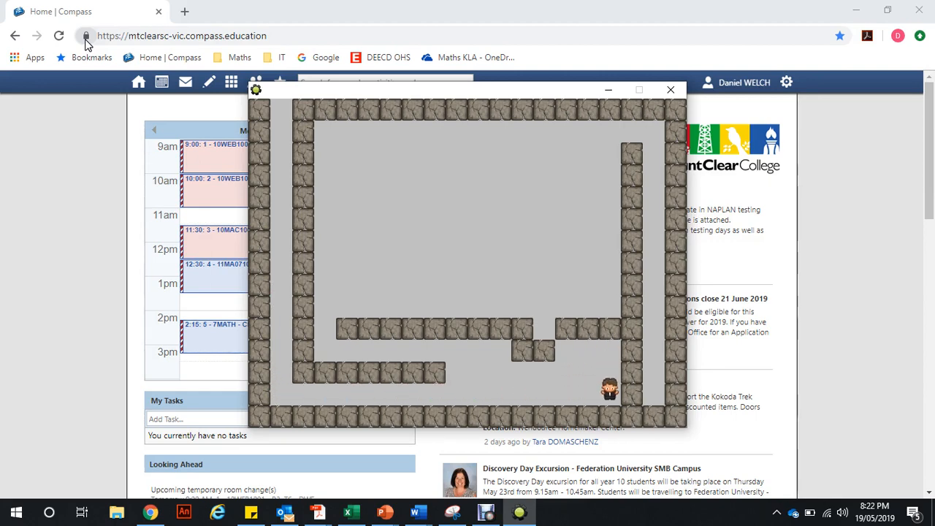
key("Left")
key("Up")
key("Up")
key("Left")
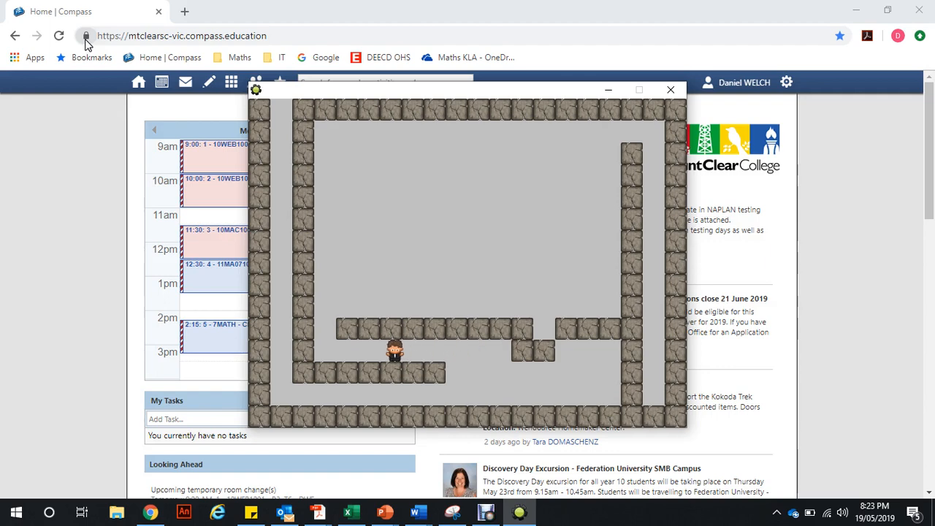
key("Up")
key("Up")
key("Right")
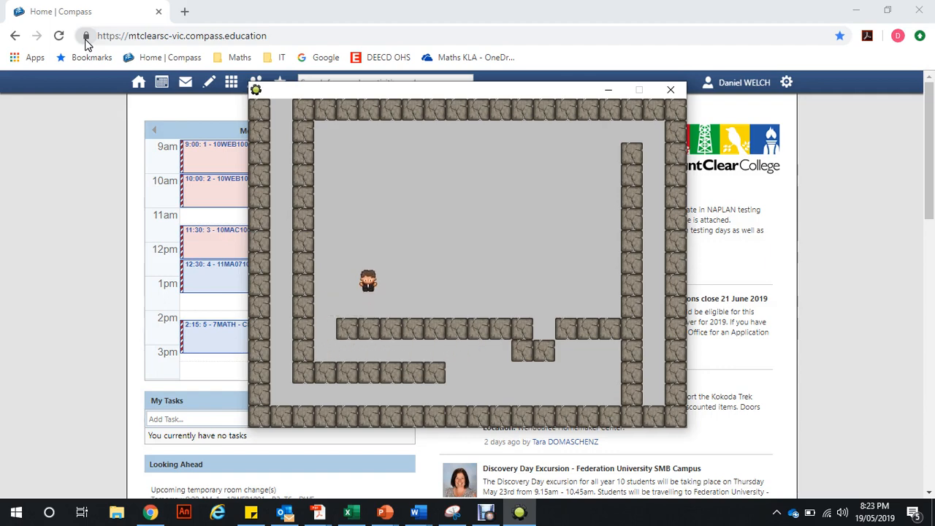
key("Right")
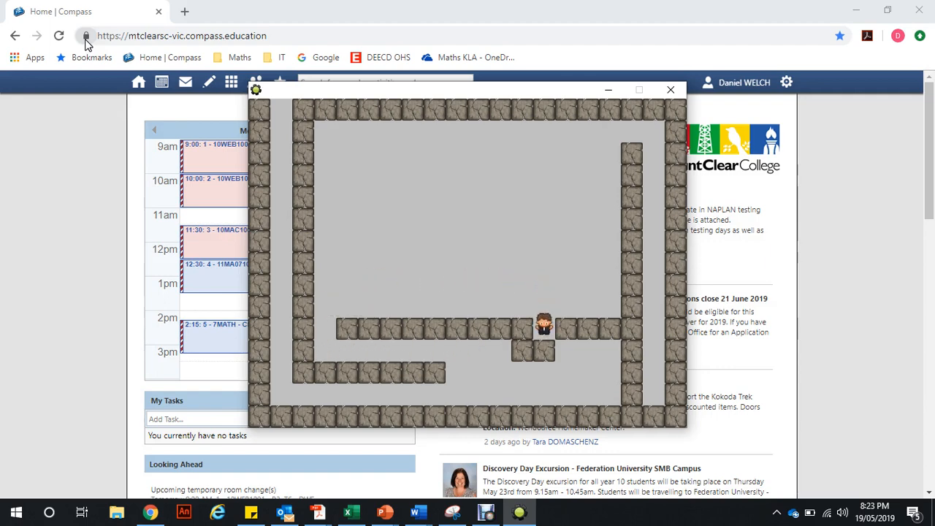
- Test the player in the narrow right corridor and the open area, then close the game and return to Game Maker
key("Up")
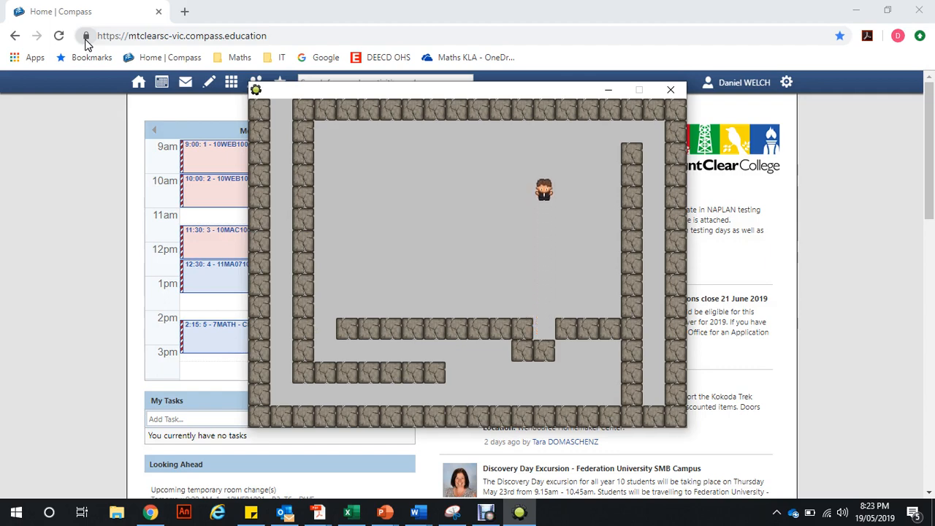
key("Right")
key("Right")
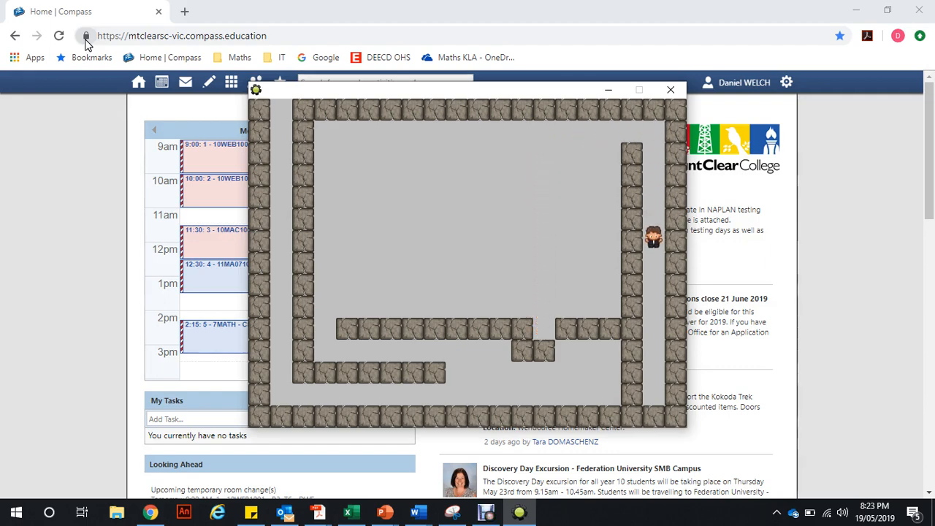
key("Up")
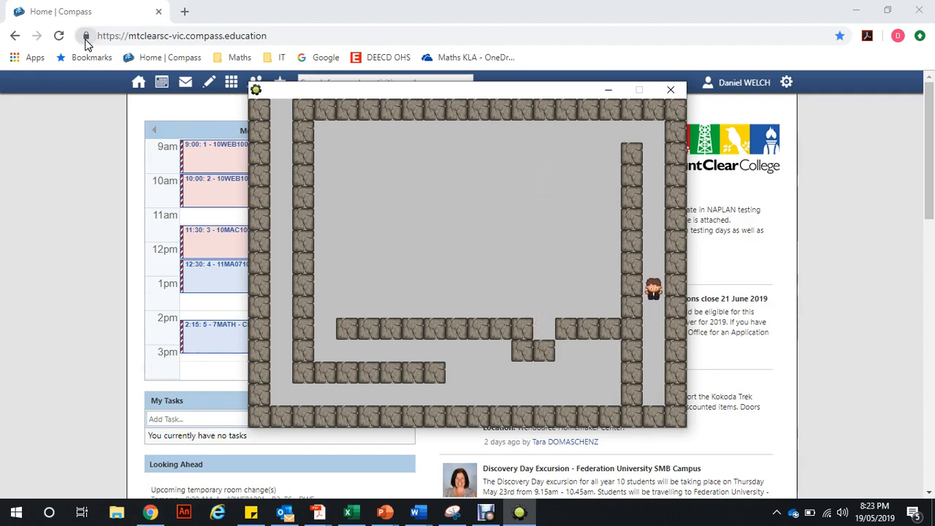
key("Left")
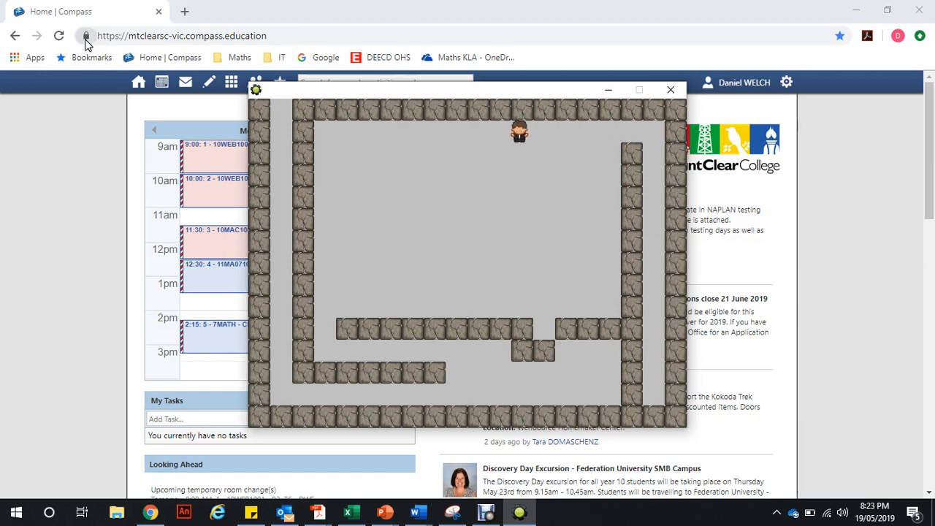
key("Down")
key("Left")
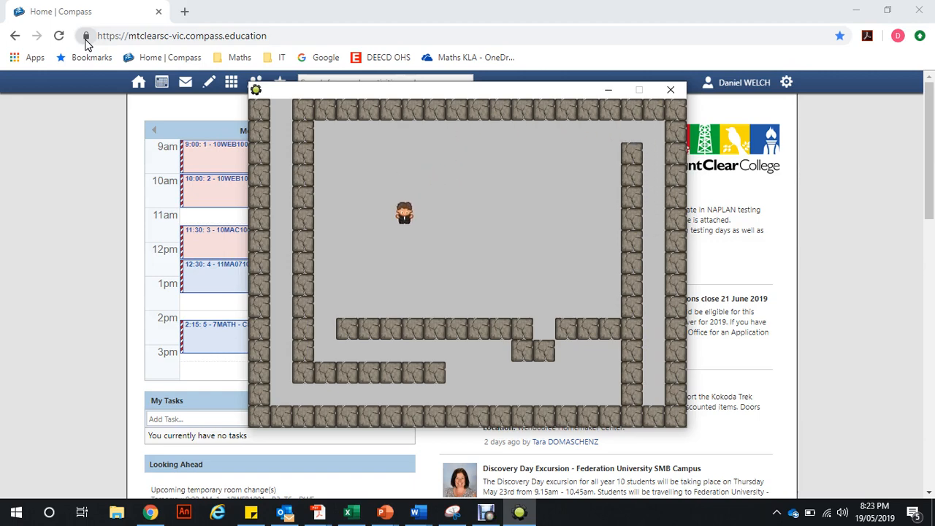
left_click(672, 91)
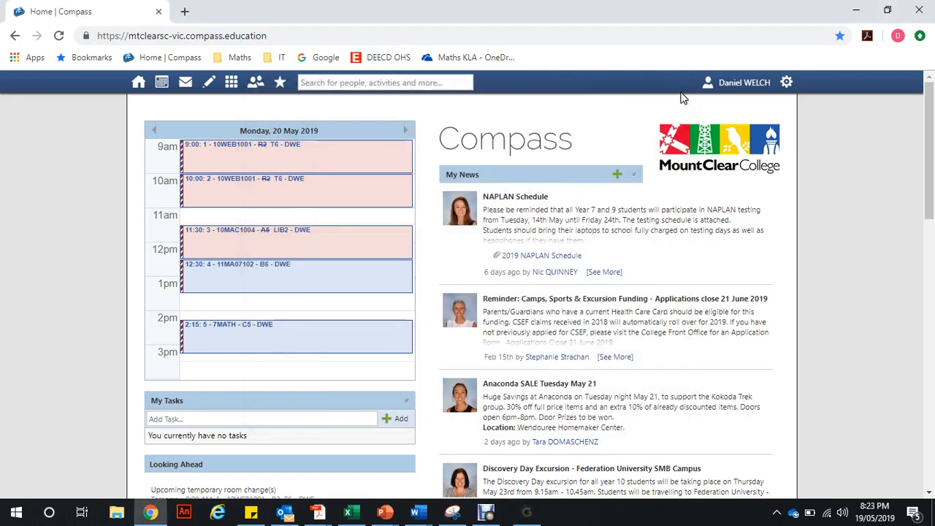
left_click(519, 513)
- Start saving the game as a new file and choose the OneDrive - Mount Clear College folder as the location
left_click(10, 22)
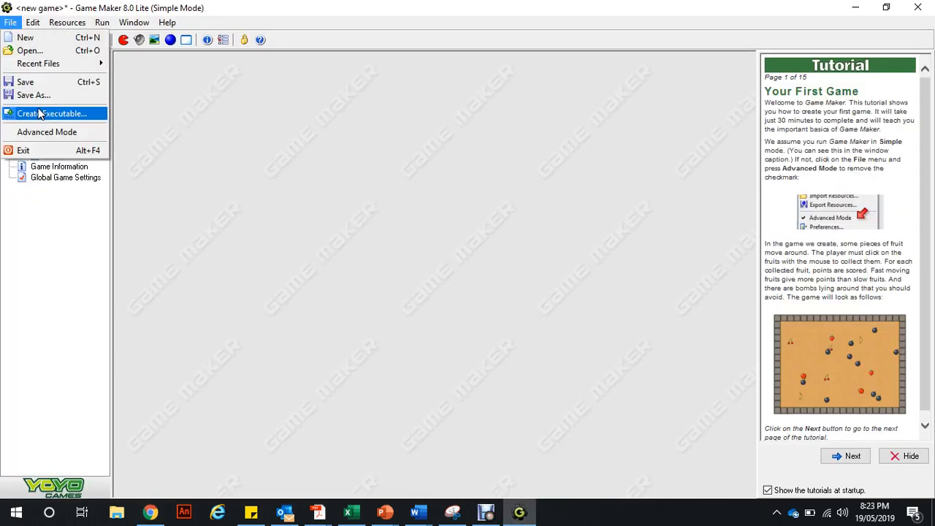
left_click(32, 95)
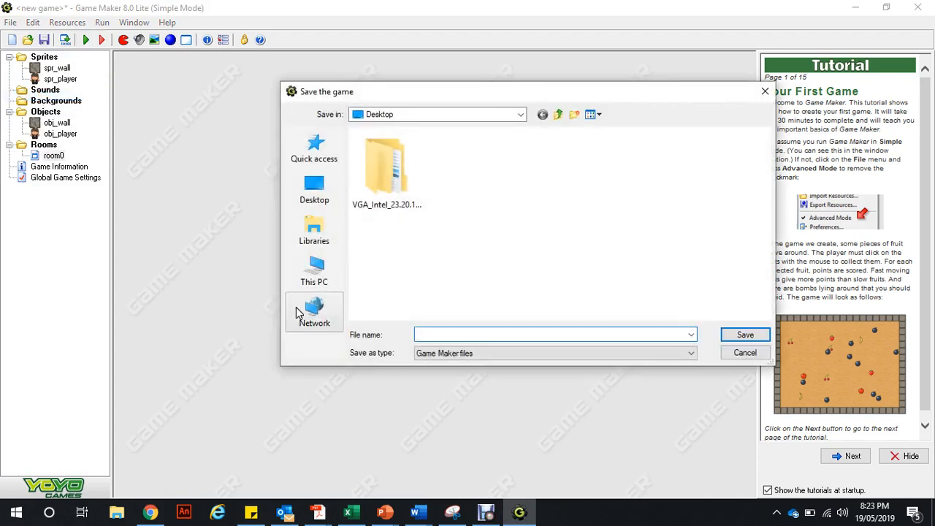
left_click(315, 274)
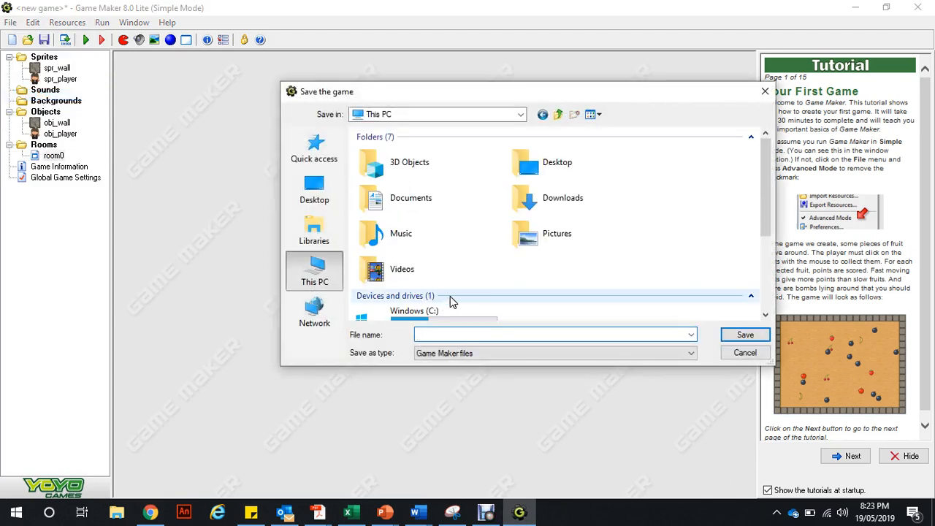
scroll(451, 302, "down", 3)
left_click(324, 203)
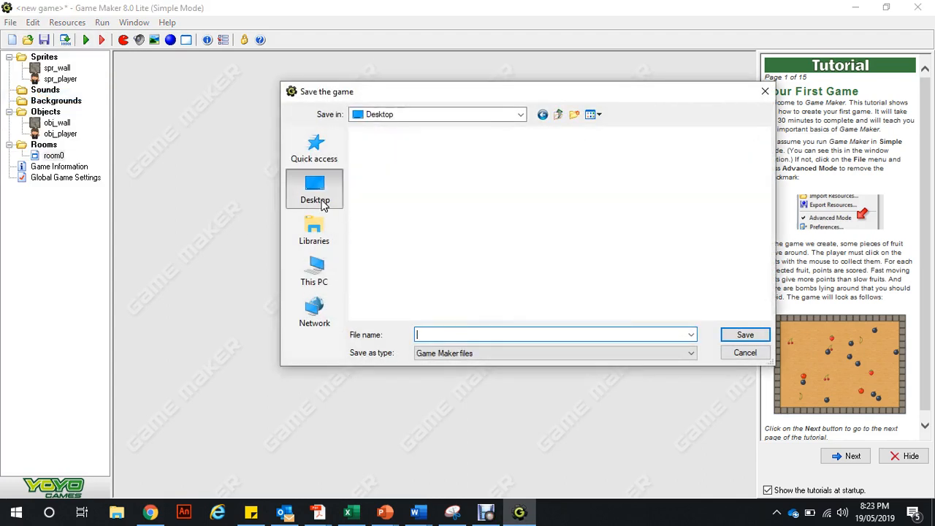
left_click(522, 115)
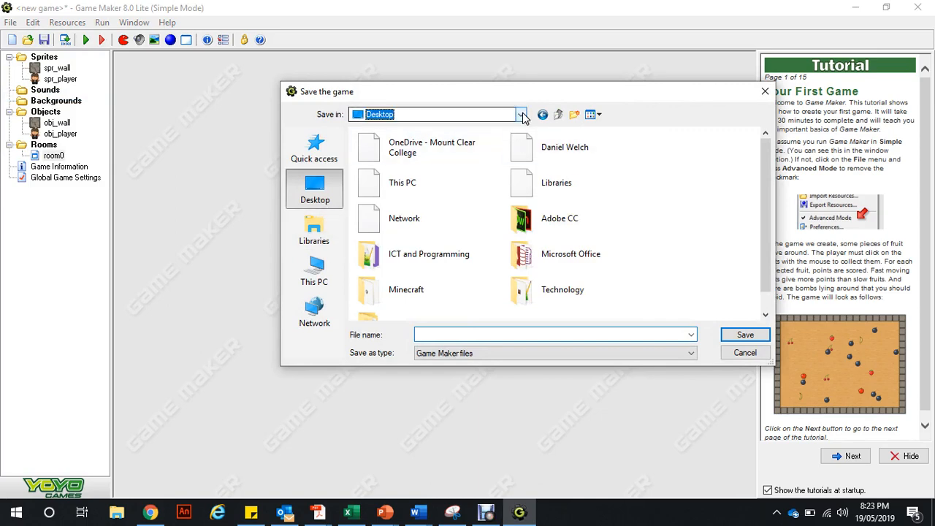
left_click(522, 114)
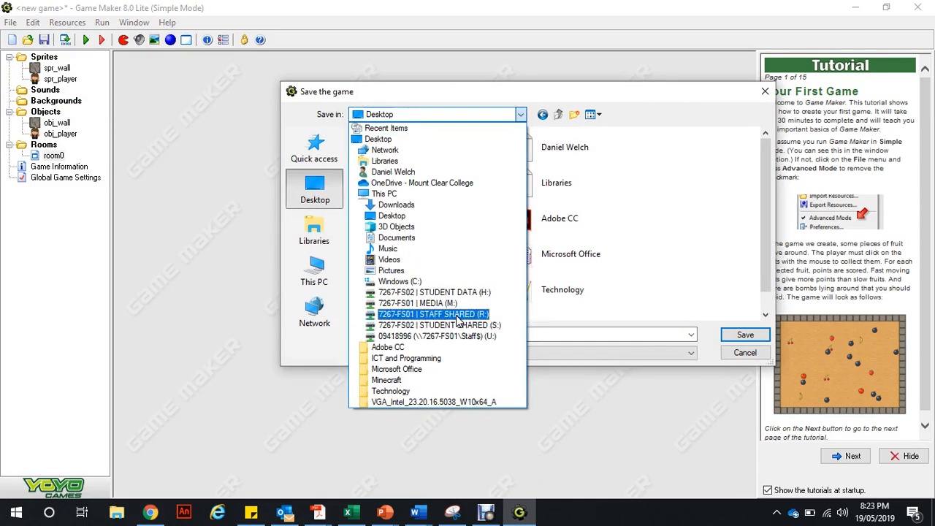
left_click(425, 295)
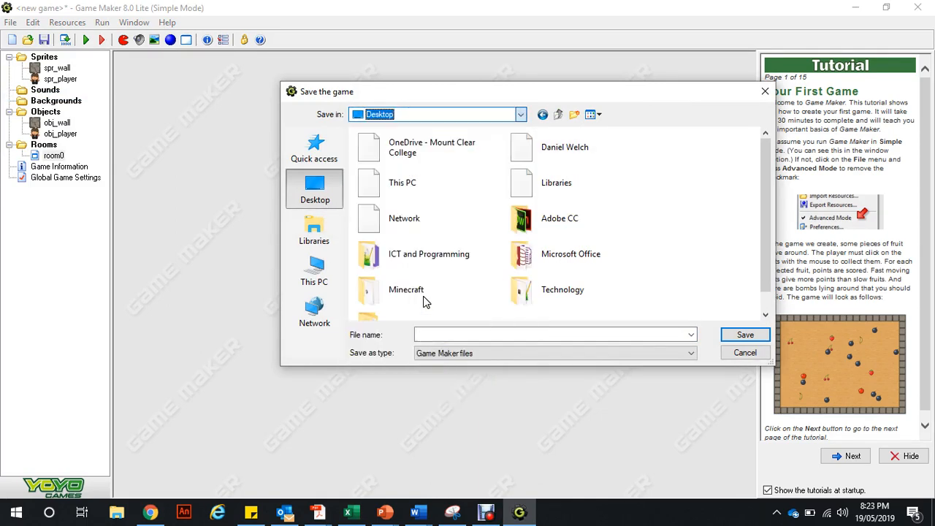
left_click(522, 115)
left_click(414, 181)
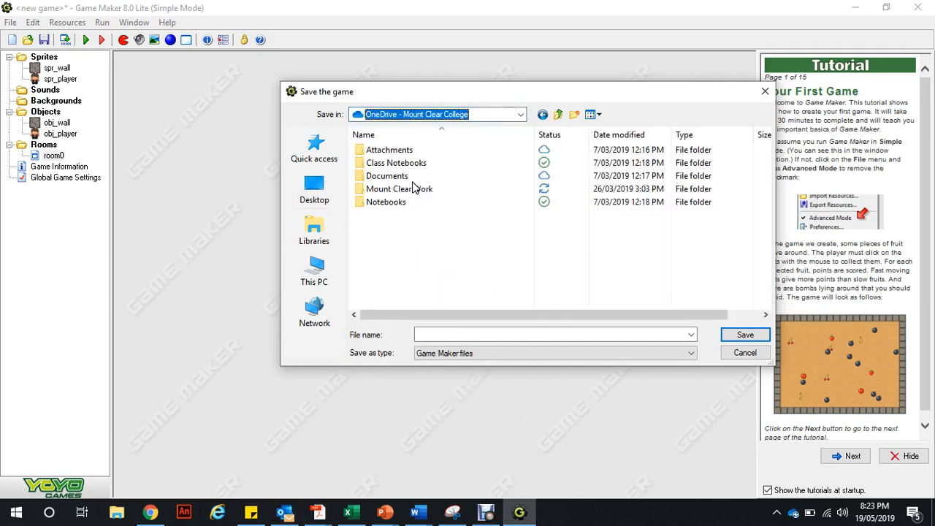
- Open Mount Clear Work > Information Technology > Game Design and Animation > Year 9 Game Design and Animation > Game Design > Game Tutorials as the save folder
double_click(401, 192)
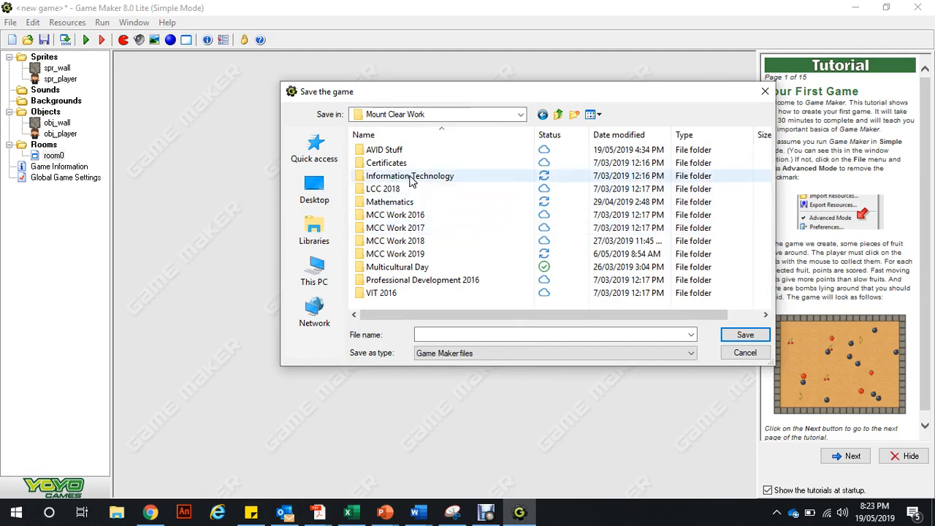
double_click(412, 178)
double_click(395, 150)
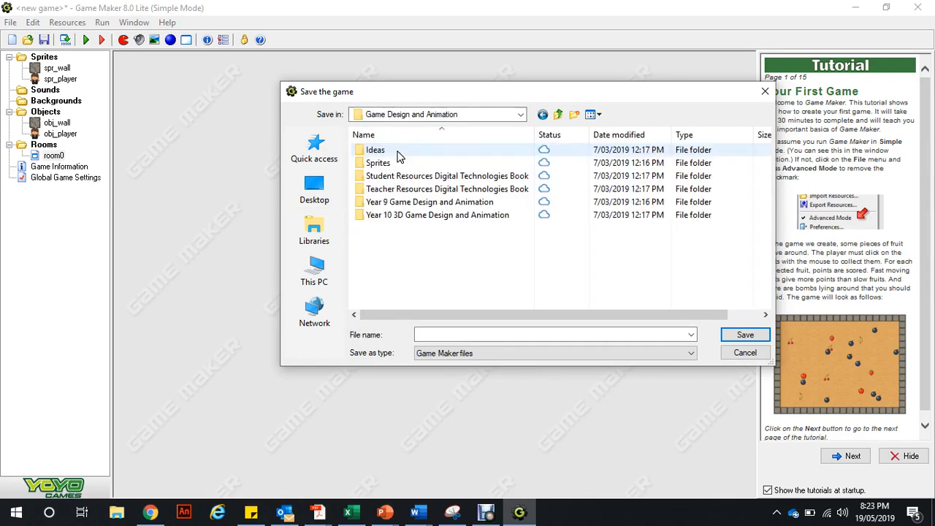
double_click(400, 202)
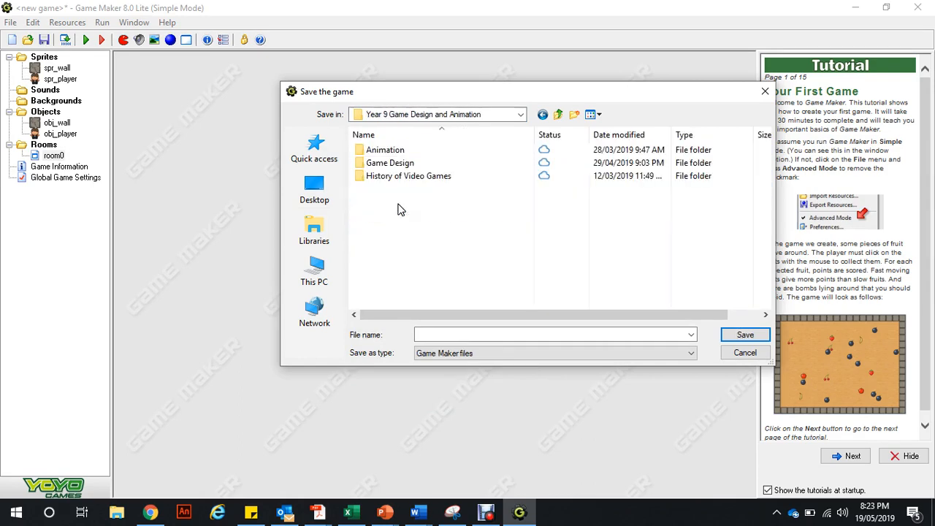
double_click(389, 163)
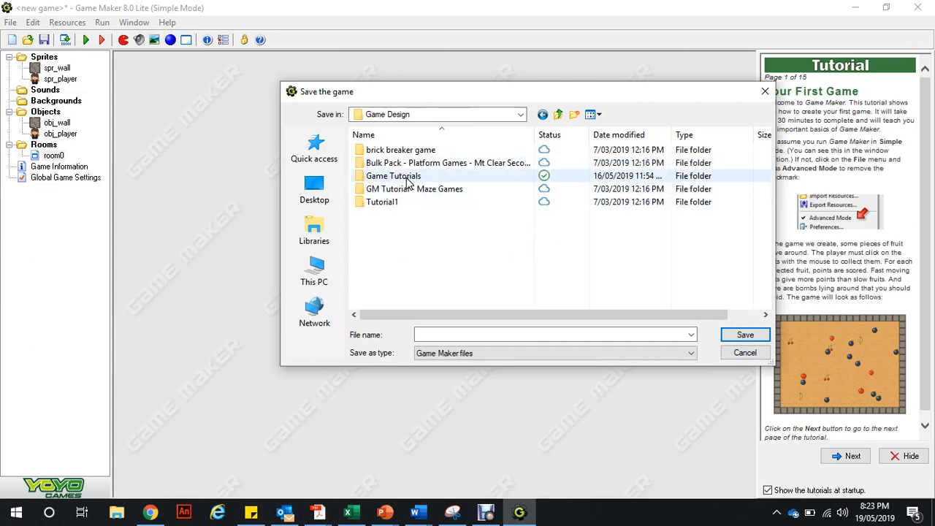
double_click(398, 176)
- Save the game in the Game Tutorials folder under the name Maze Game
left_click(450, 335)
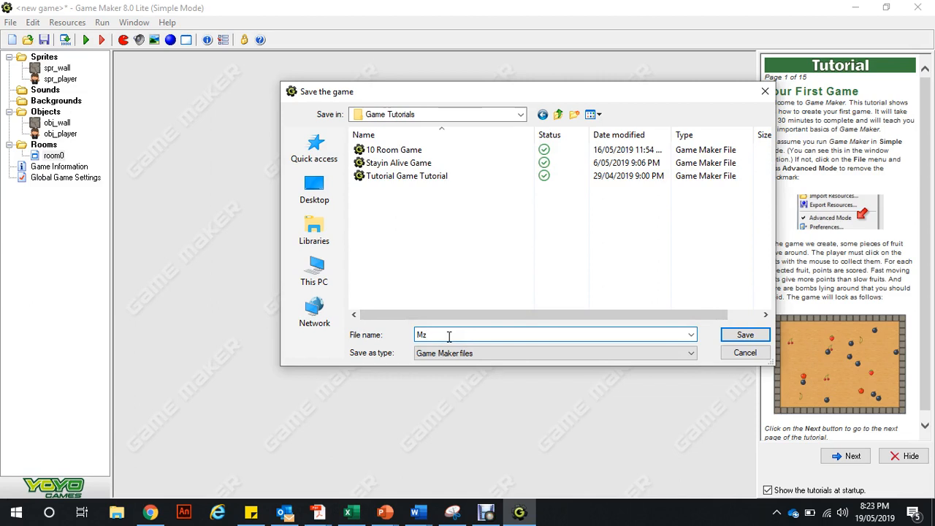
type("Maze Game")
key("Return")
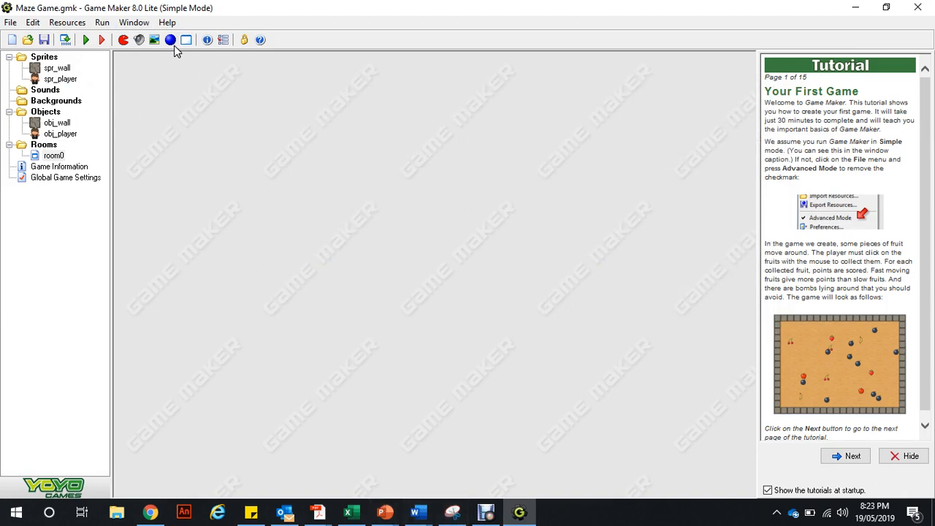
- Create a new sprite and load the gem_dark image from the Maze - Platform folder into it
left_click(124, 40)
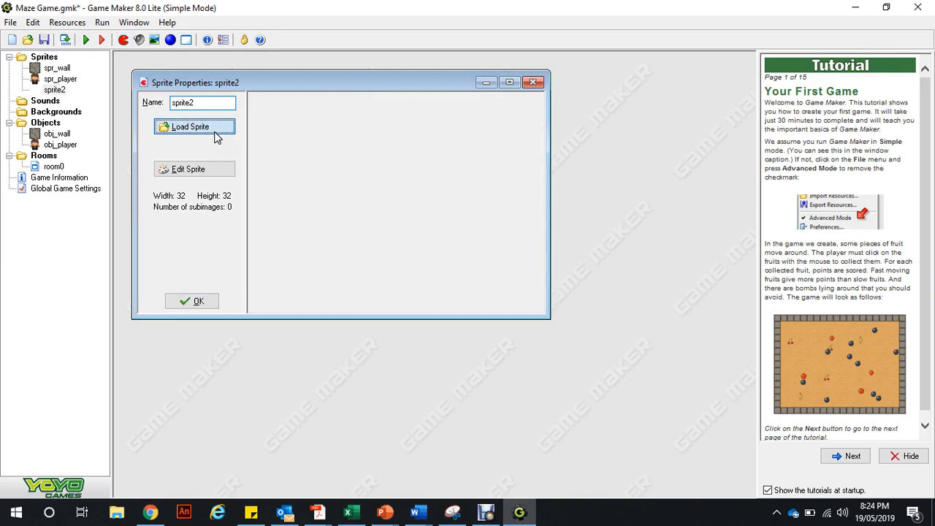
left_click(215, 133)
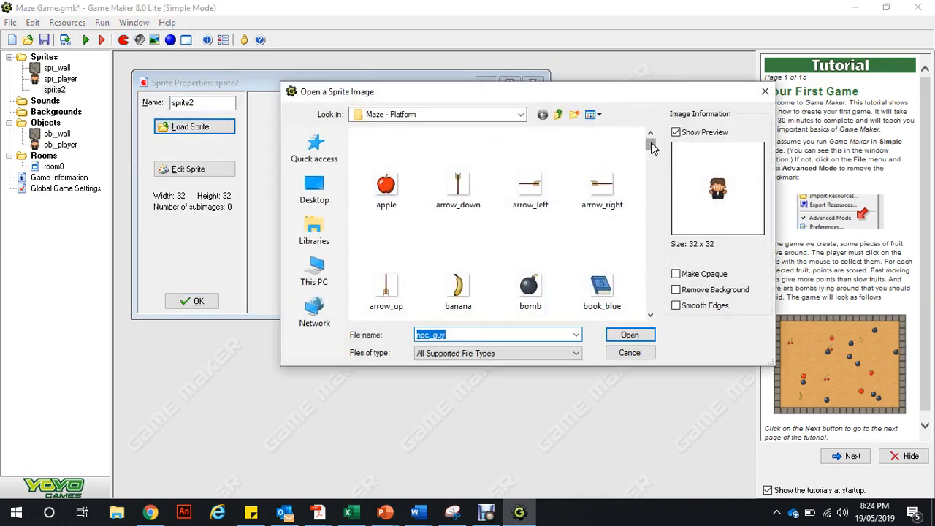
left_click_drag(651, 142, 637, 199)
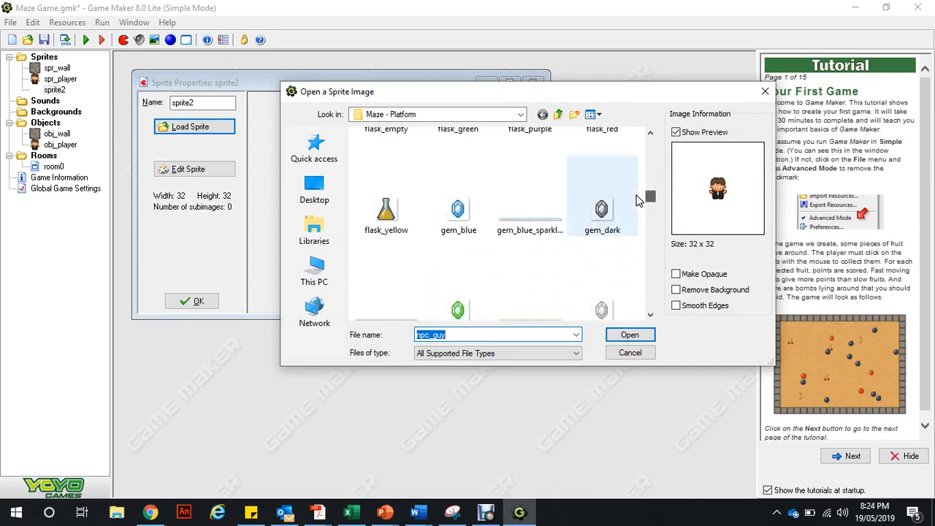
left_click(611, 211)
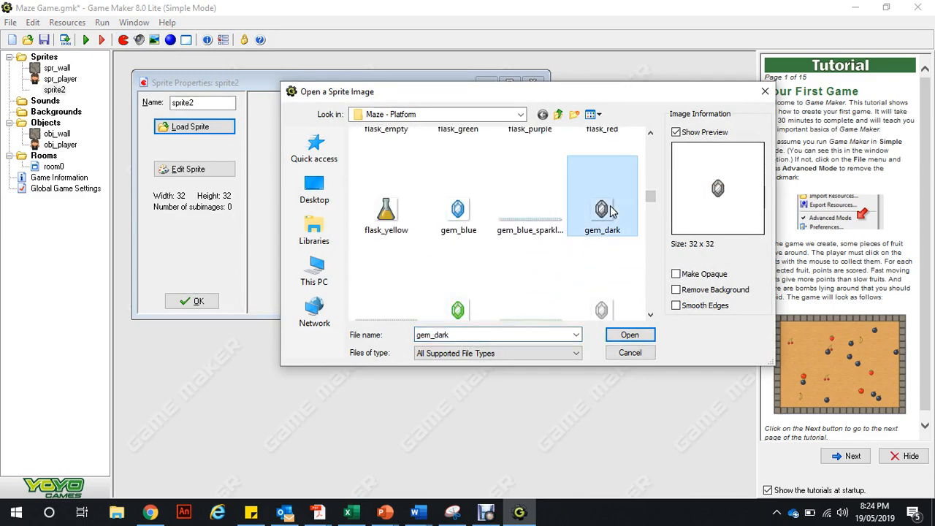
left_click(630, 334)
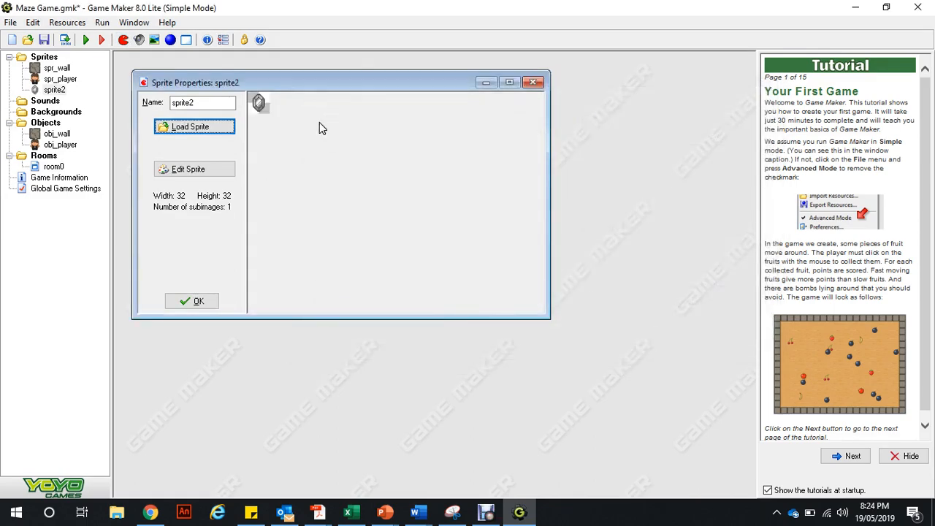
- Name the new gem sprite spr_goal and accept its properties
left_click(196, 104)
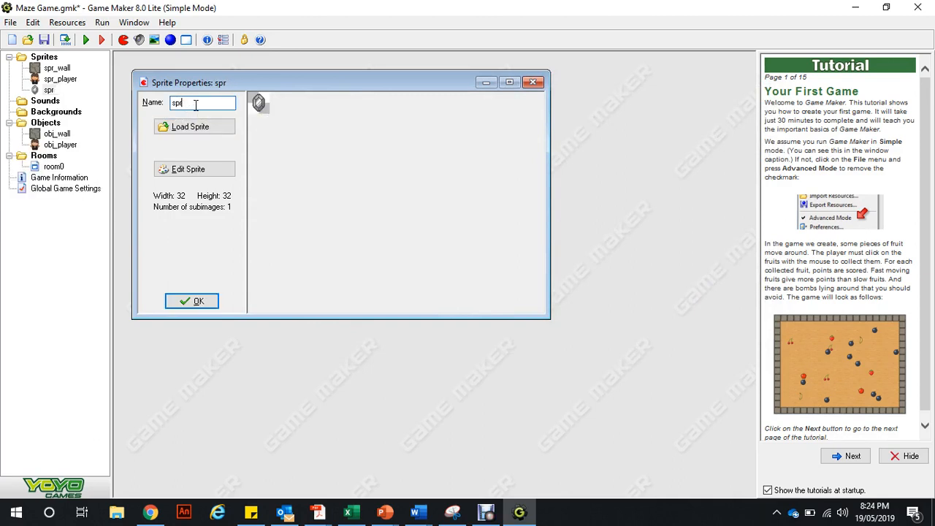
type("spr_gosa")
key("BackSpace")
key("BackSpace")
type("al")
key("Return")
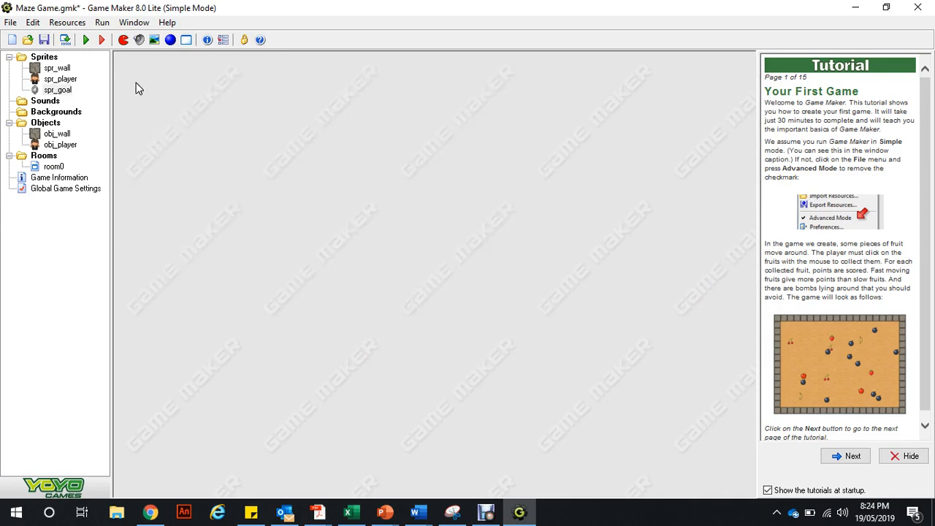
- Create a new object named obj_goal that uses the spr_goal sprite
left_click(176, 41)
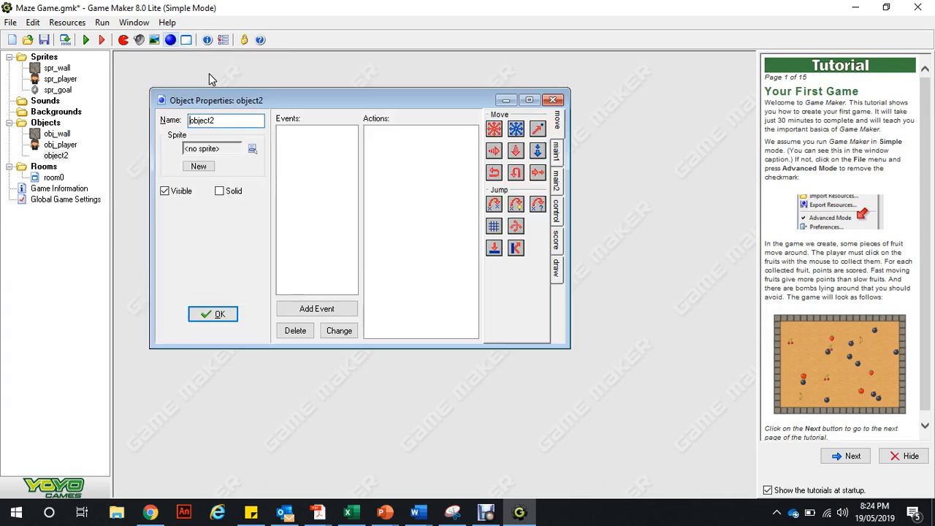
left_click(252, 149)
left_click(285, 196)
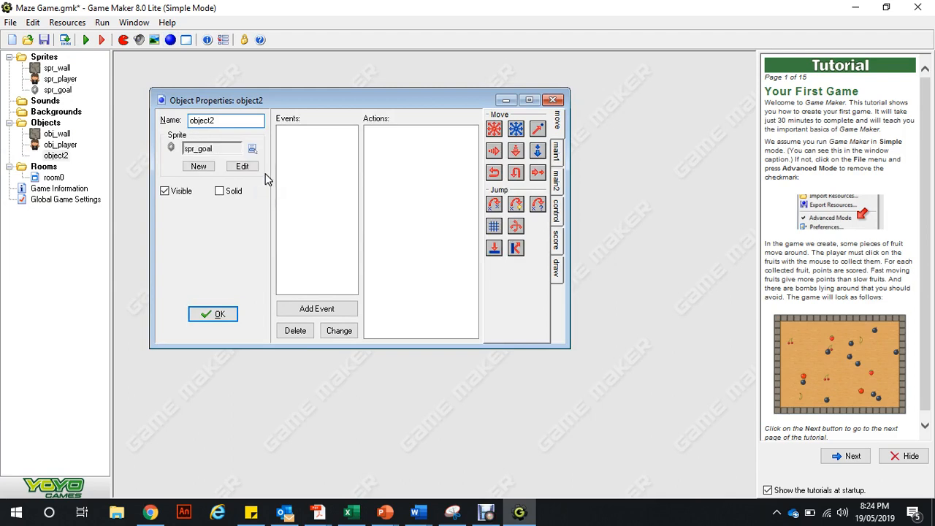
double_click(236, 121)
type("sp")
type("obj_goal")
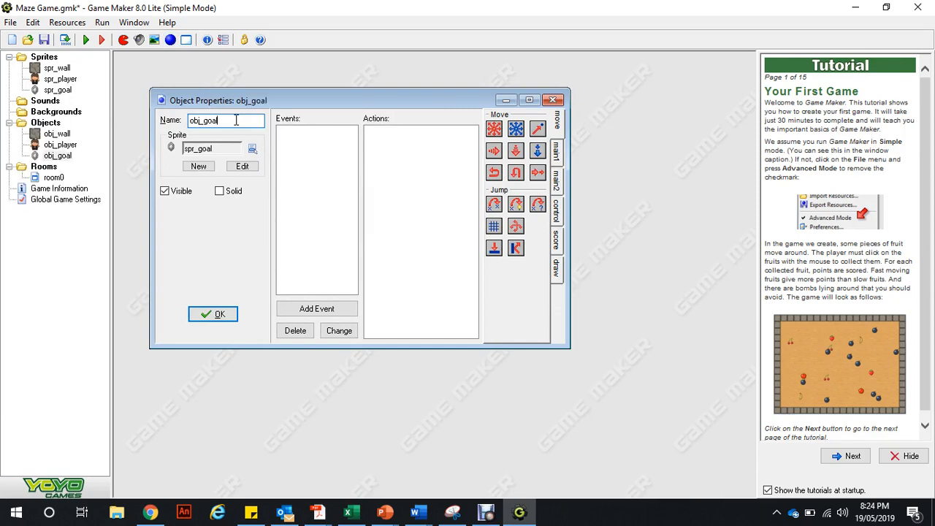
key("Return")
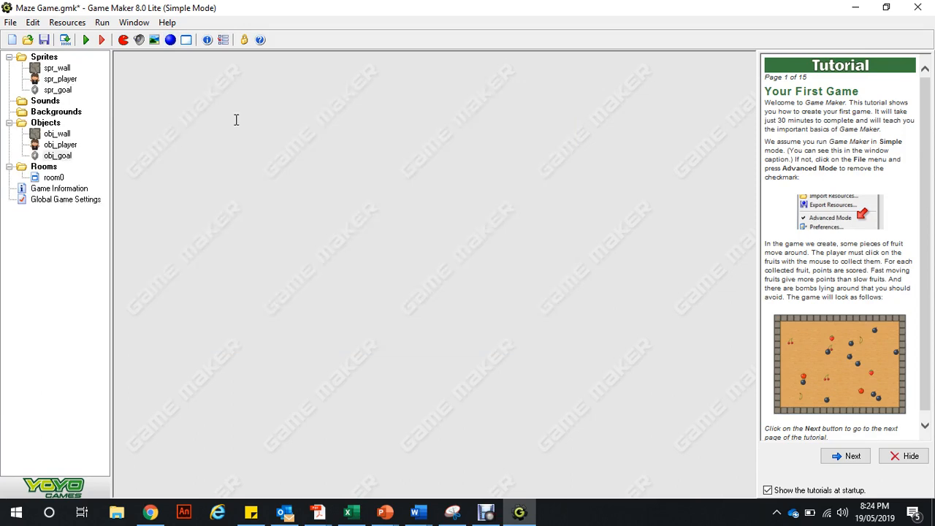
- Place one obj_goal instance in room0 at the lower end of the narrow right corridor and save the room changes
double_click(53, 178)
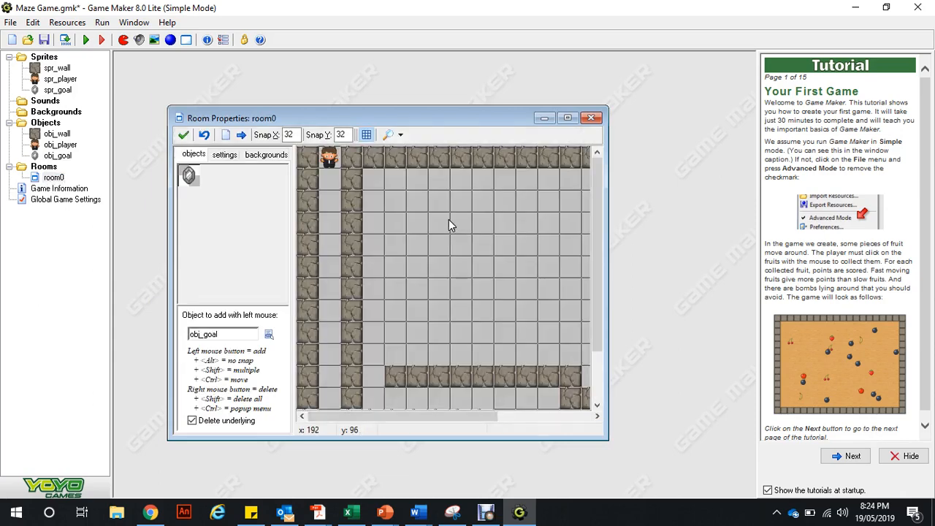
left_click(567, 118)
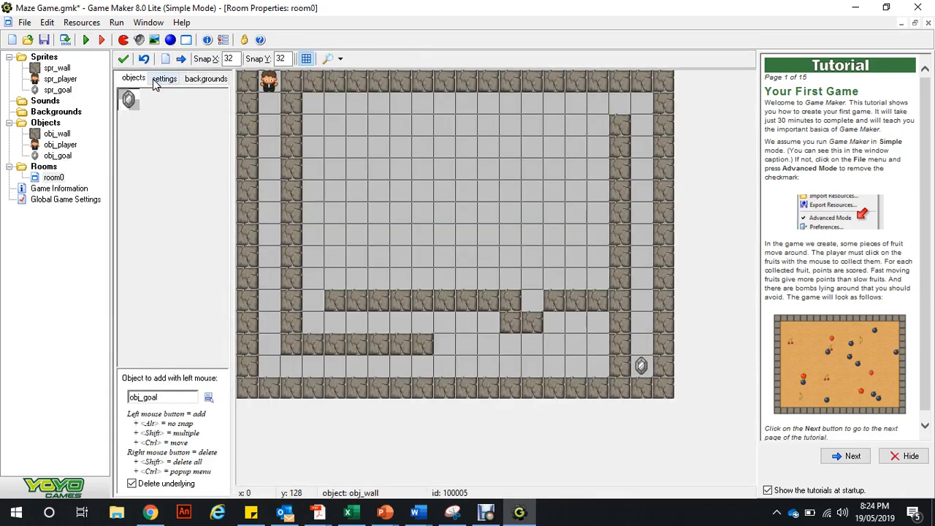
left_click(122, 58)
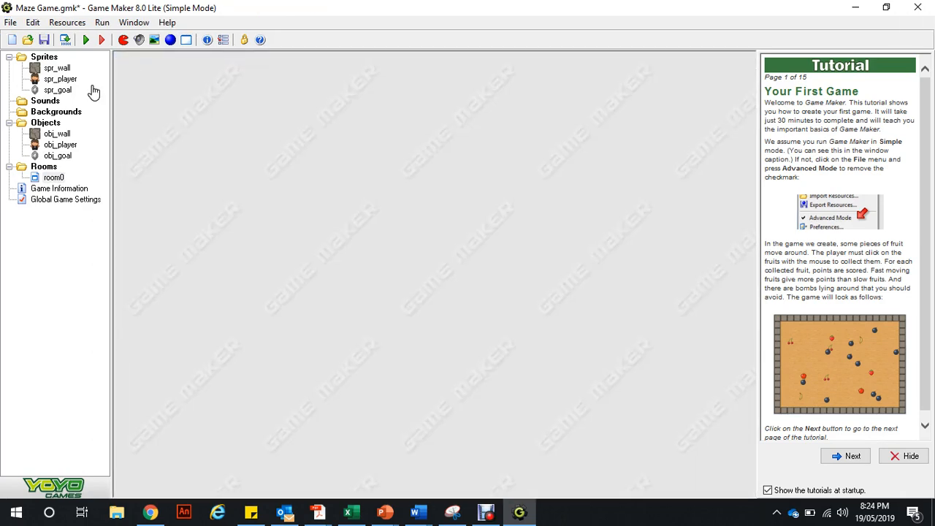
- Add a collision event with obj_goal to obj_player
double_click(58, 145)
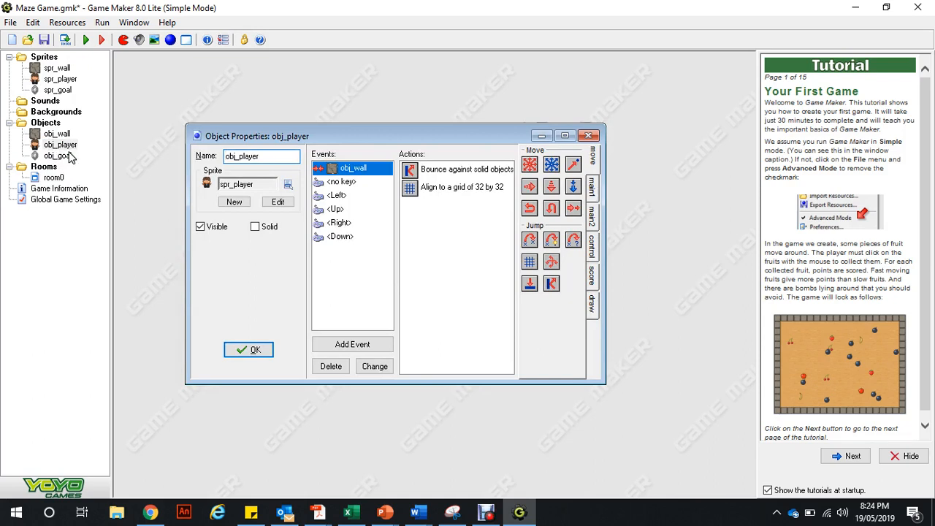
left_click(358, 344)
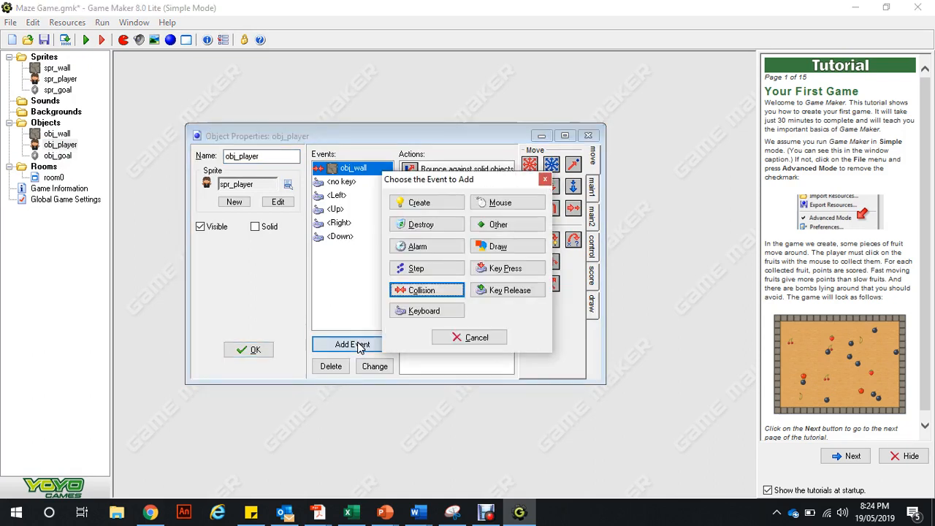
left_click(420, 291)
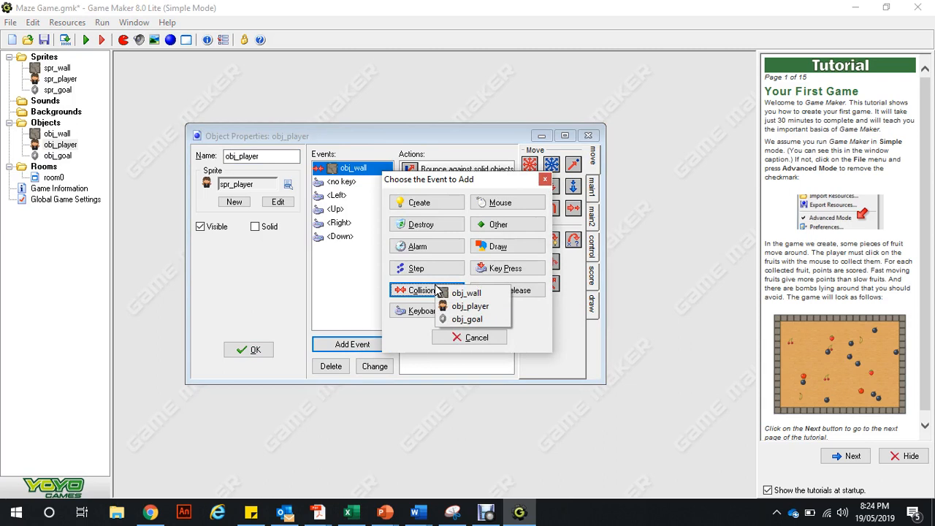
left_click(466, 319)
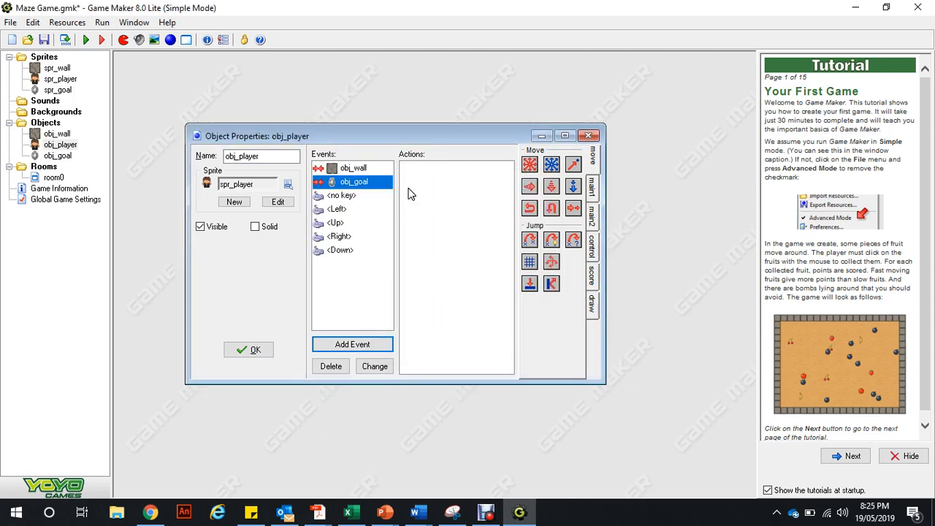
- Add a Next Room action with the Shift from right transition to the obj_goal collision event and accept the obj_player changes
left_click(592, 220)
left_click(592, 188)
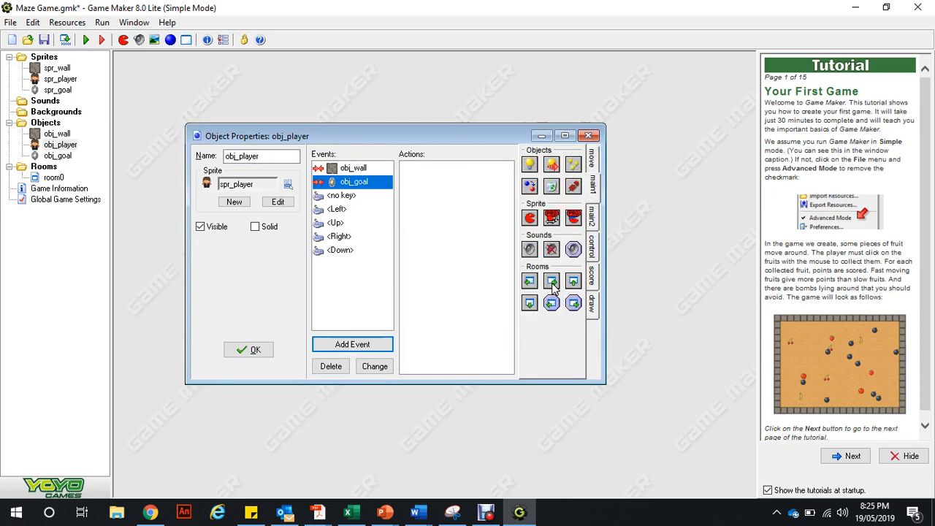
left_click_drag(553, 287, 496, 253)
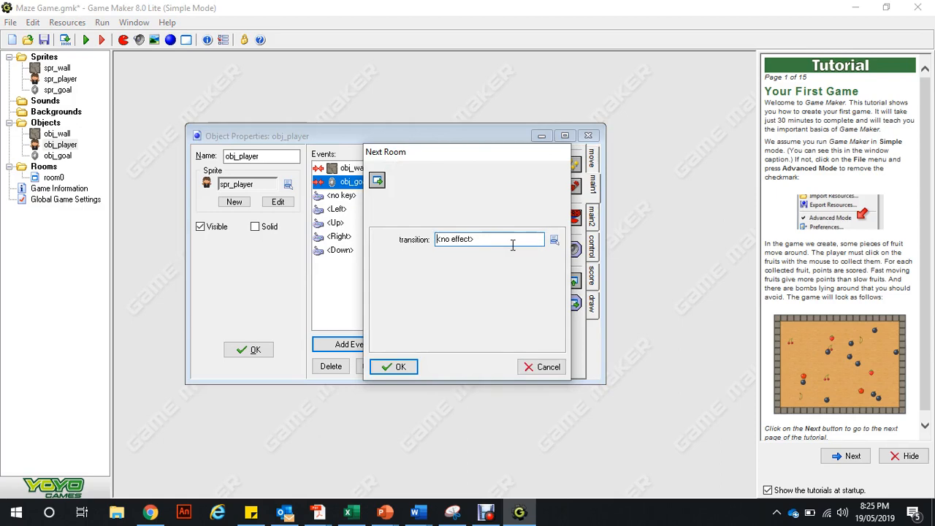
left_click(554, 241)
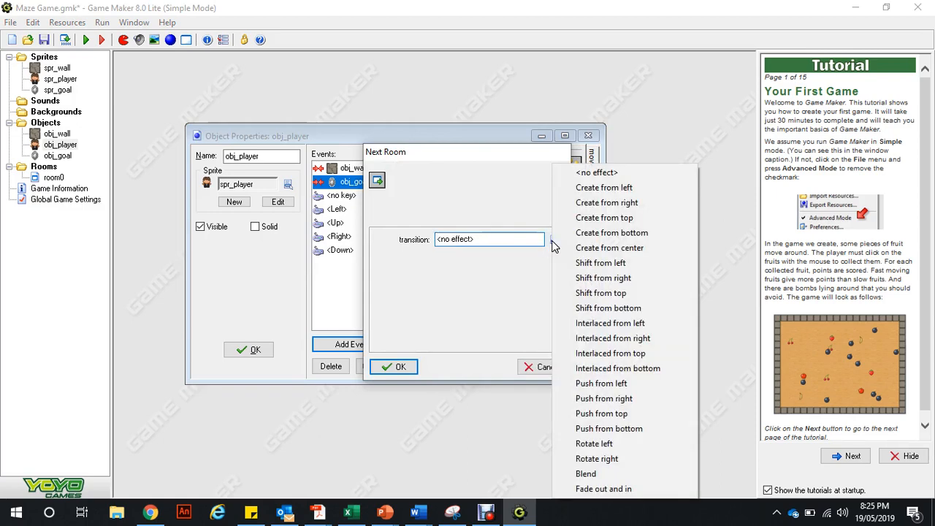
left_click(598, 264)
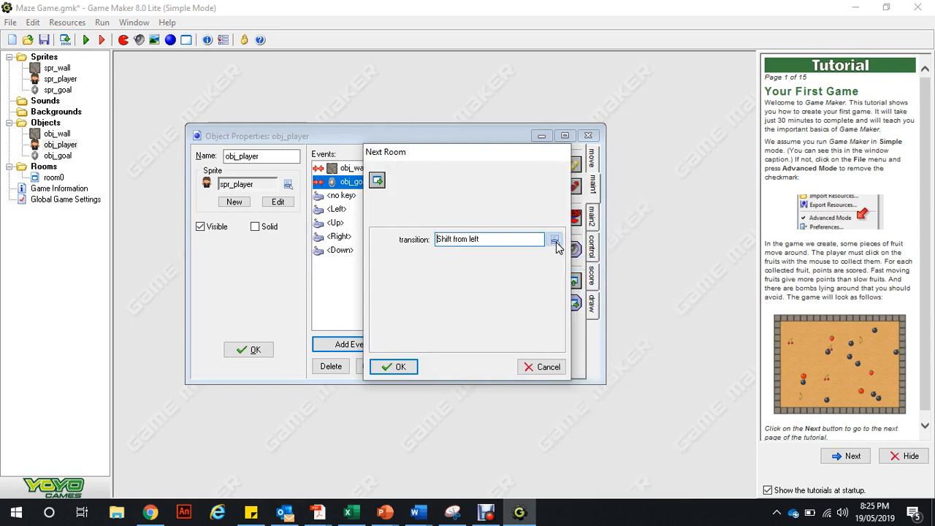
left_click(554, 240)
left_click(599, 278)
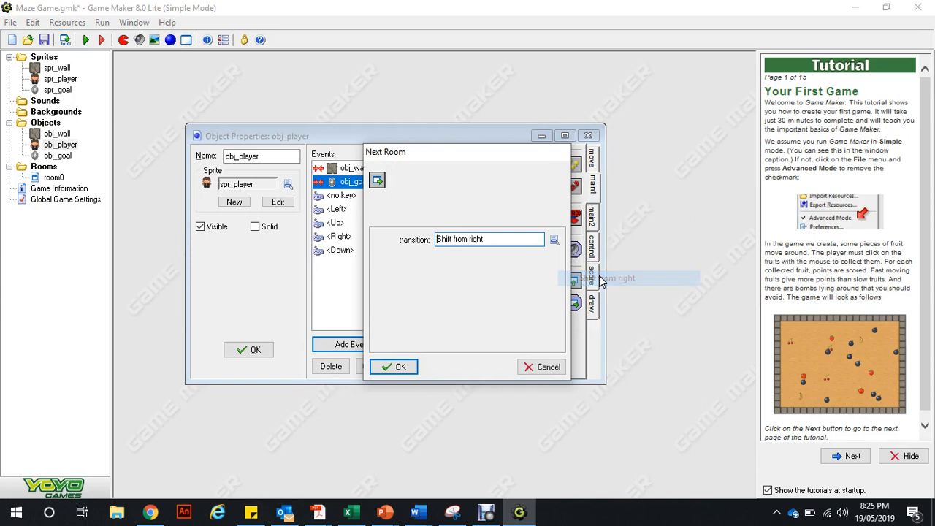
left_click(397, 367)
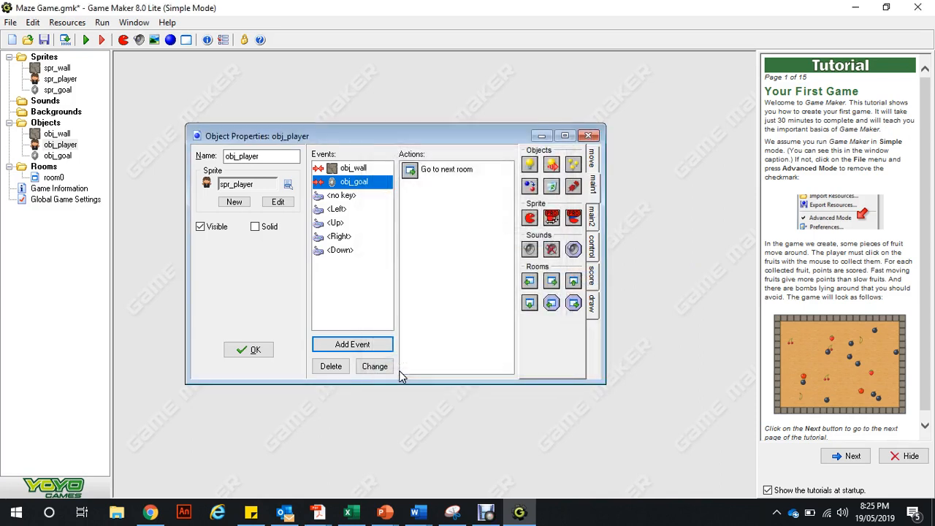
left_click(246, 351)
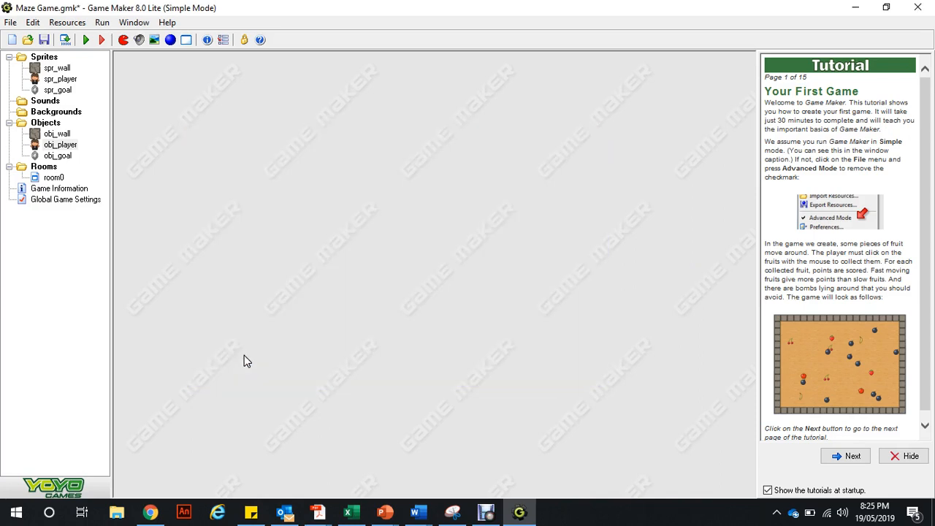
- Run the game, steer the player through the maze into the goal gem to test the collision, and abort the run
left_click(85, 40)
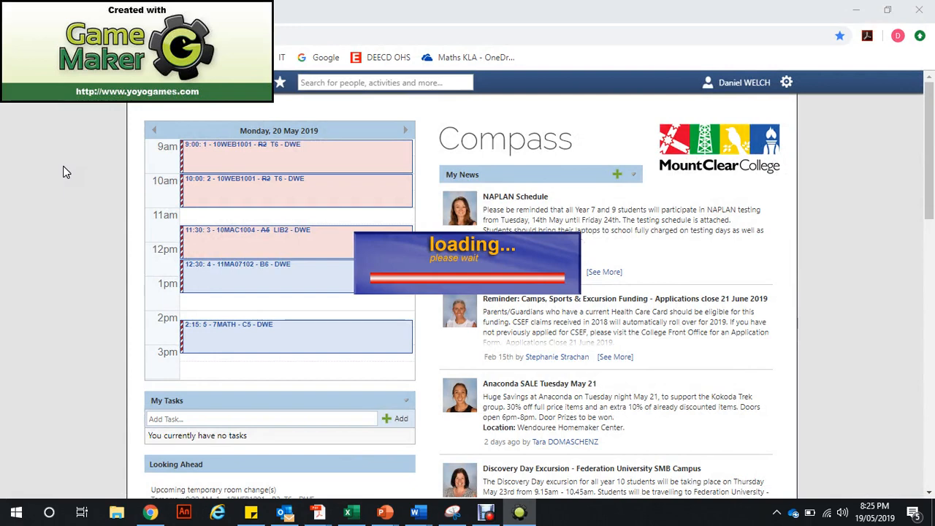
key("Down")
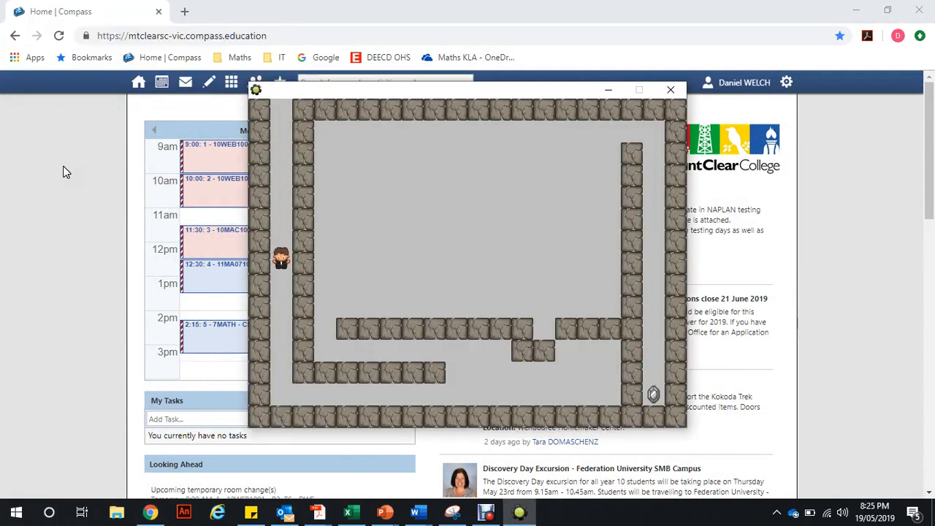
key("Right")
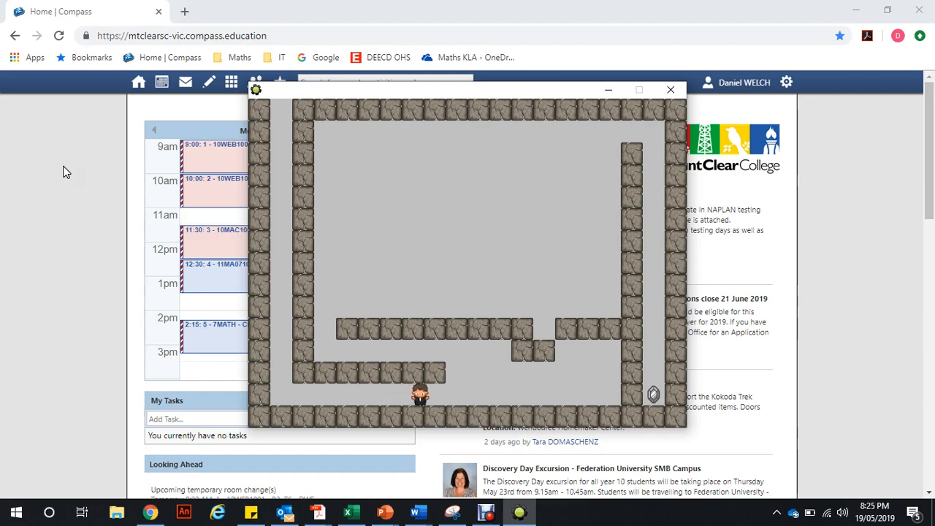
key("Up")
key("Left")
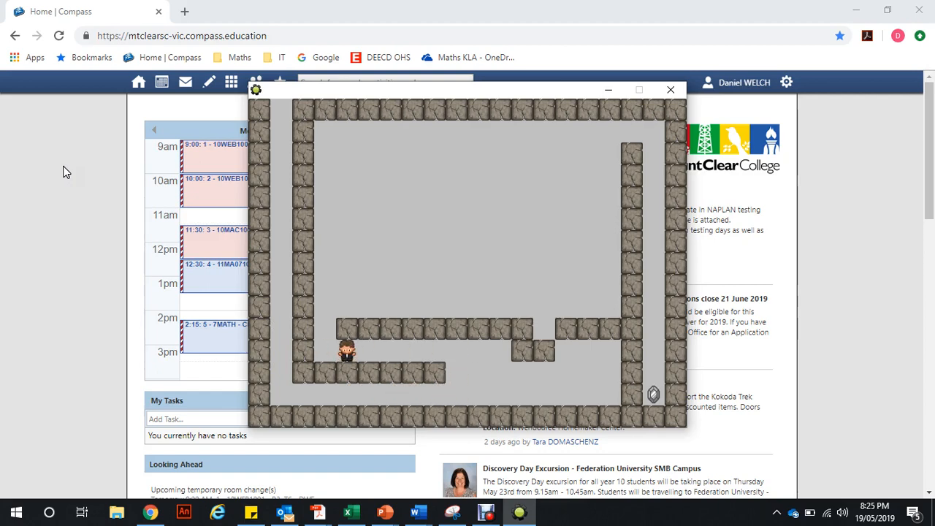
key("Up")
key("Right")
key("Up")
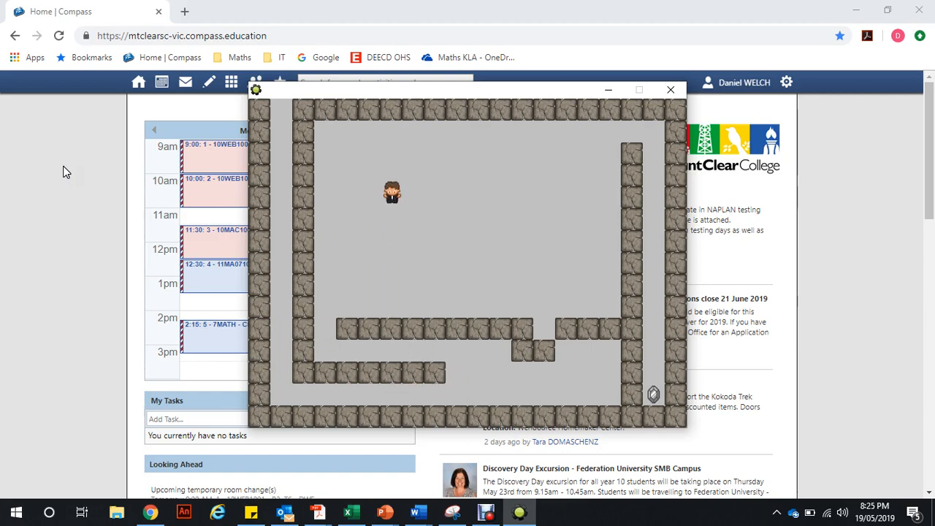
key("Right")
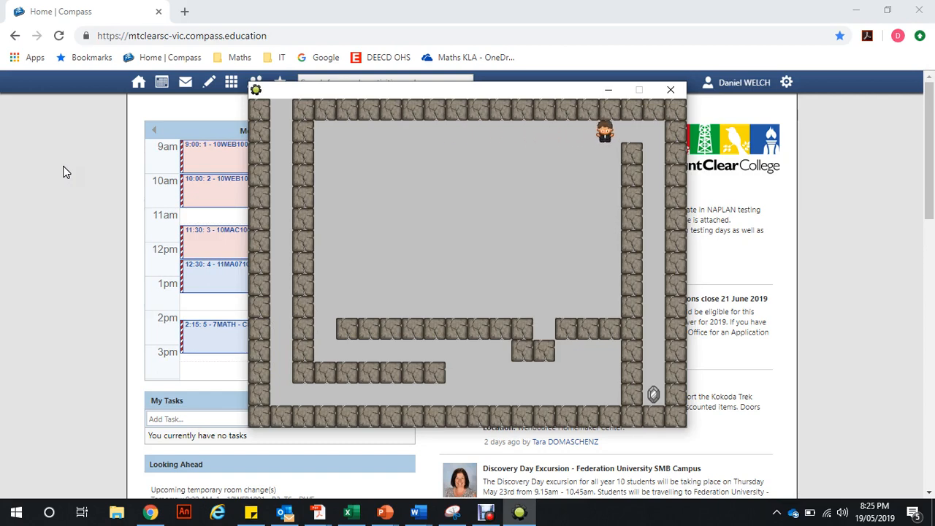
key("Down")
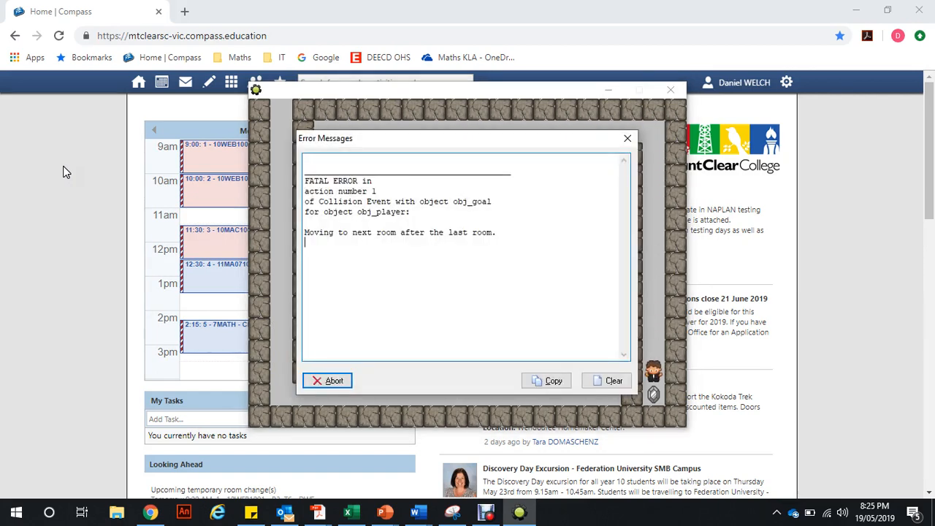
key("Escape")
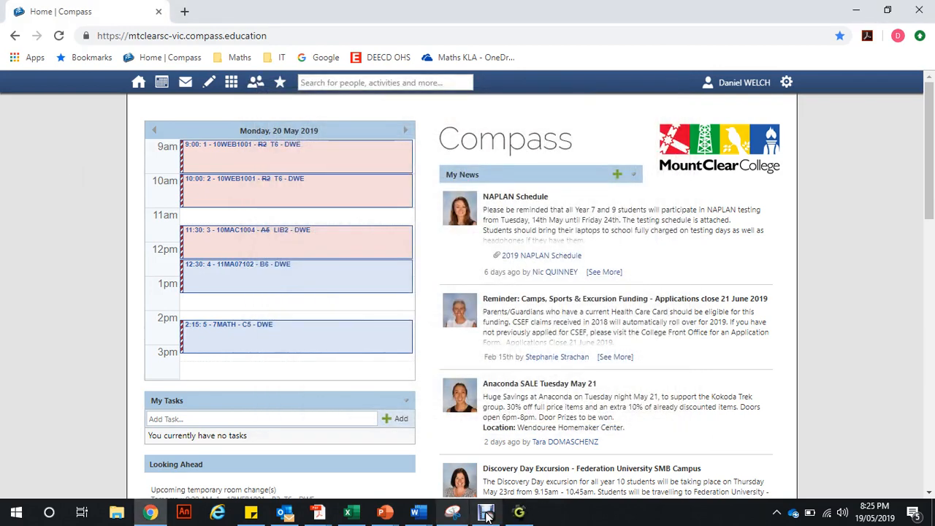
- Switch to Game Maker, create a second room with Snap X and Snap Y set to 32, and maximize its properties window
left_click(520, 513)
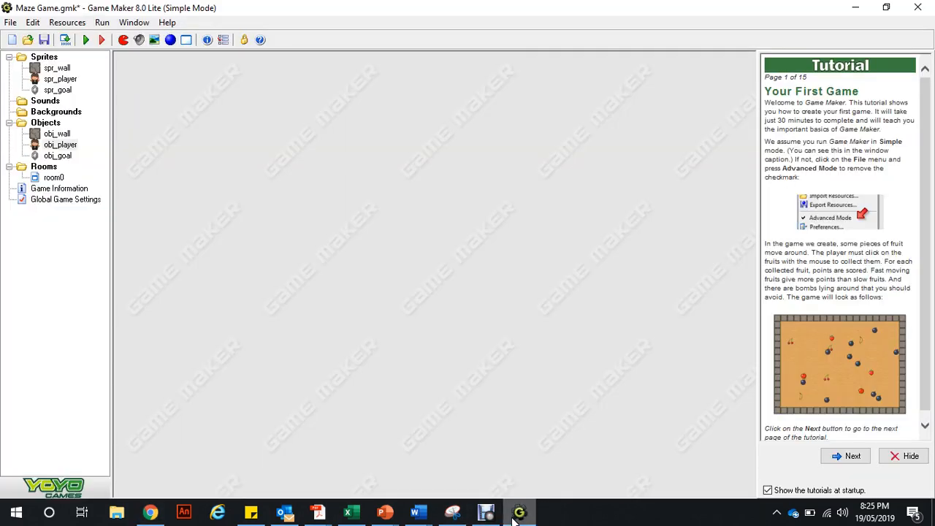
left_click(57, 179)
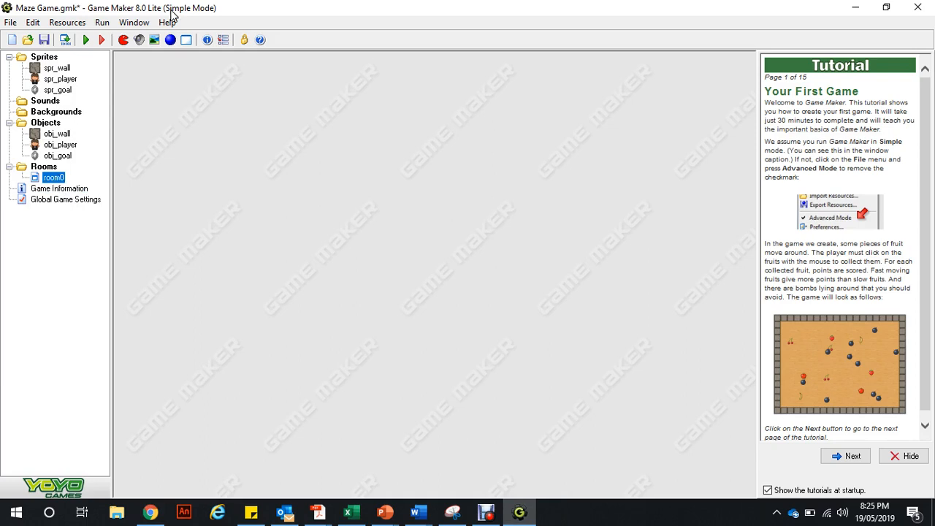
left_click(188, 43)
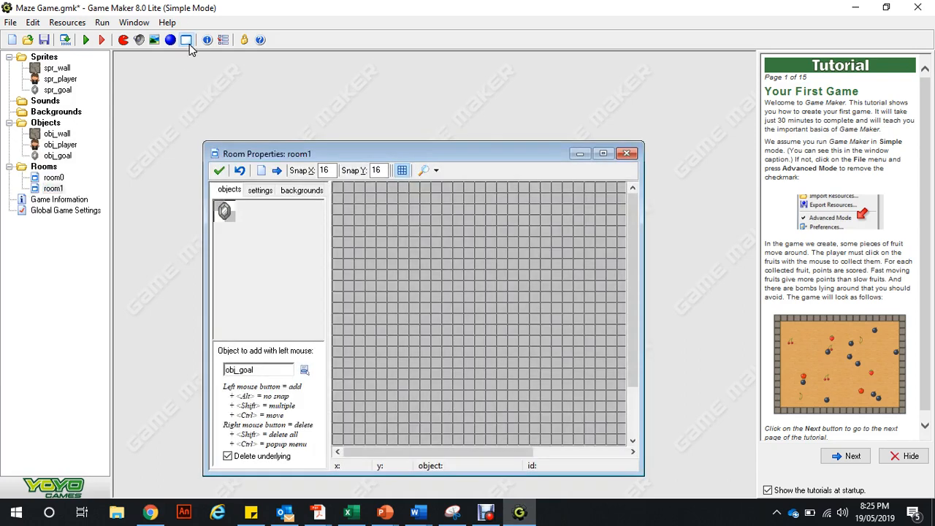
double_click(324, 170)
key("BackSpace")
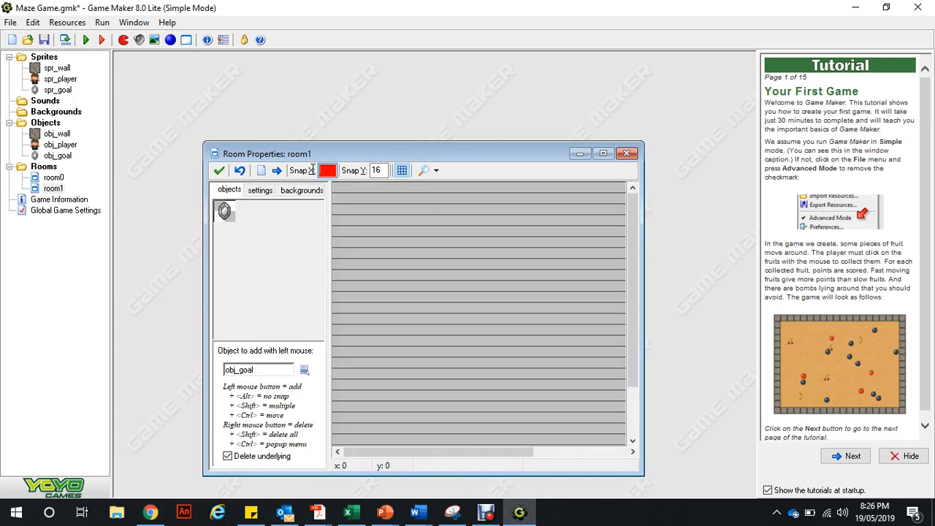
type("32")
key("Tab")
type("32")
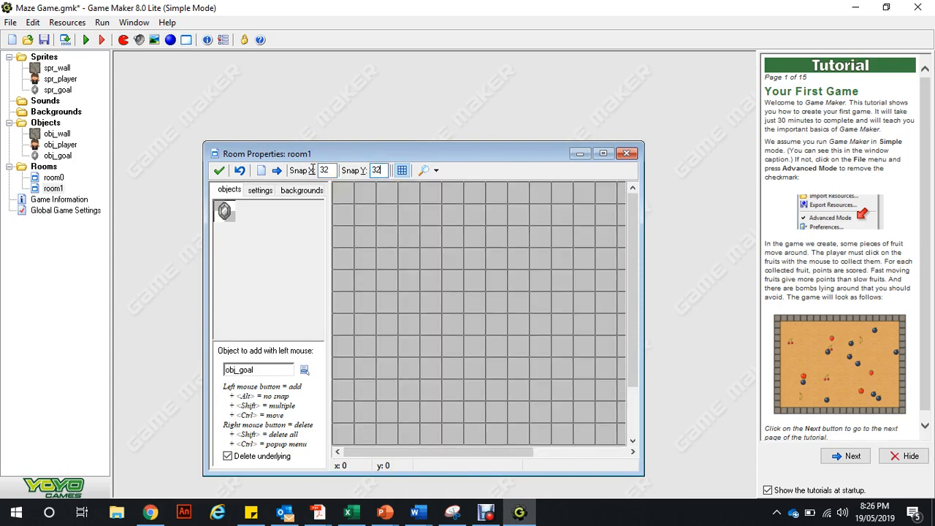
left_click(603, 154)
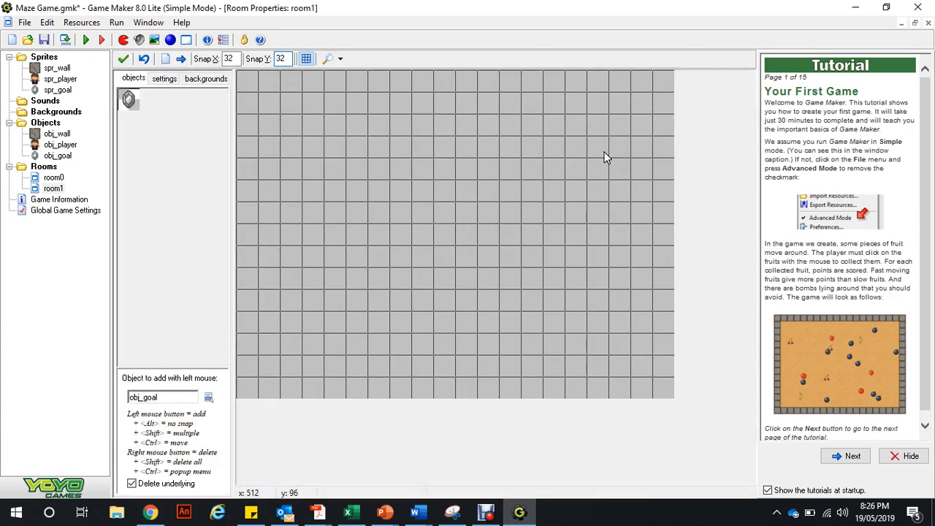
- Draw an obj_wall border around the second room, with short extra wall stubs inside the left and lower edges
left_click(209, 397)
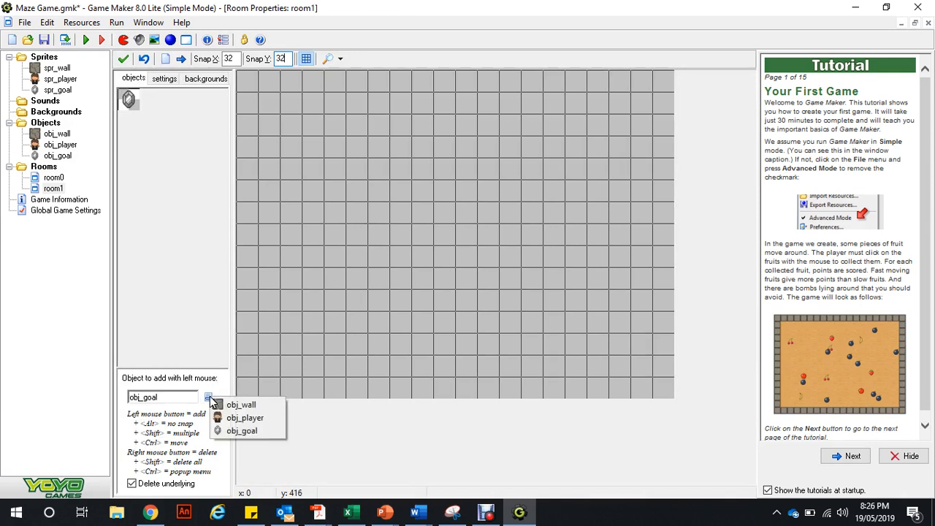
left_click(243, 405)
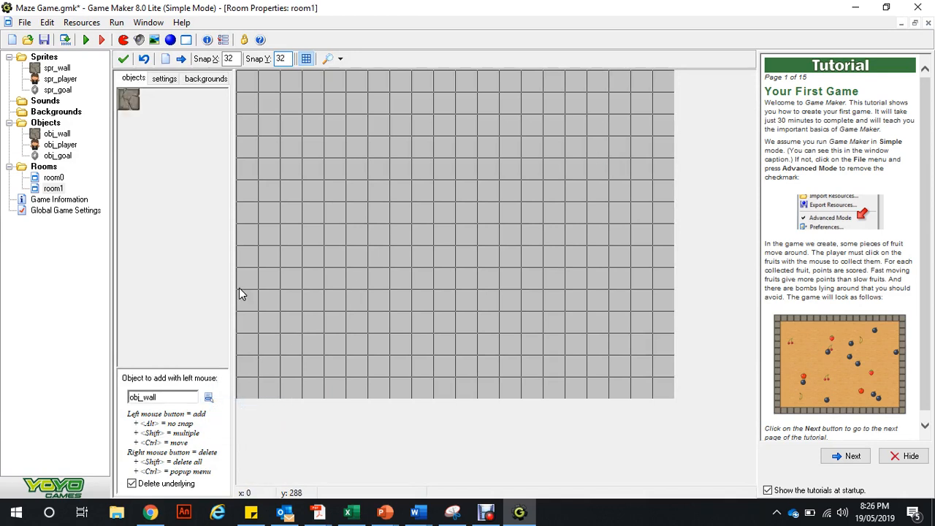
mouse_move(245, 81)
left_mouse_down("shift")
mouse_move(259, 301)
mouse_move(253, 377)
mouse_move(423, 409)
mouse_move(449, 393)
mouse_move(612, 374)
mouse_move(570, 396)
mouse_move(633, 406)
mouse_move(657, 394)
mouse_move(671, 293)
mouse_move(672, 316)
mouse_move(661, 113)
left_mouse_up("shift")
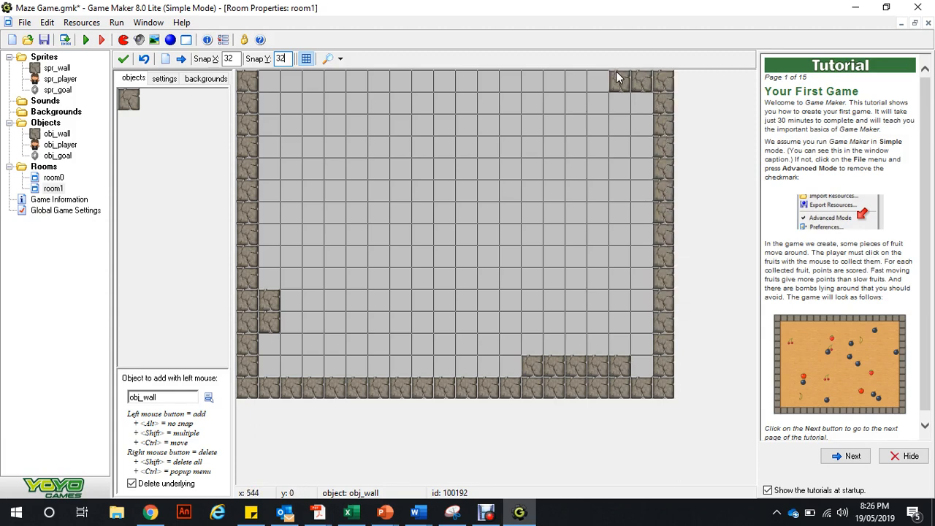
left_click_drag(616, 73, 259, 85, "shift")
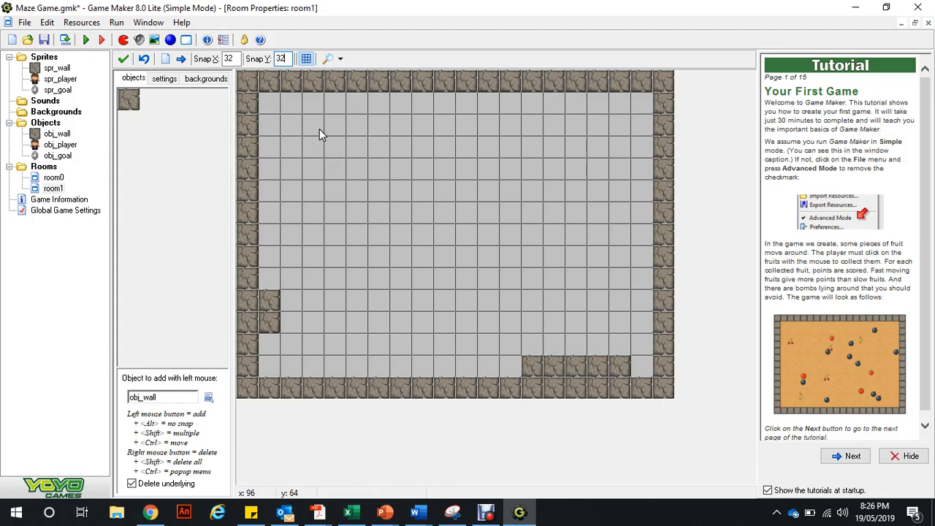
- Draw the second room's inner obj_wall maze: a long vertical wall near the left, a horizontal wall across the middle, and a vertical wall down its right end
mouse_move(319, 128)
left_mouse_down("shift")
mouse_move(326, 227)
mouse_move(315, 274)
left_mouse_up("shift")
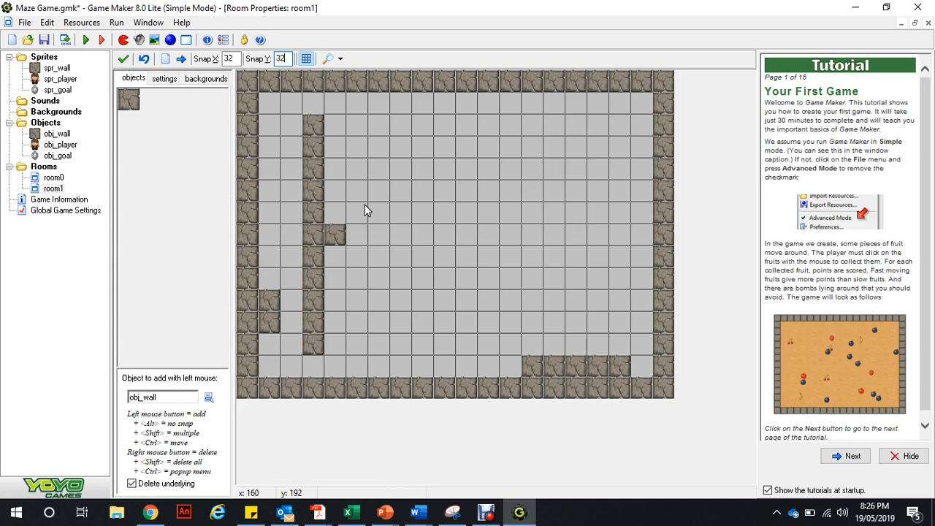
left_click_drag(353, 235, 453, 252, "shift")
left_click_drag(519, 245, 598, 246, "shift")
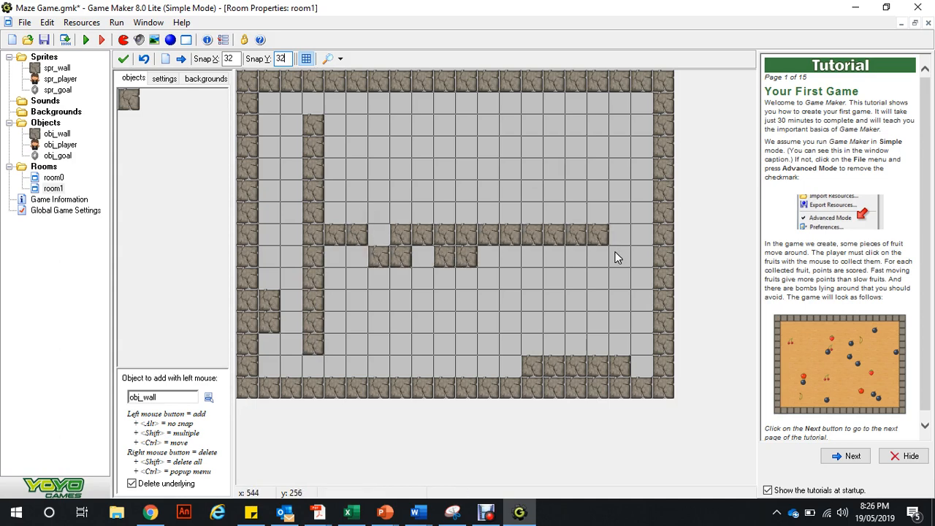
left_click_drag(601, 253, 601, 322, "shift")
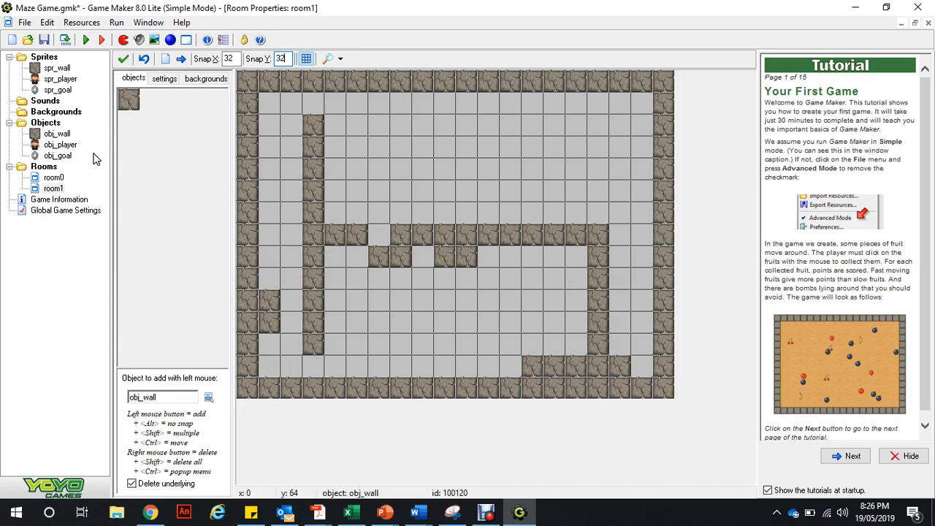
- Place one obj_player instance in the left corridor of the second room at x 64, y 224
left_click(209, 399)
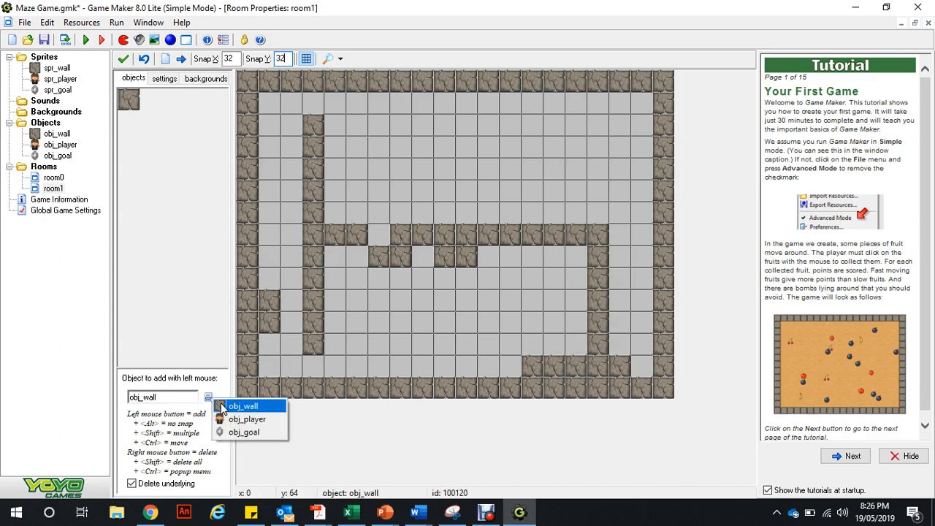
left_click(245, 419)
left_click(286, 241)
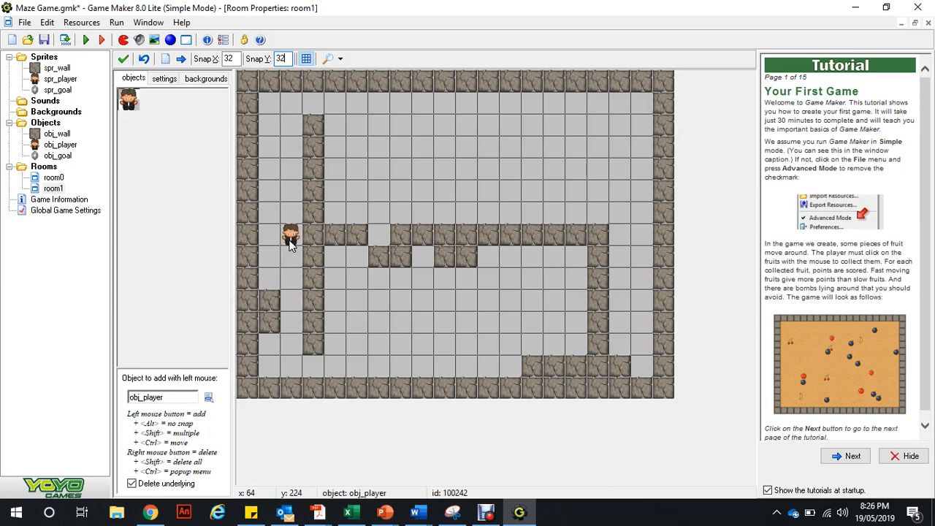
- Place one obj_goal instance in the second room's lower-right corner and accept the room, removing instances outside it
left_click(209, 399)
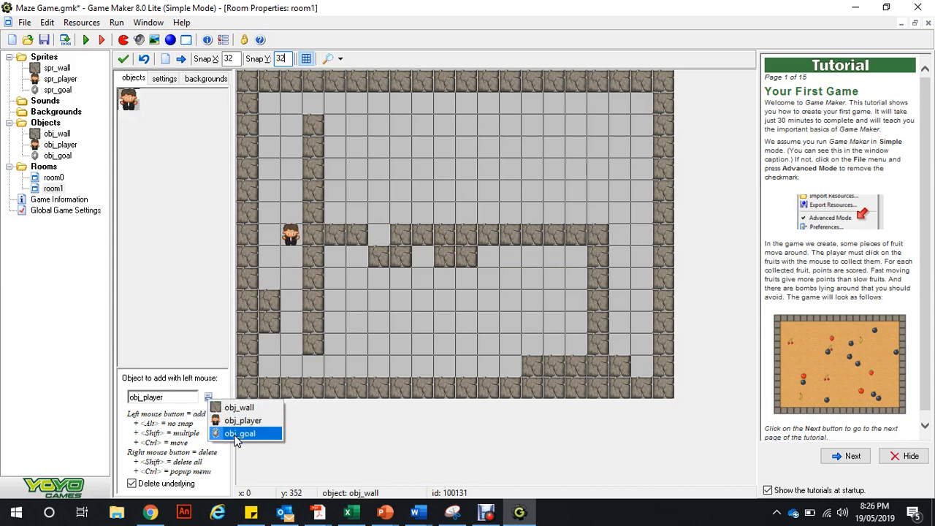
left_click(241, 434)
left_click(636, 363)
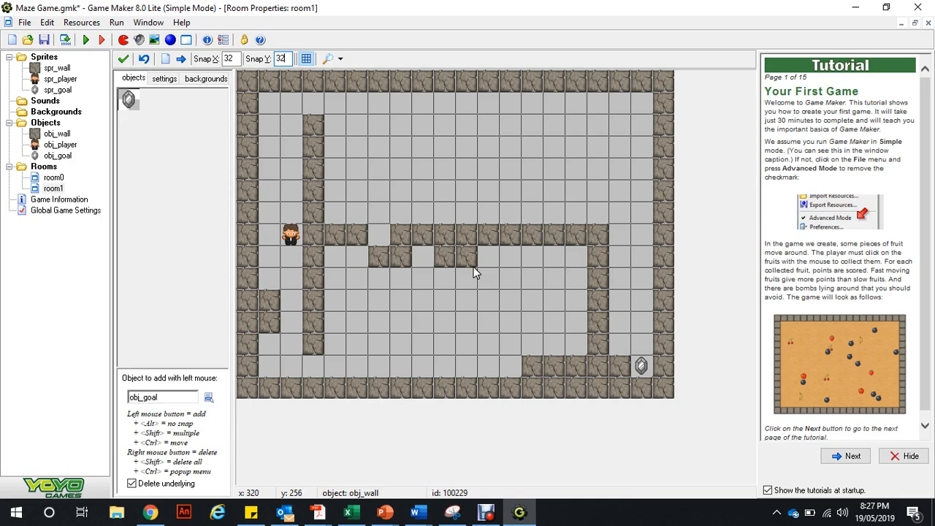
left_click(124, 58)
left_click(440, 290)
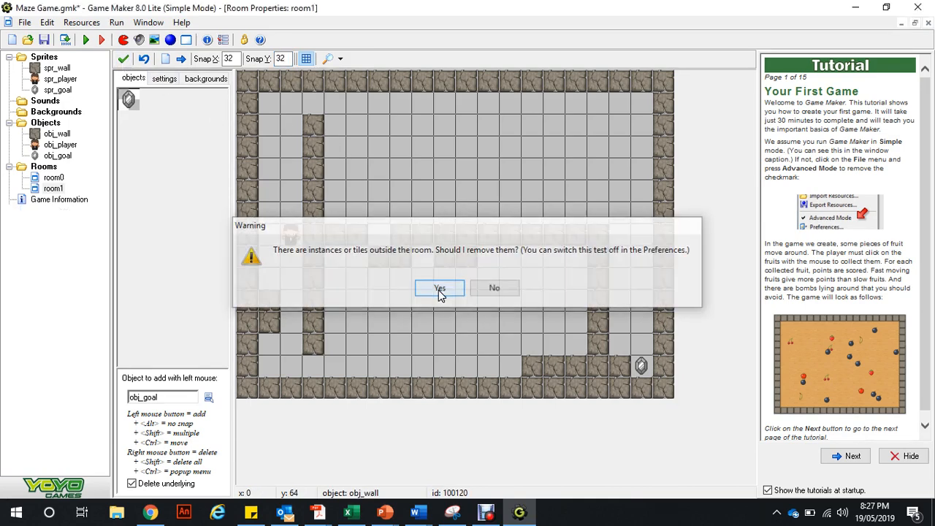
- Run the game and steer the player through the first maze into the goal gem to test the room transition
left_click(86, 40)
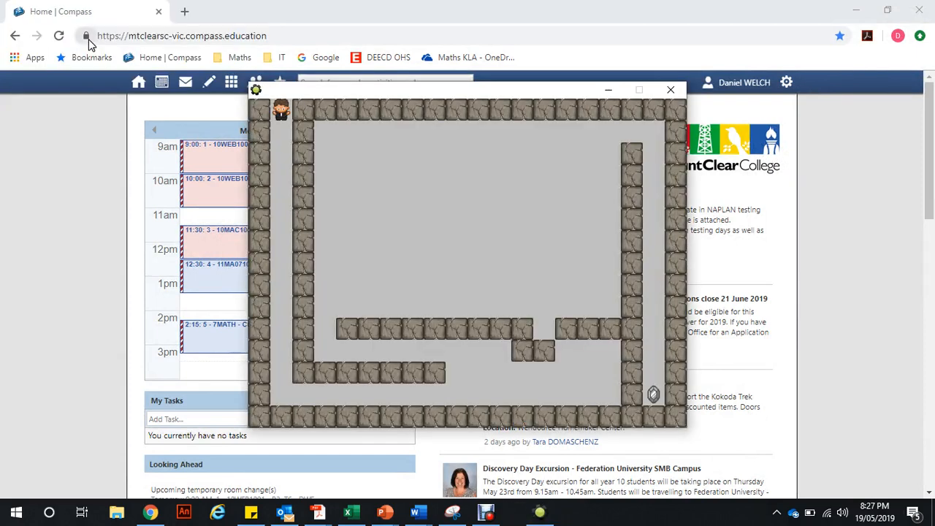
key("Down")
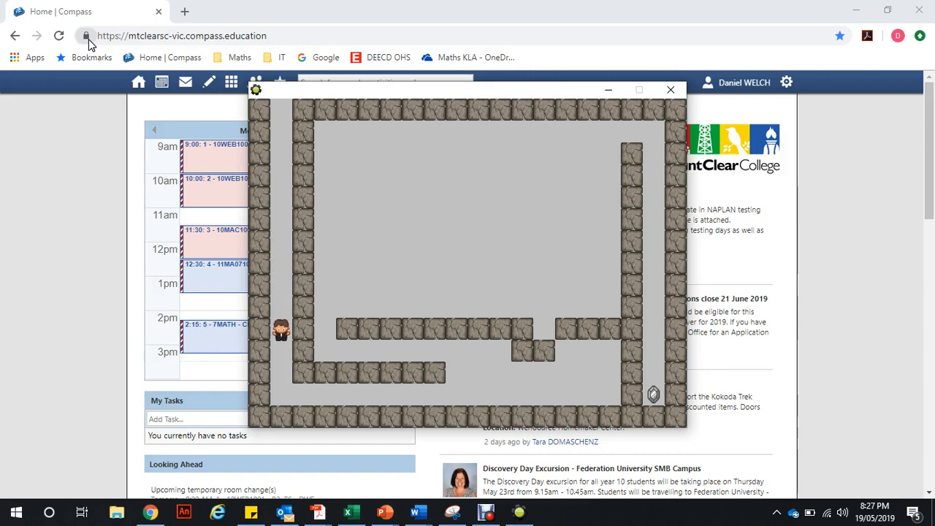
key("Right")
key("Right")
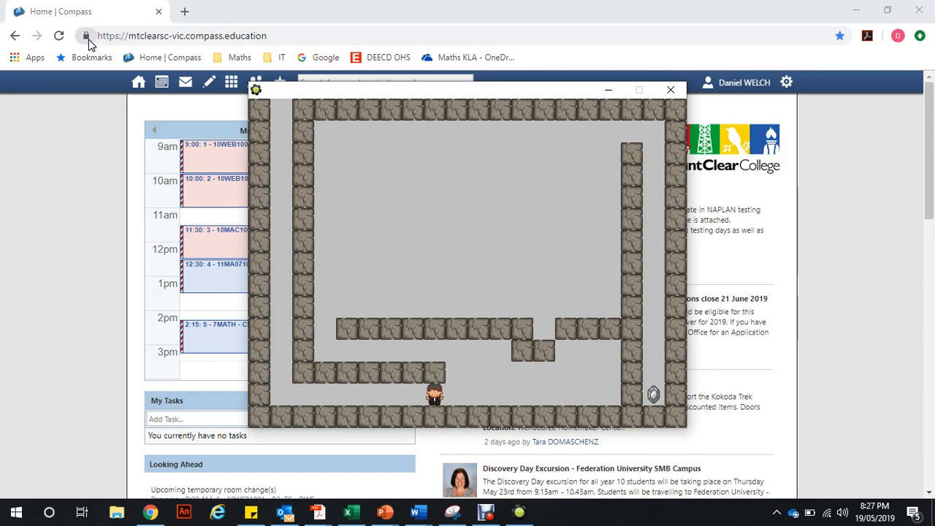
key("Up")
key("Left")
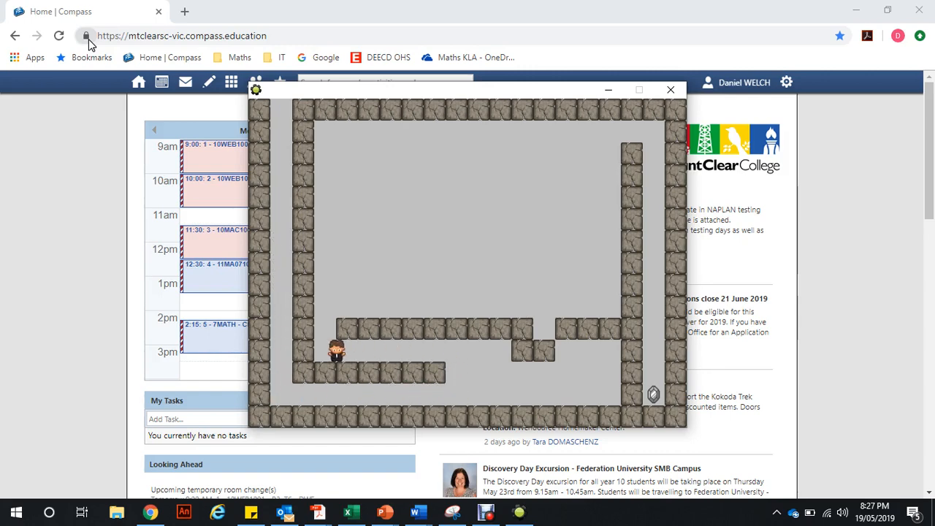
key("Up")
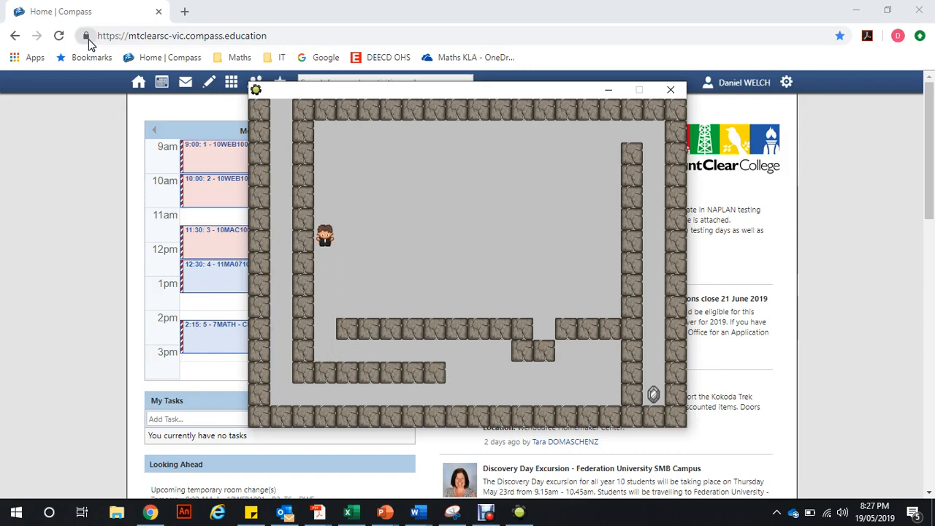
key("Right")
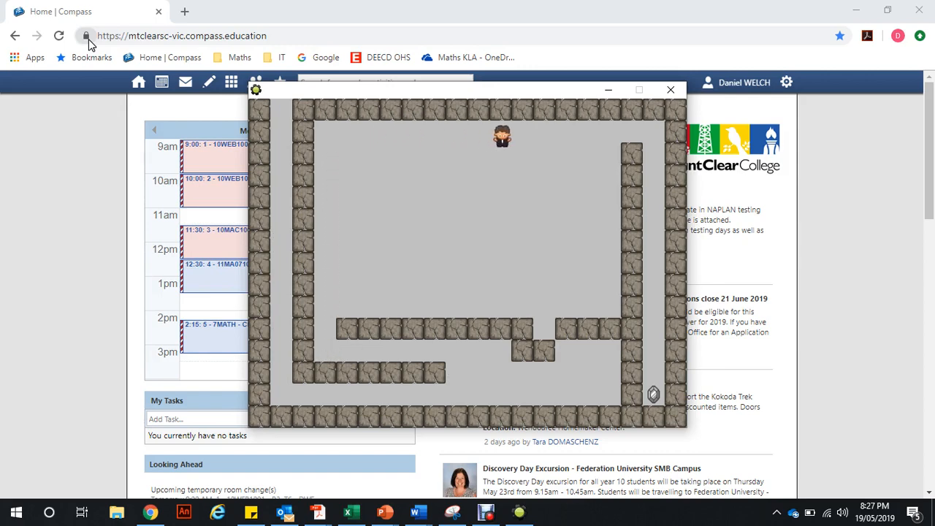
key("Down")
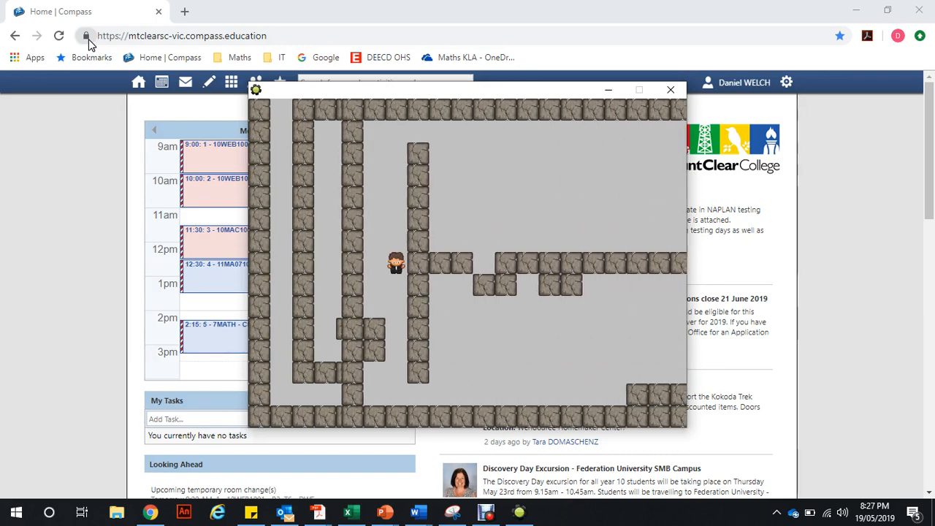
- Steer the player over the long vertical wall, across the second maze and down the right corridor toward the goal gem
key("Up")
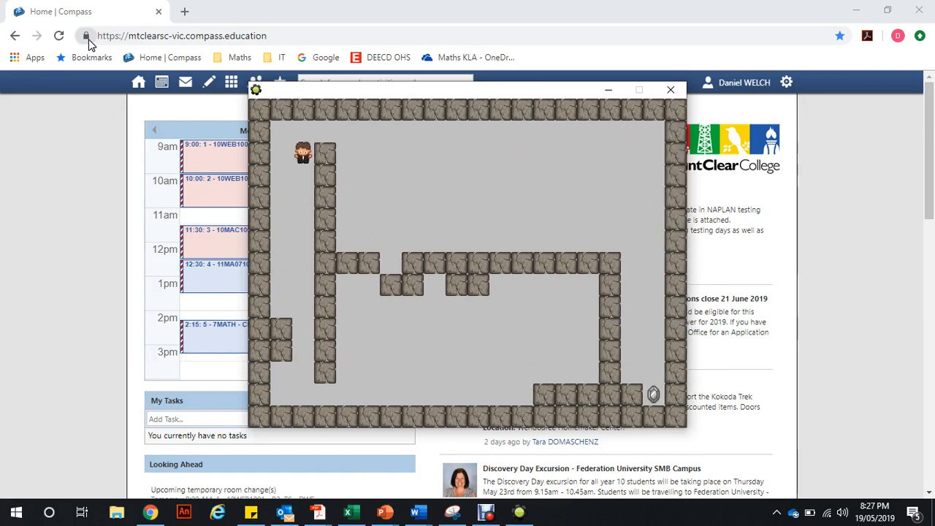
key("Right")
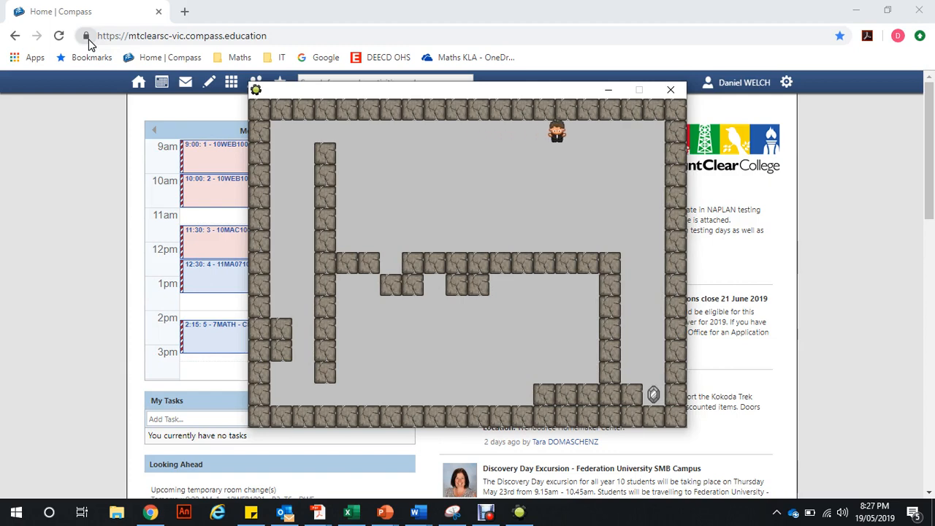
key("Down")
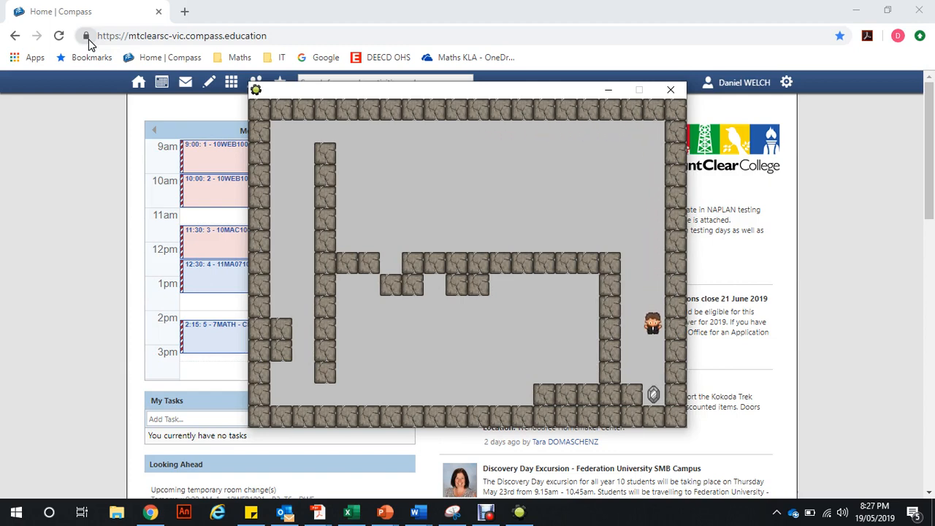
- End the test run, switch back to Game Maker and save the game
key("Escape")
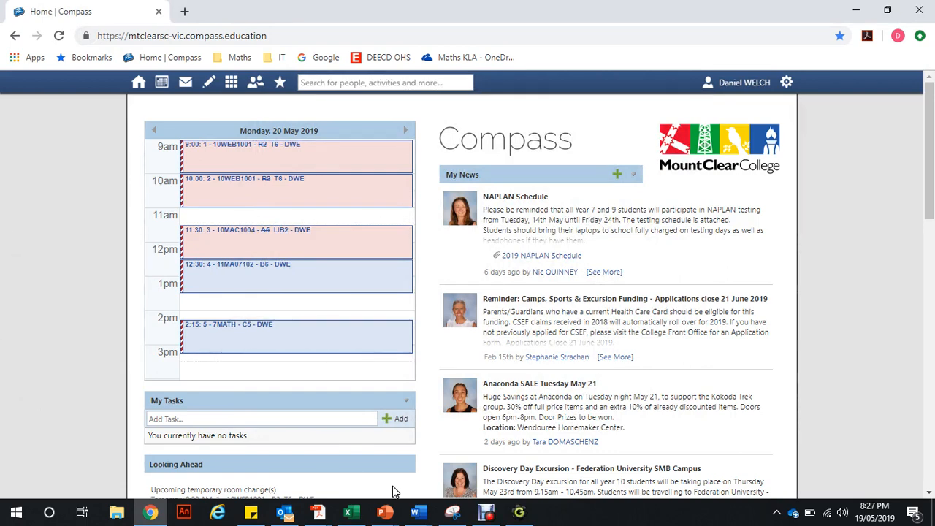
left_click(519, 513)
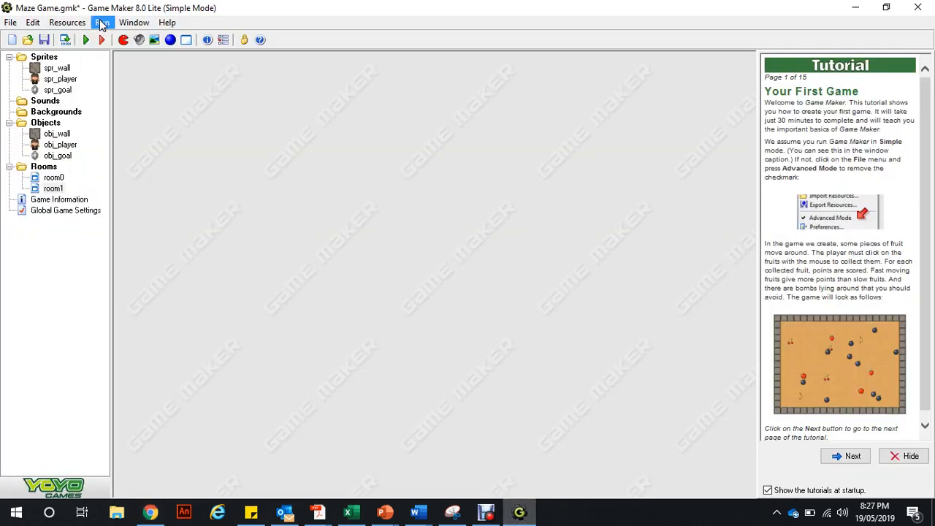
left_click(47, 42)
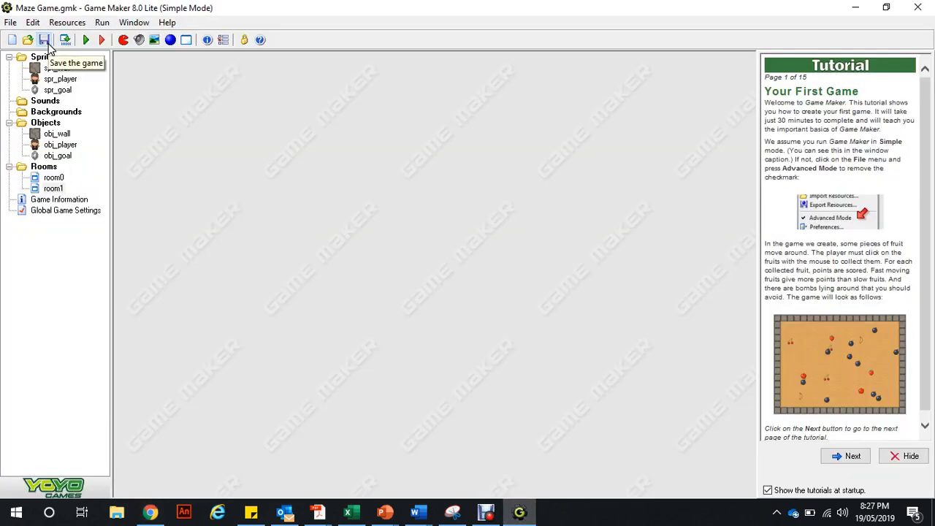
- Create a third room, maximize its properties window, and set Snap X and Snap Y to 32
left_click(193, 42)
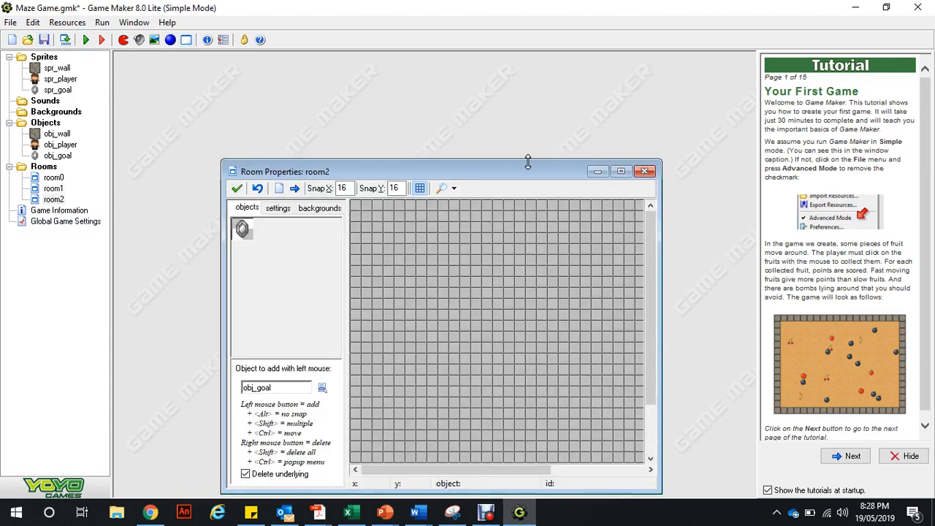
left_click(622, 173)
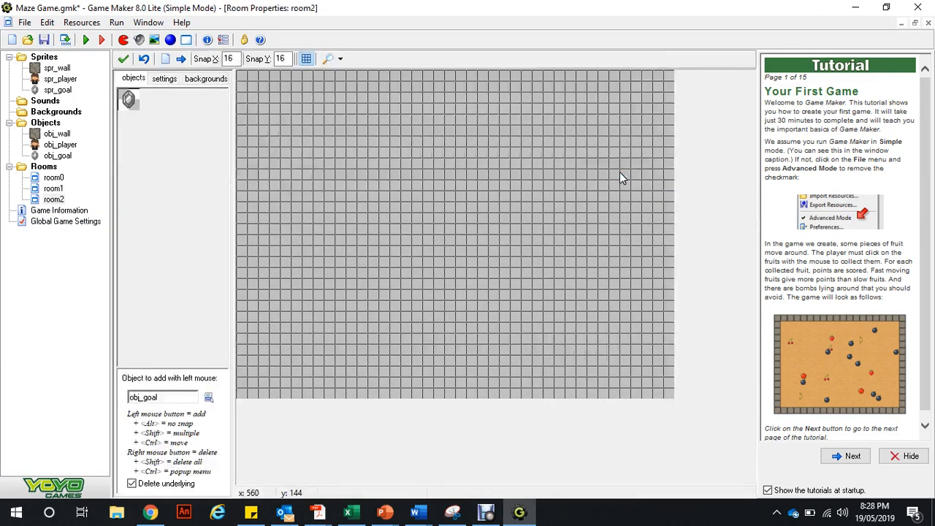
double_click(229, 58)
type("32")
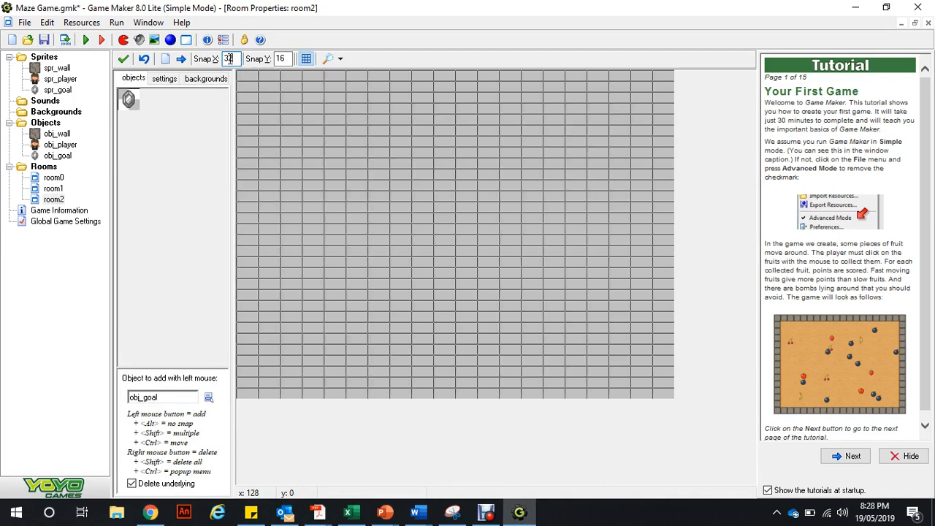
key("Tab")
type("32")
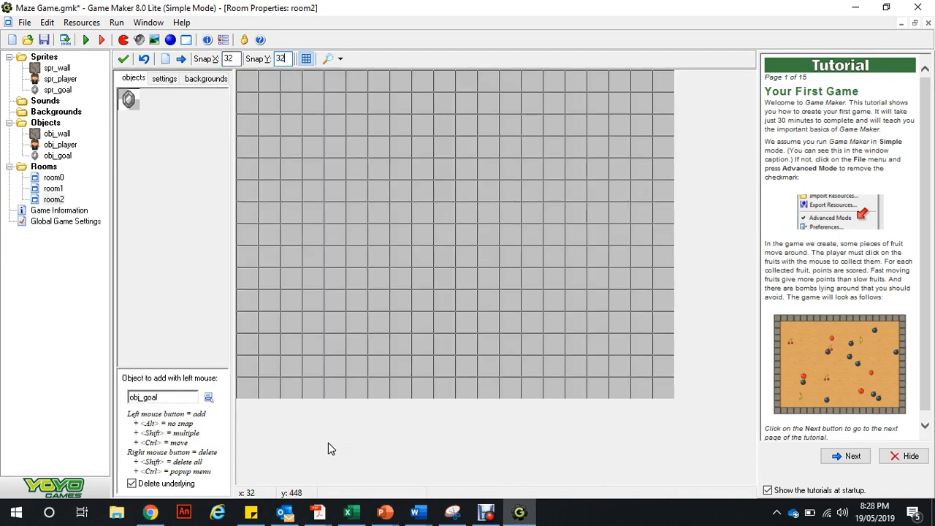
- Build the third room's maze from obj_wall blocks, with a mostly closed border, vertical side corridors and an inner chamber open on one side
left_click(208, 397)
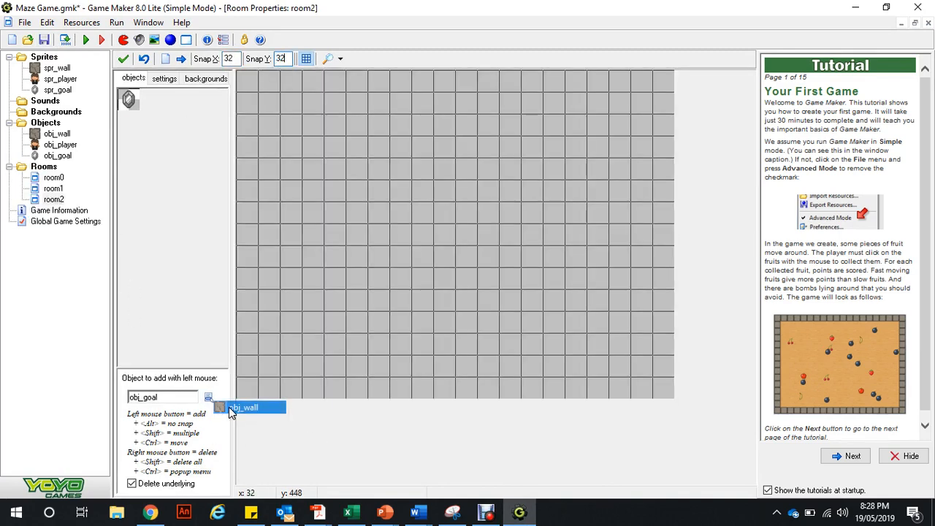
left_click(229, 407)
mouse_move(247, 79)
left_mouse_down("shift")
mouse_move(244, 382)
mouse_move(499, 394)
mouse_move(664, 391)
mouse_move(614, 212)
mouse_move(657, 86)
mouse_move(486, 74)
mouse_move(267, 86)
mouse_move(315, 236)
mouse_move(324, 343)
left_mouse_up("shift")
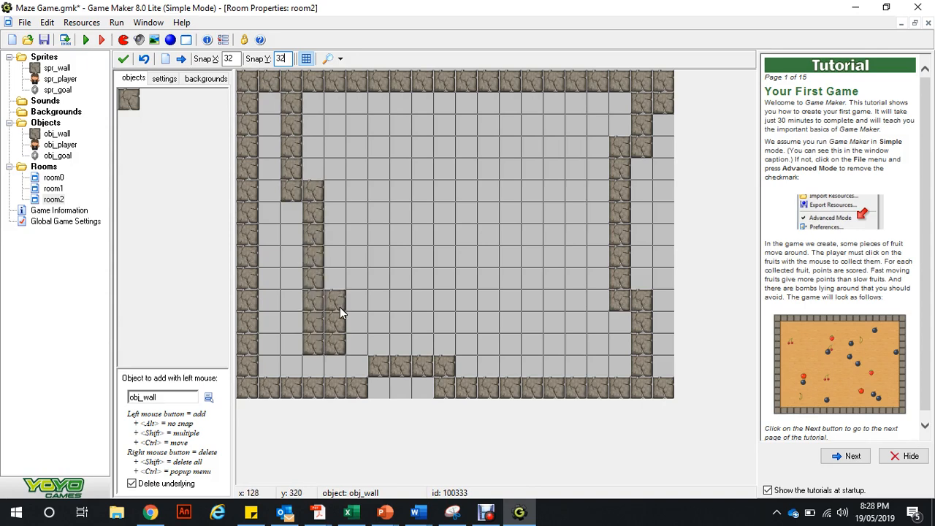
mouse_move(340, 307)
left_mouse_down("shift")
mouse_move(345, 281)
mouse_move(526, 265)
mouse_move(572, 224)
mouse_move(572, 176)
mouse_move(418, 153)
mouse_move(380, 165)
left_mouse_up("shift")
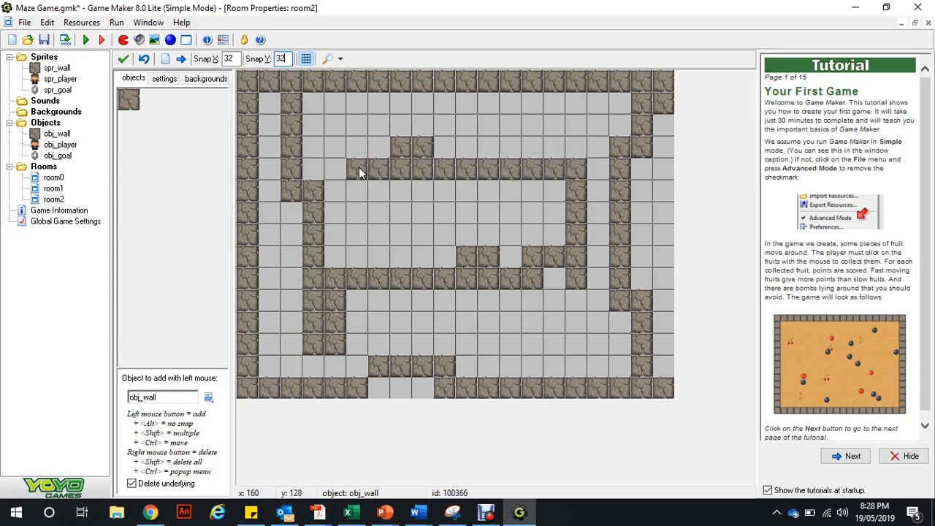
- Place obj_player in the upper-left corridor at 32, 32 and obj_goal inside the inner chamber at 448, 192, and accept the room
left_click(208, 397)
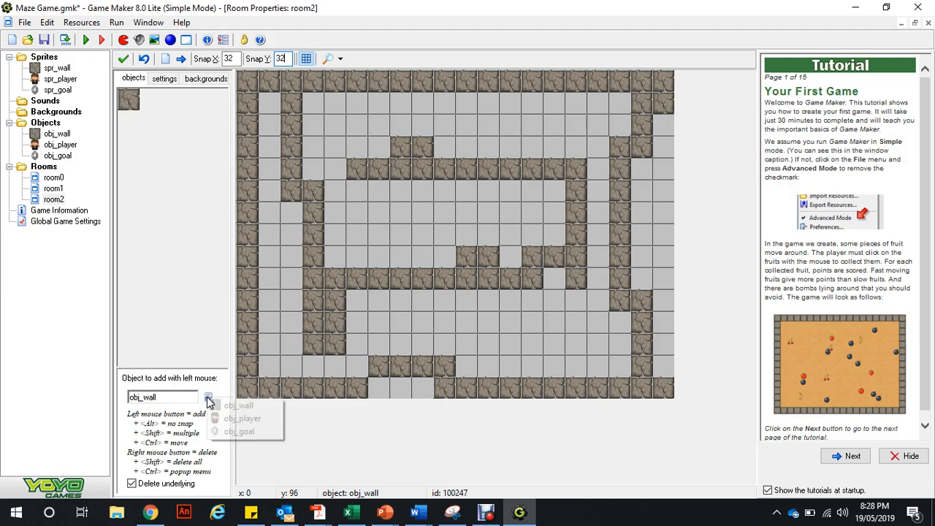
left_click(258, 420)
left_click(276, 103)
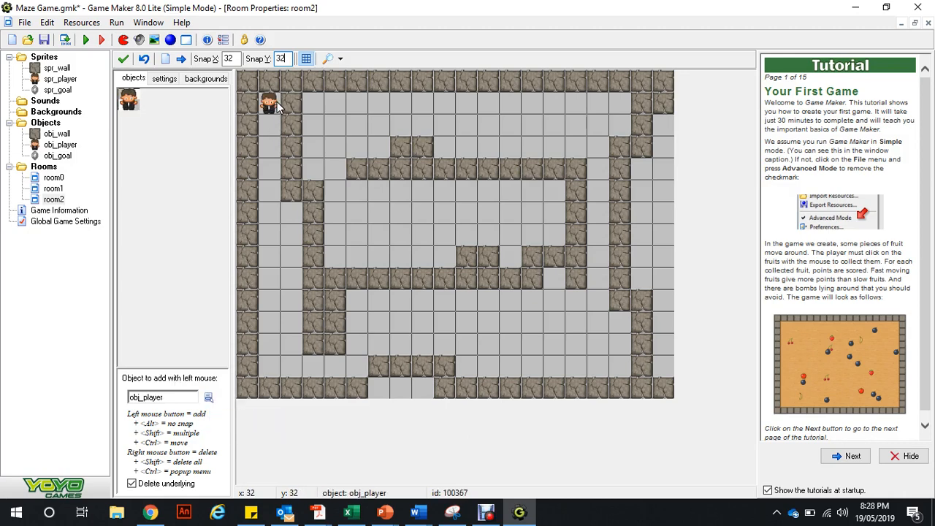
left_click(208, 396)
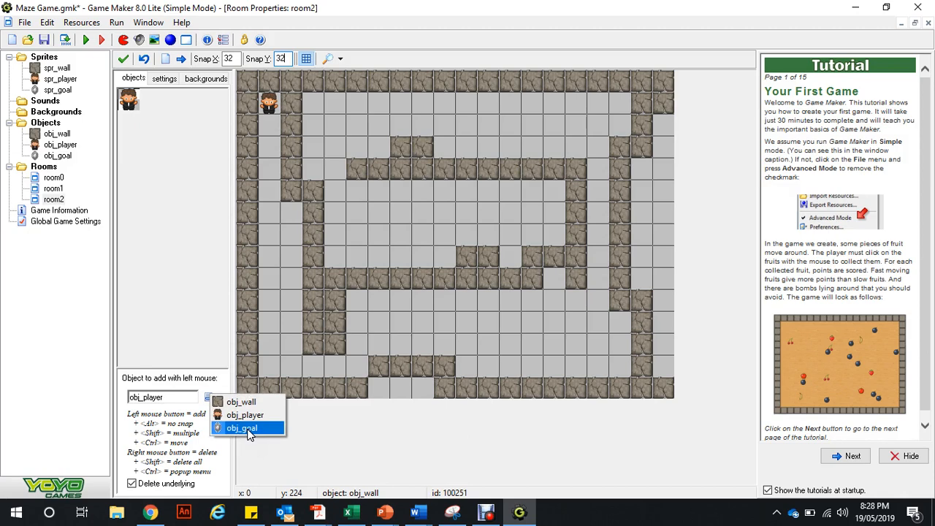
left_click(248, 430)
left_click(554, 212)
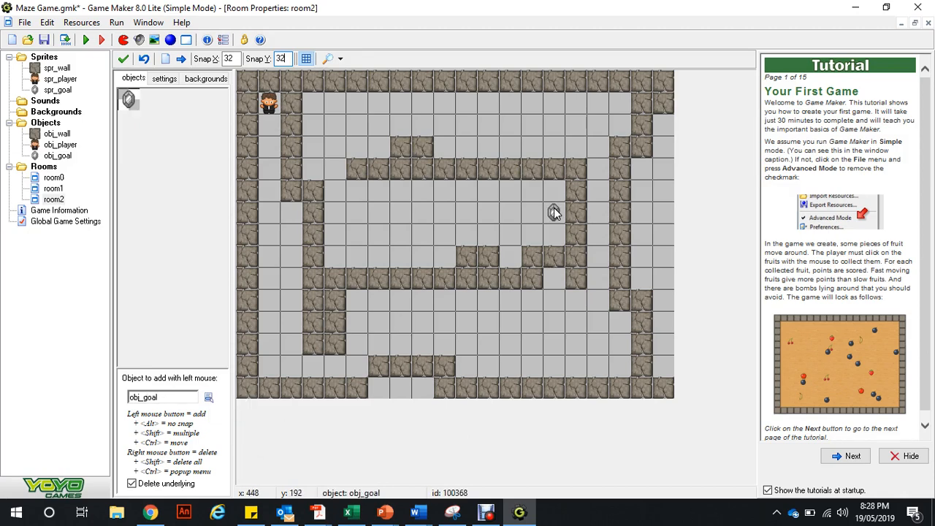
left_click(123, 59)
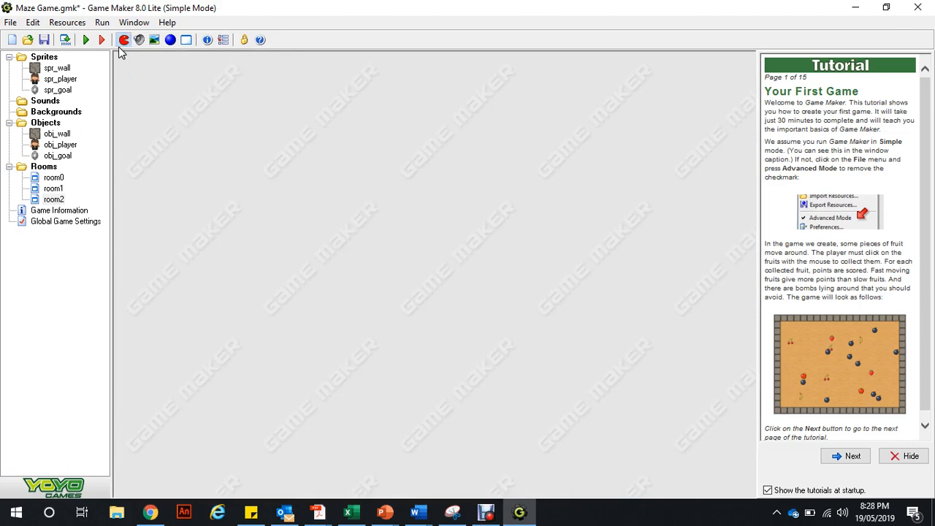
- Create a new sprite and browse the Maze - Platform folder for its image
left_click(121, 44)
left_click(297, 234)
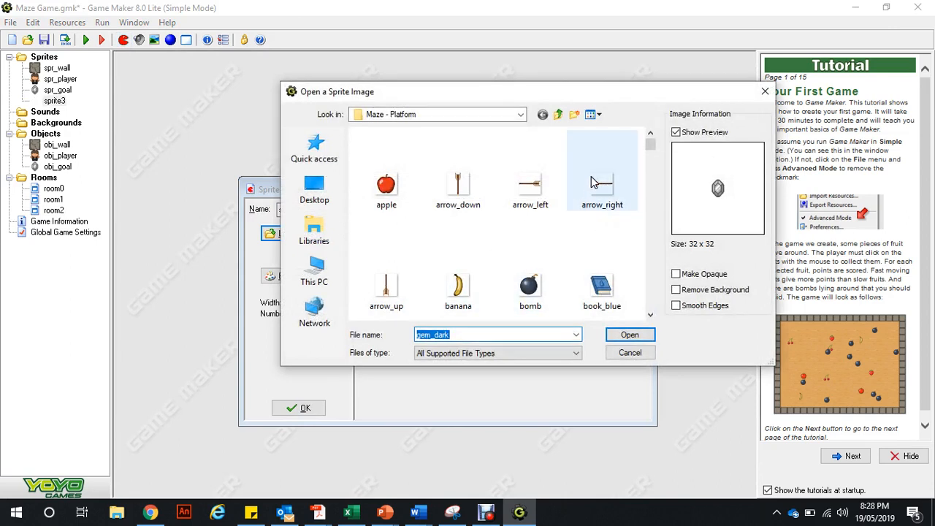
left_click_drag(649, 144, 645, 157)
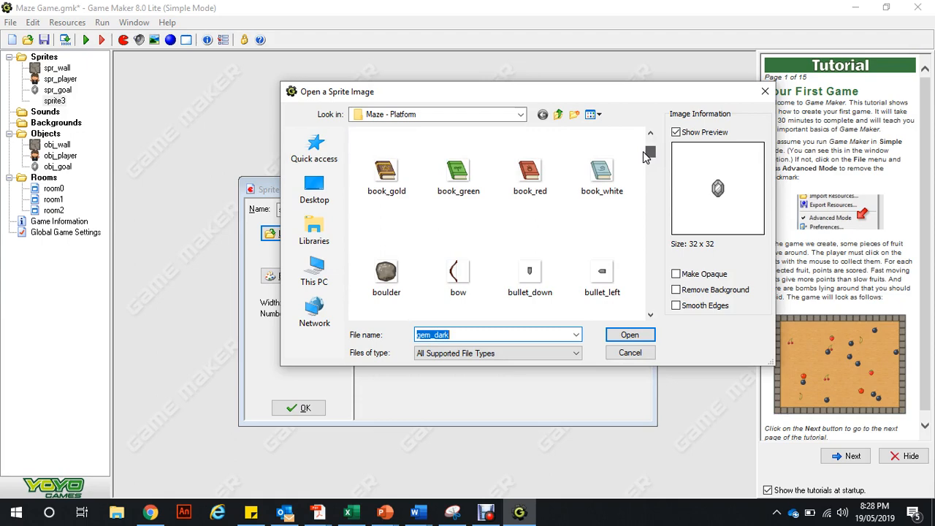
- Load the book_gold image into the new sprite and name the sprite spr_collect
left_click(407, 171)
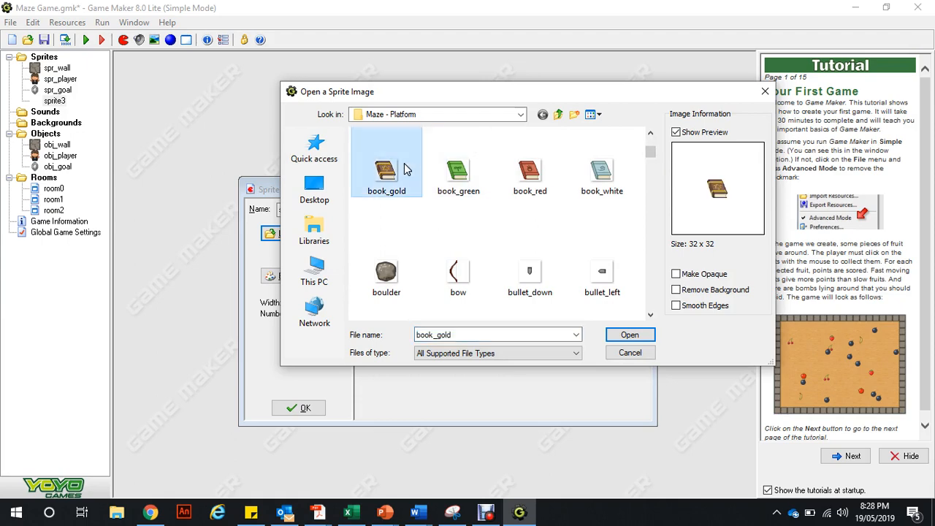
left_click(621, 334)
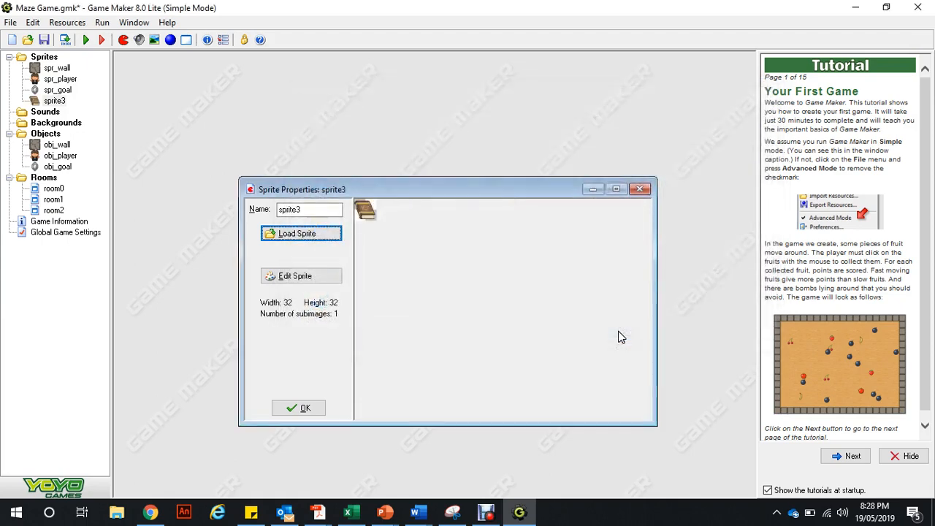
left_click(315, 210)
key("BackSpace")
key("BackSpace")
key("BackSpace")
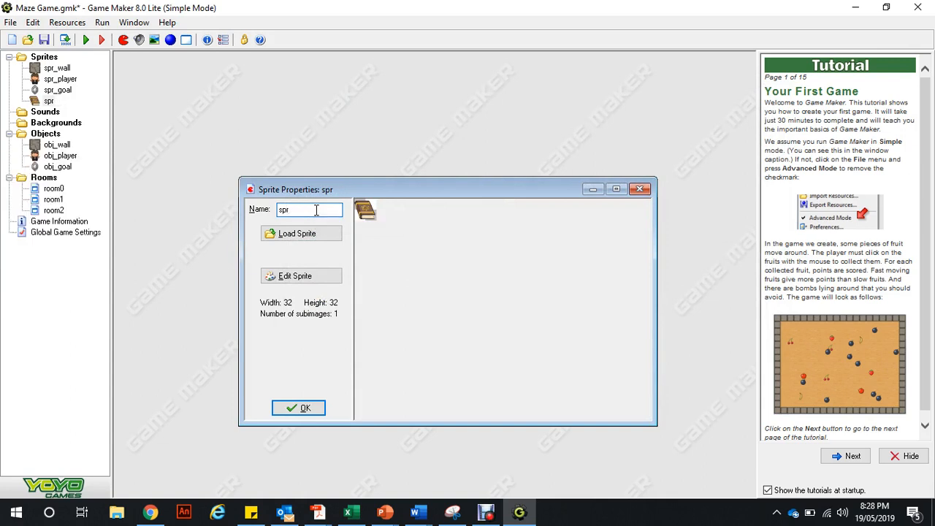
type("_collect")
key("Return")
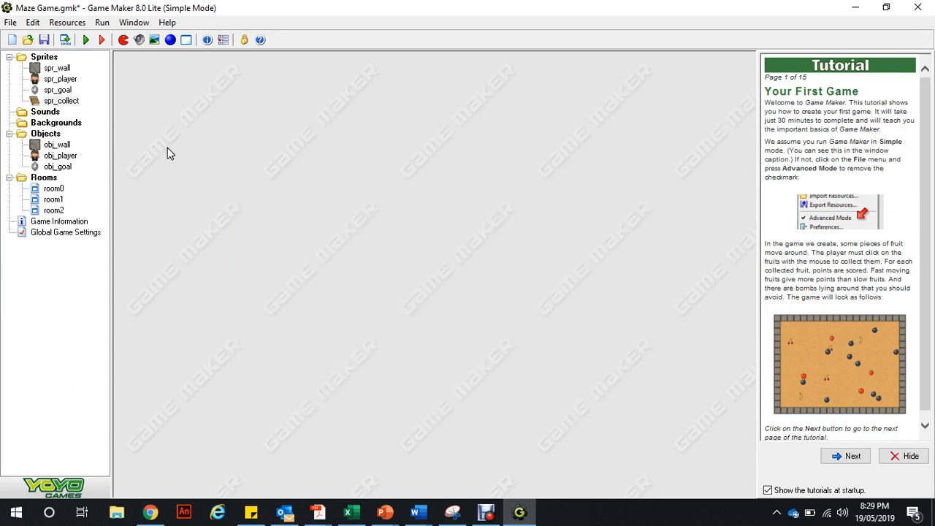
- Create a new object named obj_collect that uses the spr_collect sprite
left_click(170, 41)
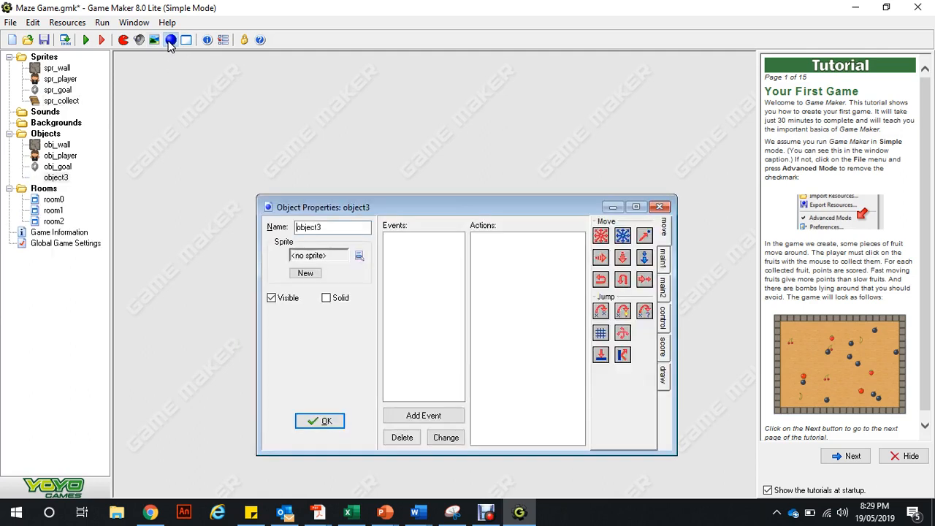
left_click(359, 255)
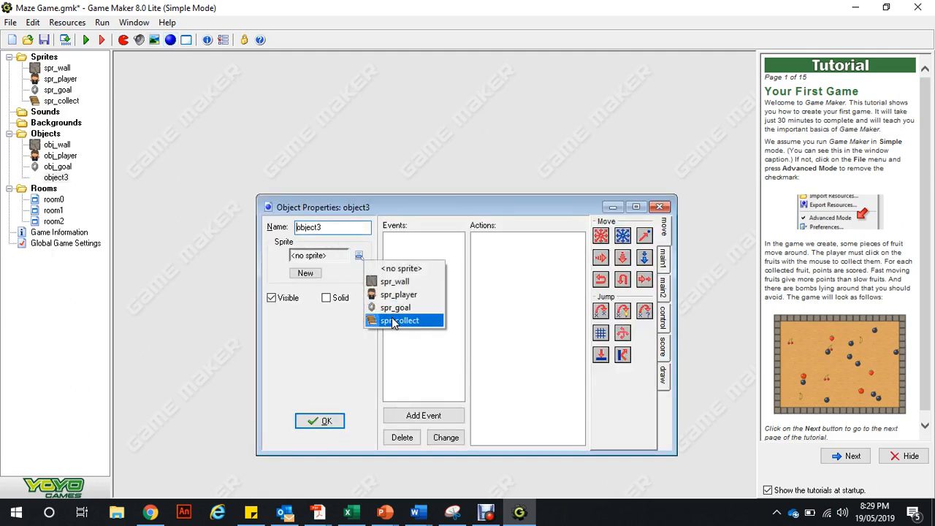
left_click(394, 321)
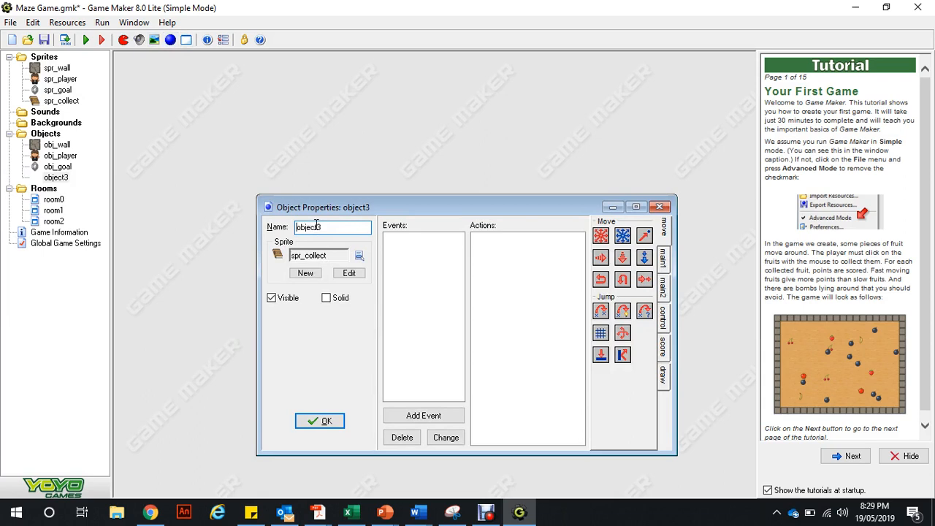
left_click_drag(321, 227, 314, 227)
type("_")
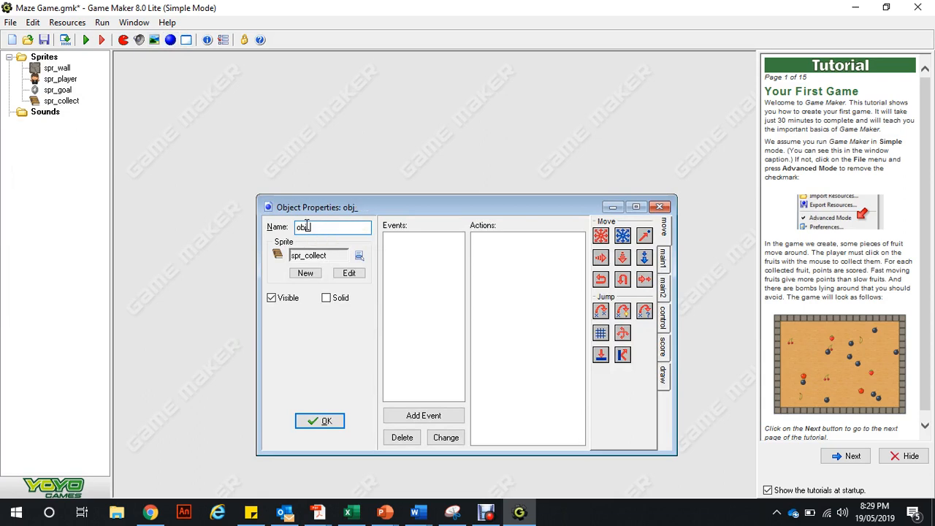
type("collec")
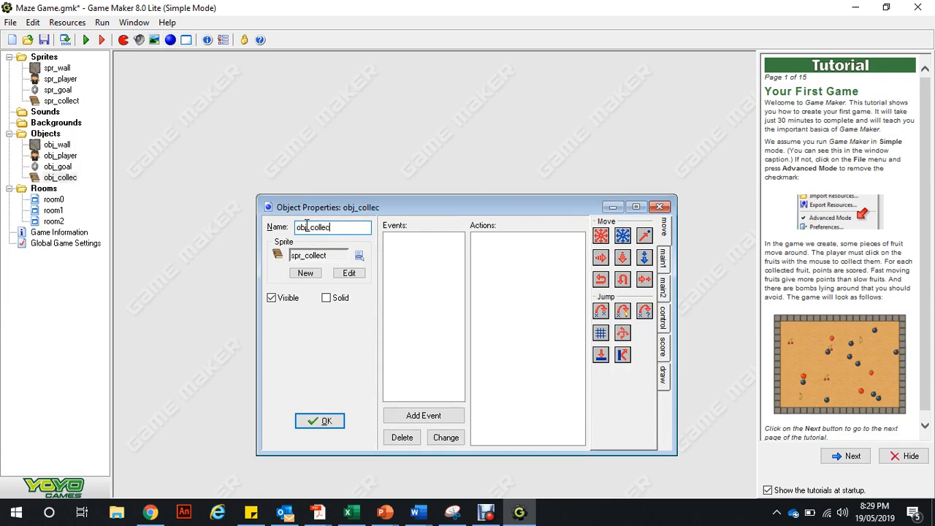
type("t")
key("Return")
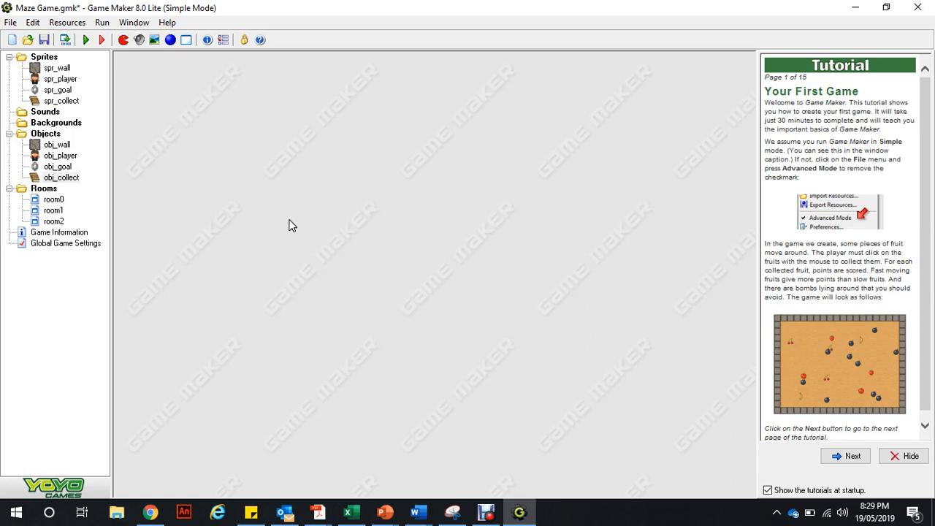
- Add a collision event with obj_collect to the obj_player object
double_click(62, 157)
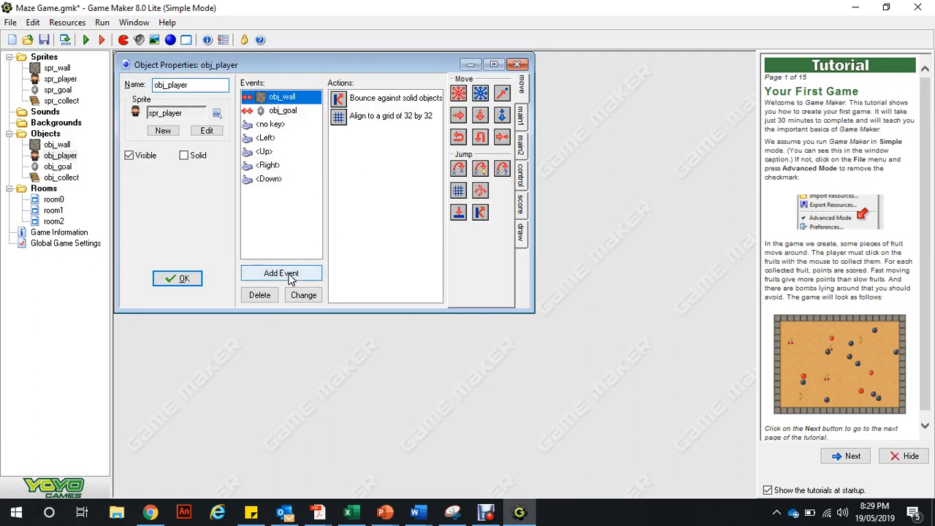
left_click(290, 272)
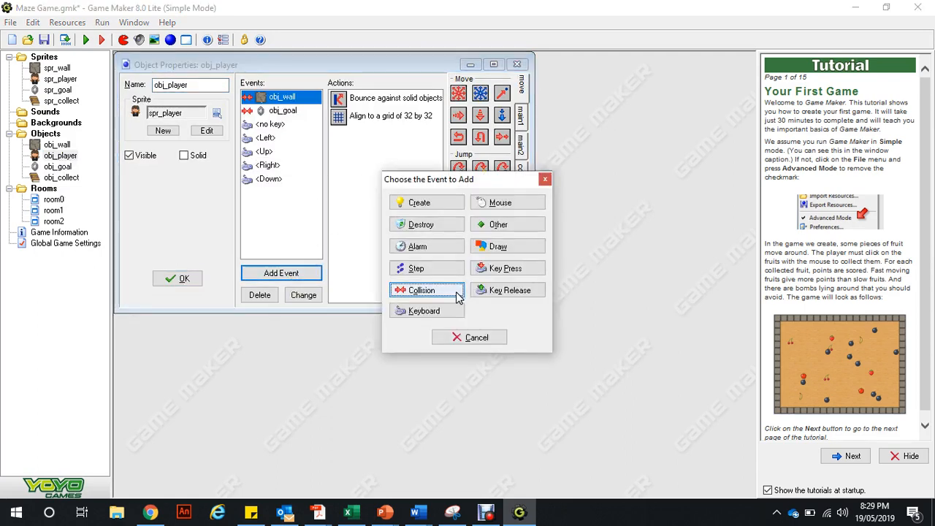
left_click(457, 293)
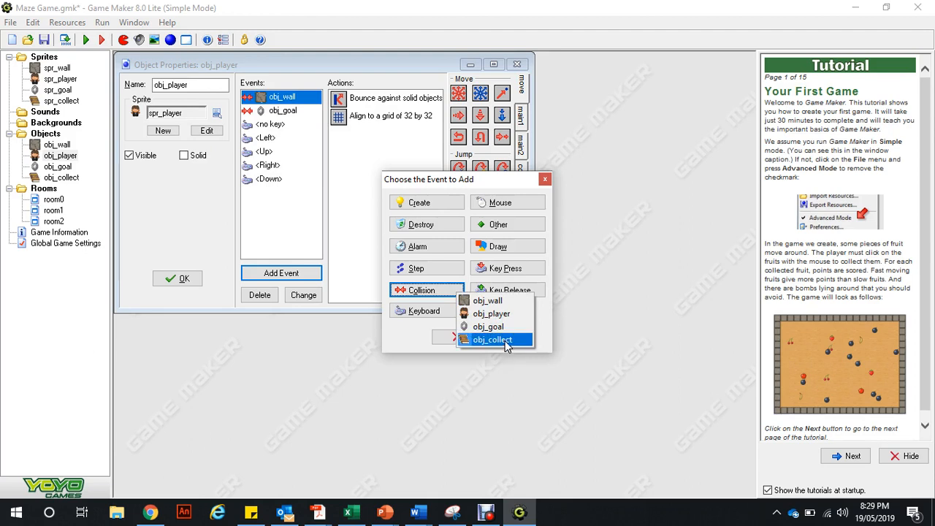
left_click(505, 340)
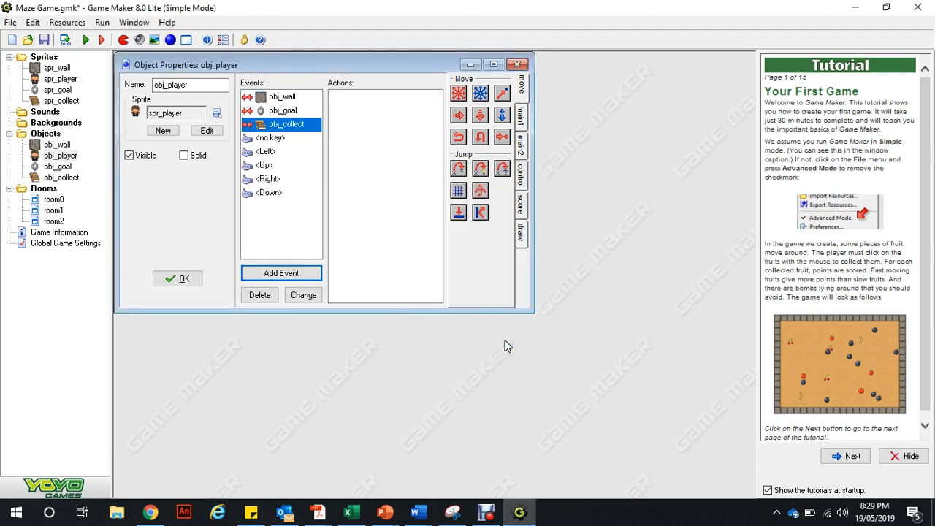
- Add a Set Score action with a relative score of 5 to the obj_collect collision event and save obj_player
left_click(521, 205)
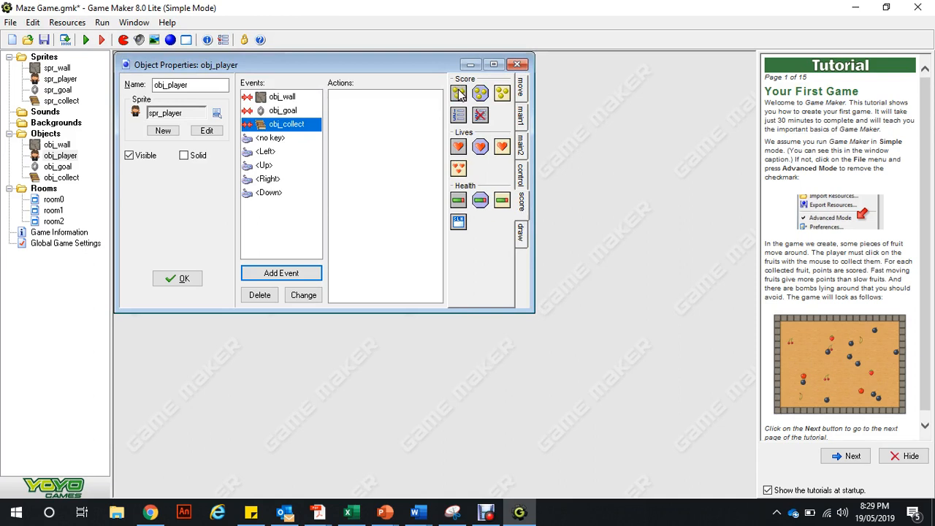
left_click_drag(458, 93, 391, 117)
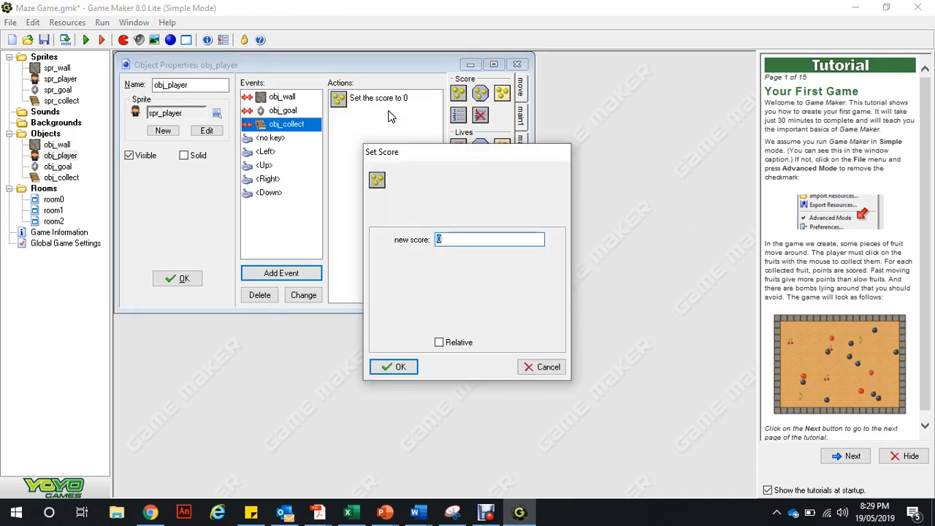
type("1")
left_click(439, 342)
left_click(395, 367)
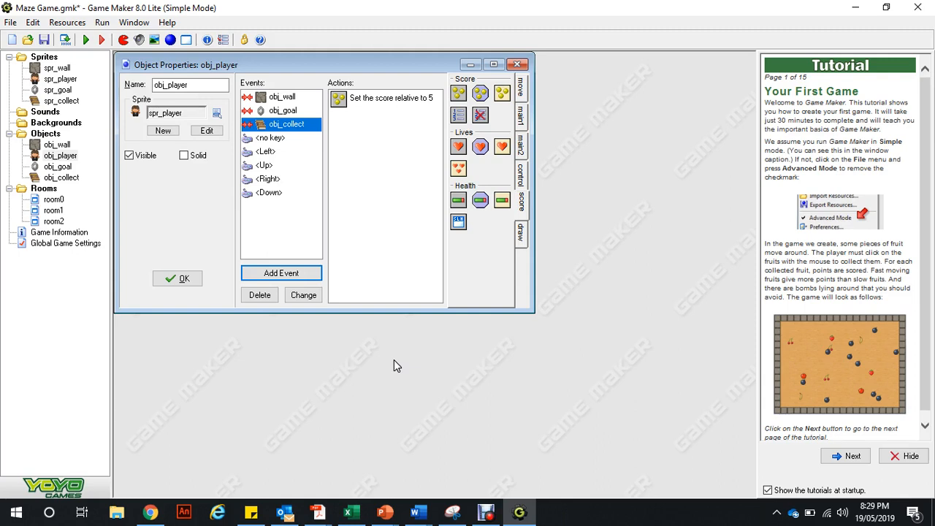
left_click(182, 278)
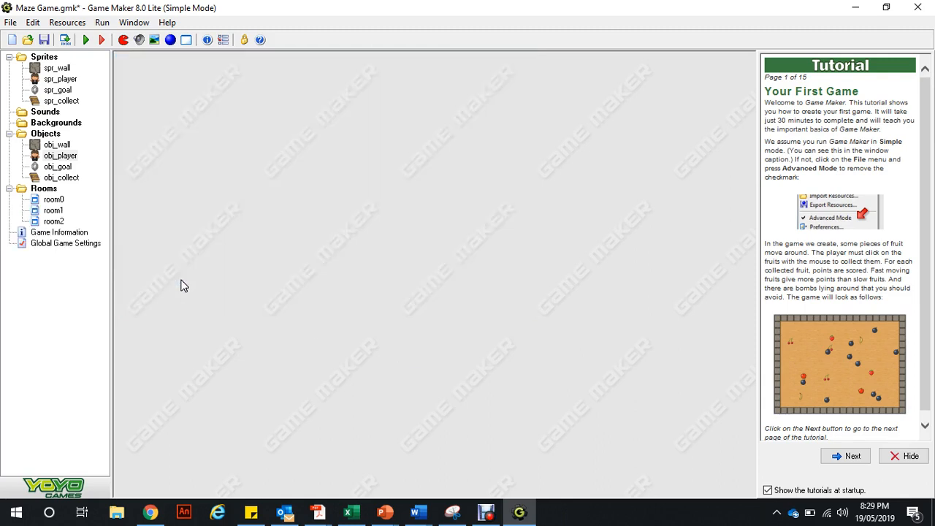
- Place four obj_collect instances in a vertical row in room0's corridor below the player and save the room
double_click(53, 200)
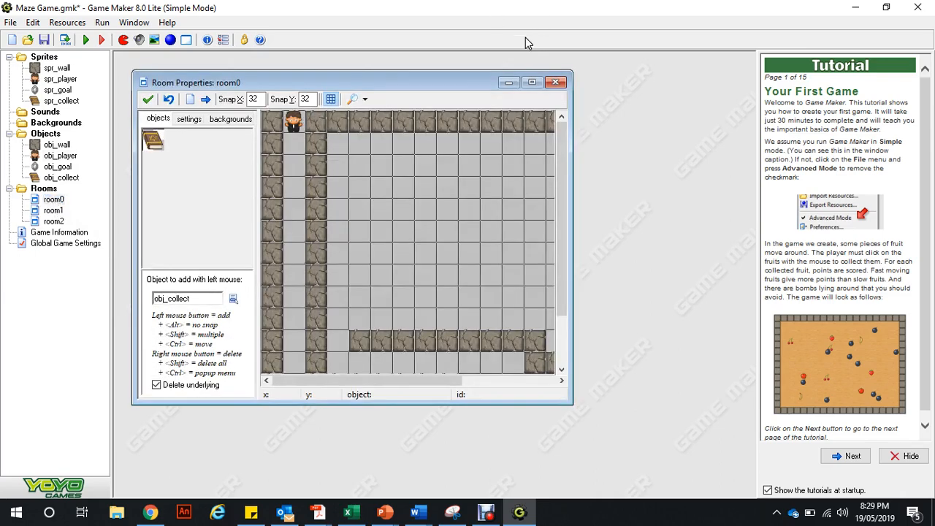
left_click(532, 83)
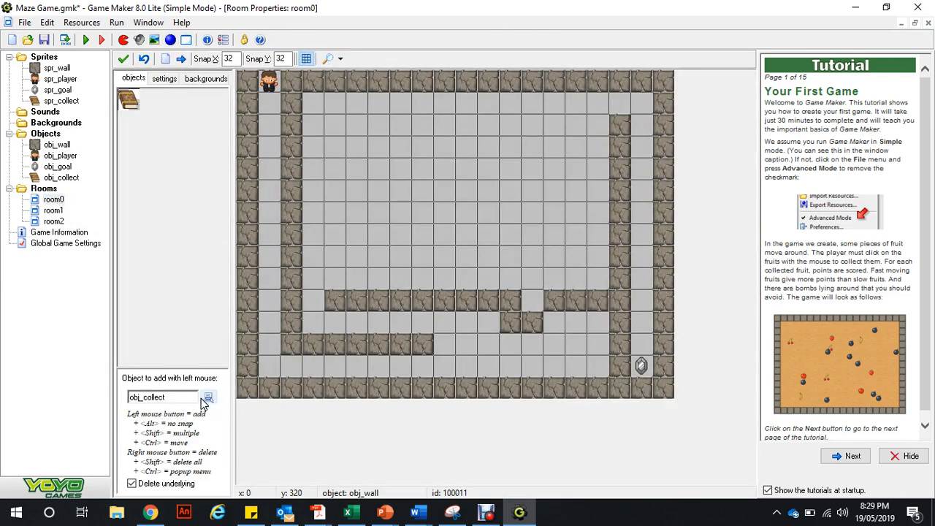
left_click(209, 398)
left_click(248, 445)
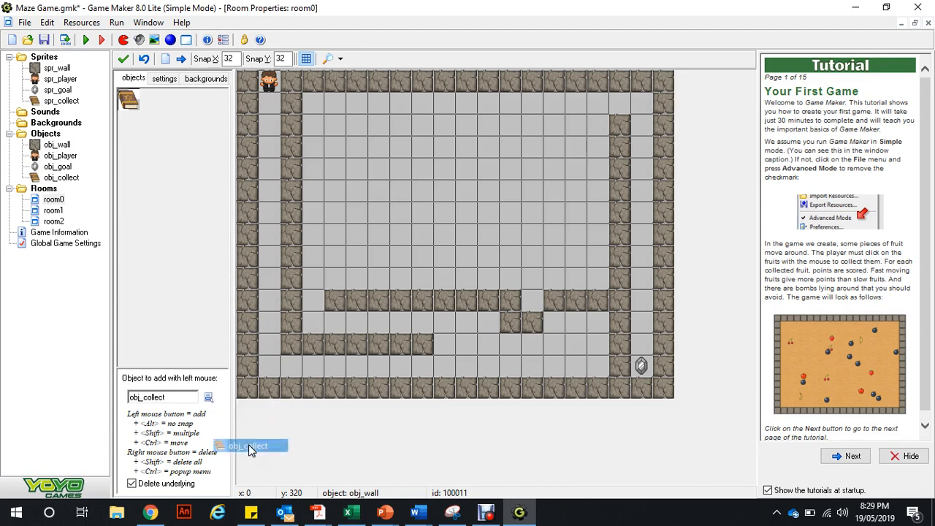
left_click(267, 212)
left_click(269, 234)
left_click(268, 255)
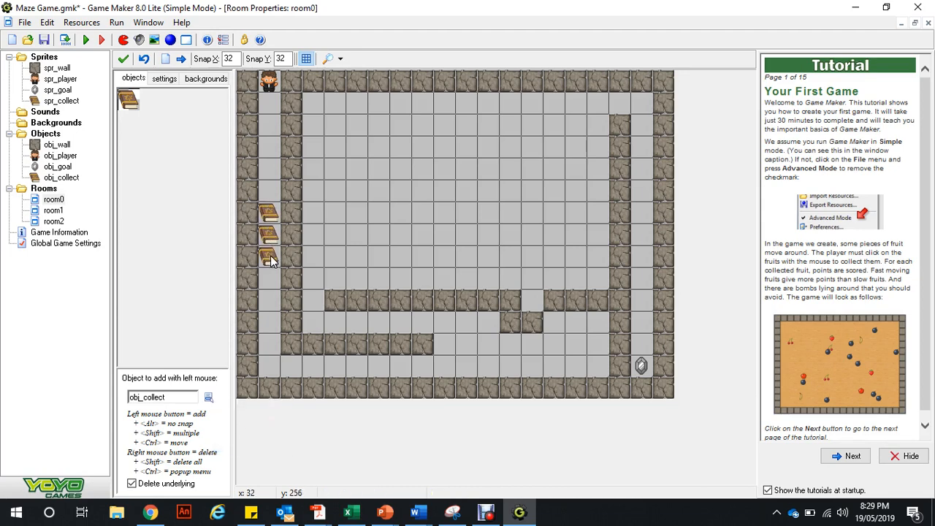
left_click(268, 278)
left_click(124, 59)
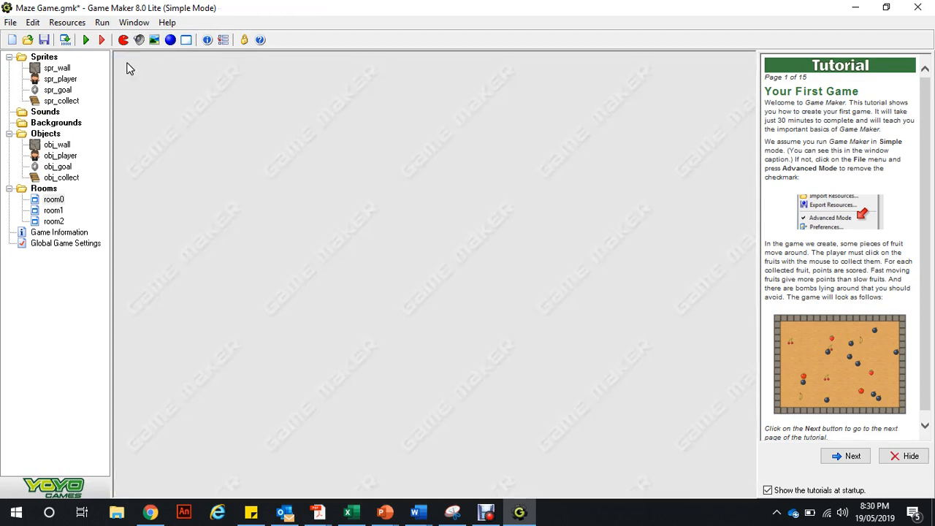
- Run the game to test scoring by moving the player onto and off the books, and return to Game Maker
left_click(86, 40)
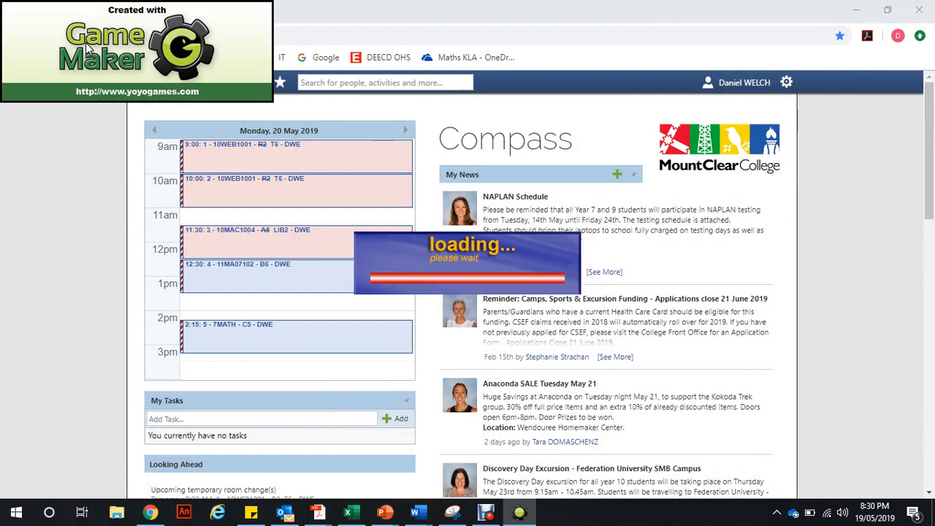
key("Down")
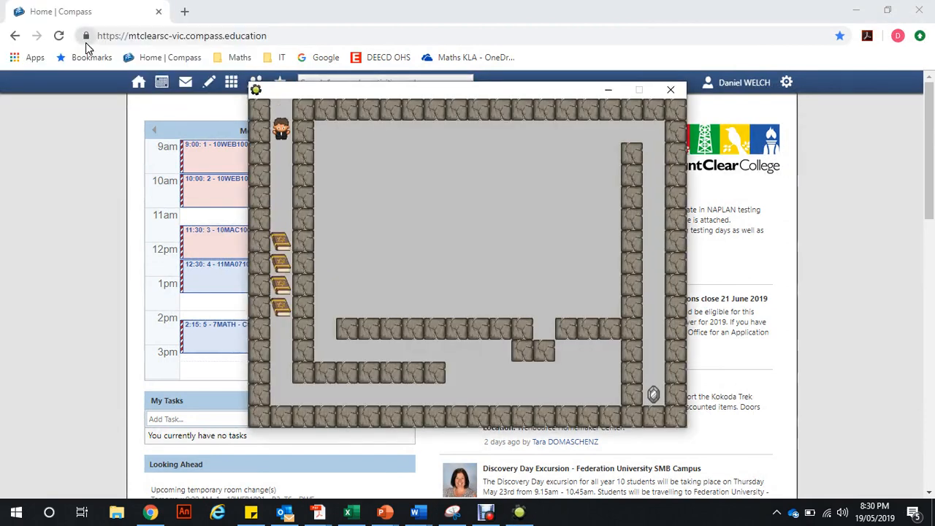
key("Down")
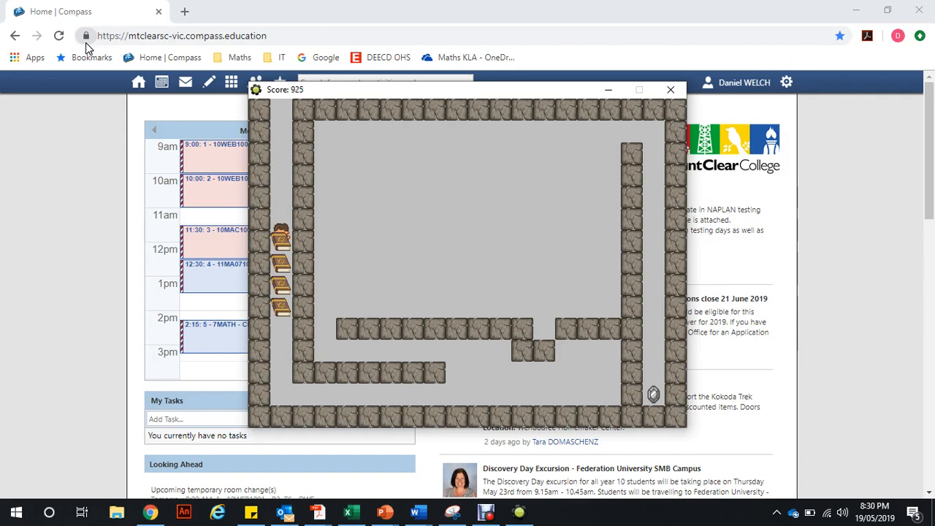
key("Up")
key("Up")
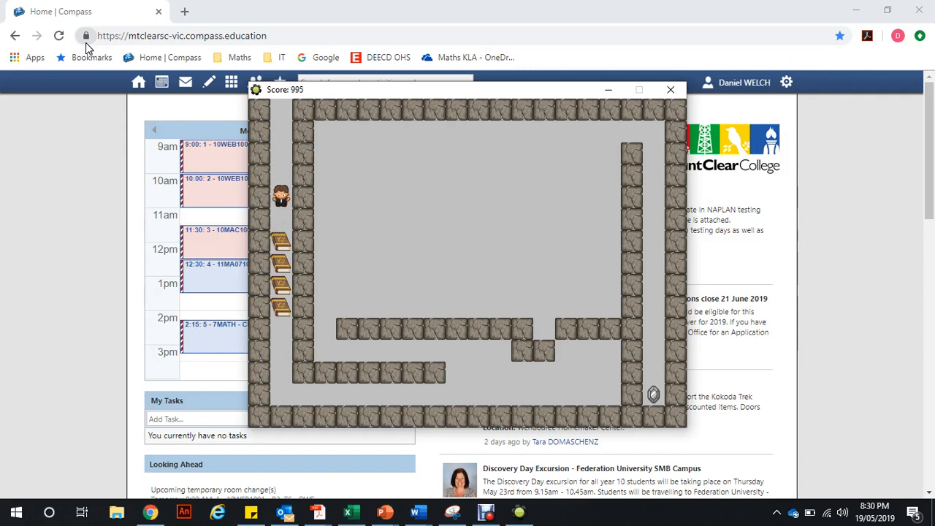
key("Down")
key("Up")
key("Down")
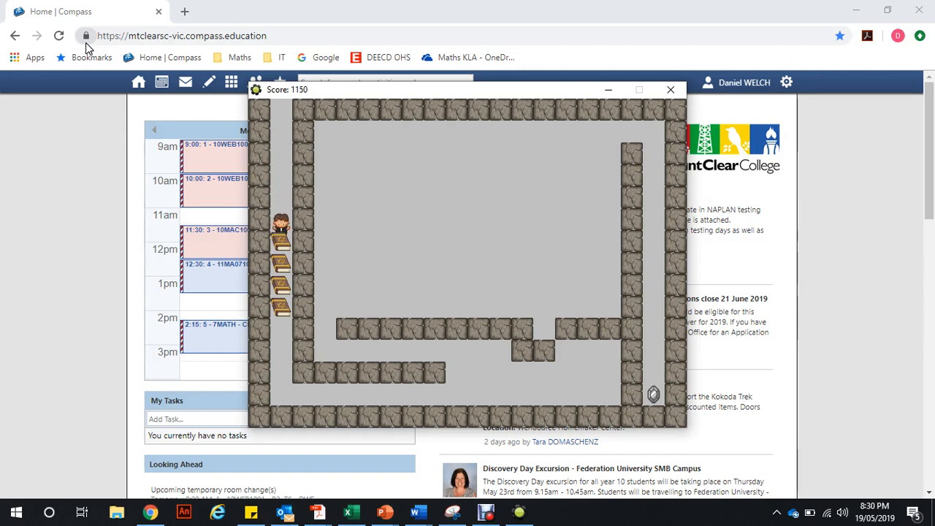
key("Up")
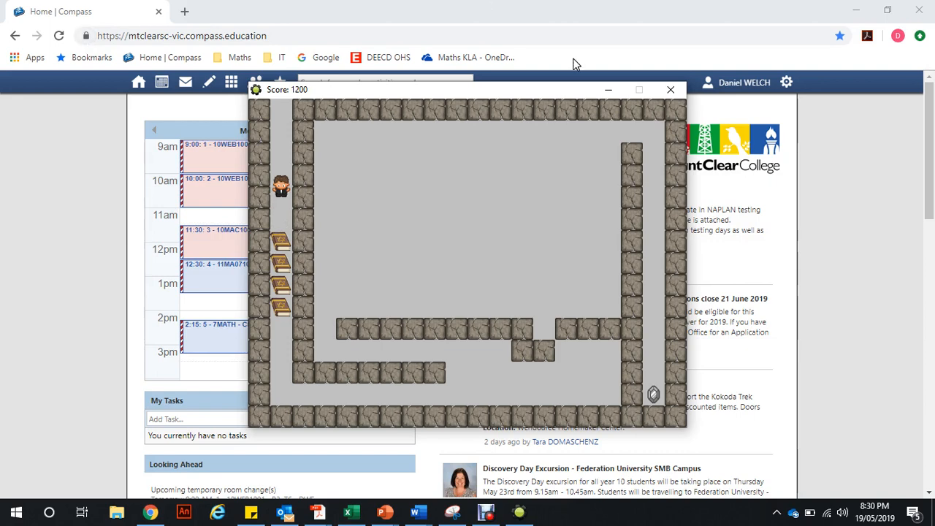
left_click(671, 91)
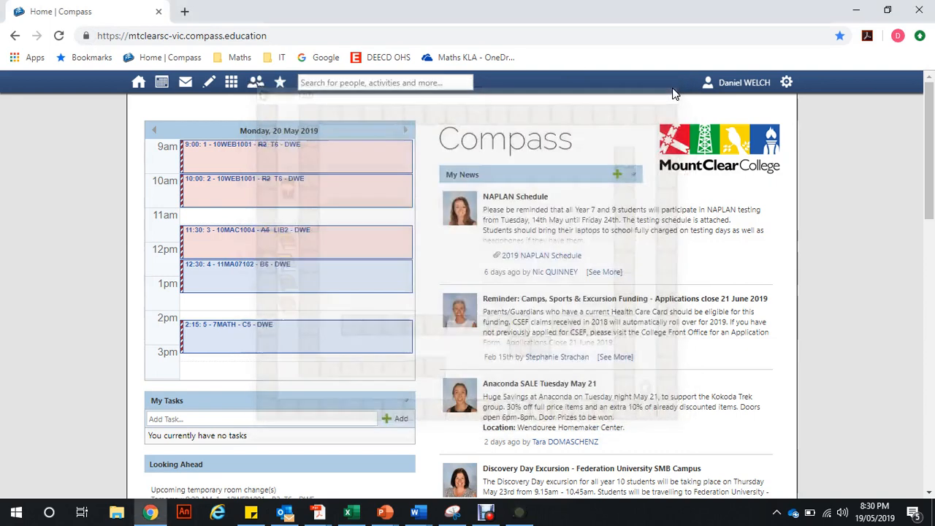
left_click(519, 514)
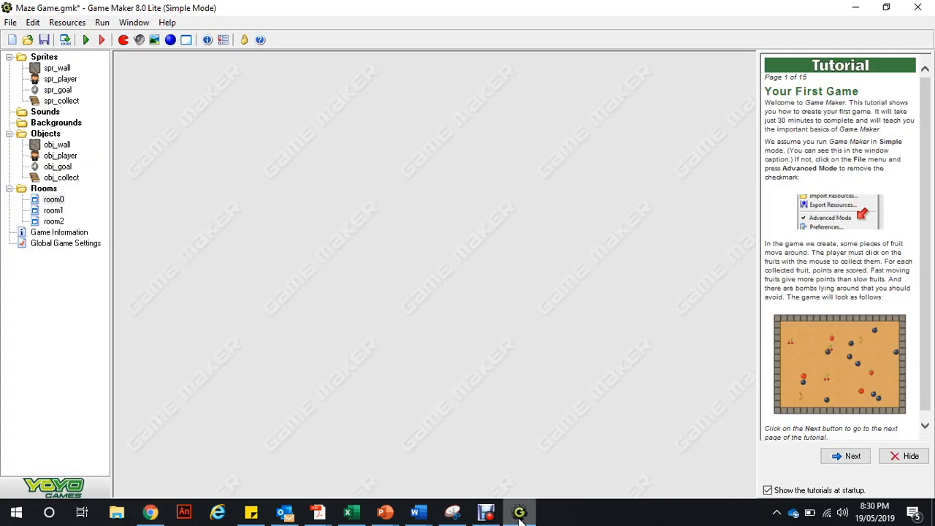
- Add a Destroy Instance action applied to Other to obj_player's obj_collect collision event and save the object
left_click(68, 156)
double_click(68, 157)
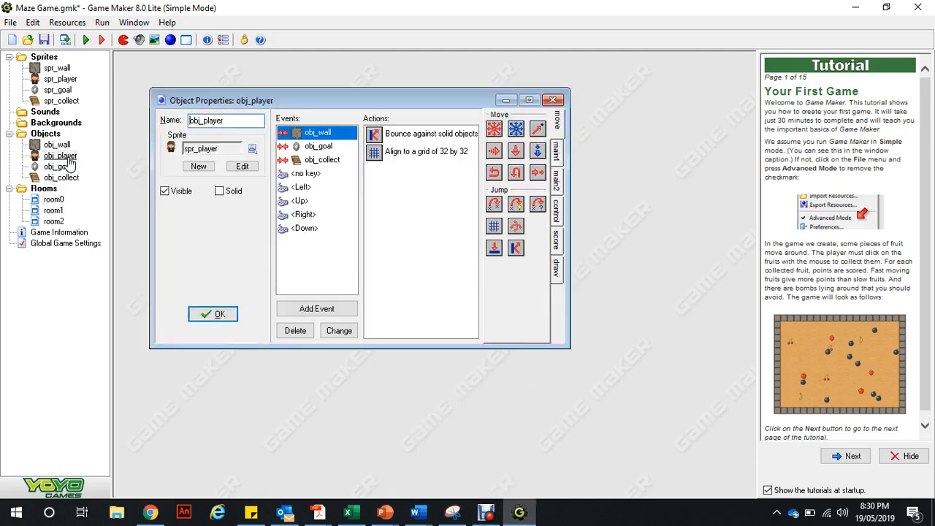
left_click(329, 161)
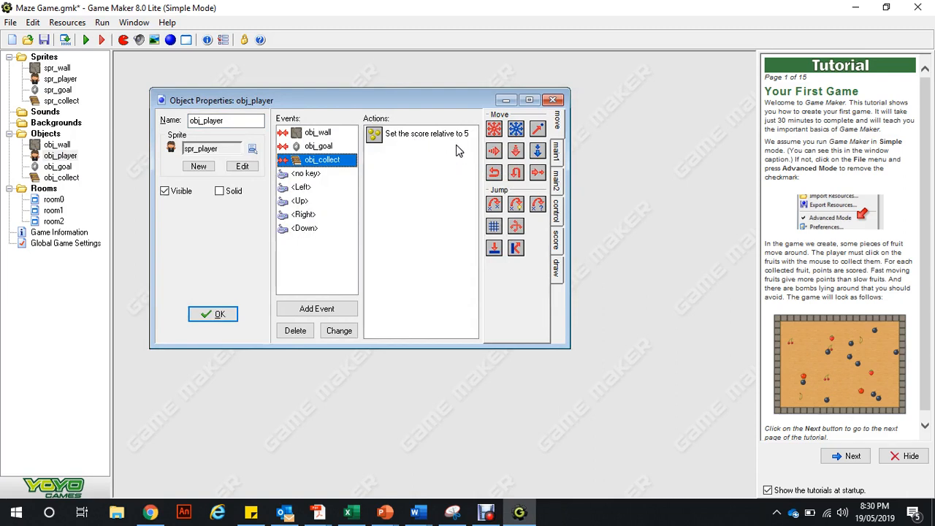
left_click(556, 155)
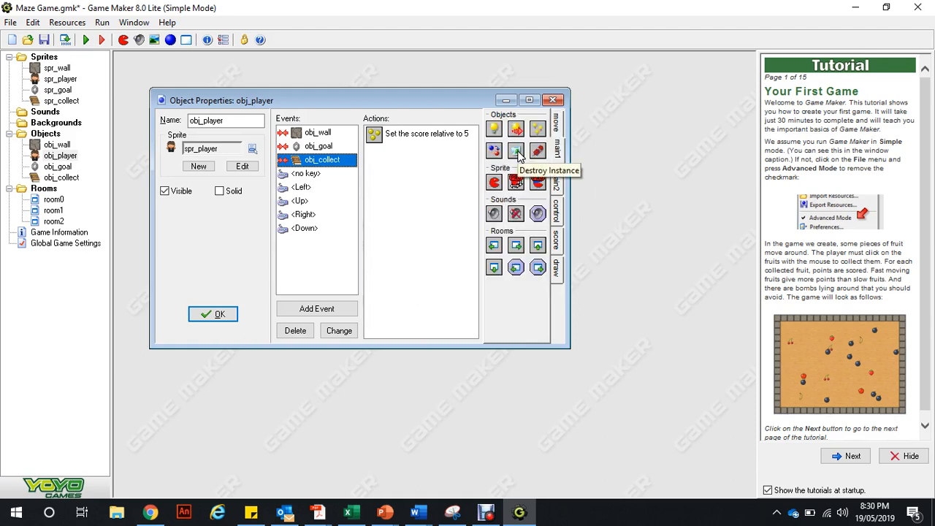
left_click_drag(516, 151, 437, 187)
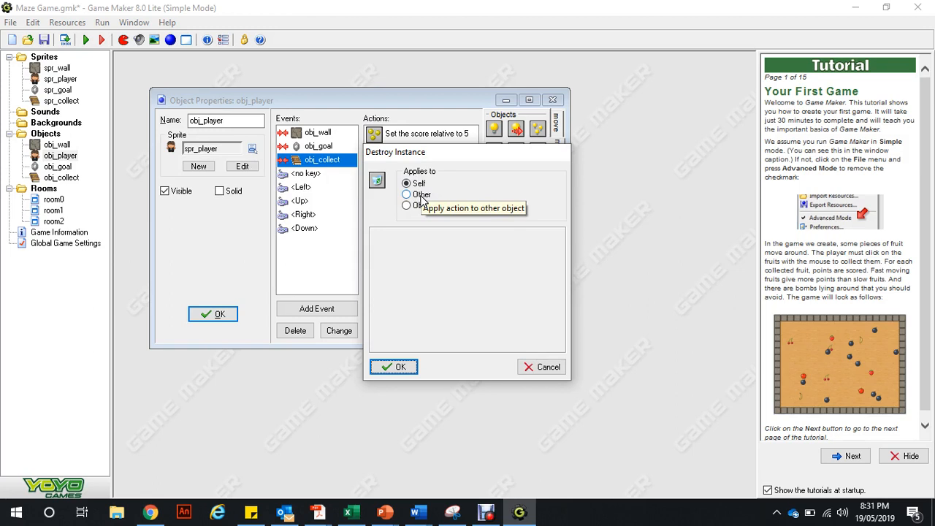
left_click(421, 196)
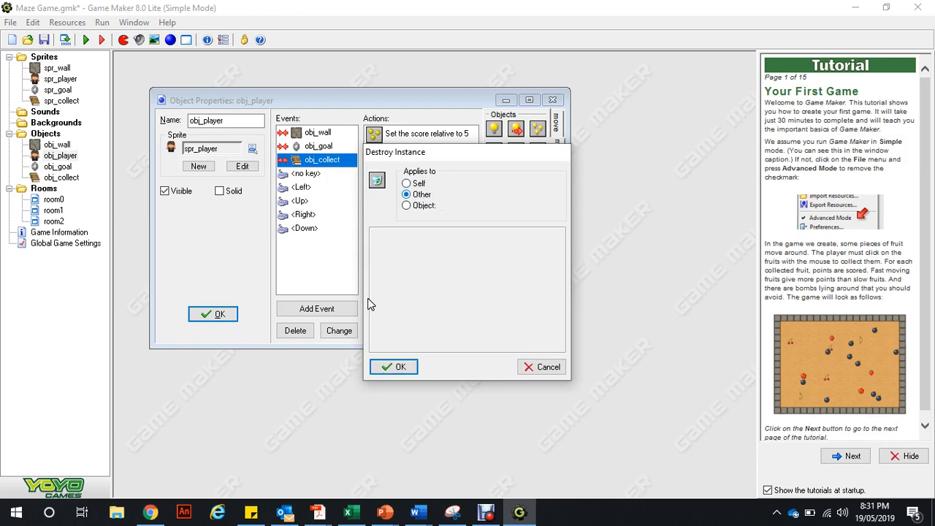
left_click(399, 367)
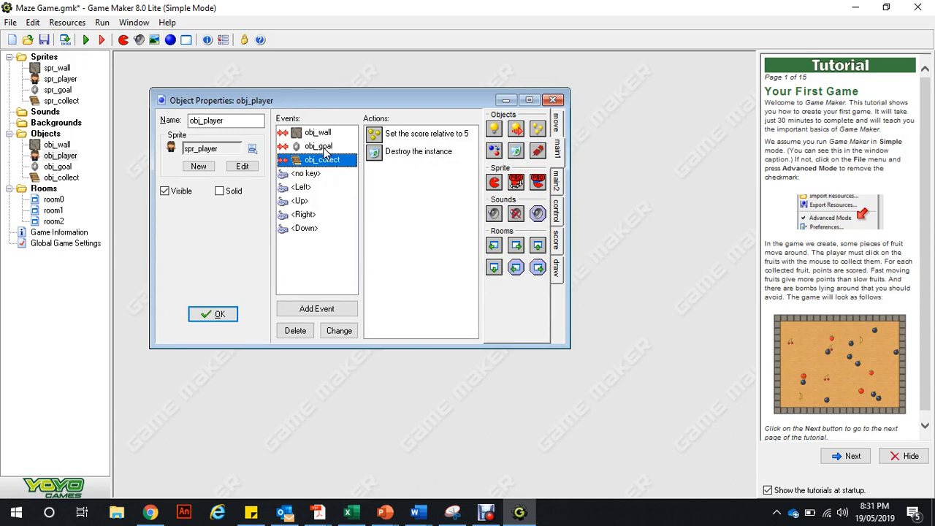
left_click(216, 316)
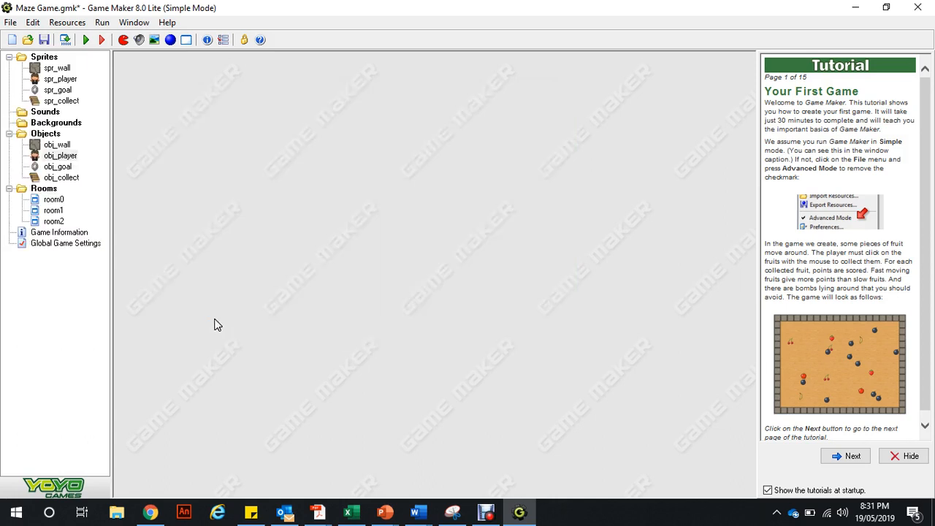
- Run the game to test collecting the four books in the first corridor, close it and return to Game Maker
left_click(87, 44)
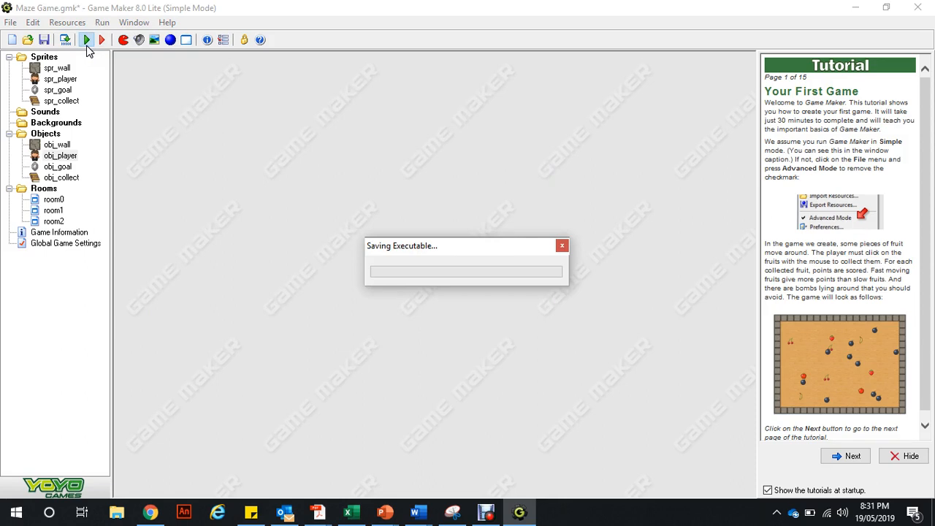
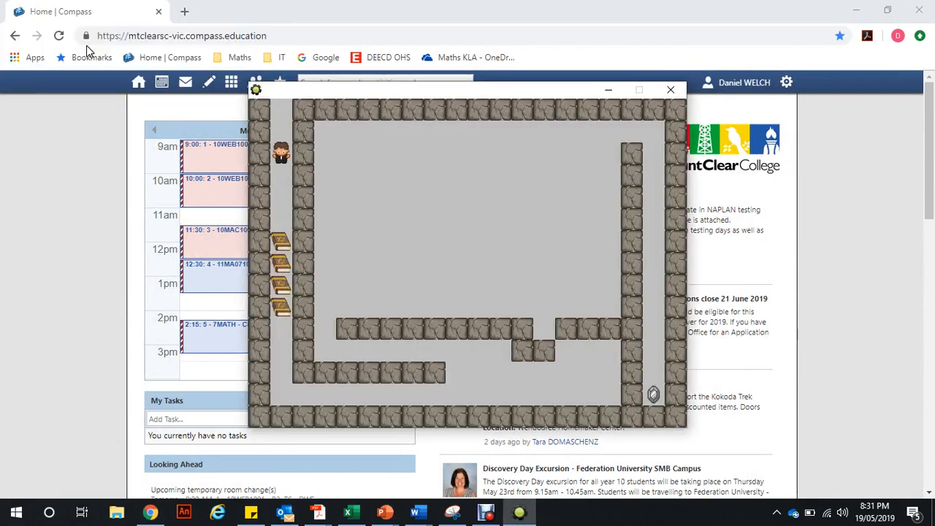
key("Down")
key("Down")
key("Down")
key("Down")
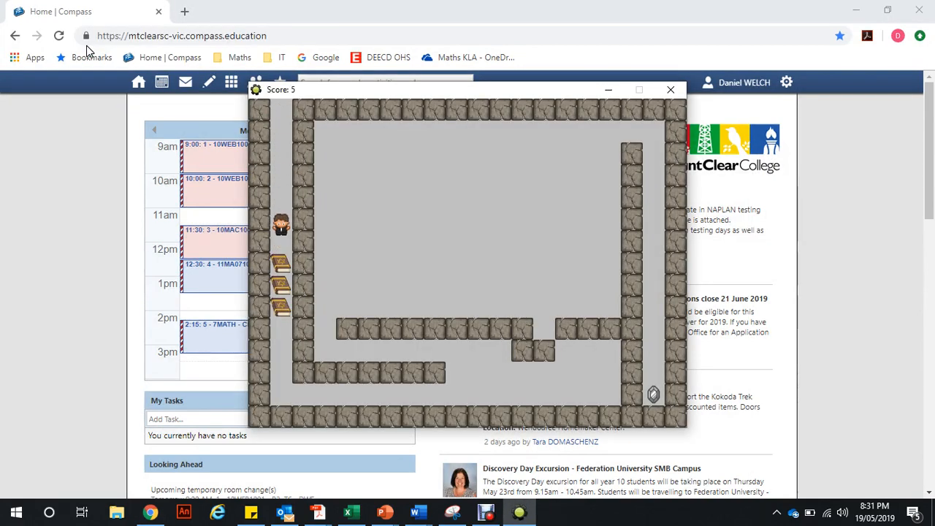
key("Down")
key("Down")
key("Down")
key("Down")
key("Down")
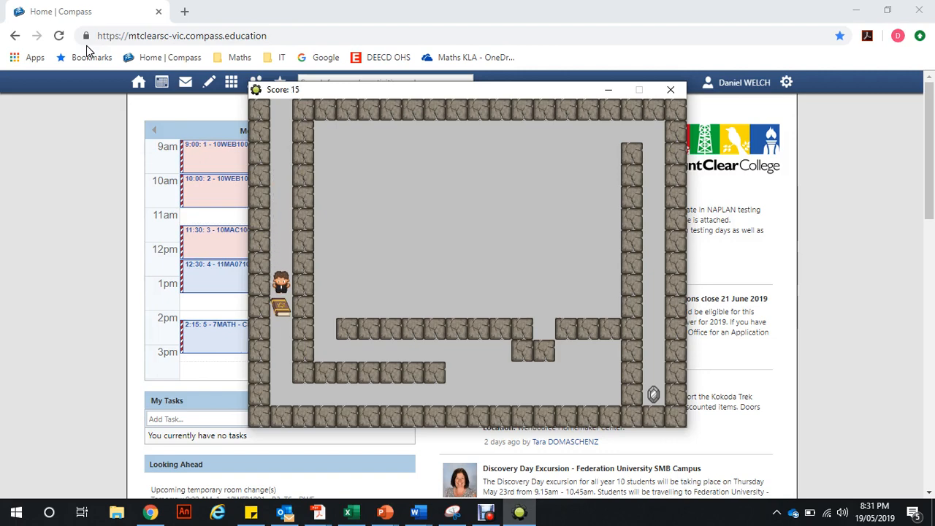
key("Down")
key("Down")
key("Right")
key("Right")
key("Right")
key("Right")
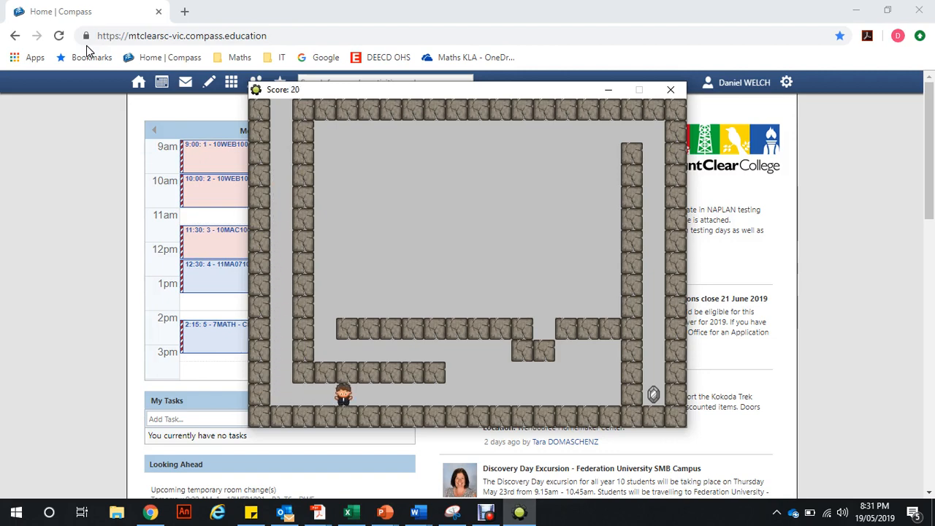
left_click(658, 93)
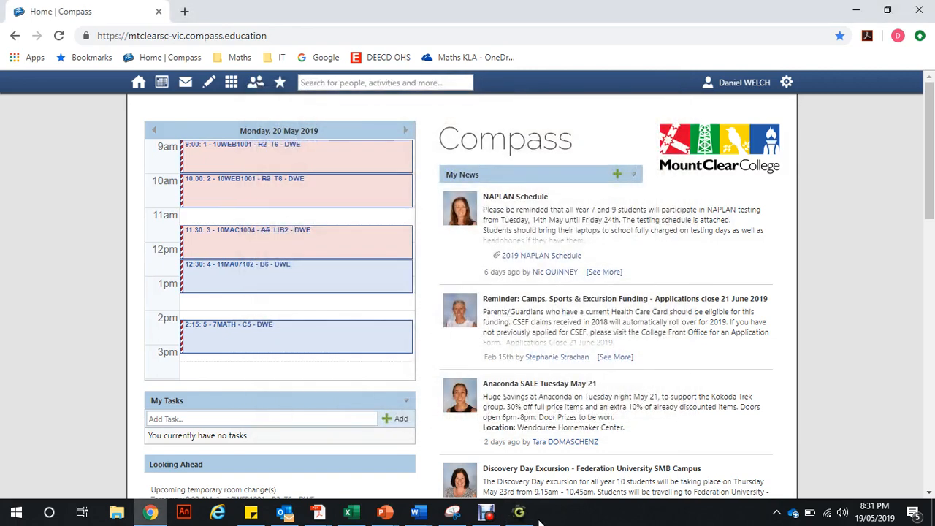
left_click(520, 512)
- Delete the obj_collect instances from room0's corridor below the player and save the room
left_click(57, 203)
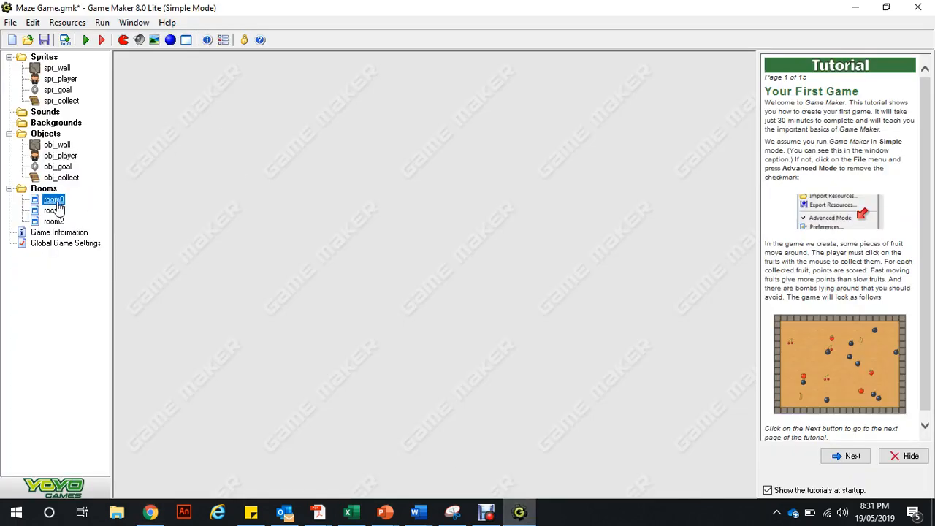
double_click(59, 206)
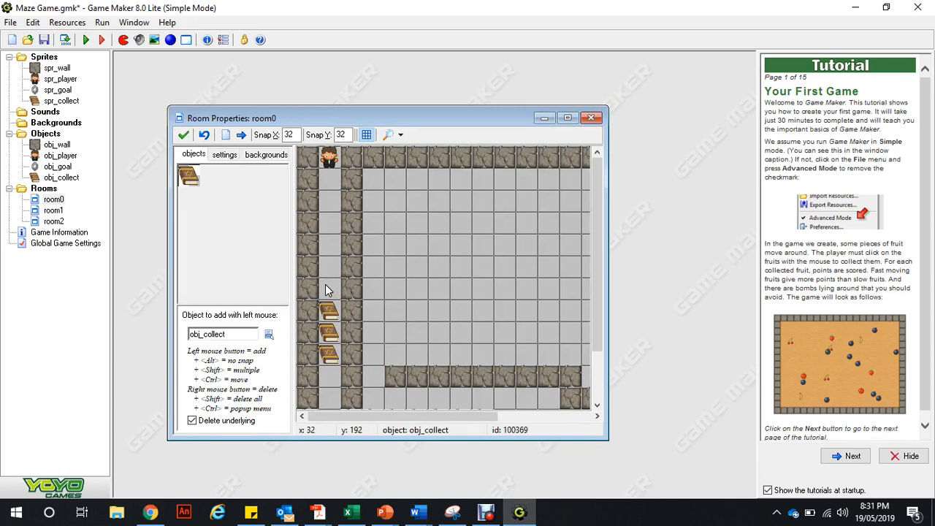
right_click(326, 311)
right_click(328, 333)
right_click(331, 355)
left_click(184, 135)
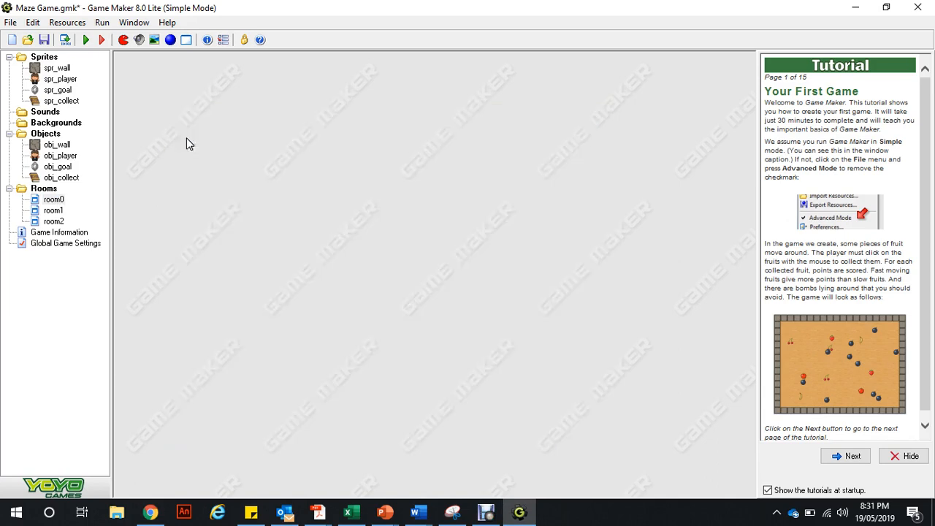
- Fill the lower passage of room2 with rows of obj_collect instances
double_click(55, 221)
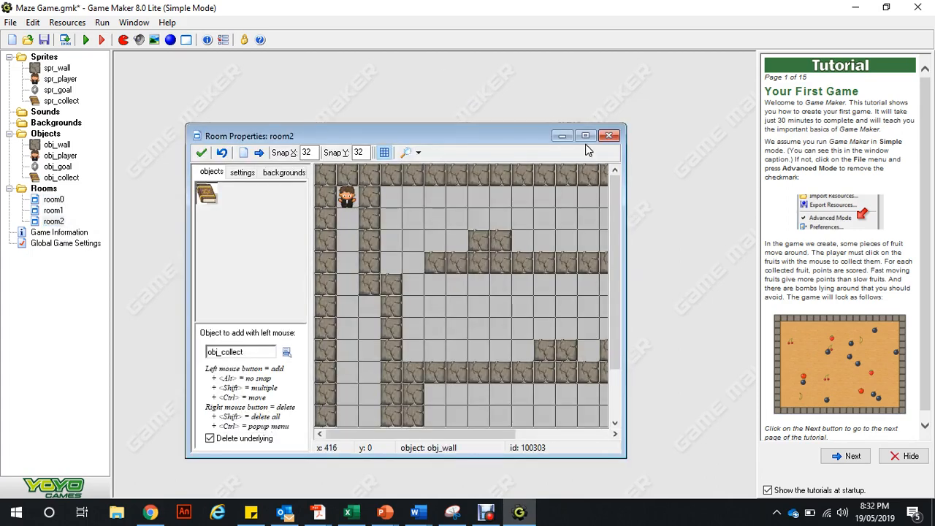
left_click(586, 136)
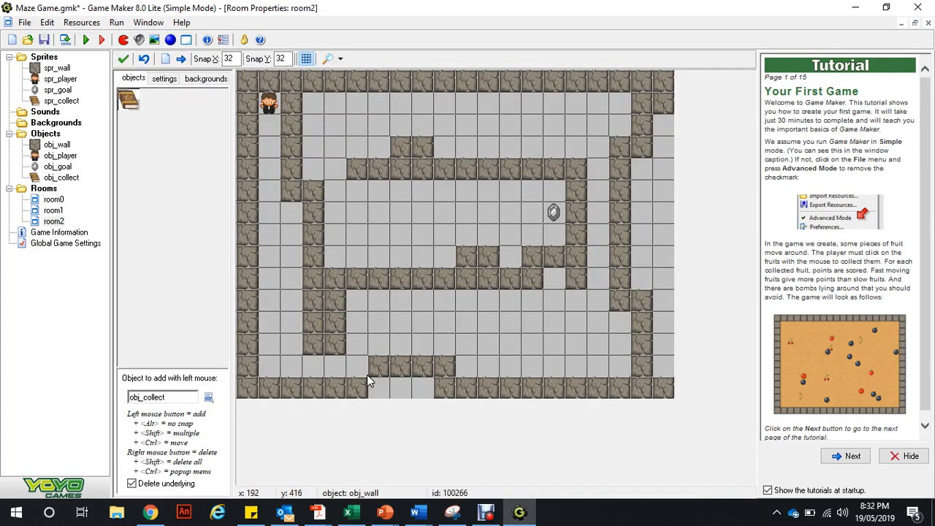
left_click(379, 346)
left_click(359, 345)
left_click(400, 345)
left_click(424, 348)
mouse_move(428, 351)
left_mouse_down("shift")
mouse_move(552, 337)
mouse_move(623, 352)
mouse_move(620, 366)
mouse_move(509, 386)
mouse_move(488, 369)
mouse_move(467, 370)
mouse_move(518, 346)
left_mouse_up("shift")
- Delete the stray obj_collect instances above the full row of books in room2 and save the room
right_click(504, 321)
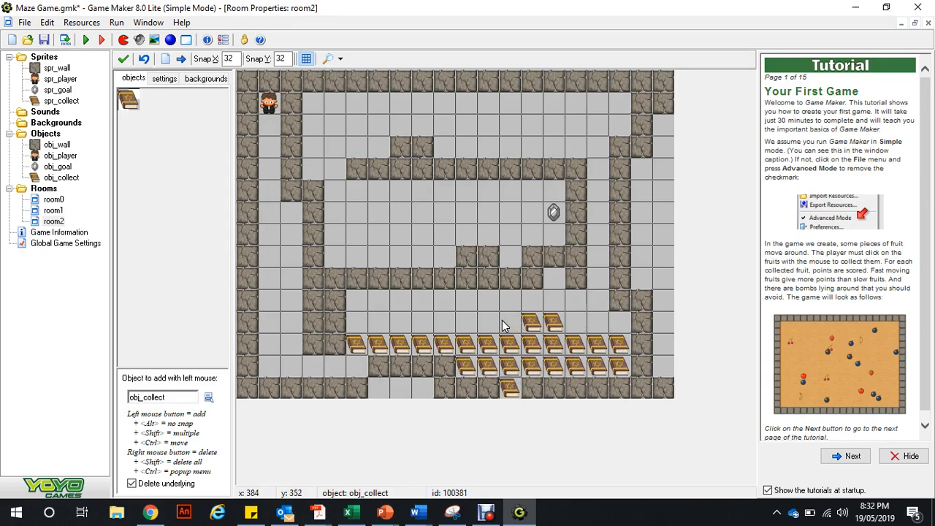
right_click(532, 321)
right_click(555, 324)
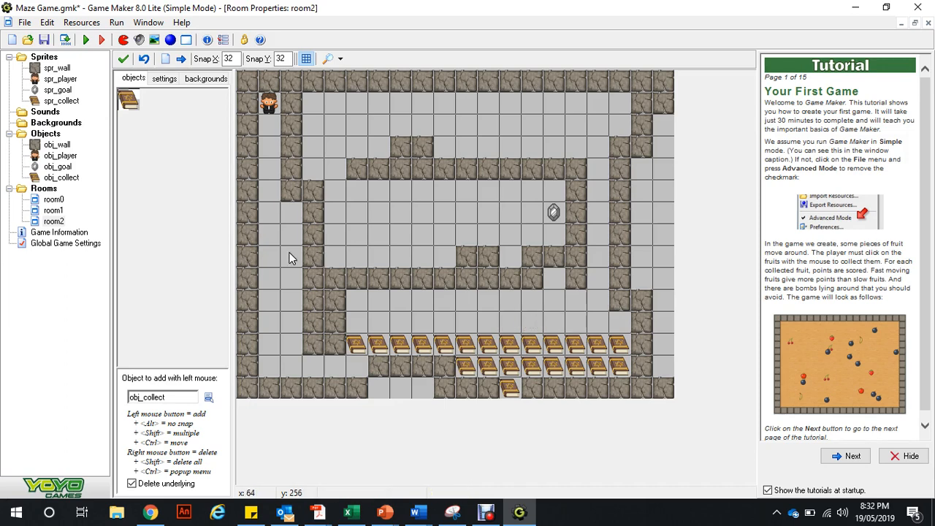
left_click(123, 59)
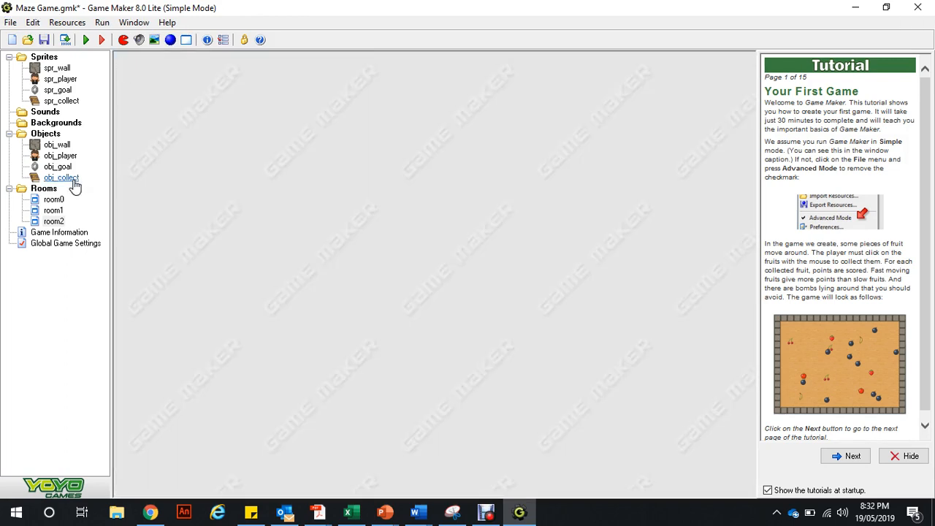
- Add a <Space> keyboard event to the obj_player object
double_click(61, 156)
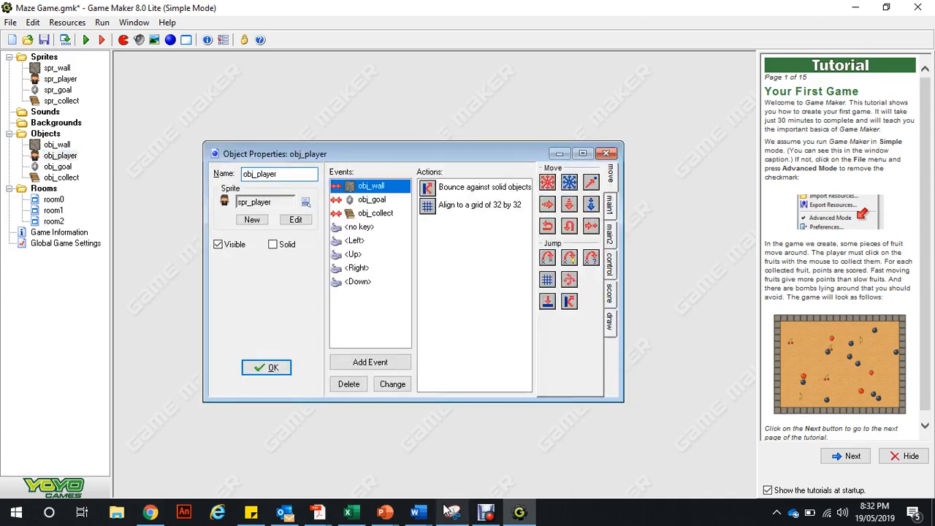
left_click(369, 362)
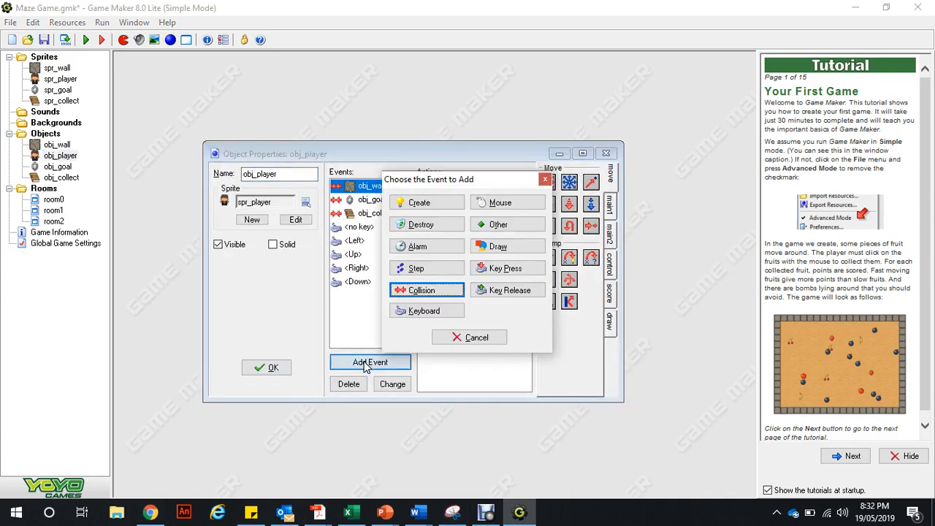
left_click(422, 312)
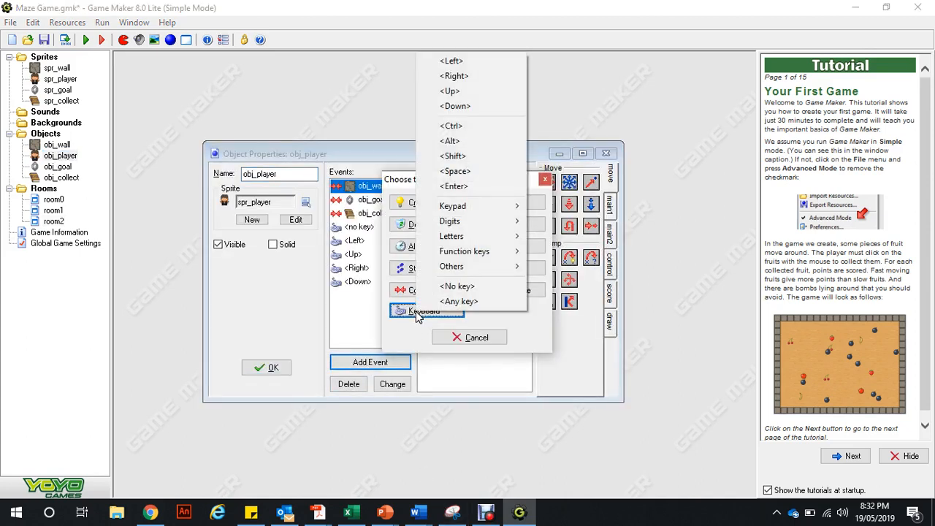
left_click(471, 174)
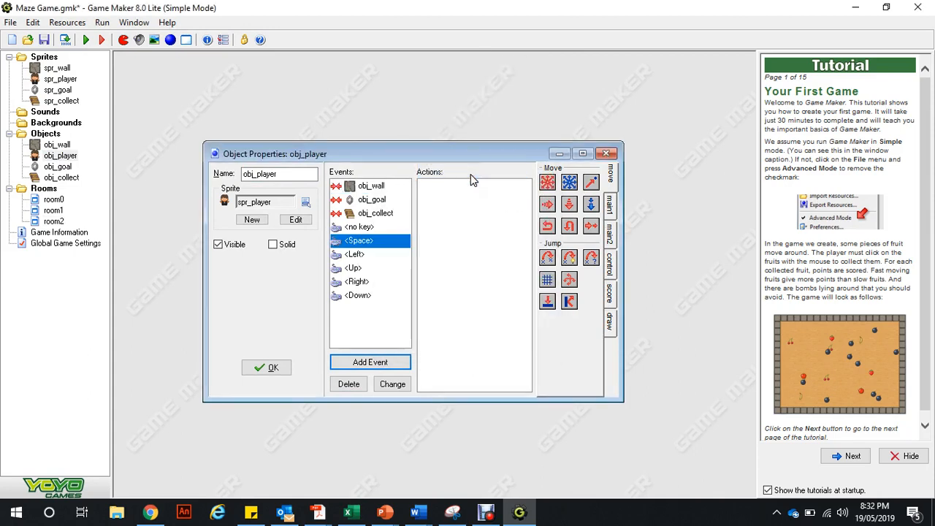
- Add a Next Room action with no transition effect to the <Space> event and save obj_player
left_click(610, 209)
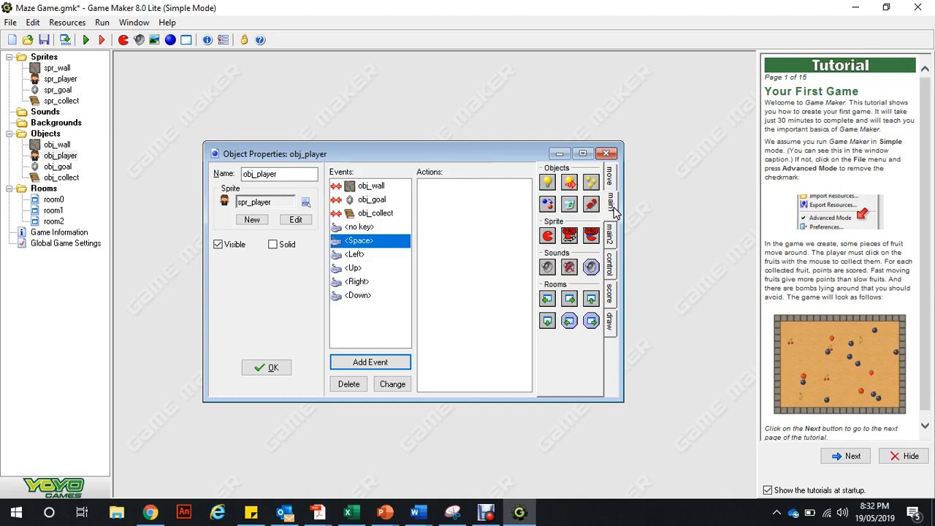
left_click_drag(574, 303, 501, 292)
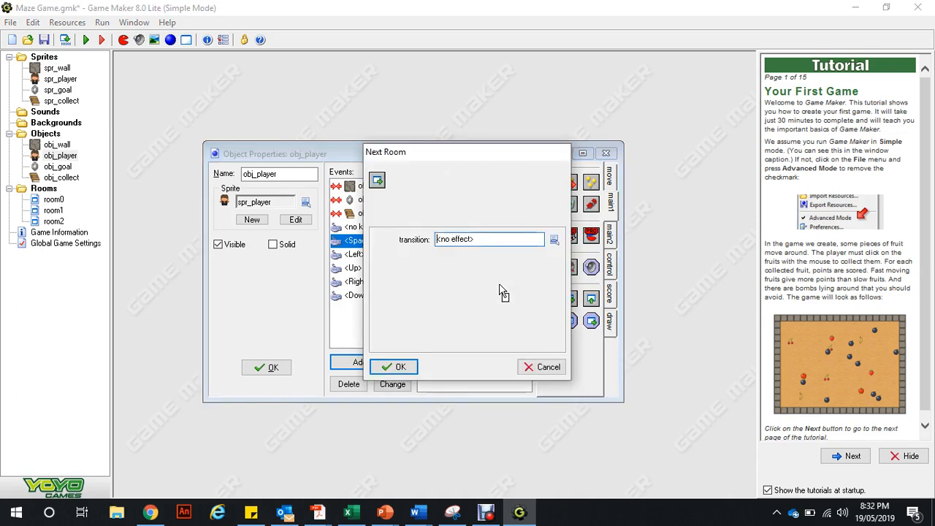
left_click(391, 371)
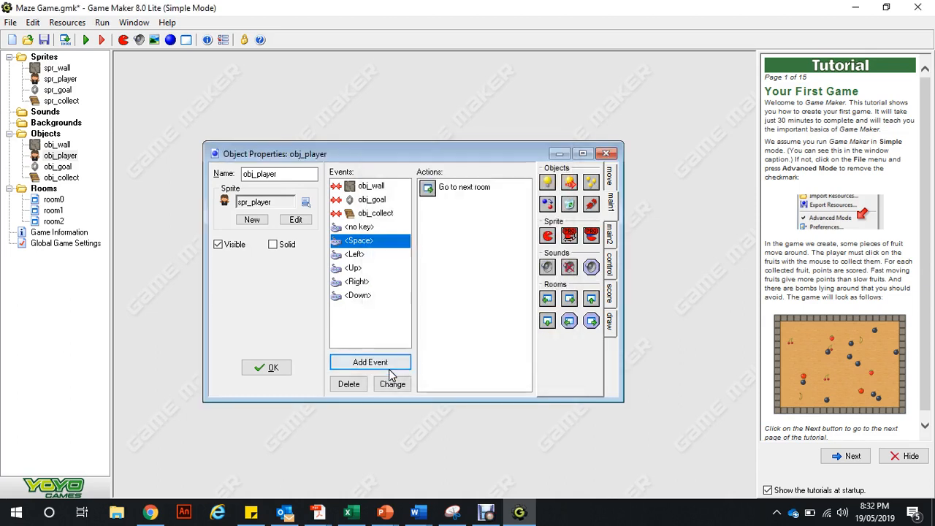
left_click(268, 368)
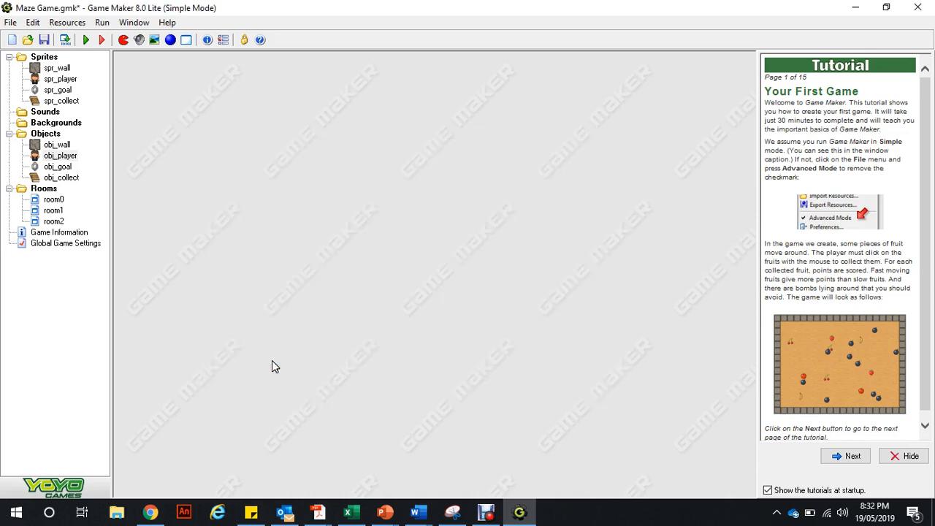
- Run the maze game, move the player down the first corridor and skip ahead to room2
left_click(85, 41)
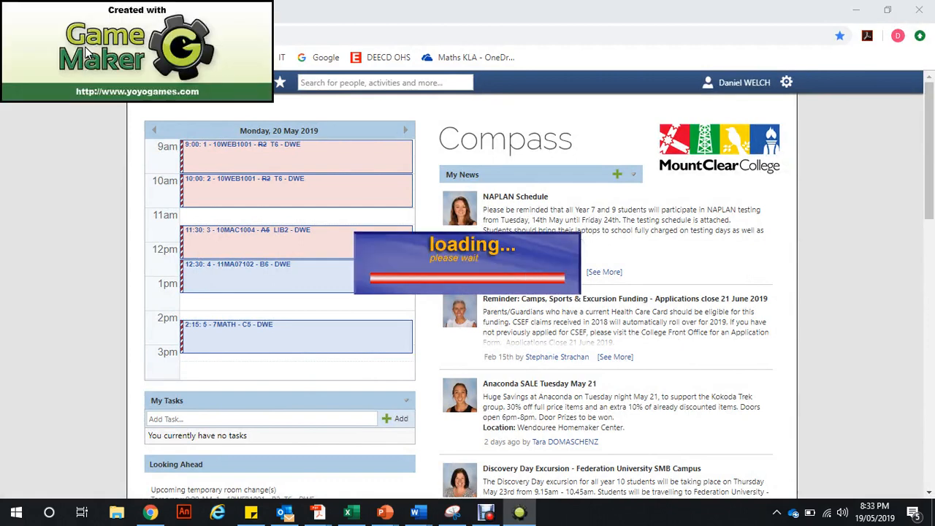
key("Down")
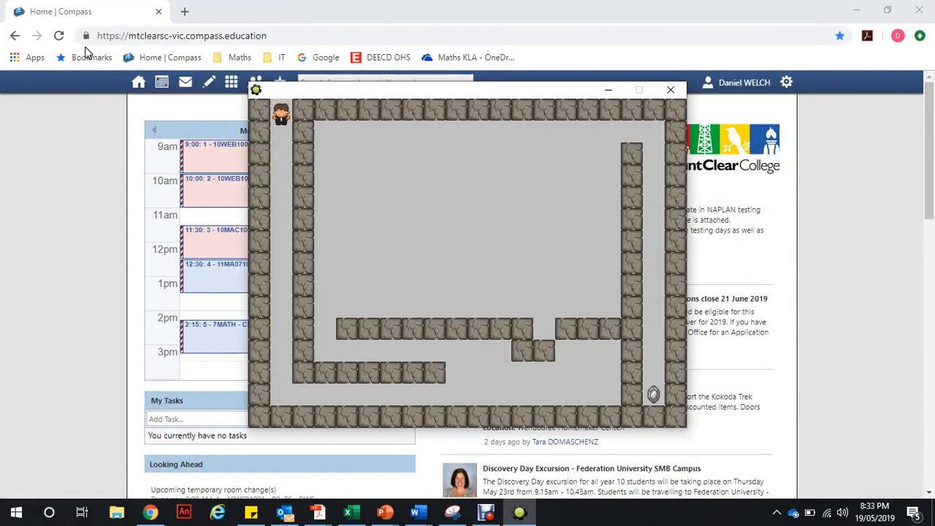
key("Down")
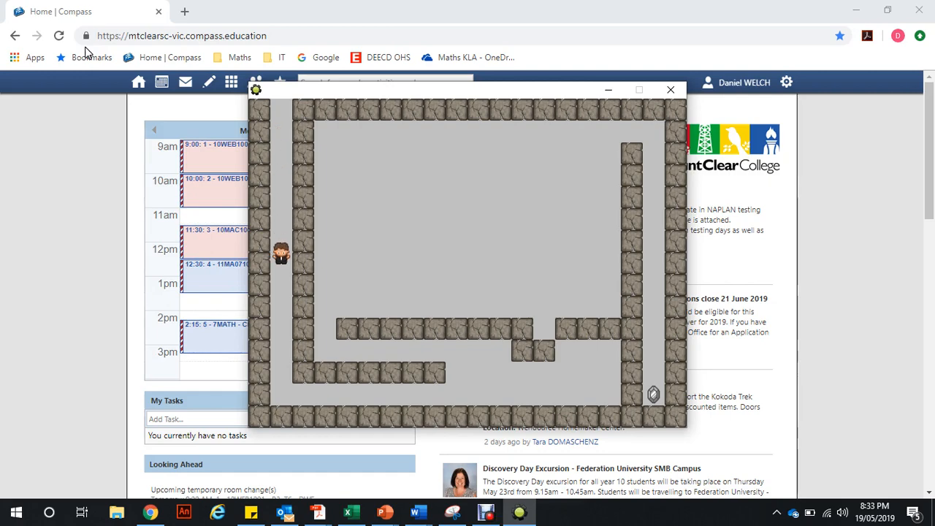
key("n")
key("n")
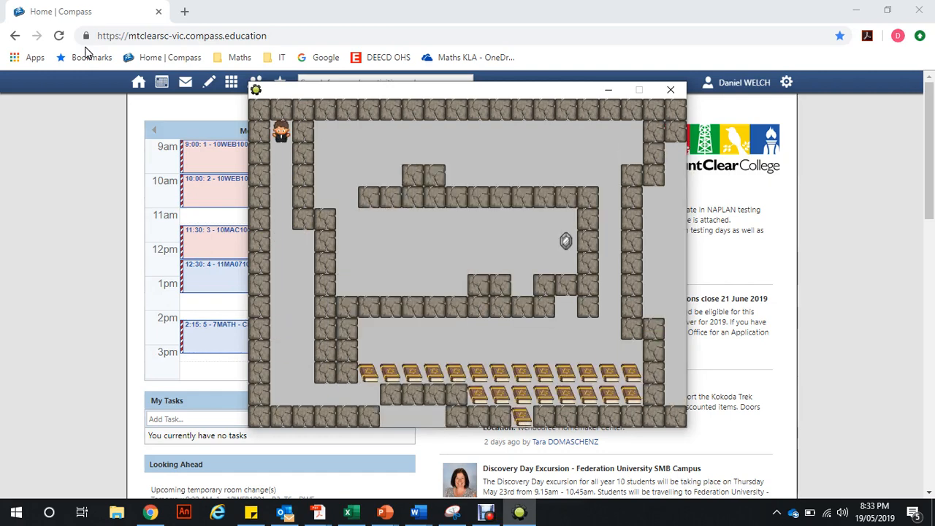
- Test book collection in room2 by walking the player down the corridor and along the upper row of books
key("Down")
key("Right")
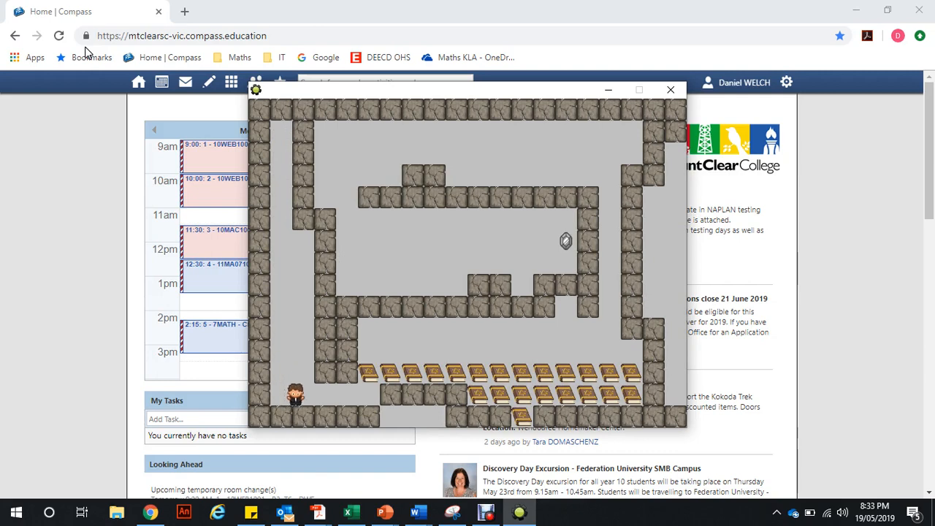
key("Right")
key("Up")
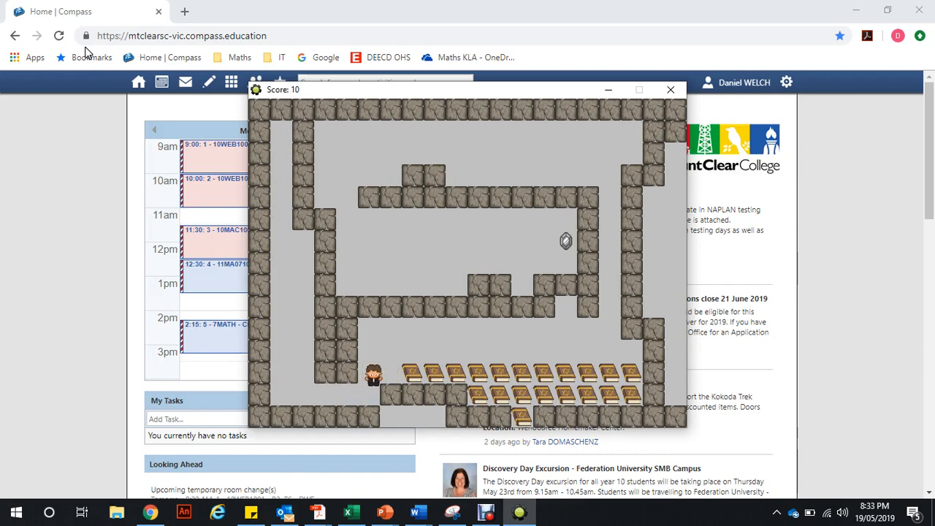
key("Right")
key("Right")
key("Right")
key("Right")
key("Right")
key("Right")
key("Right")
key("Right")
key("Right")
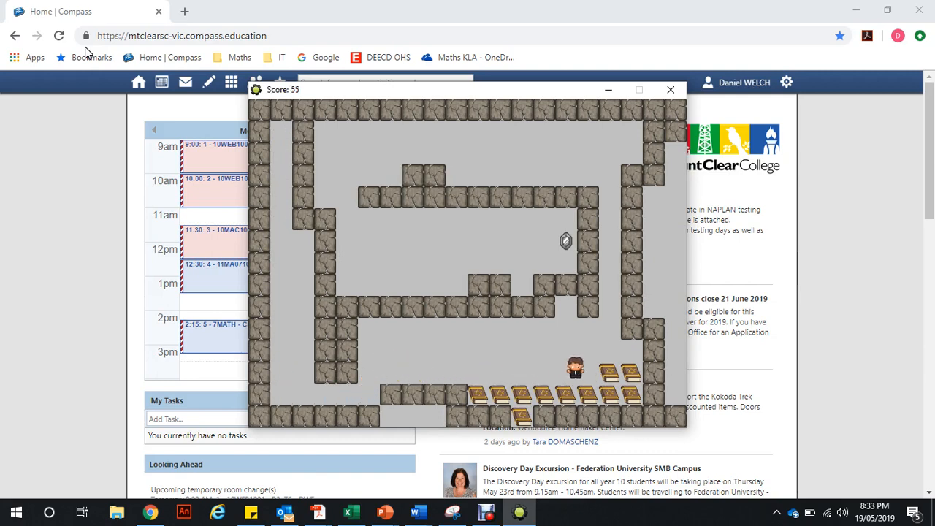
key("Right")
key("Right")
- Walk the player back along the lower row of books and into the wall gap to collect the last one
key("Down")
key("Left")
key("Left")
key("Left")
key("Left")
key("Left")
key("Left")
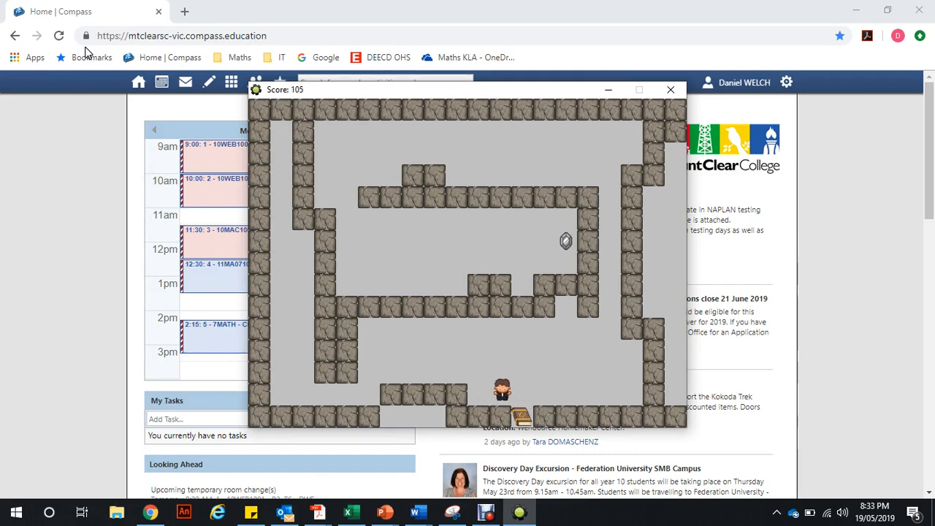
key("Right")
key("Down")
key("Up")
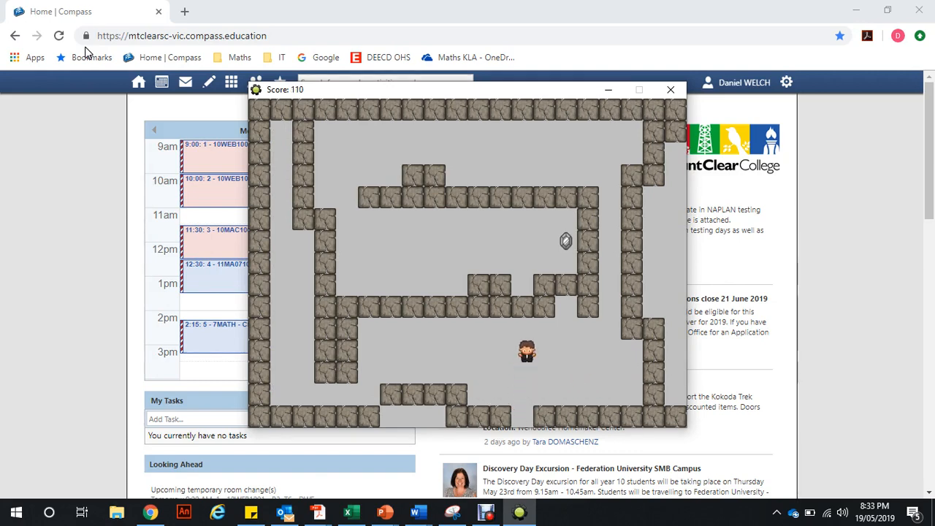
- Guide the player up and around the inner walls of room2 to the goal gem
key("Right")
key("Up")
key("Up")
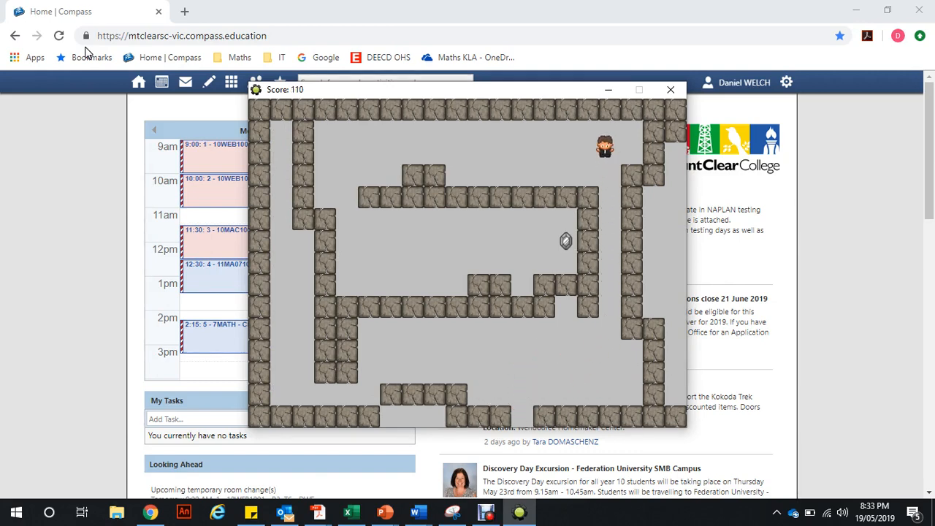
key("Left")
key("Down")
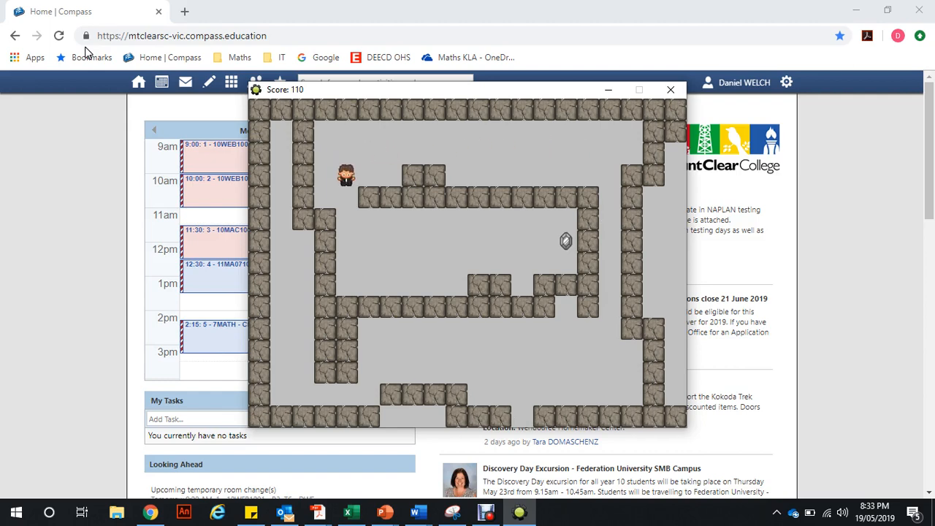
key("Right")
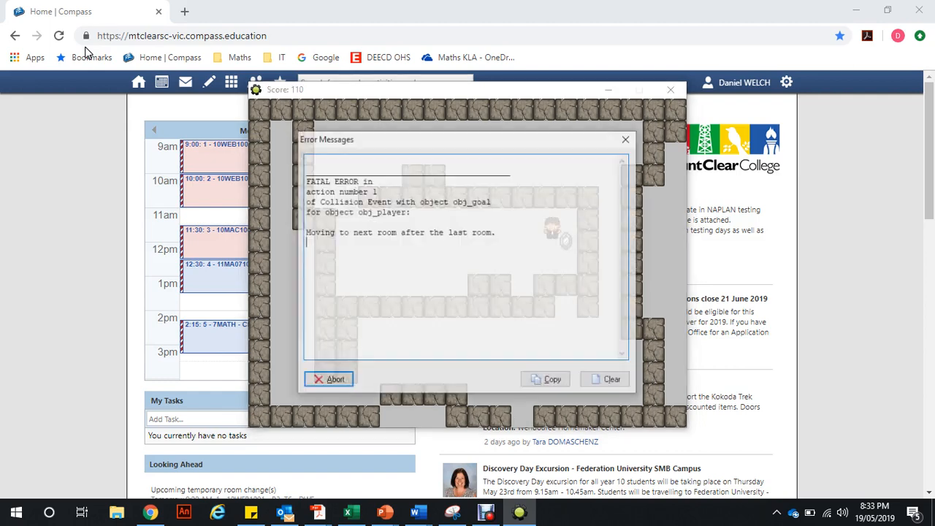
- Abort the test run and save the Maze Game project in Game Maker
key("Return")
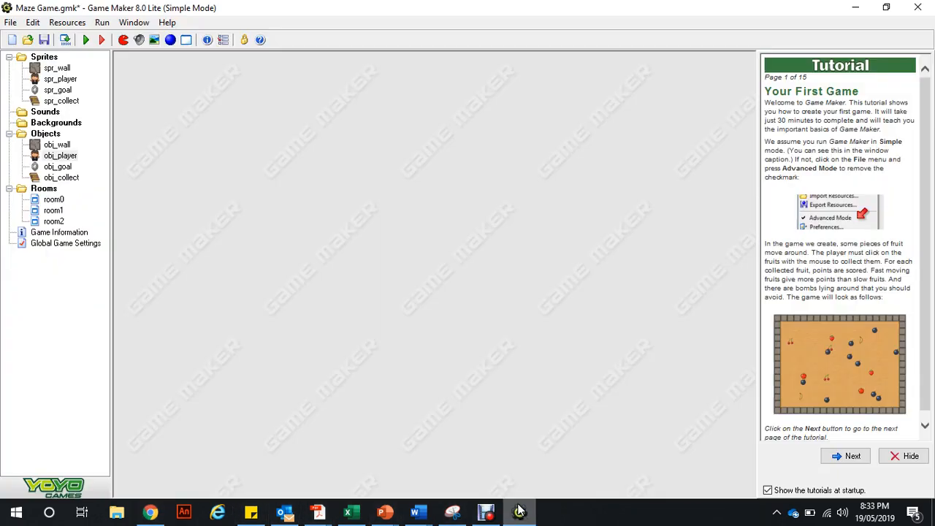
left_click(519, 513)
left_click(44, 40)
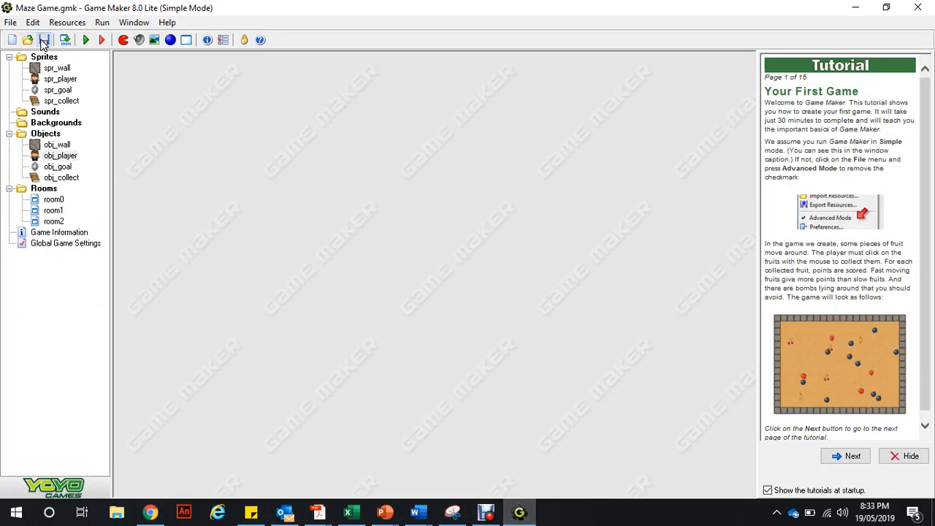
- Create a new sprite and load the grey ghost image from the Maze - Platform folder
left_click(124, 40)
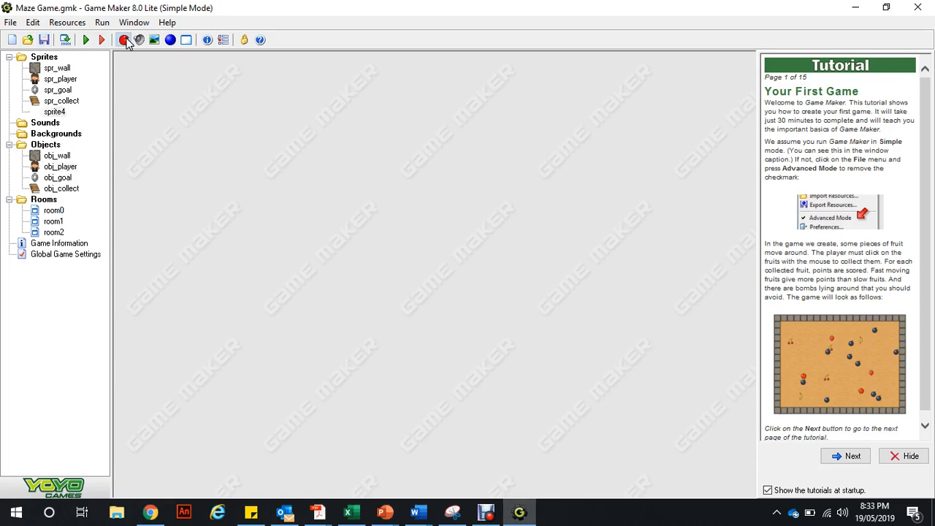
left_click(285, 215)
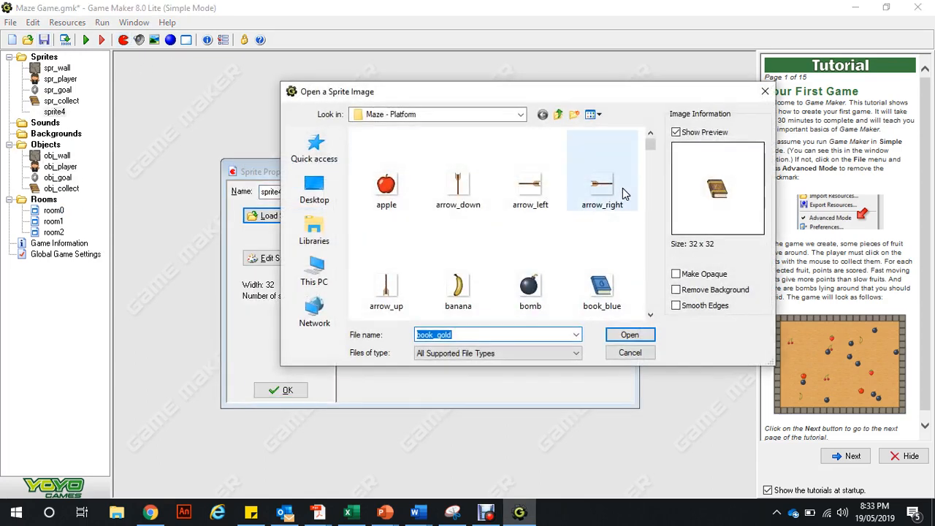
left_click_drag(648, 145, 650, 207)
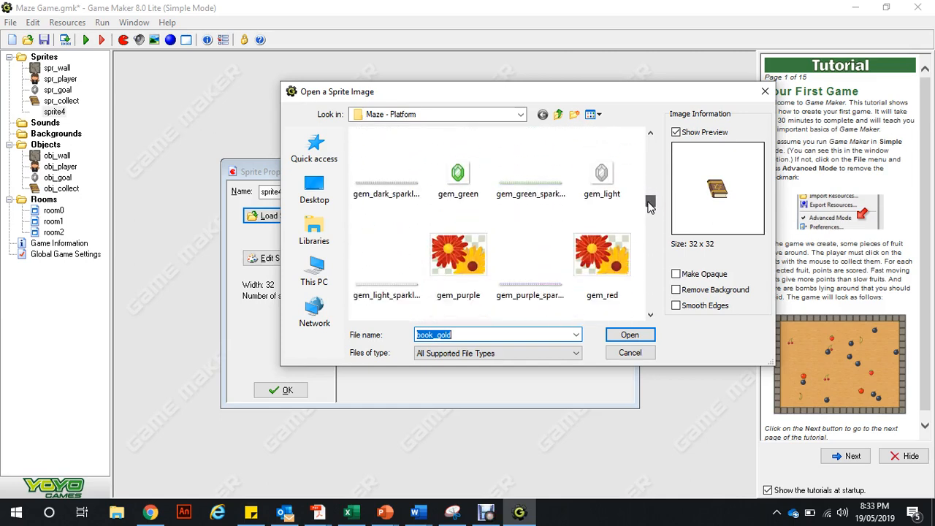
scroll(578, 230, "down", 2)
double_click(599, 234)
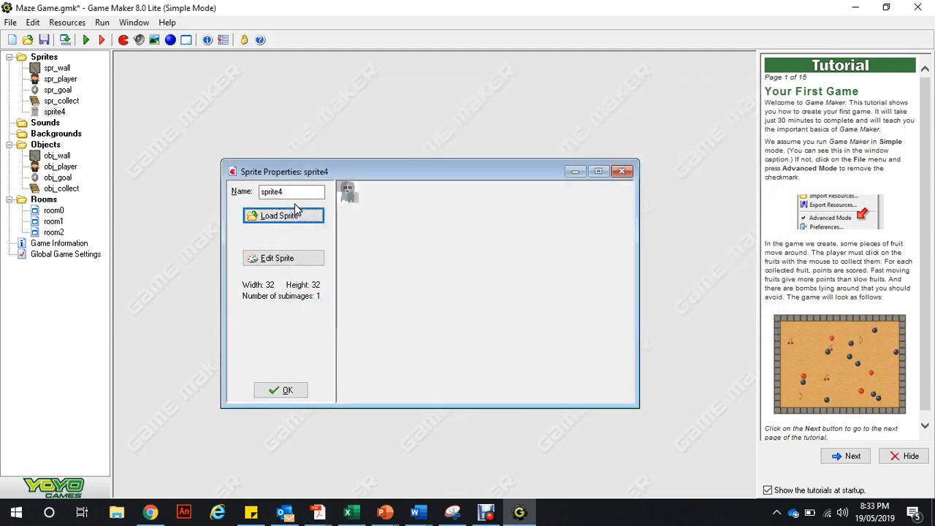
- Name the ghost sprite spr_enemyLR and save it
left_click_drag(296, 192, 271, 203)
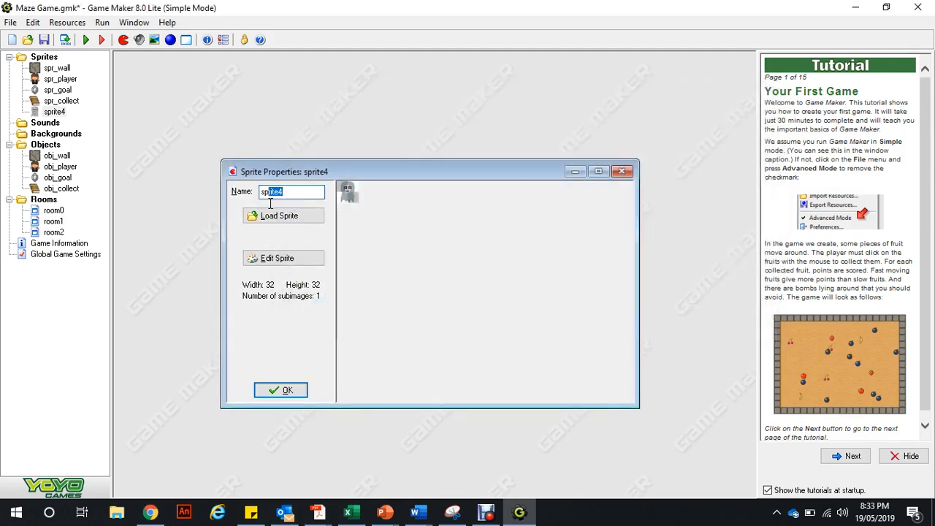
type("r_enemy")
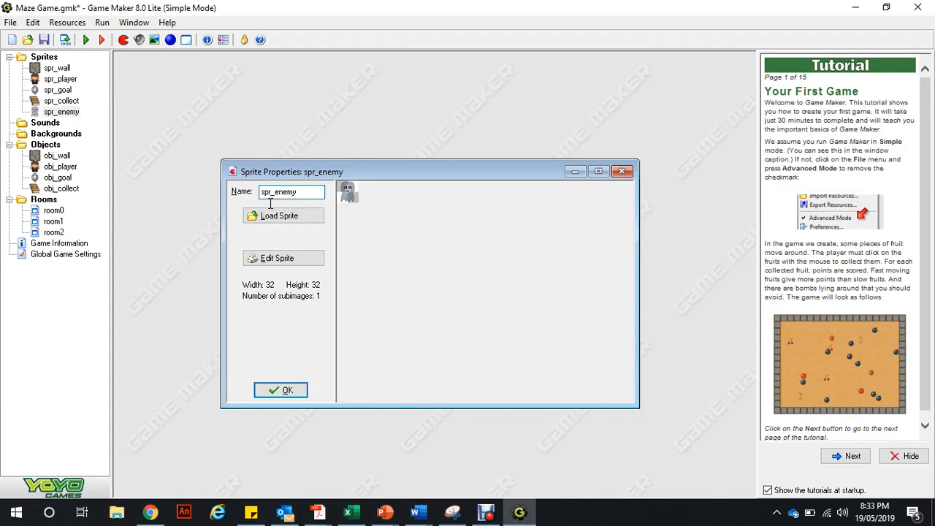
type("LR")
left_click(289, 390)
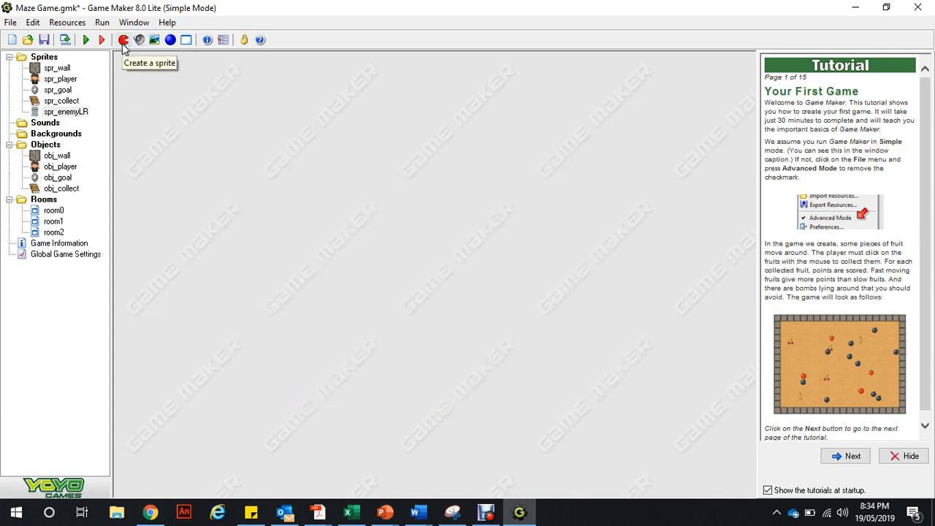
- Create a new object and assign the spr_enemyLR sprite to it
left_click(167, 43)
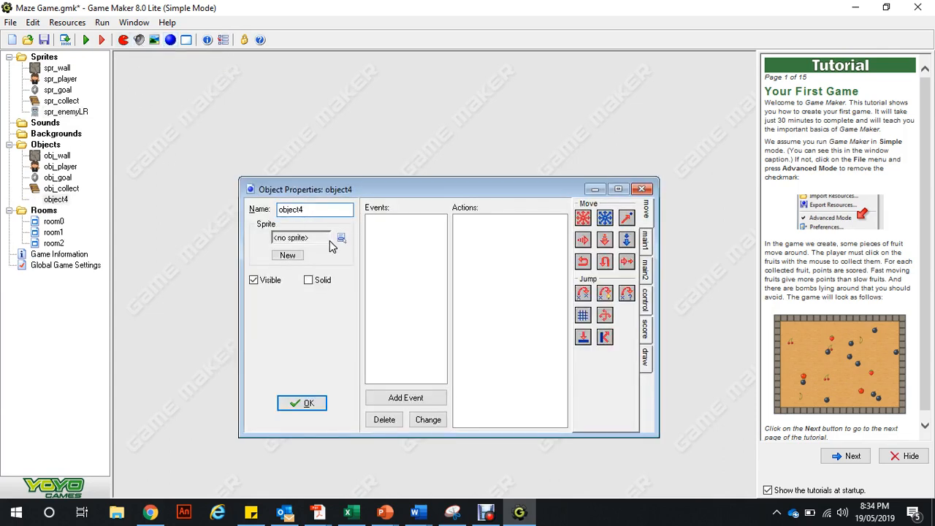
left_click(342, 238)
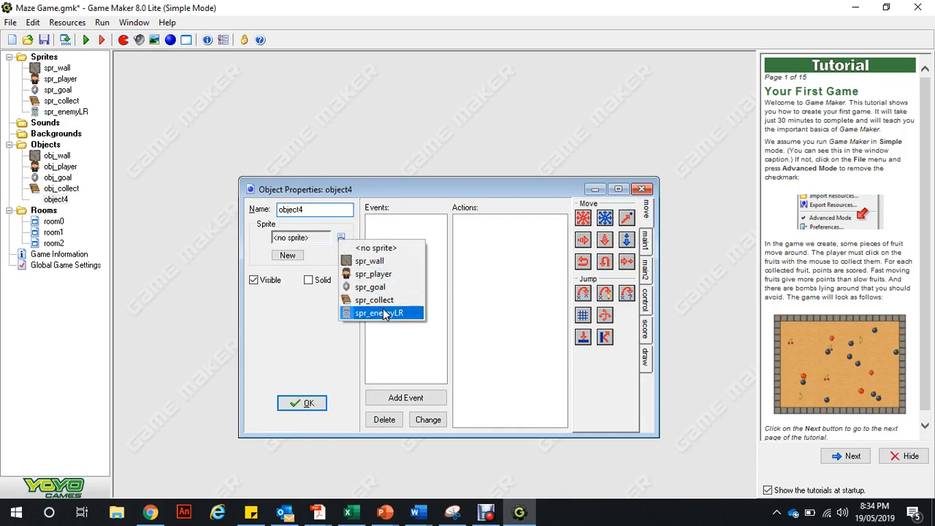
left_click(386, 313)
- Name the ghost object obj_enemyLR and save it
left_click_drag(312, 211, 286, 209)
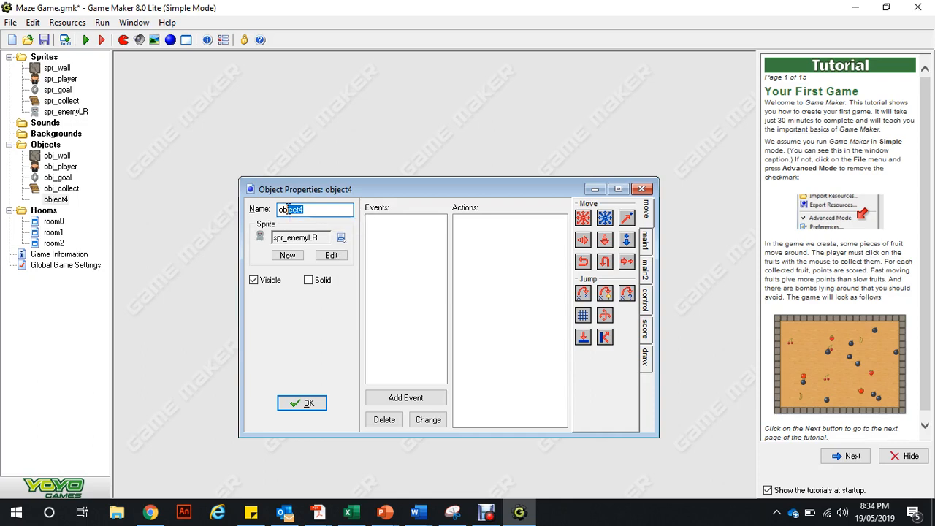
type("_")
key("BackSpace")
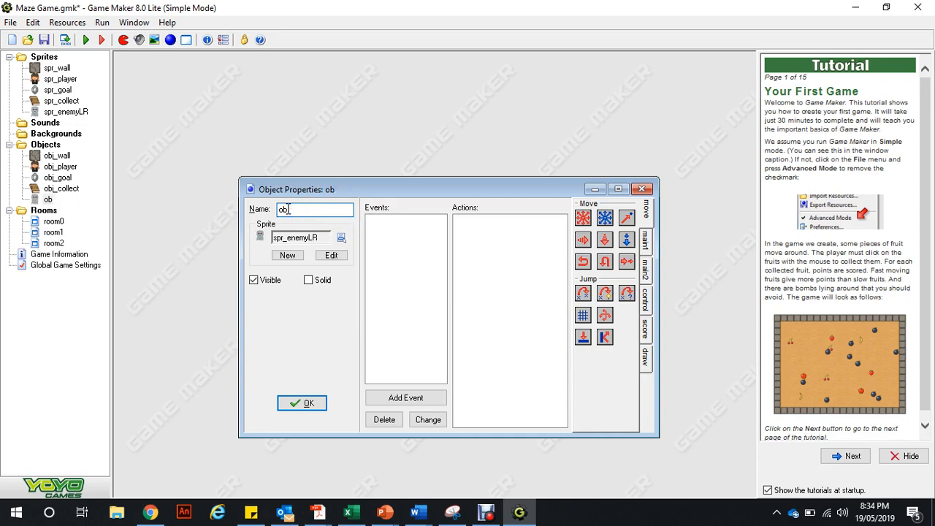
type("j_enemy")
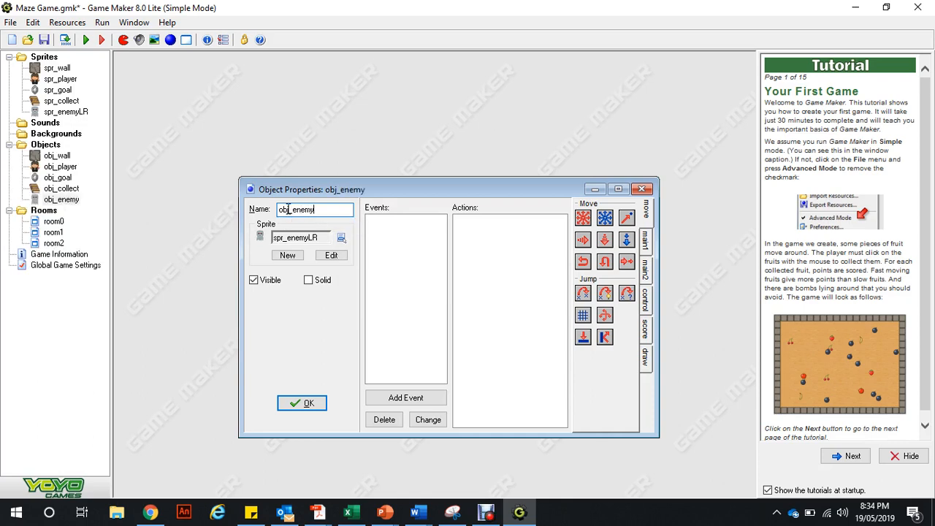
type("LR")
left_click(308, 407)
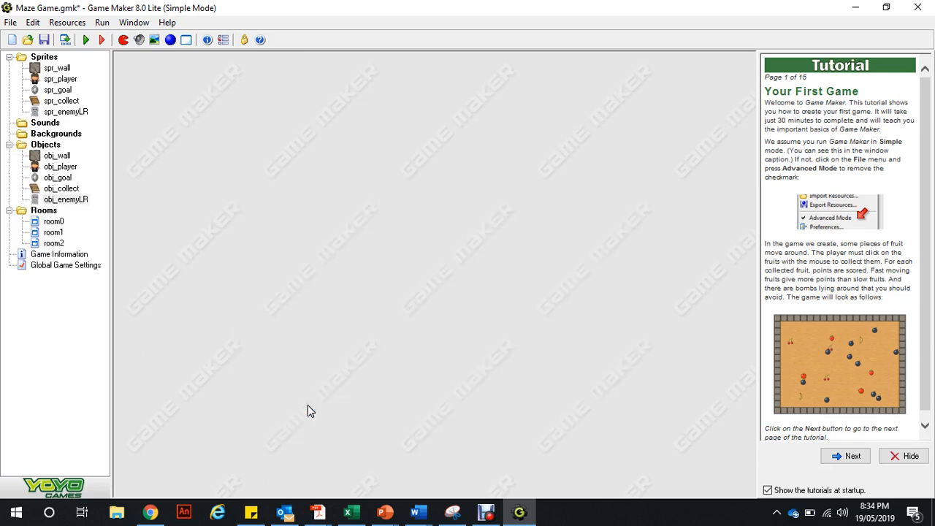
mouse_move(489, 516)
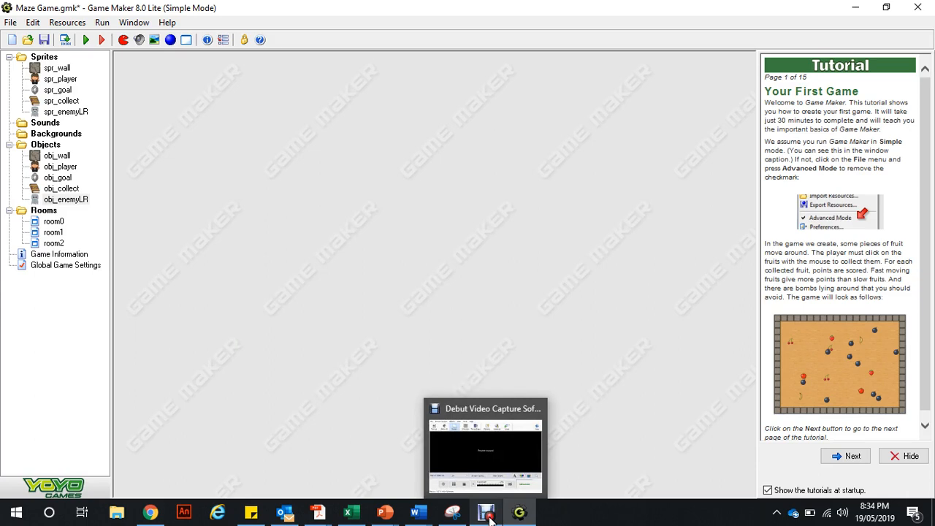
left_click(488, 514)
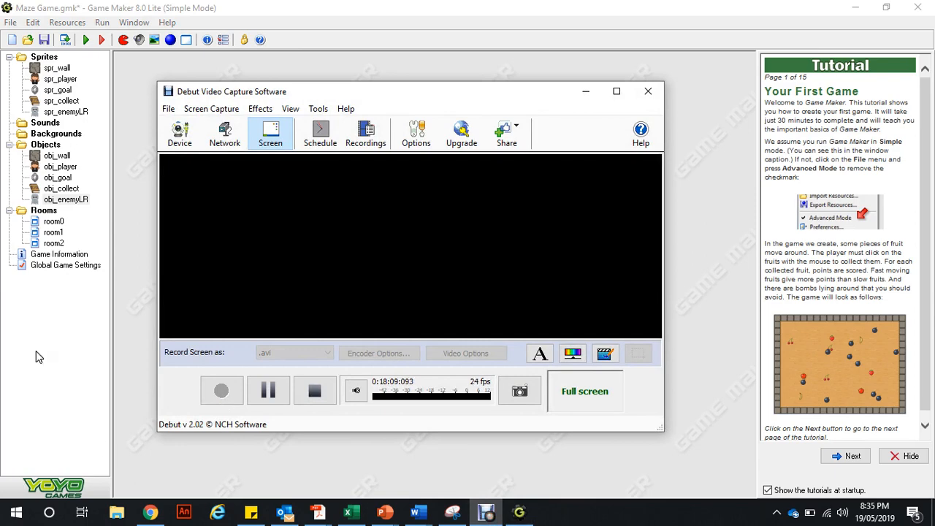
left_click(140, 189)
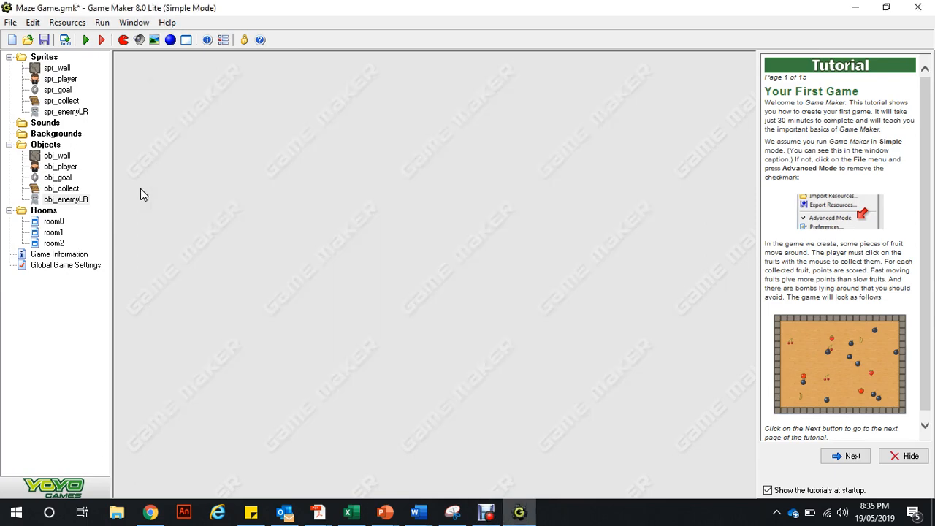
- Open the obj_enemyLR object and add a Create event
double_click(82, 201)
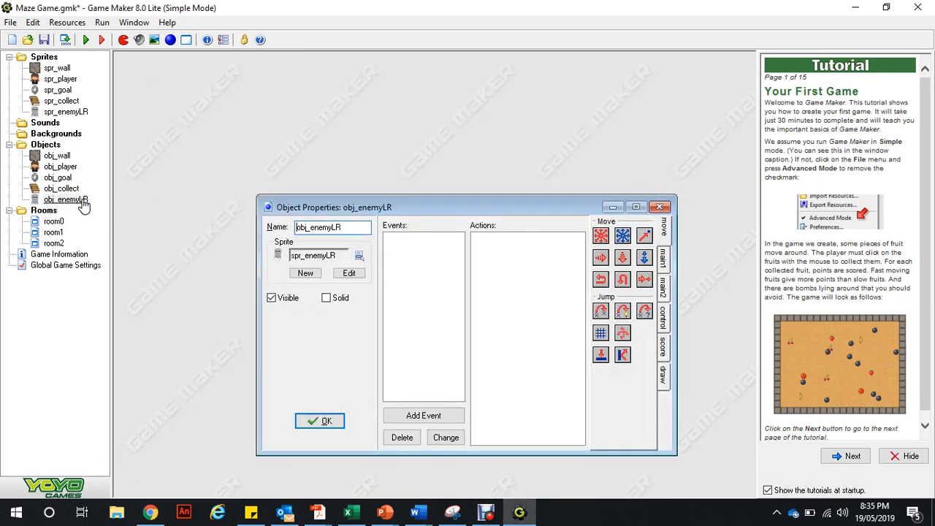
left_click(418, 422)
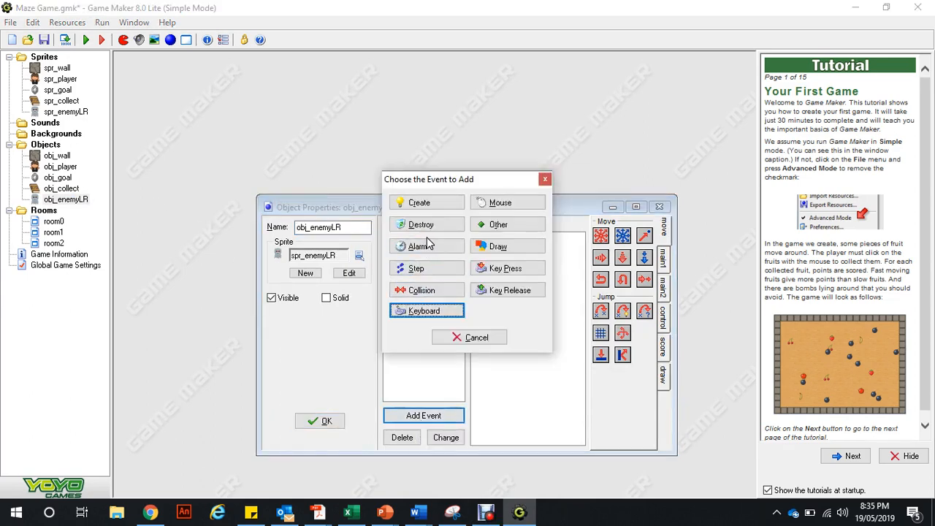
left_click(427, 204)
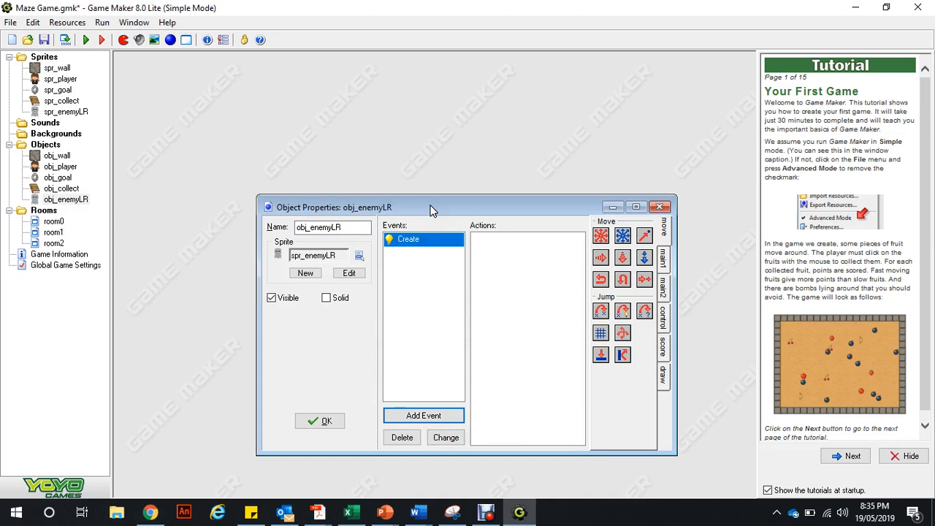
- Add a Move Fixed action to the ghost's Create event with left and right directions and a speed of 6
left_click_drag(601, 236, 548, 284)
left_click(444, 265)
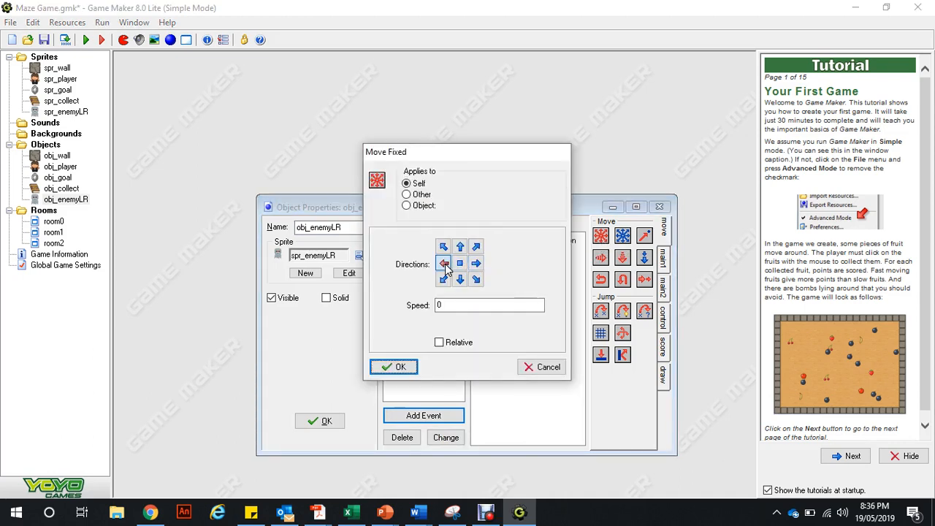
left_click(476, 265)
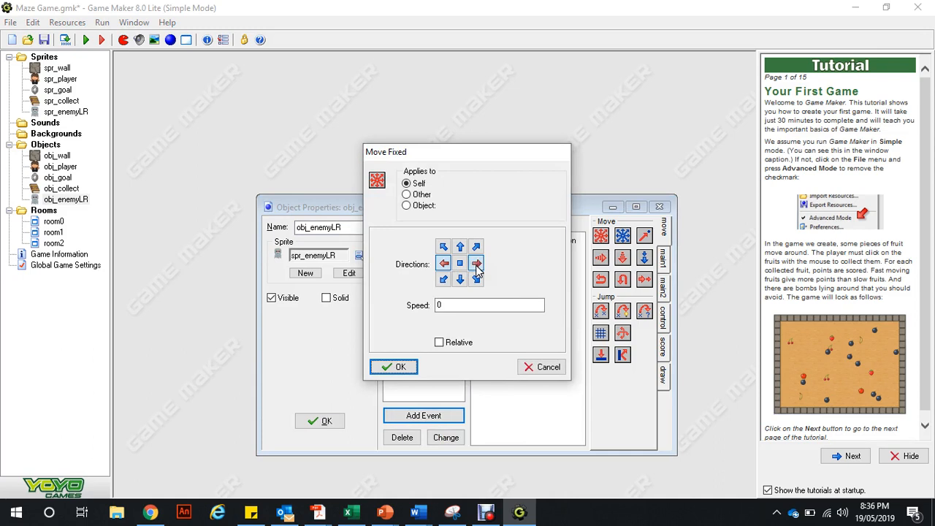
double_click(439, 304)
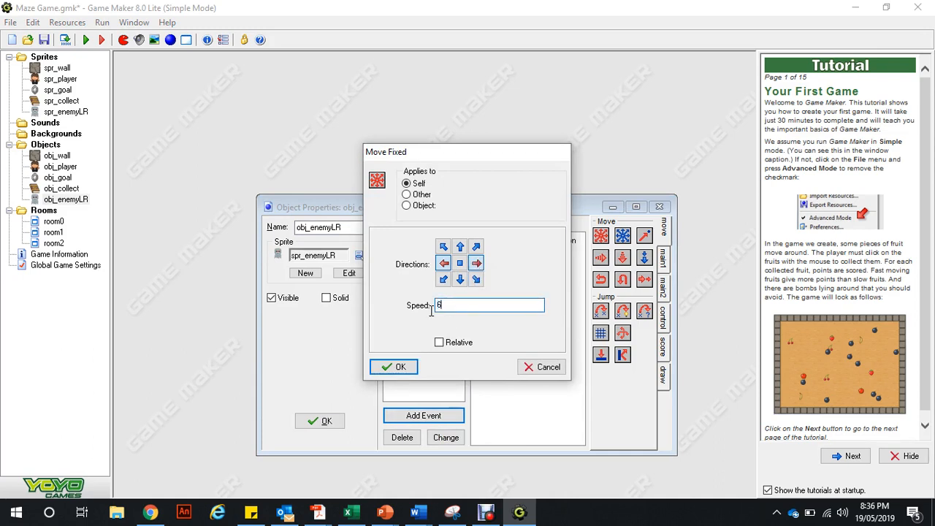
type("6")
left_click(394, 368)
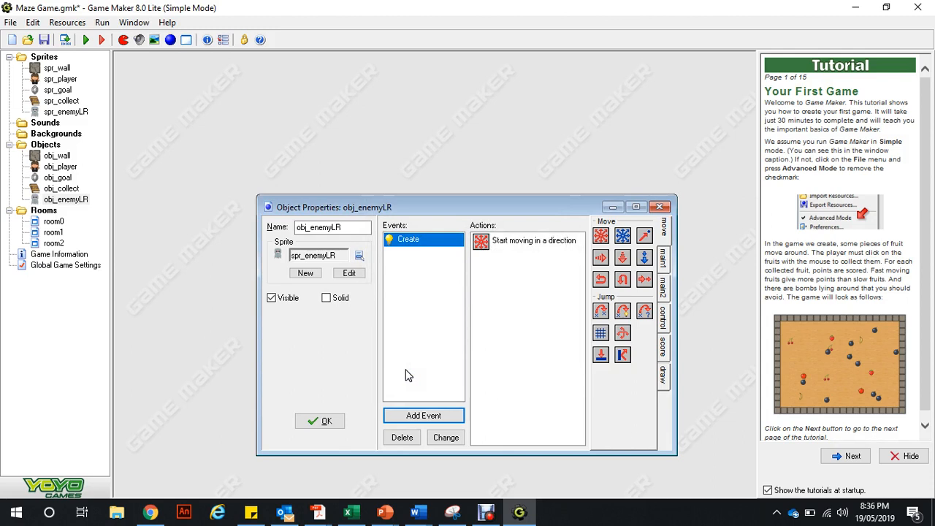
- Add a collision event with obj_wall to the ghost and give it a Bounce action against solid objects
left_click(424, 415)
left_click(454, 296)
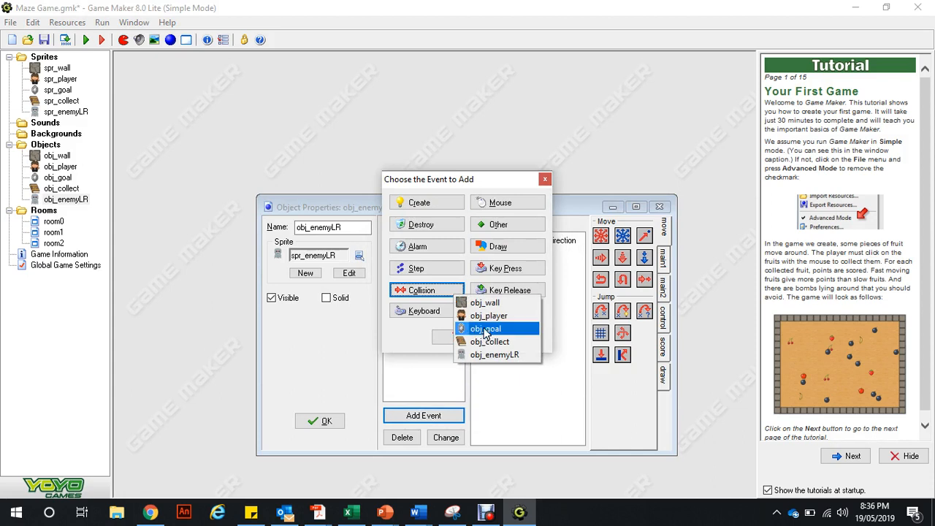
left_click(486, 303)
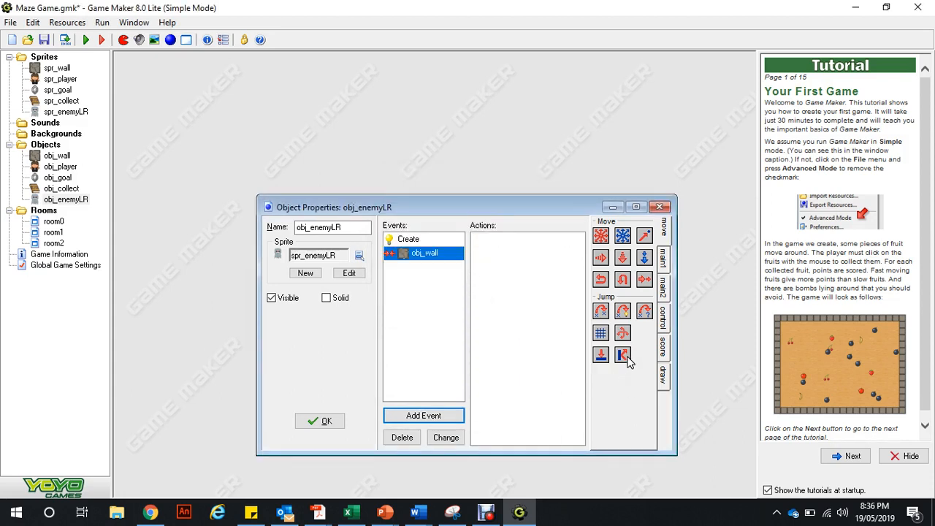
left_click_drag(627, 360, 564, 338)
key("Return")
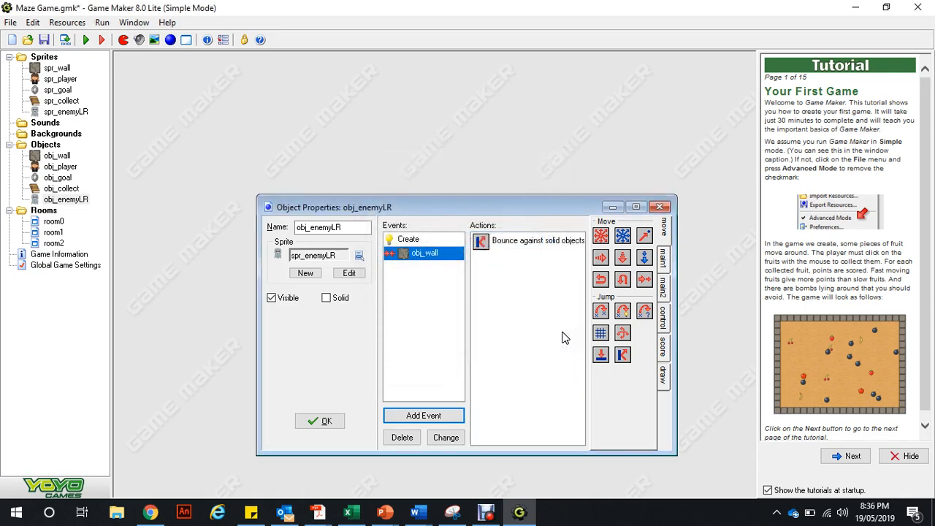
- Add a collision event with obj_player to the ghost that restarts the game
left_click(430, 416)
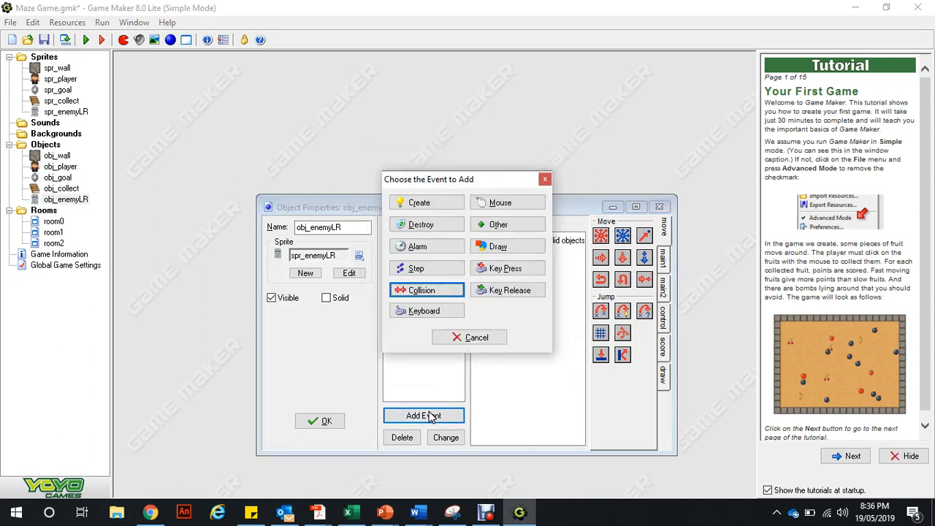
left_click(444, 294)
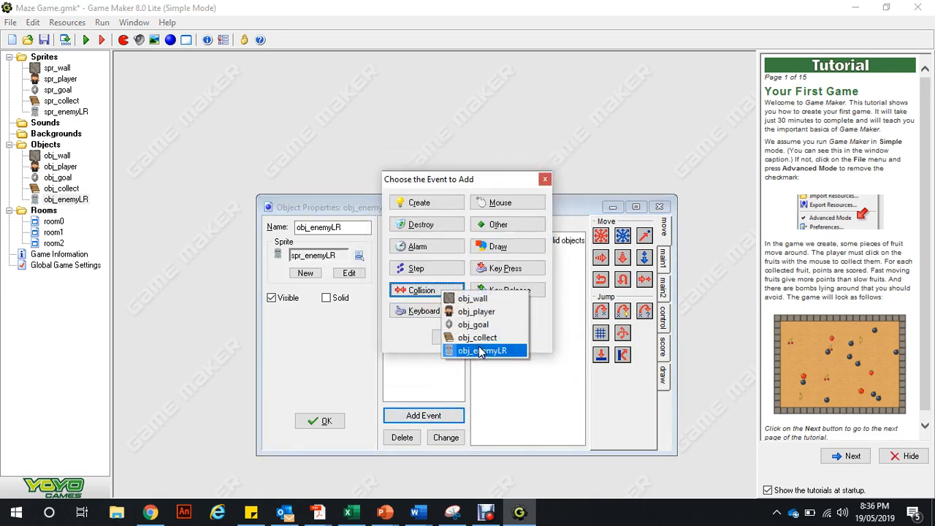
left_click(475, 313)
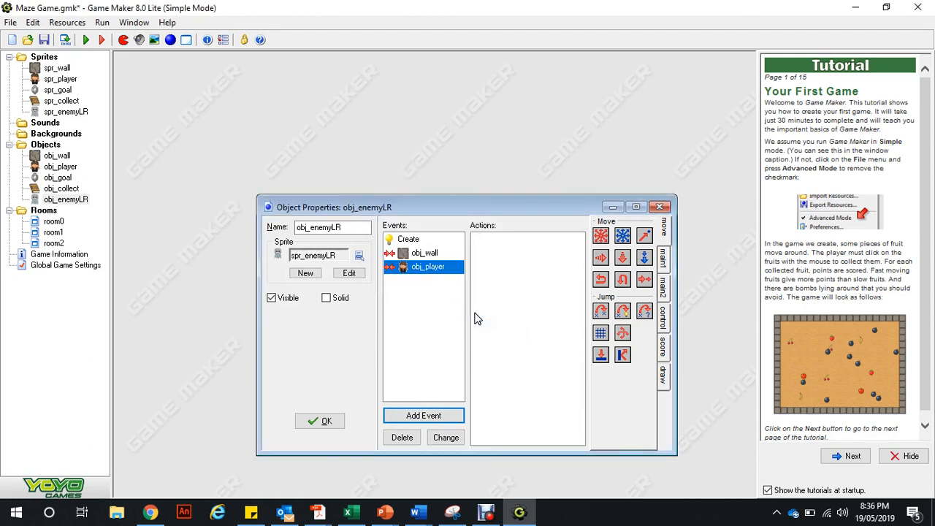
left_click(667, 268)
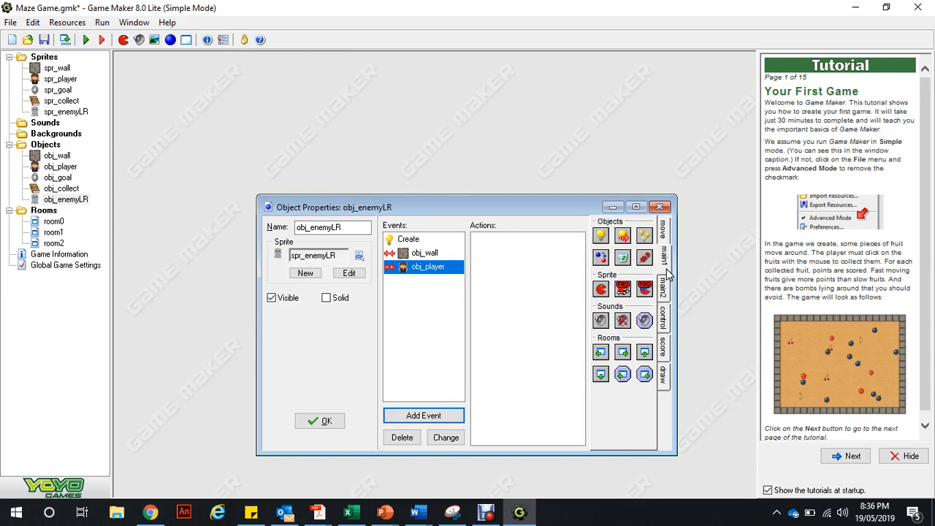
left_click(665, 304)
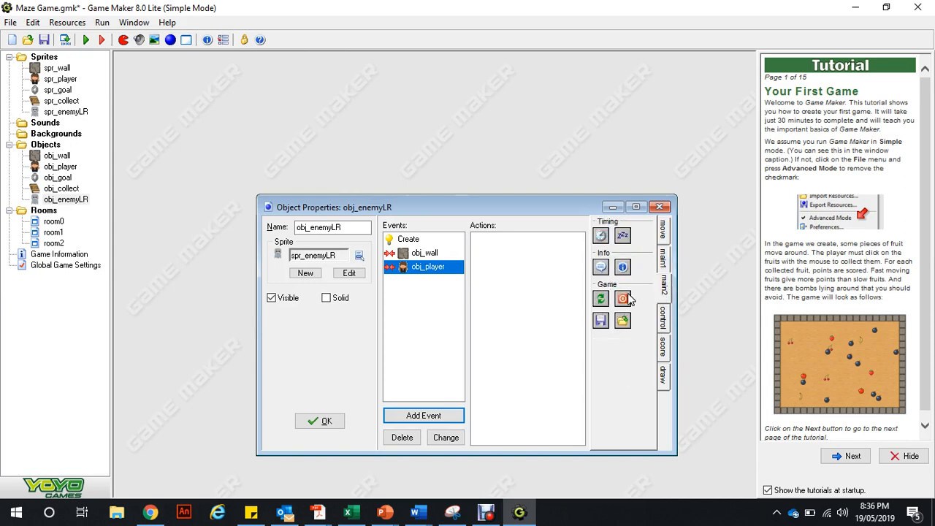
left_click_drag(600, 300, 516, 291)
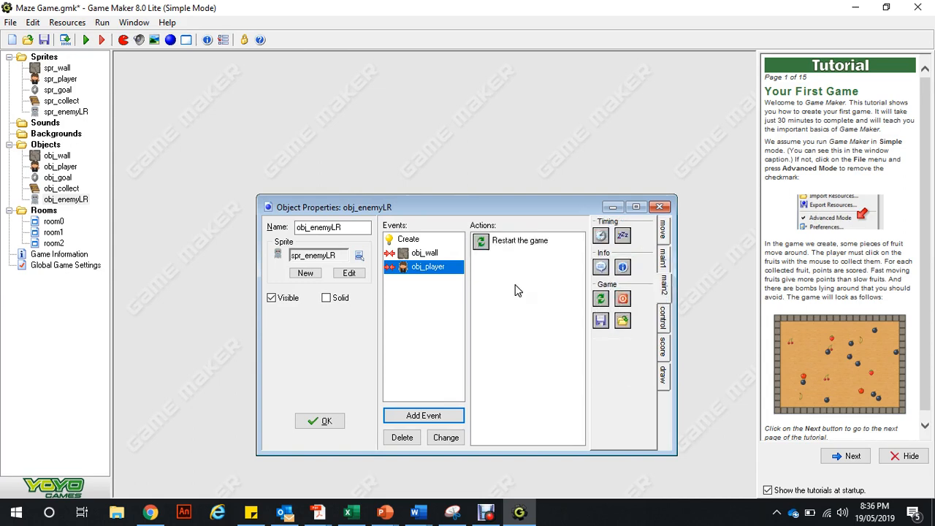
- Insert a show highscore table action before the game restart in the obj_player collision, and save the ghost object
left_click(666, 345)
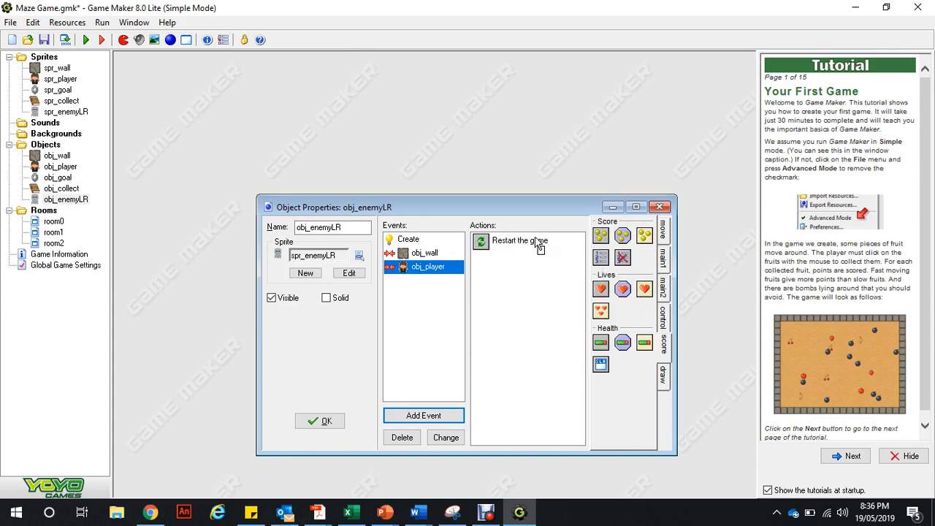
left_click_drag(539, 247, 539, 246)
left_click(402, 366)
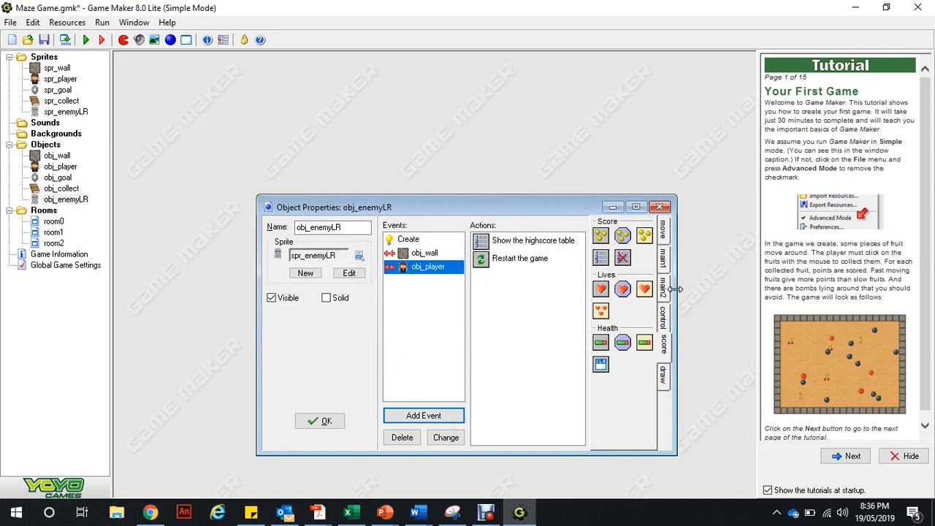
left_click(664, 265)
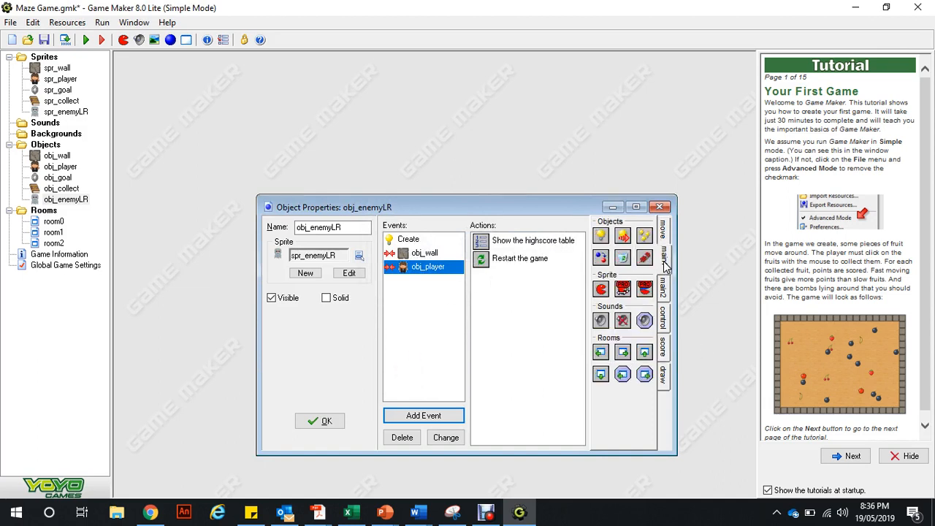
left_click(665, 287)
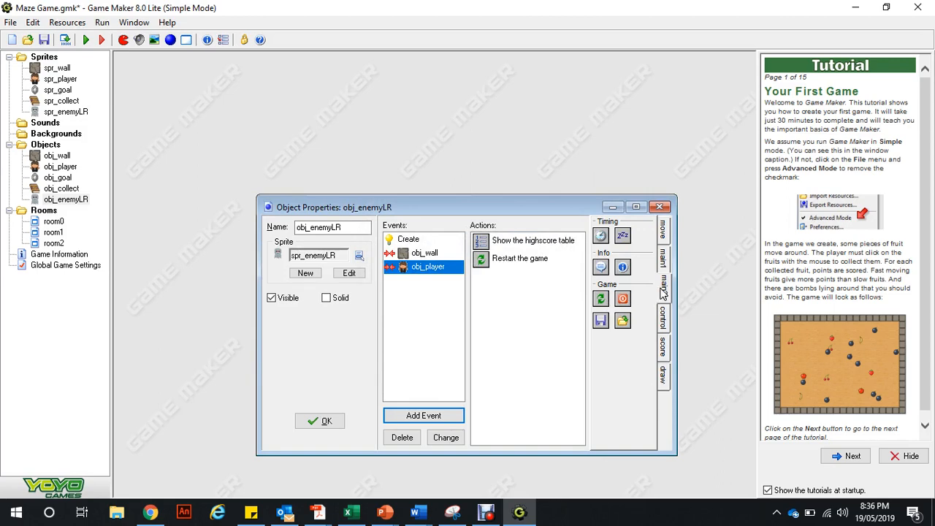
left_click(322, 424)
- Place one obj_enemyLR in room2, directly beneath the long inner wall in the goal's chamber, and save the room
double_click(53, 242)
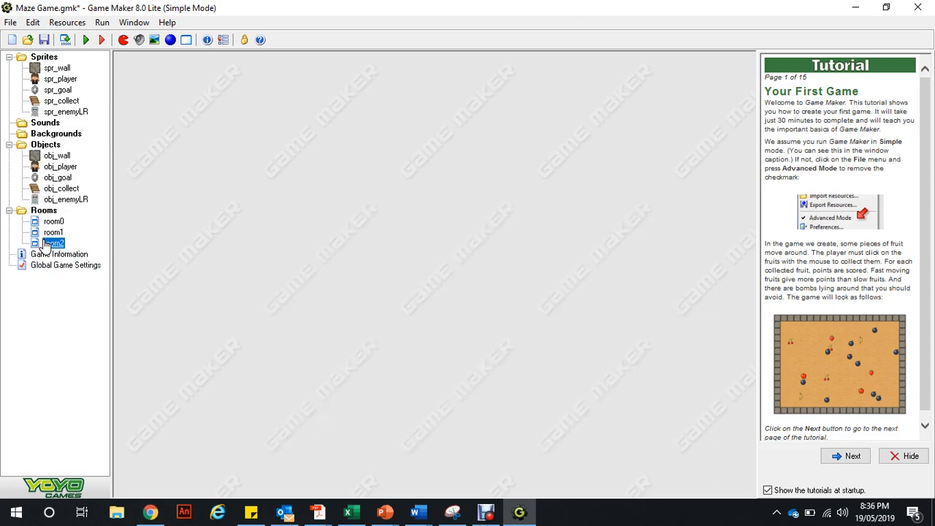
left_click(514, 65)
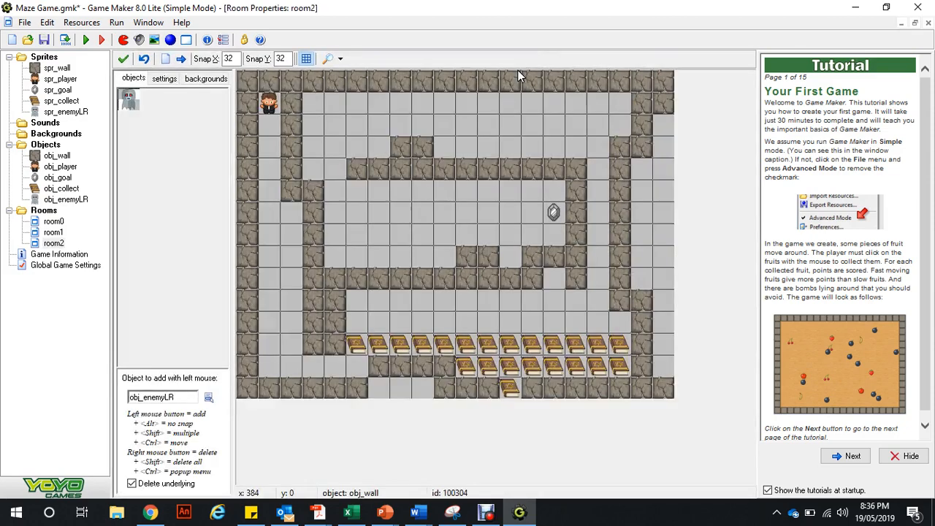
left_click(431, 199)
left_click(123, 62)
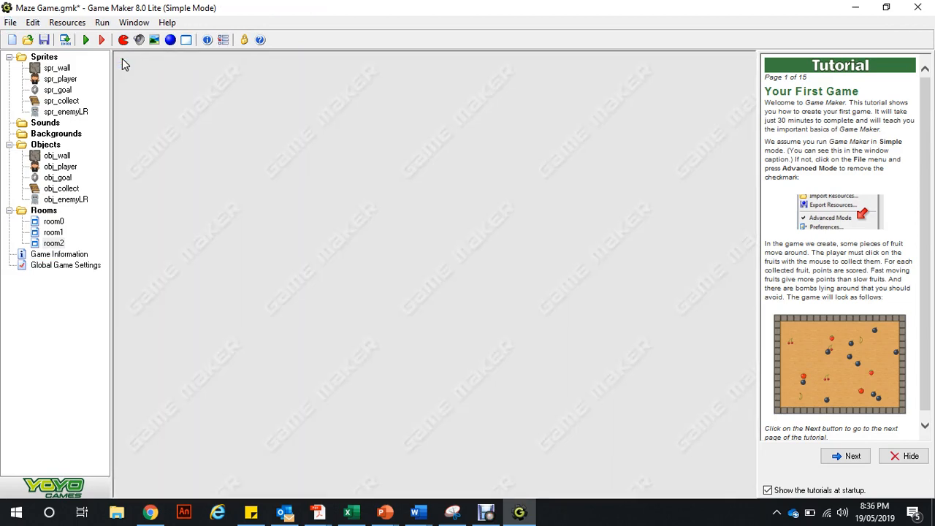
- Run the game, skip ahead to the room with the ghost, and steer the player down and along the upper row of books
left_click(86, 41)
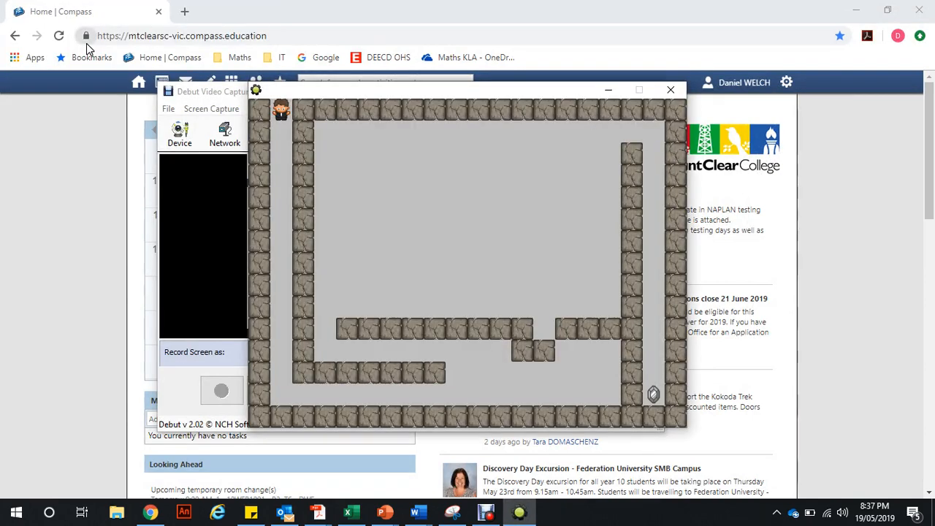
key("n")
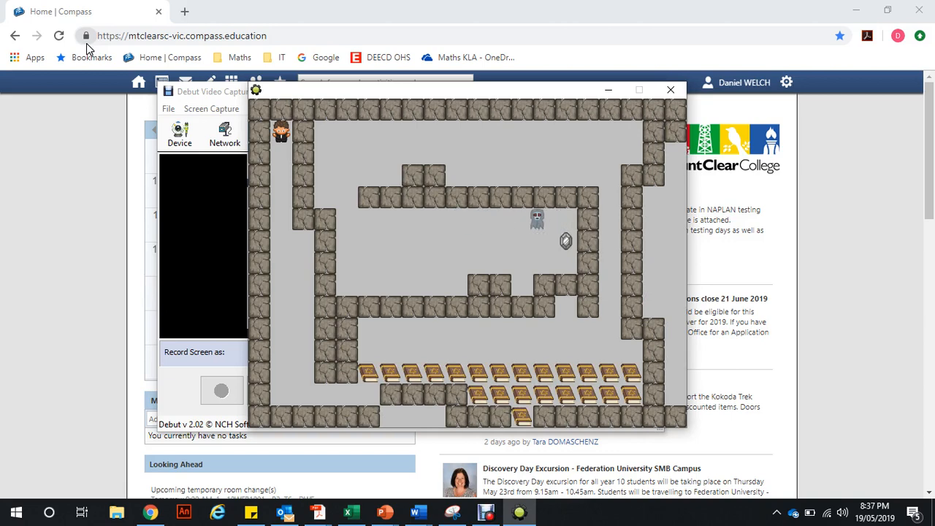
key("Down")
key("Down")
key("Down")
key("Down")
key("Down")
key("Down")
key("Down")
key("Down")
key("Down")
key("Right")
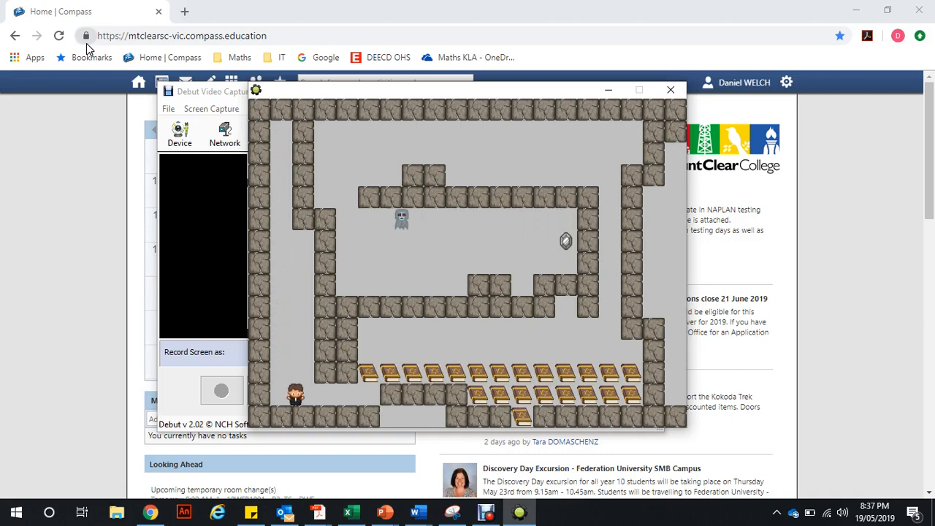
key("Right")
key("Right")
key("Right")
key("Up")
key("Right")
key("Right")
key("Right")
key("Right")
key("Right")
key("Right")
key("Right")
key("Right")
key("Right")
key("Right")
key("Right")
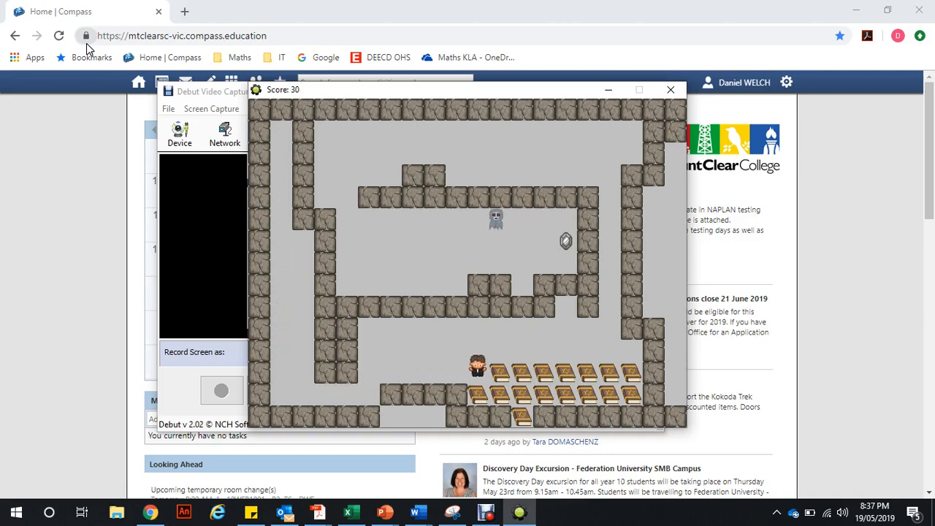
- Steer the player around the upper corridor and past the ghost to the goal, and end the test run
key("Up")
key("Up")
key("Up")
key("Up")
key("Up")
key("Up")
key("Up")
key("Up")
key("Up")
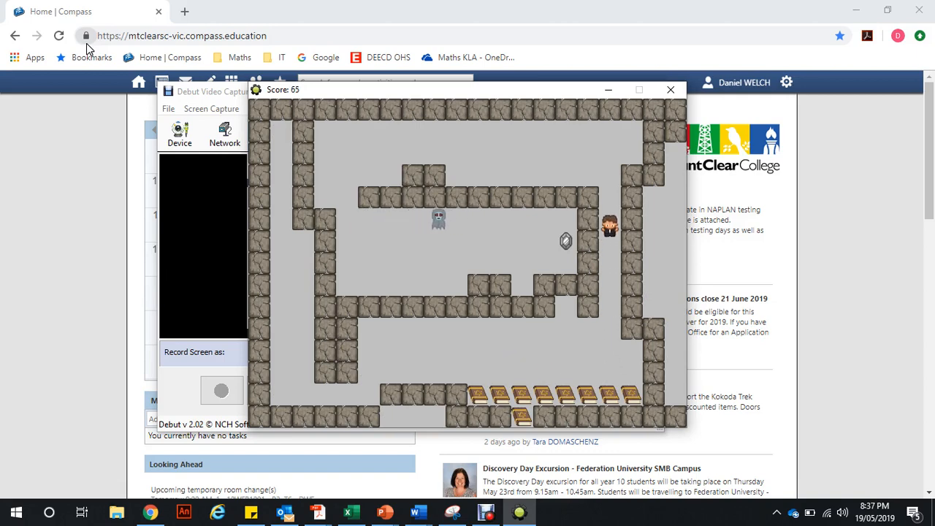
key("Left")
key("Left")
key("Left")
key("Left")
key("Left")
key("Left")
key("Left")
key("Left")
key("Left")
key("Left")
key("Left")
key("Left")
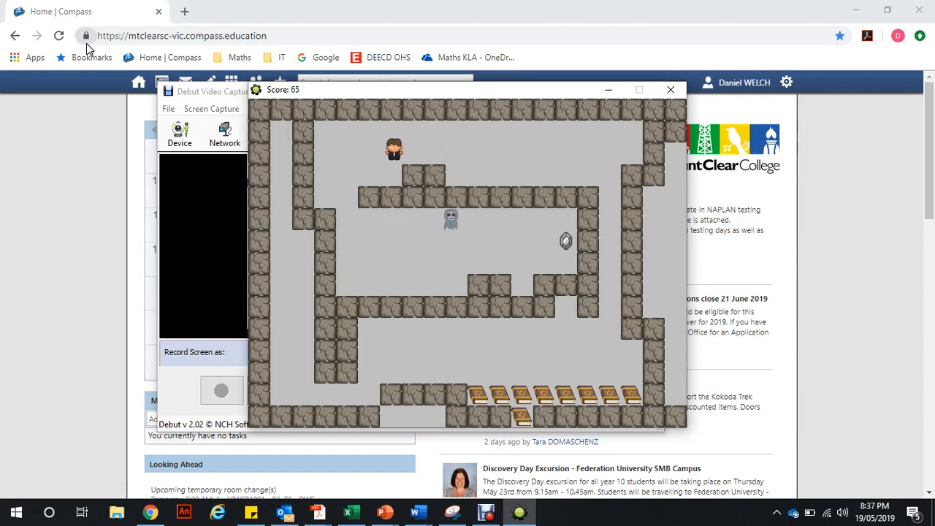
key("Right")
key("Down")
key("Down")
key("Down")
key("Down")
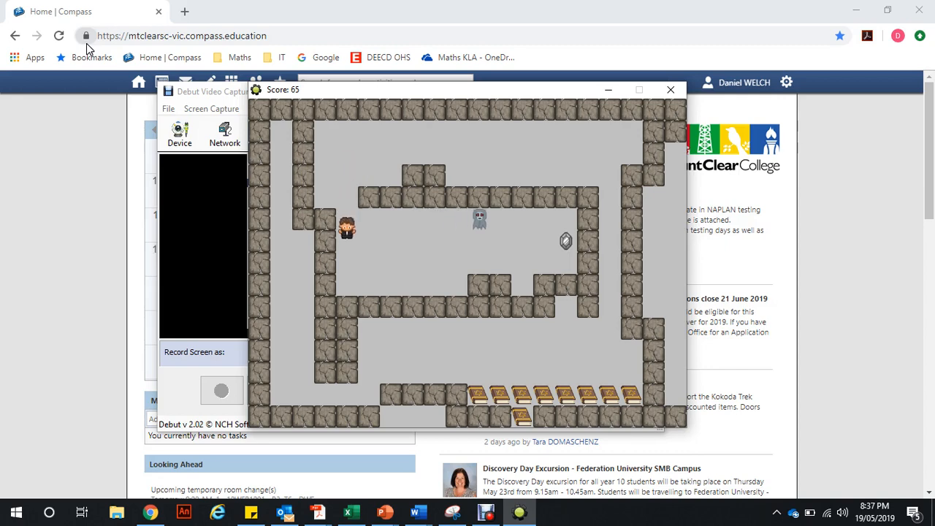
key("Right")
key("Right")
key("Right")
key("Right")
key("Right")
key("Right")
key("Right")
key("Right")
key("Right")
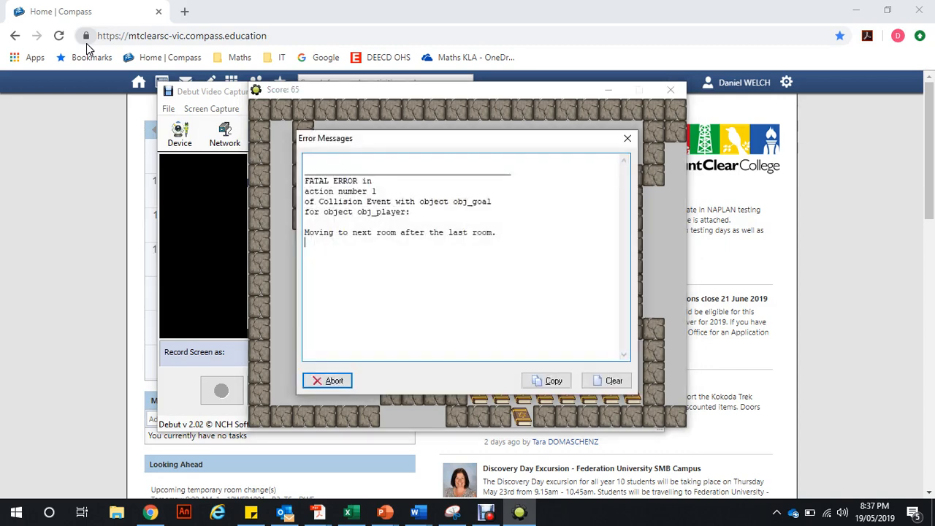
key("Return")
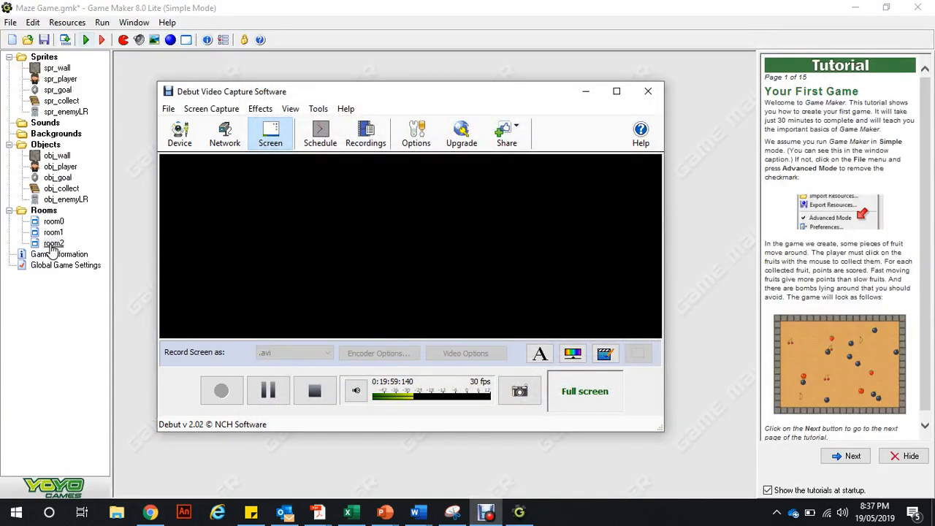
- Create a new room, enlarge its editor, and set its grid snap to 32 by 32
left_click(149, 247)
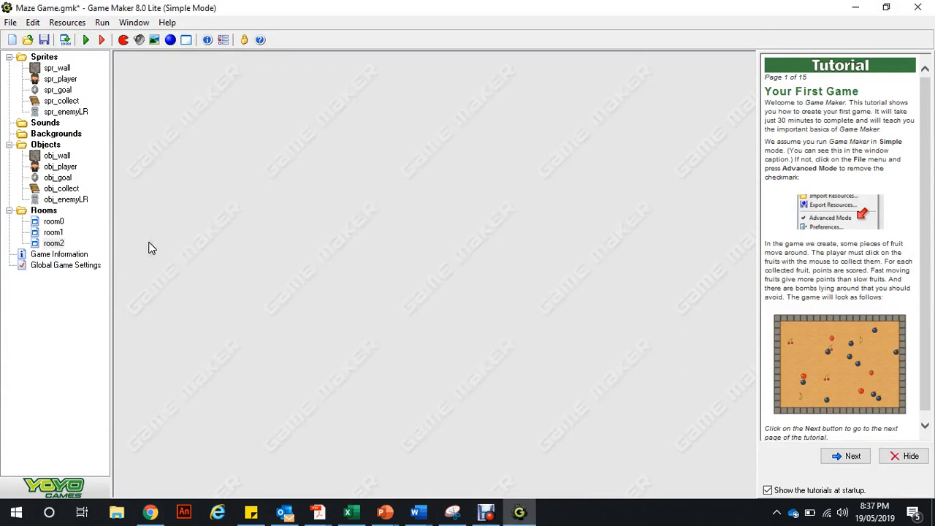
left_click(186, 40)
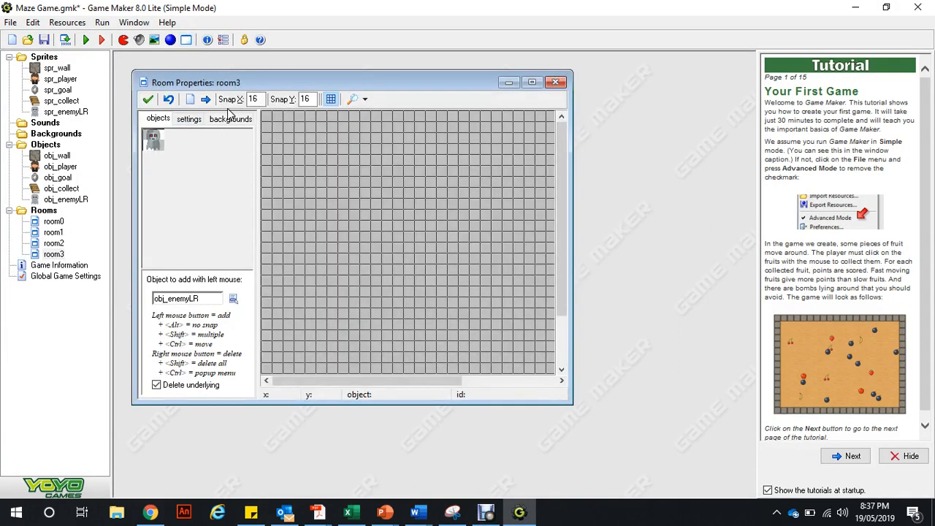
left_click(531, 82)
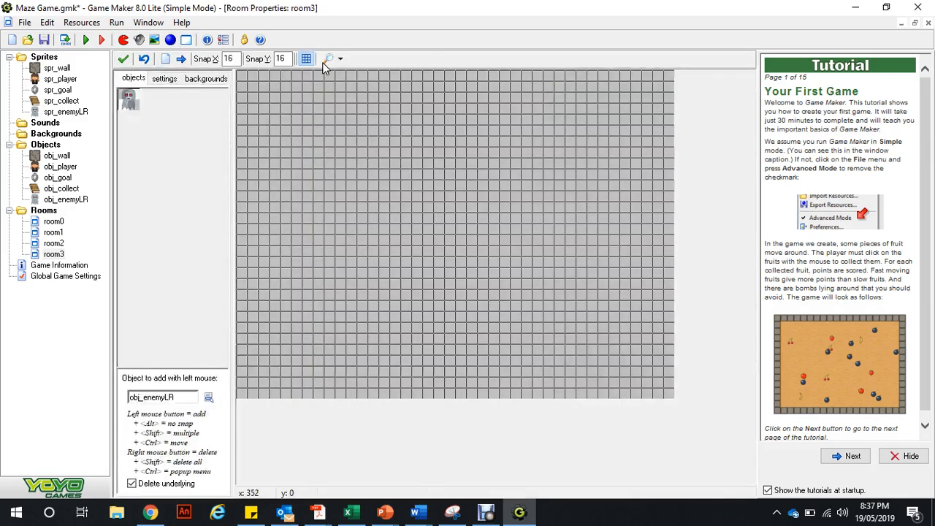
double_click(240, 60)
type("32")
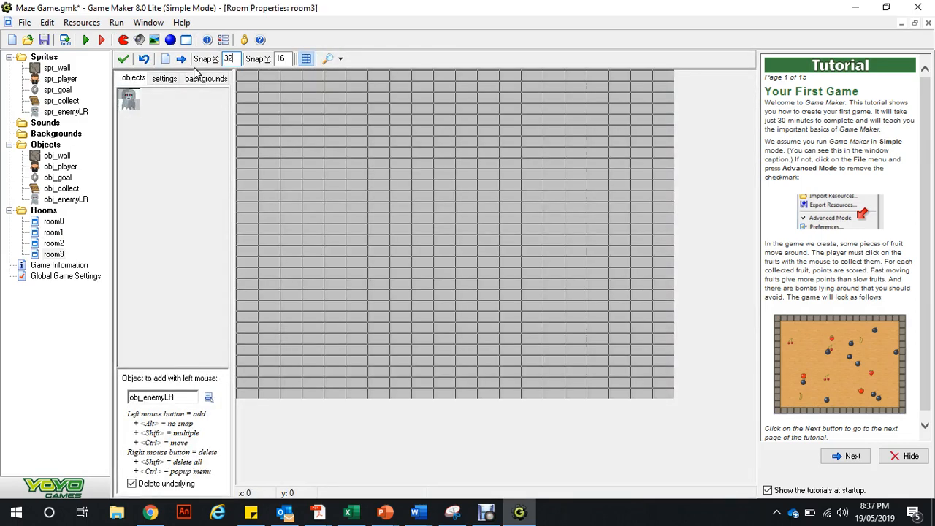
key("Tab")
type("32")
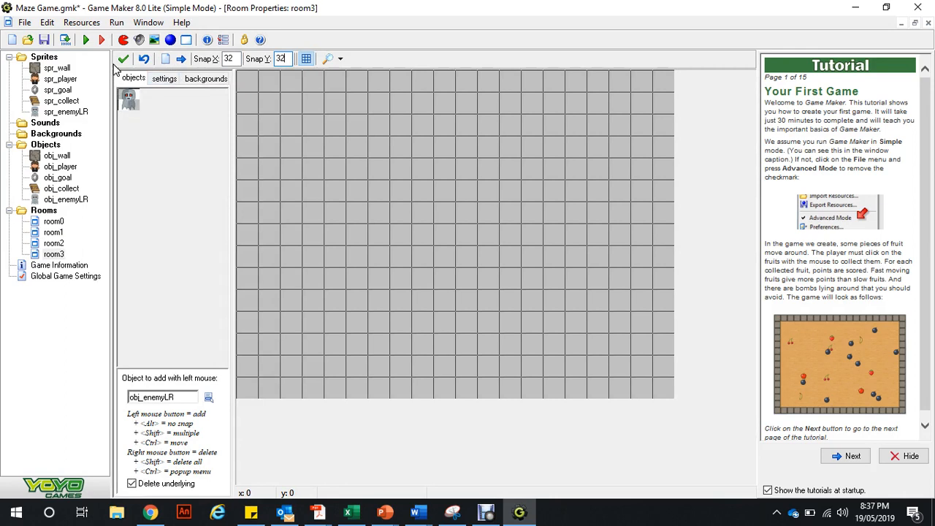
- Build a closed obj_wall border around room3, with short wall stubs above and beside the lower-right corner cell
left_click(207, 398)
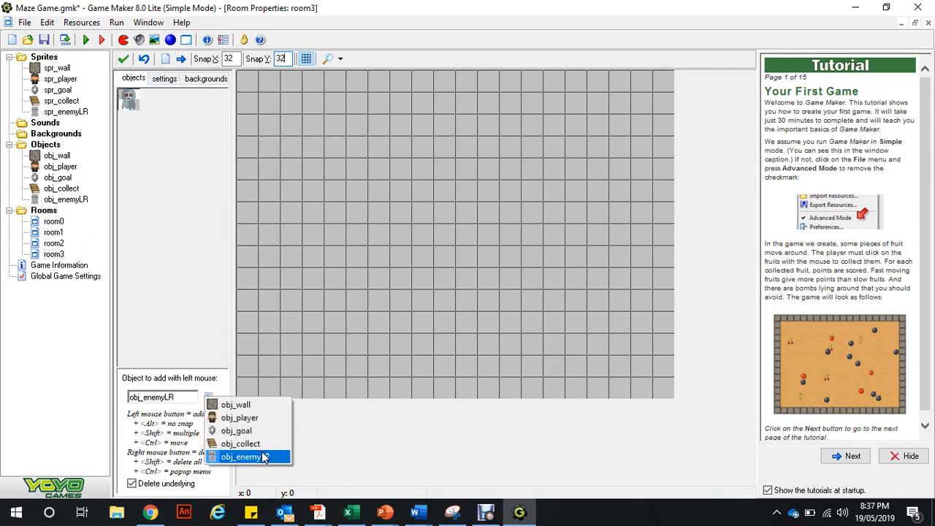
left_click(238, 406)
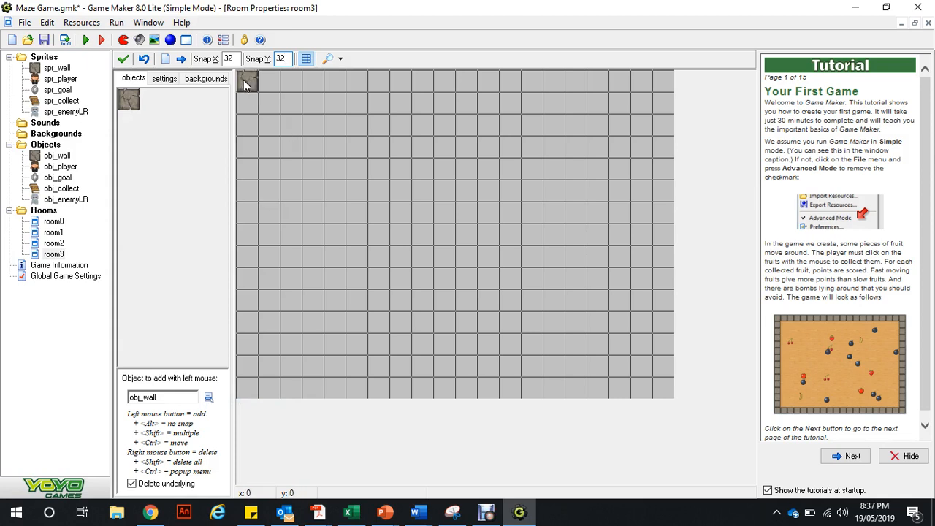
mouse_move(245, 85)
left_mouse_down("shift")
mouse_move(246, 394)
mouse_move(536, 417)
mouse_move(507, 405)
mouse_move(575, 398)
mouse_move(510, 395)
mouse_move(642, 389)
mouse_move(658, 207)
mouse_move(652, 82)
mouse_move(539, 59)
mouse_move(418, 55)
mouse_move(307, 73)
left_mouse_up("shift")
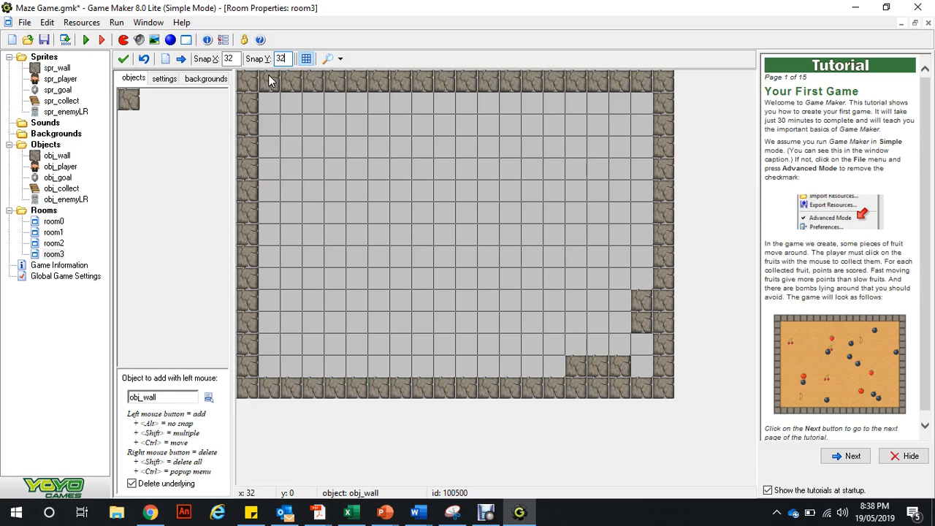
- Place obj_player in the upper-left corner cell inside room3's wall border
left_click(209, 397)
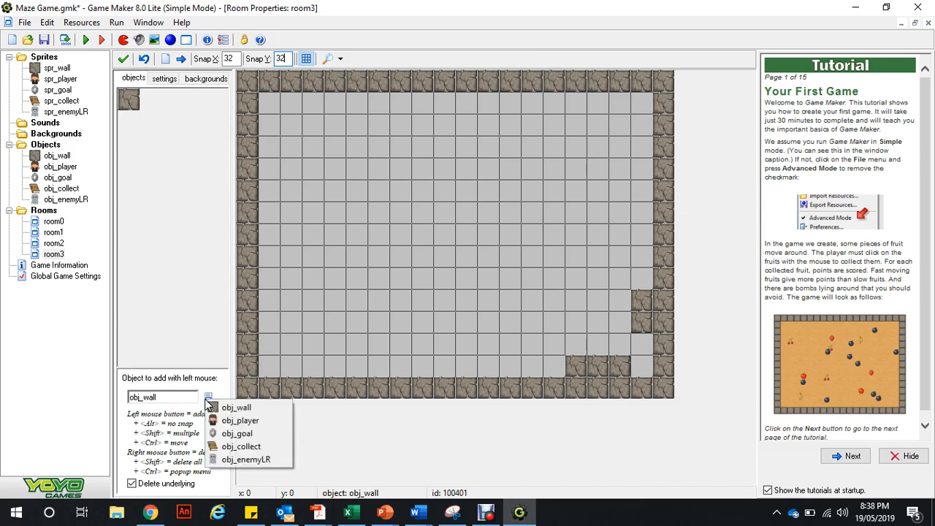
left_click(241, 421)
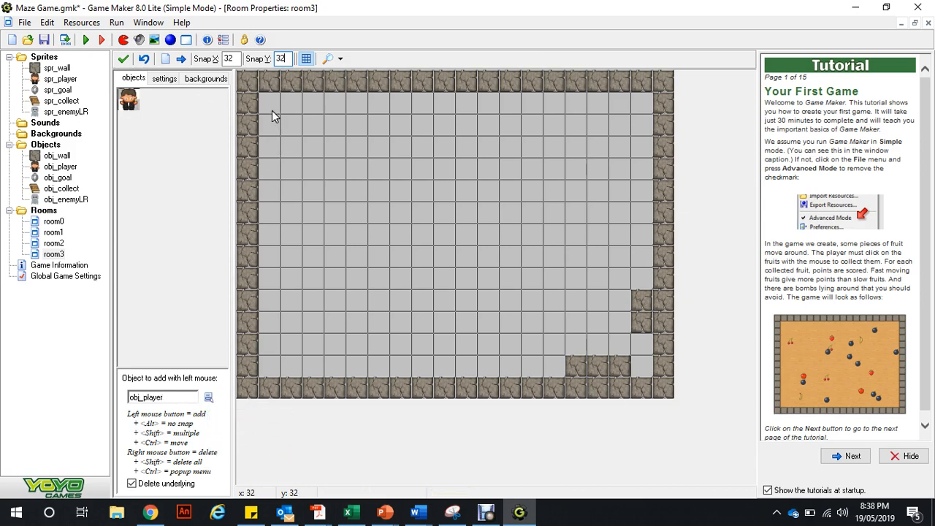
left_click(271, 110)
left_click(208, 398)
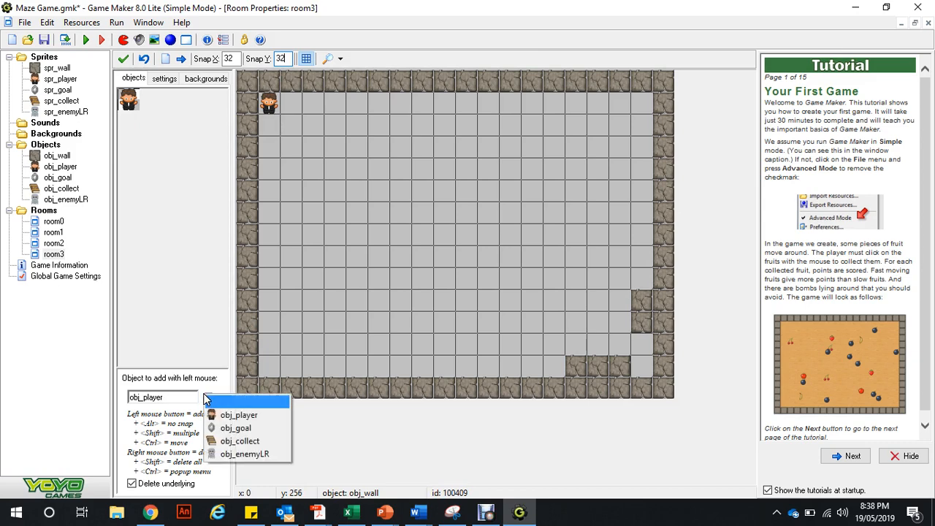
left_click(241, 414)
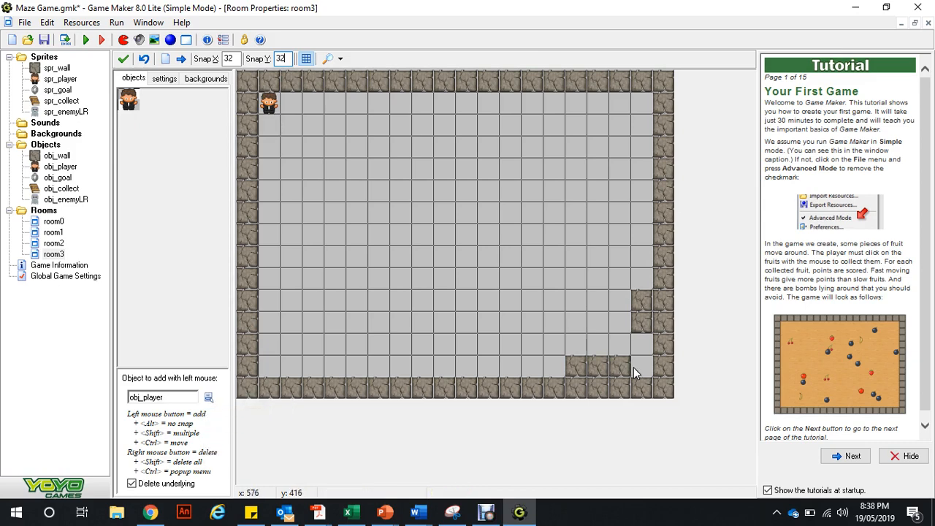
left_click(634, 368)
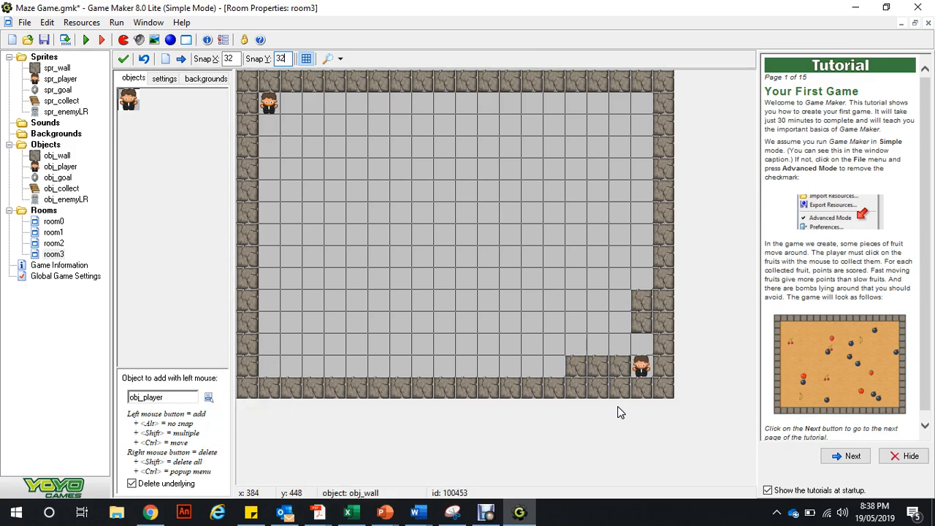
- Place obj_goal in the lower-right corner cell of room3, beside the short row of wall blocks
left_click(208, 397)
left_click(246, 435)
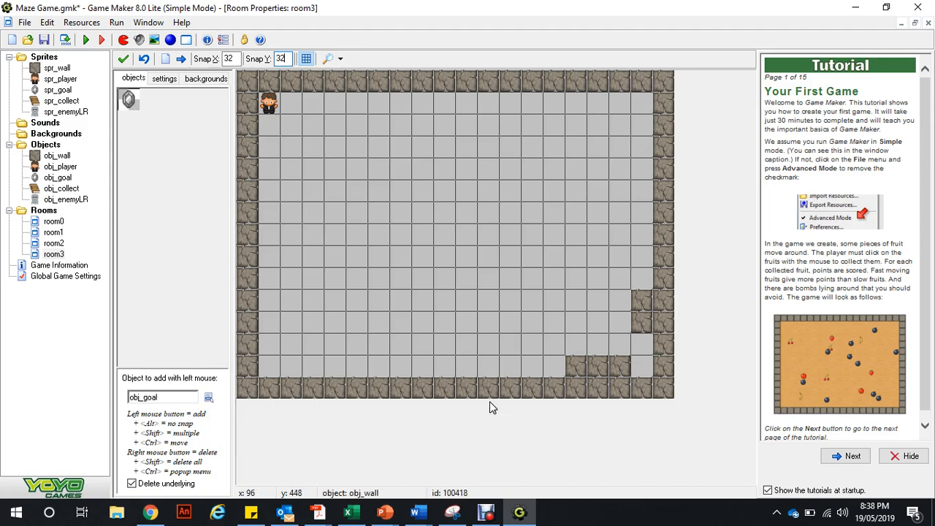
left_click(638, 367)
- Fill a full-height column of obj_collect books down the middle of room3, from the upper wall to the lower wall
left_click(208, 397)
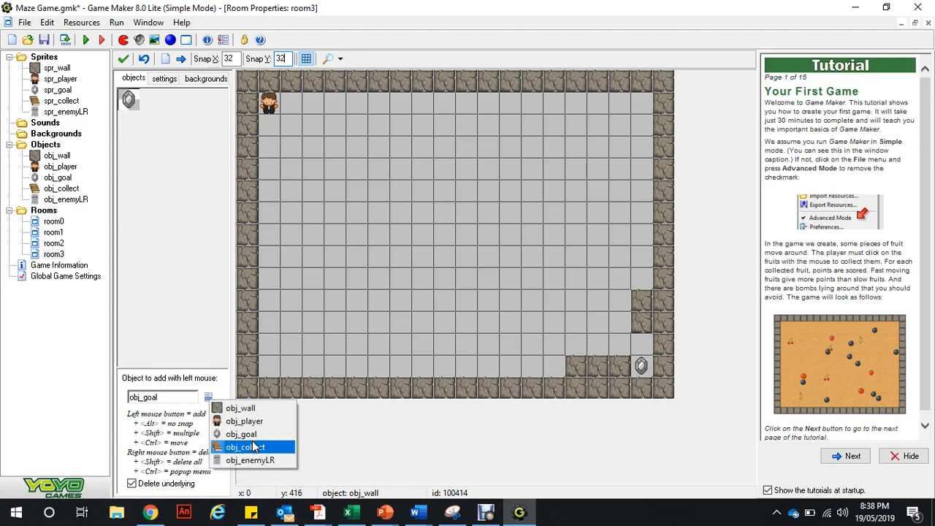
left_click(254, 447)
left_click_drag(439, 99, 444, 194)
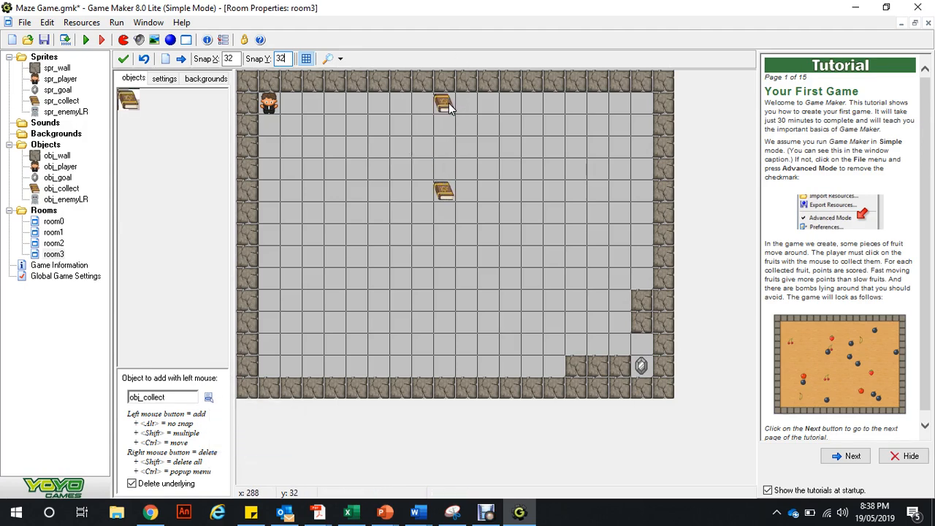
left_click_drag(449, 107, 447, 278, "shift")
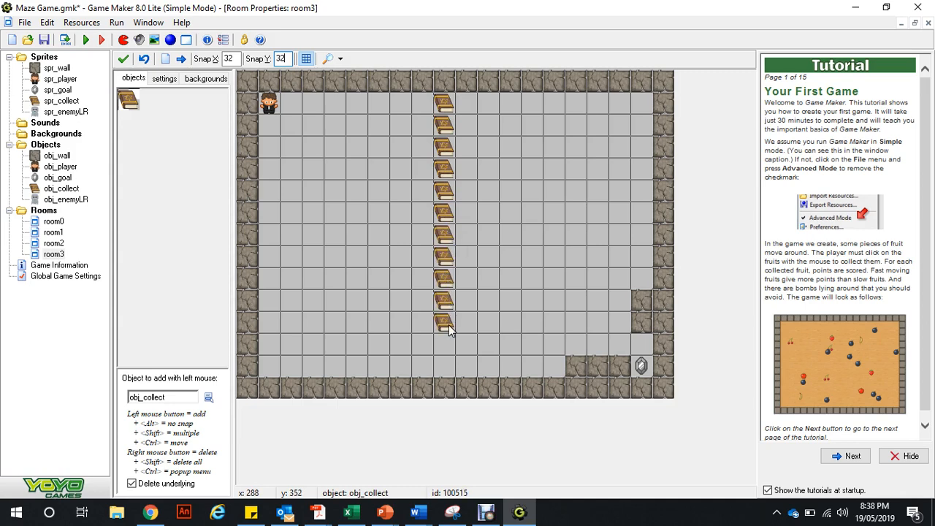
left_click_drag(449, 330, 449, 367, "shift")
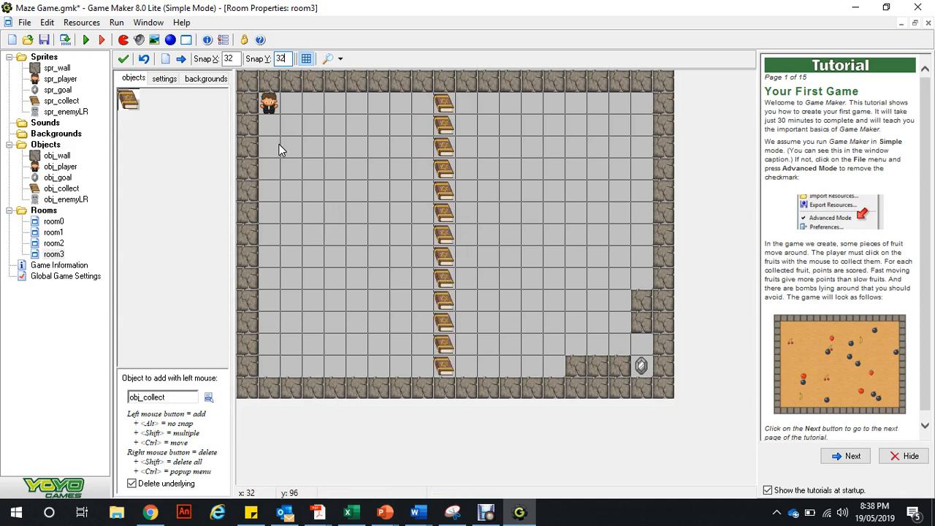
- Place four obj_enemyLR ghosts on different rows of room3, two on each side of the book column, and save the room
left_click(208, 397)
left_click(244, 464)
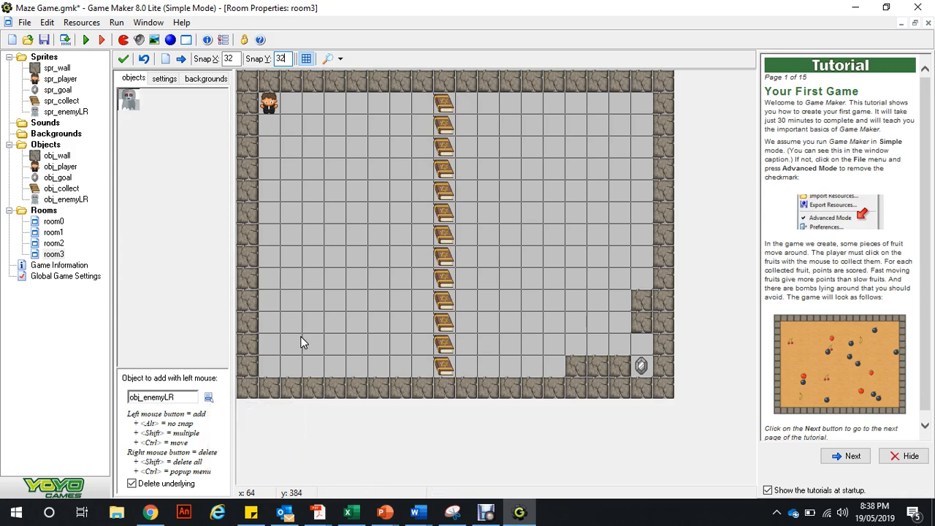
left_click(270, 320)
left_click(271, 277)
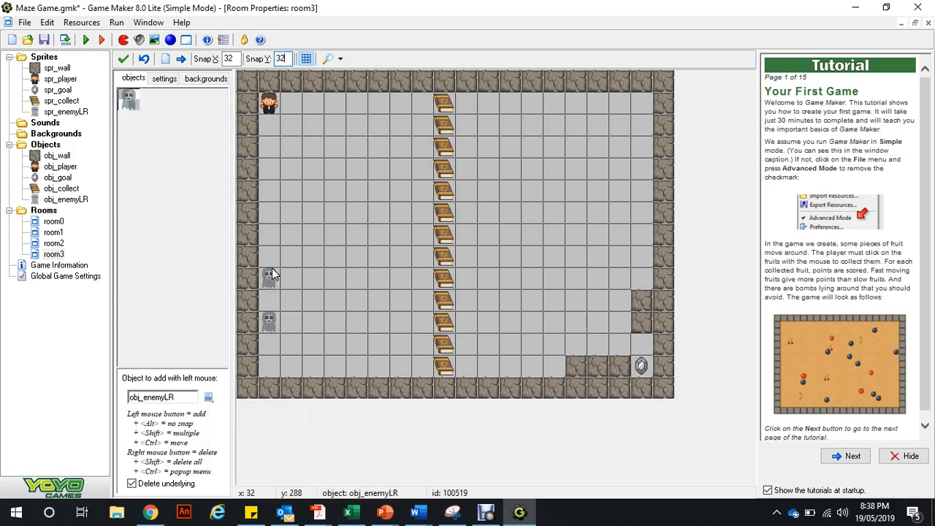
left_click(269, 235)
right_click(269, 234)
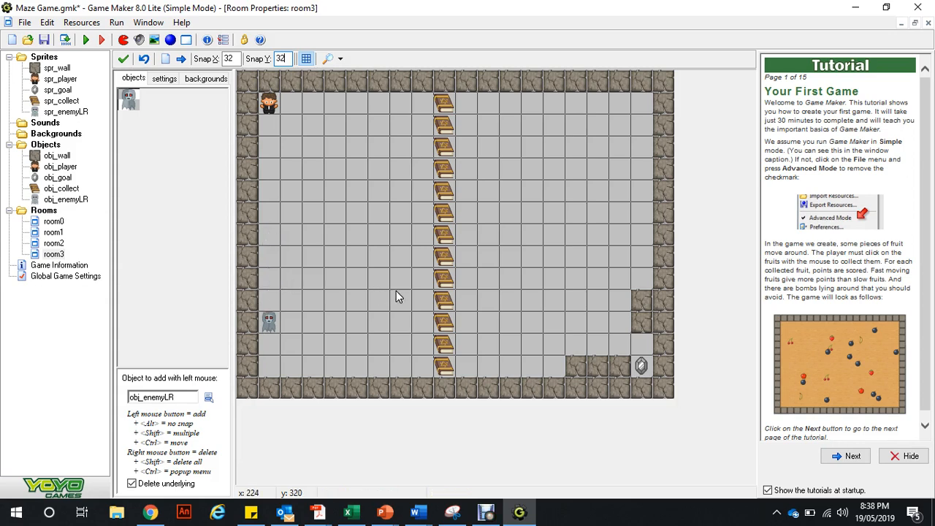
left_click(425, 284)
left_click(549, 234)
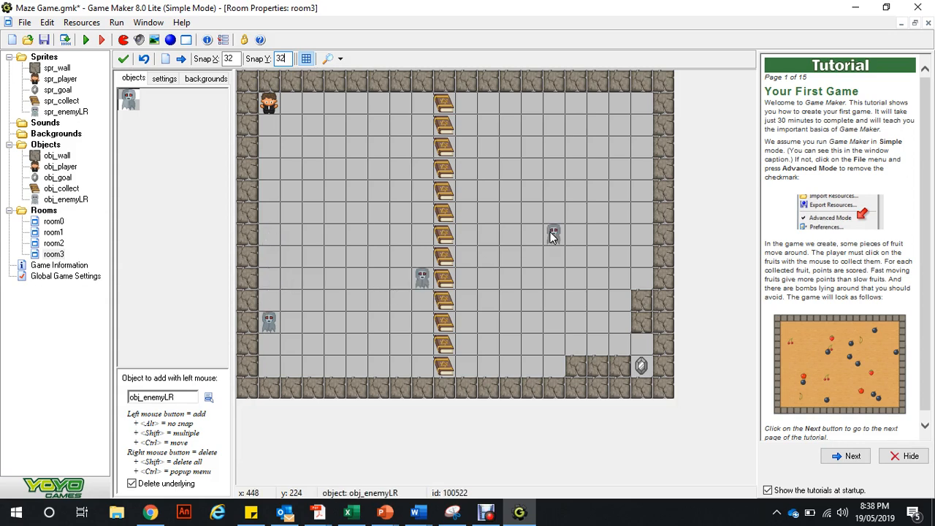
left_click(596, 168)
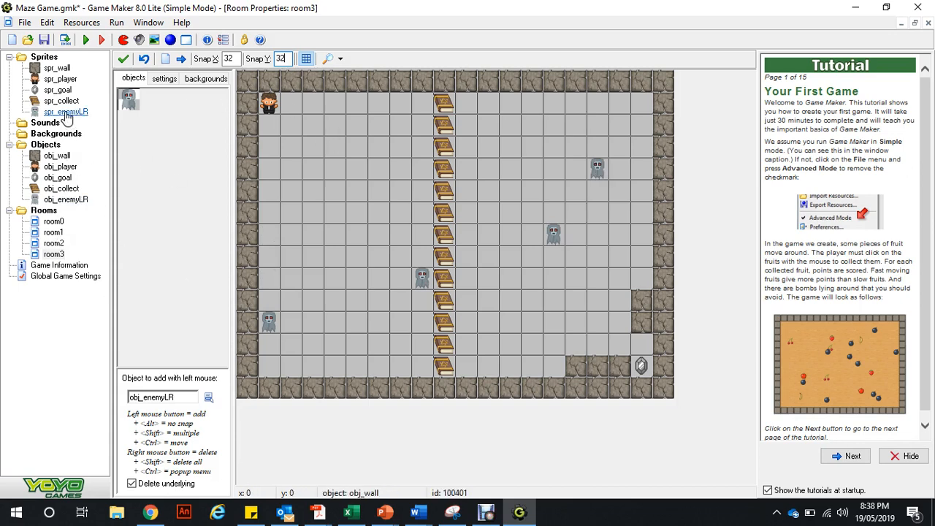
left_click(124, 60)
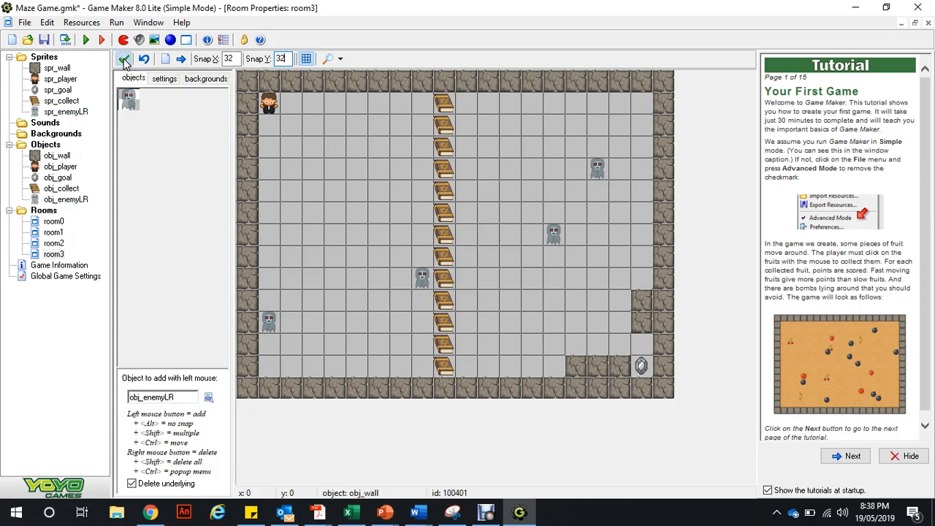
key("Return")
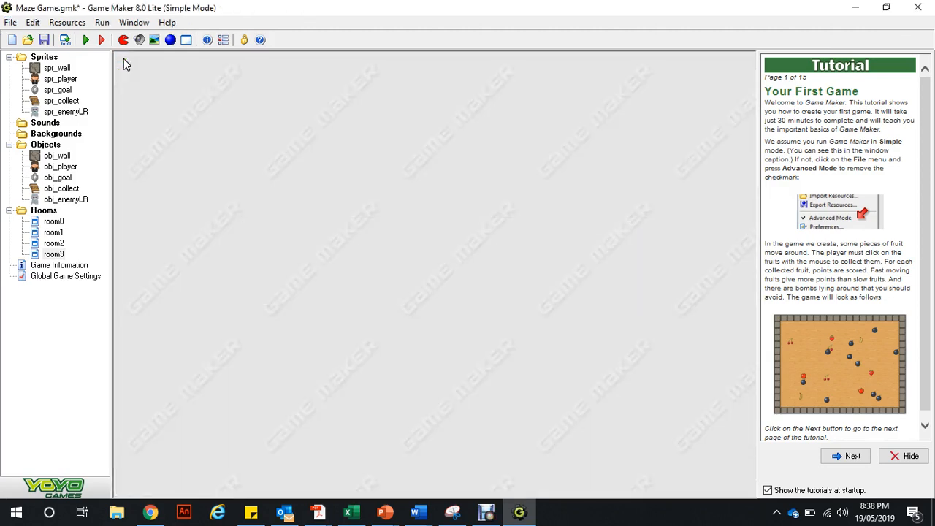
- Run the game and skip ahead through the earlier rooms to room3
left_click(86, 40)
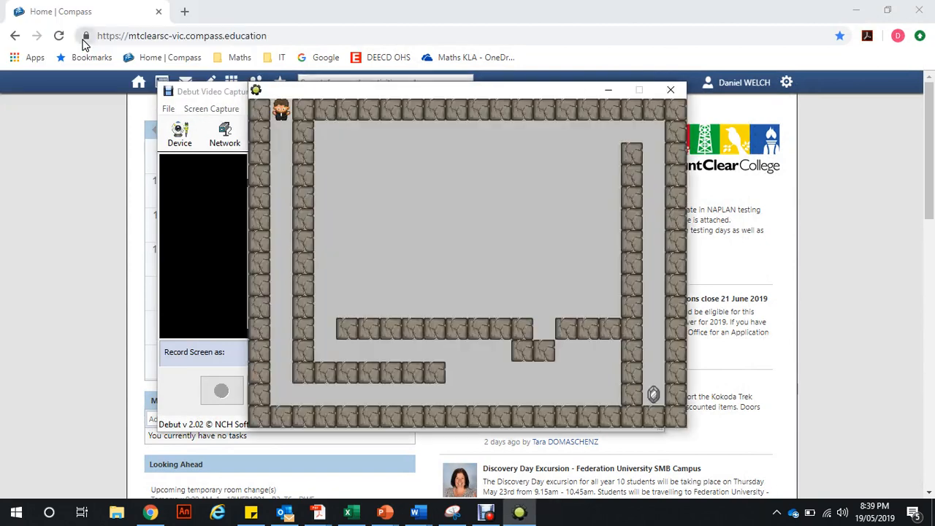
key("n")
key("n")
key("n")
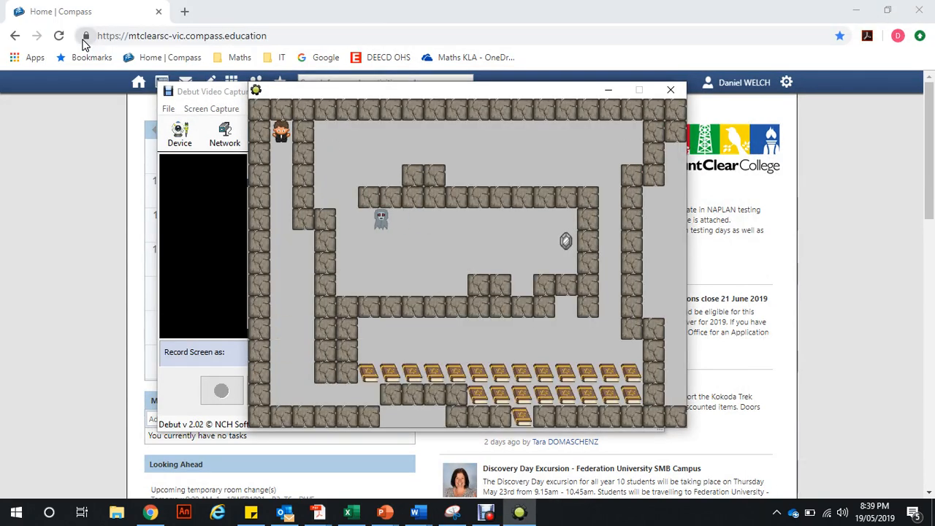
- Steer the player to the book column, down through it and across to the goal, then end the test run and return to the editor
key("Right")
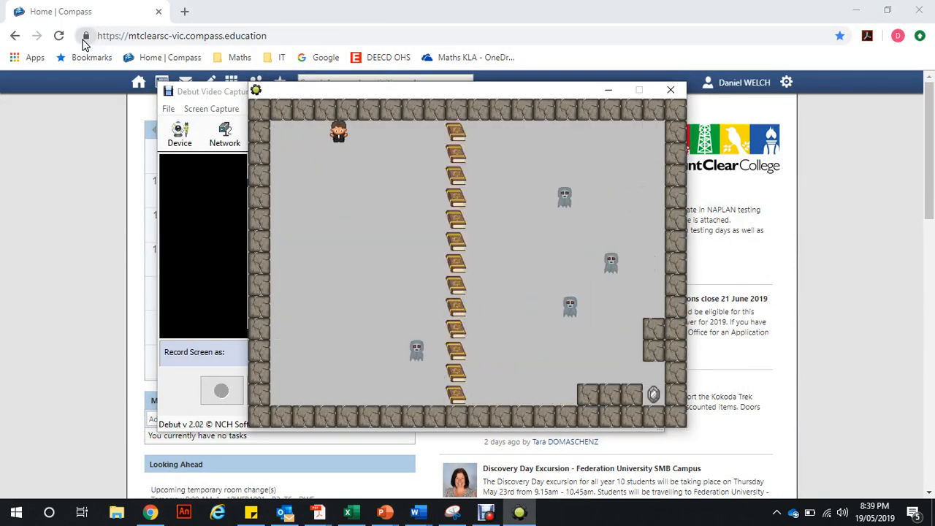
key("Down")
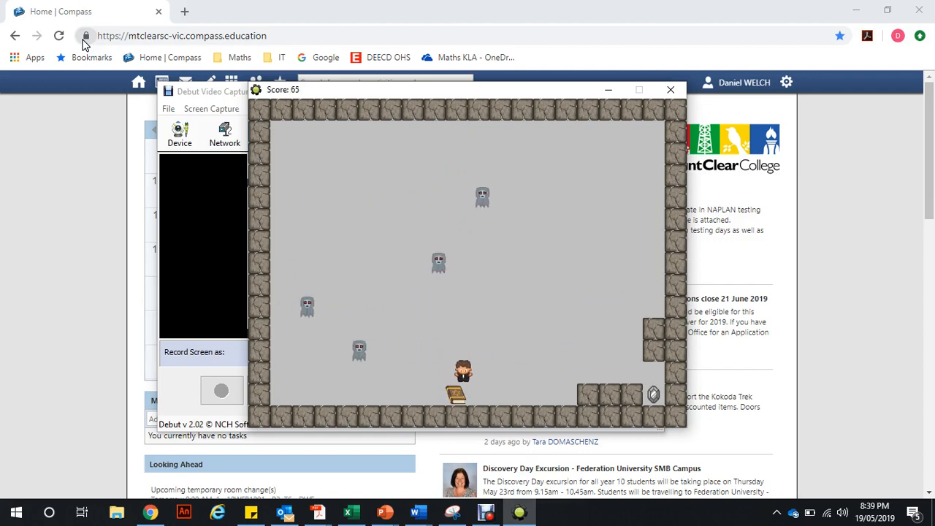
key("Right")
key("Right")
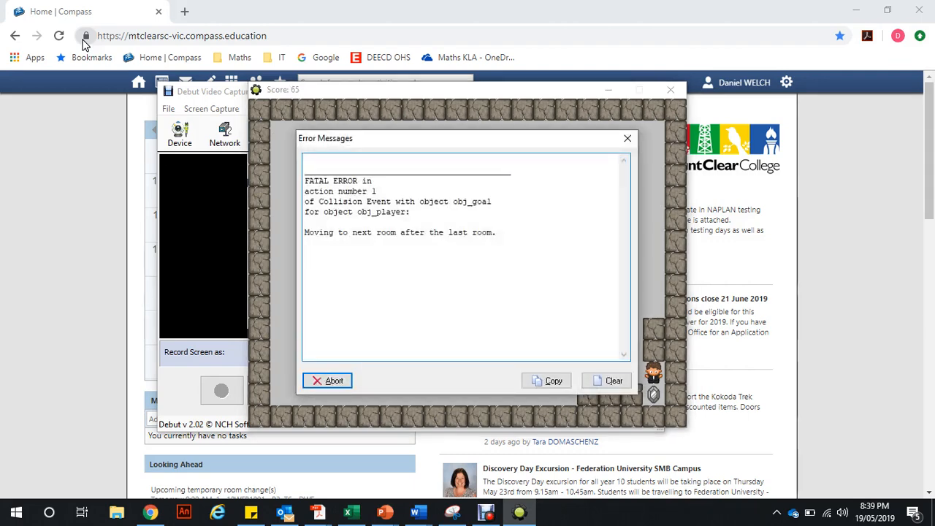
key("Return")
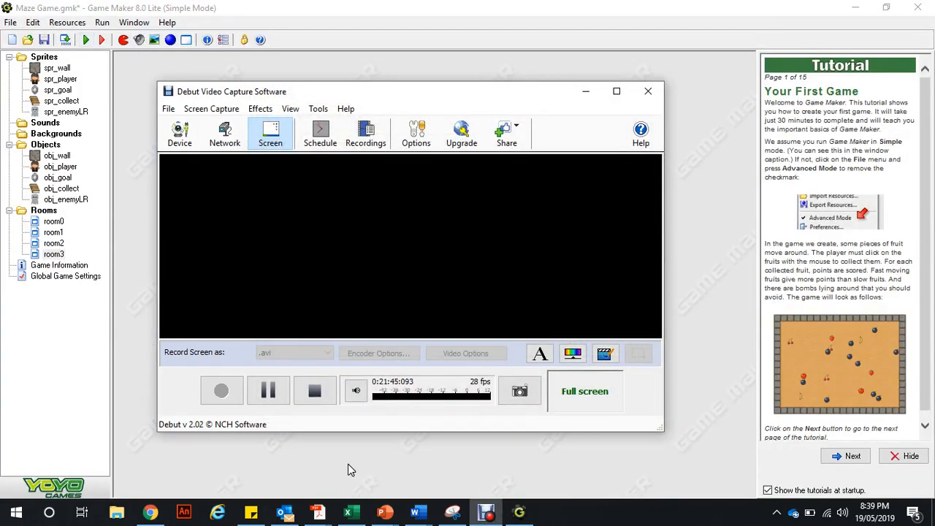
left_click(519, 512)
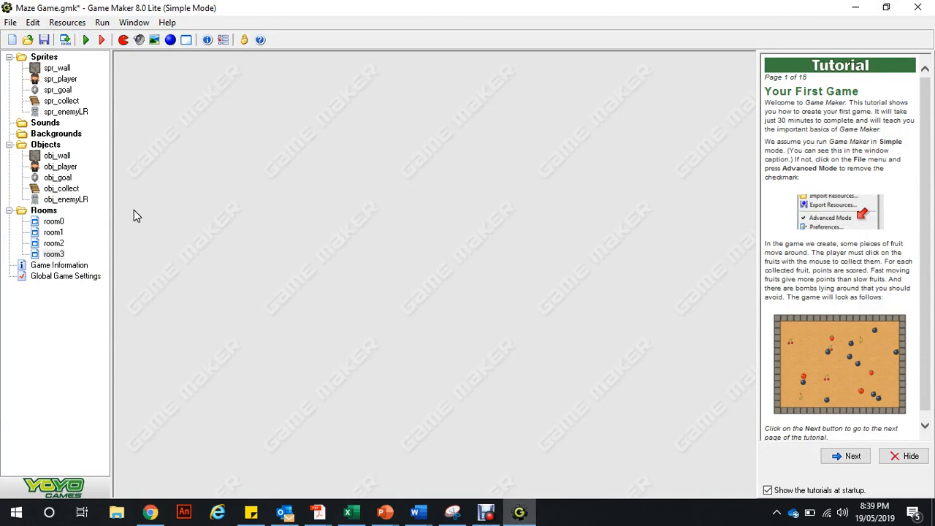
- Create a new sprite from the ghost image and name it spr_enemyUD
left_click(123, 40)
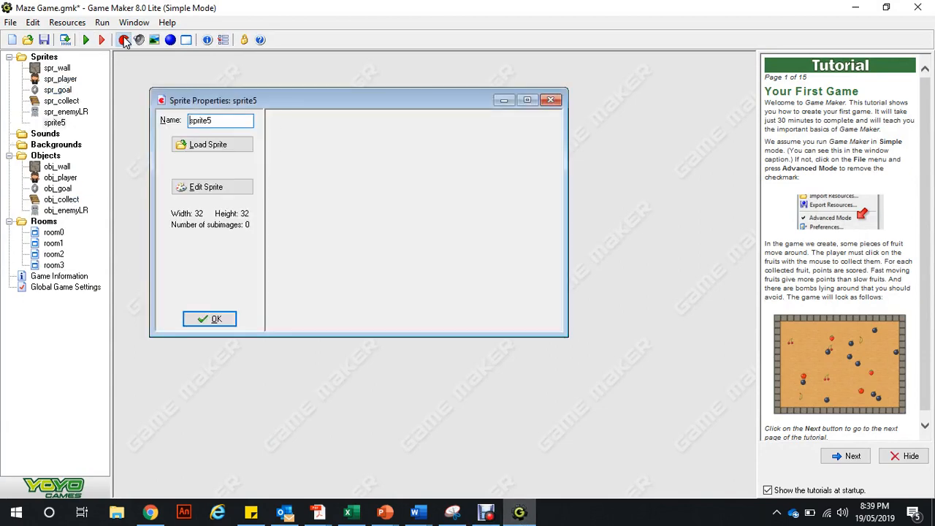
left_click(194, 144)
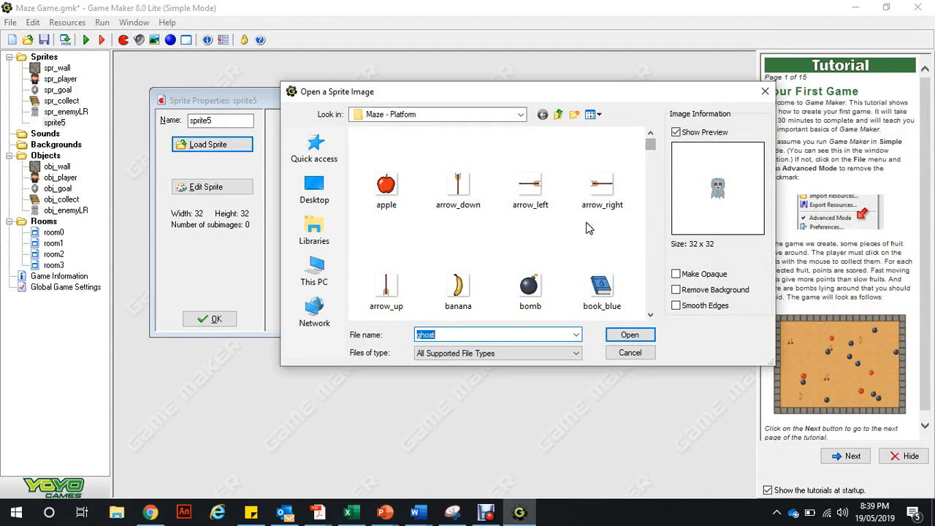
left_click(632, 335)
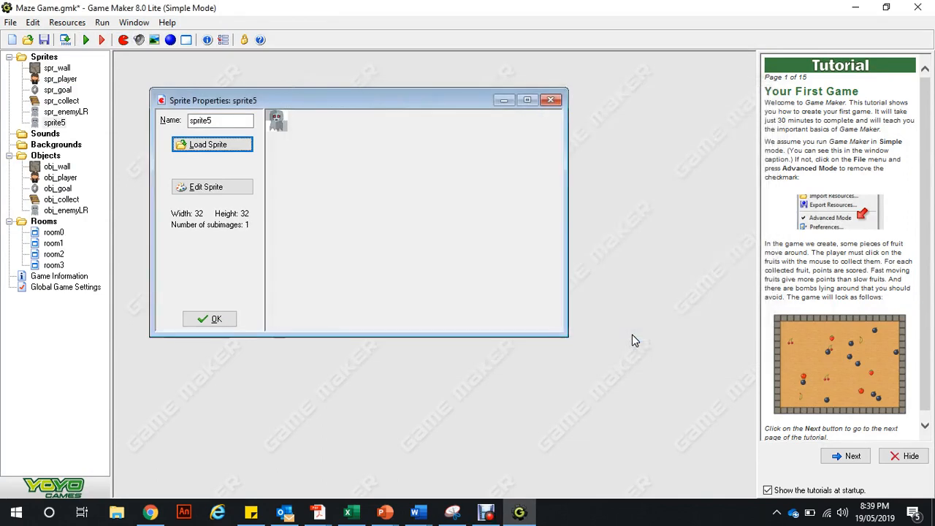
left_click(211, 122)
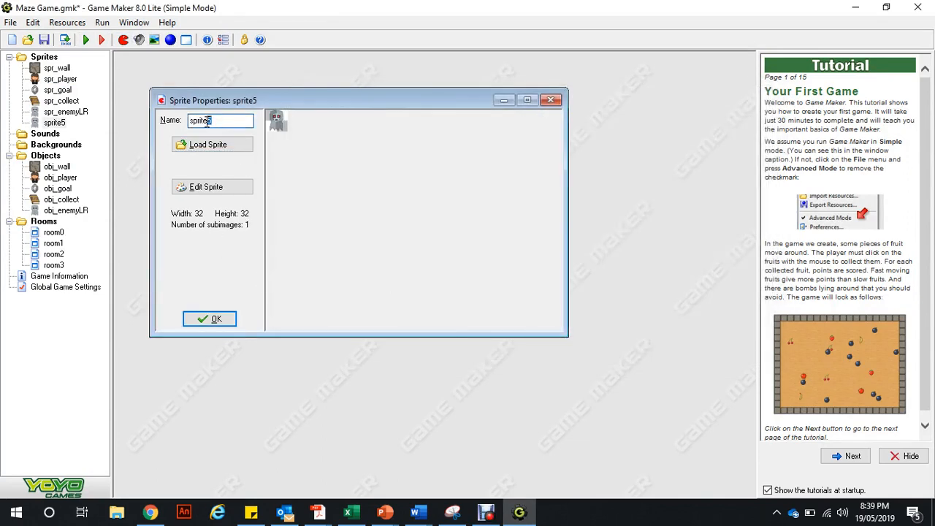
key("BackSpace")
type("_enemyUD")
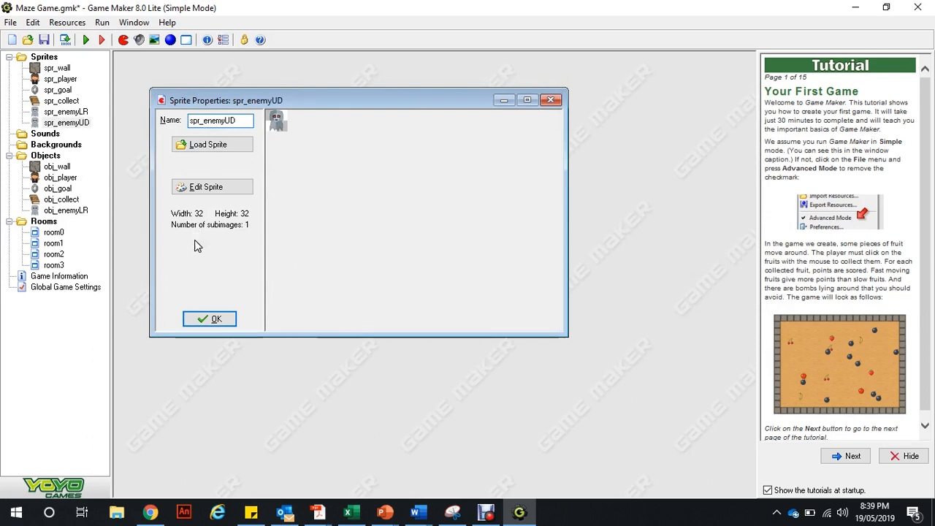
left_click(206, 322)
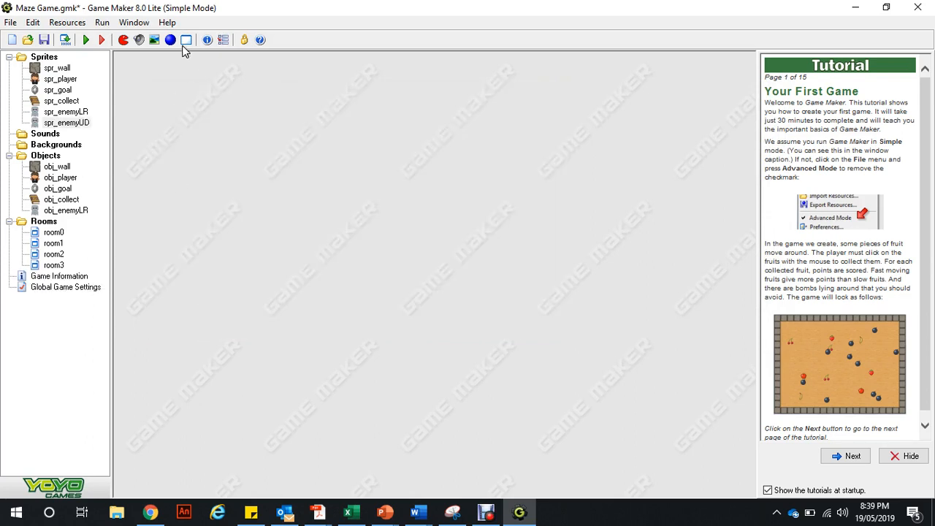
- Create a new object named obj_enemyUD that uses the spr_enemyUD sprite
left_click(172, 42)
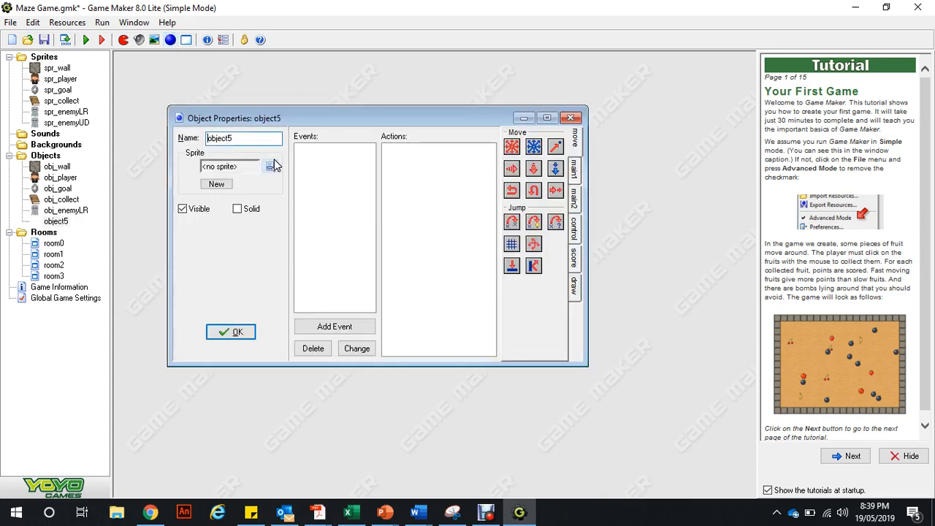
left_click(270, 167)
left_click(313, 250)
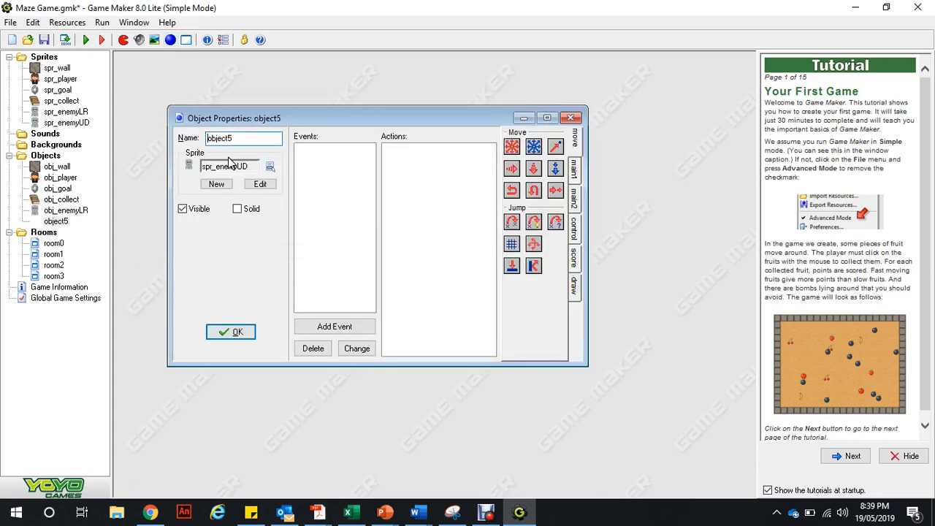
left_click_drag(234, 138, 209, 143)
type("obj_en")
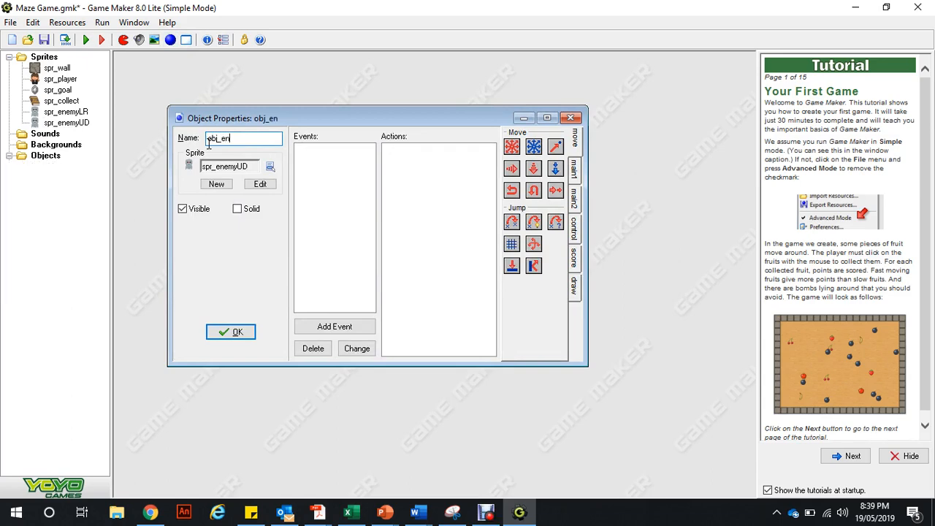
type("emyUD")
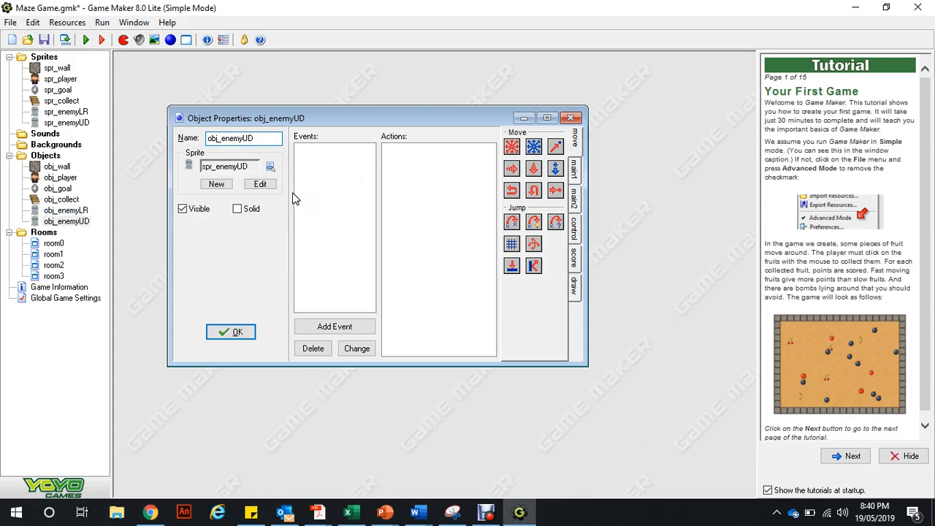
- Give obj_enemyUD a Create event with a Move Fixed action going up or down at speed 7, and save the object
left_click(342, 329)
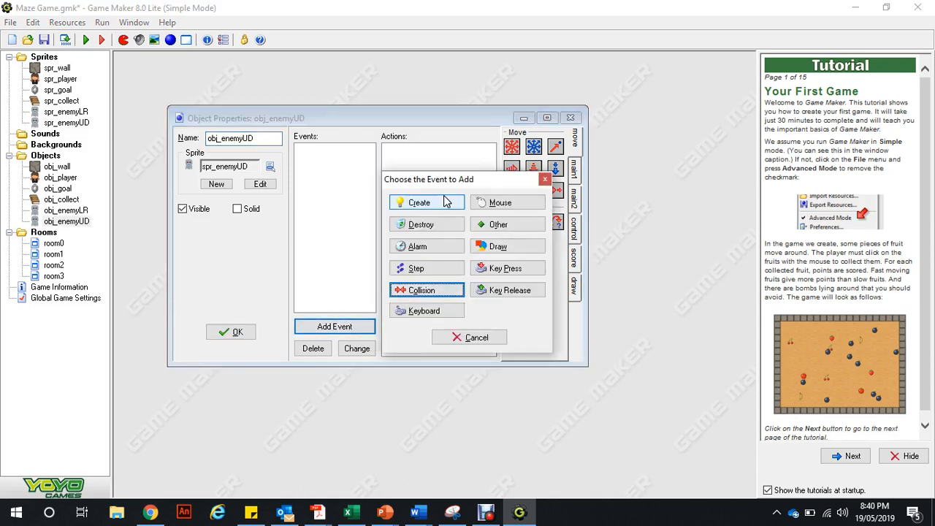
left_click(443, 206)
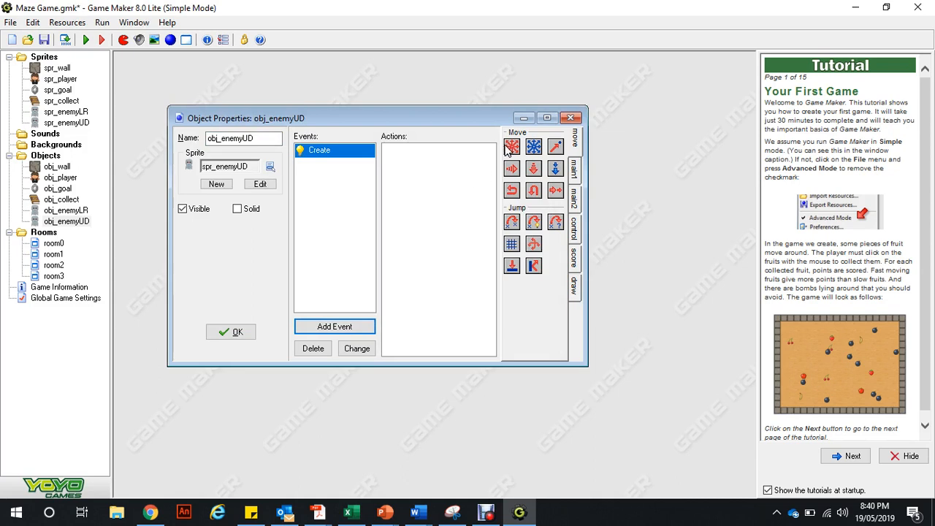
left_click_drag(510, 149, 448, 146)
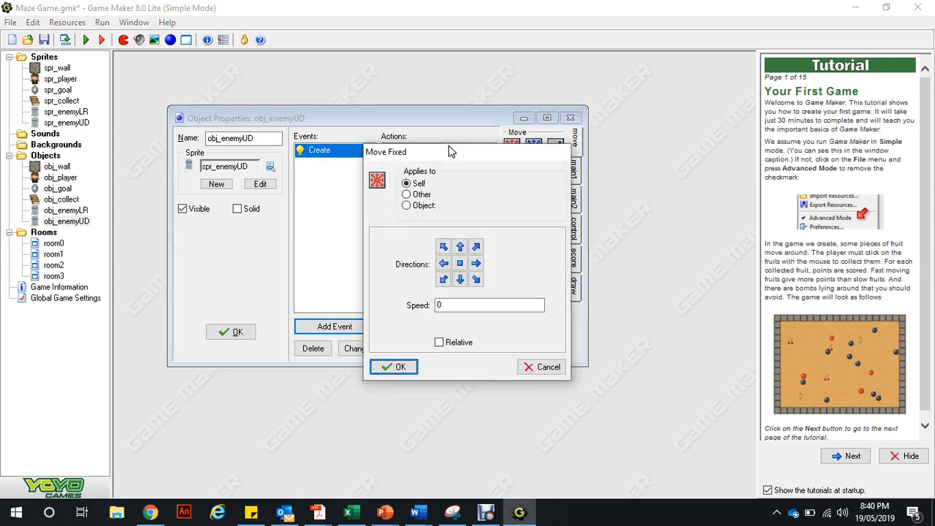
left_click(460, 247)
left_click(463, 282)
left_click_drag(464, 305, 416, 309)
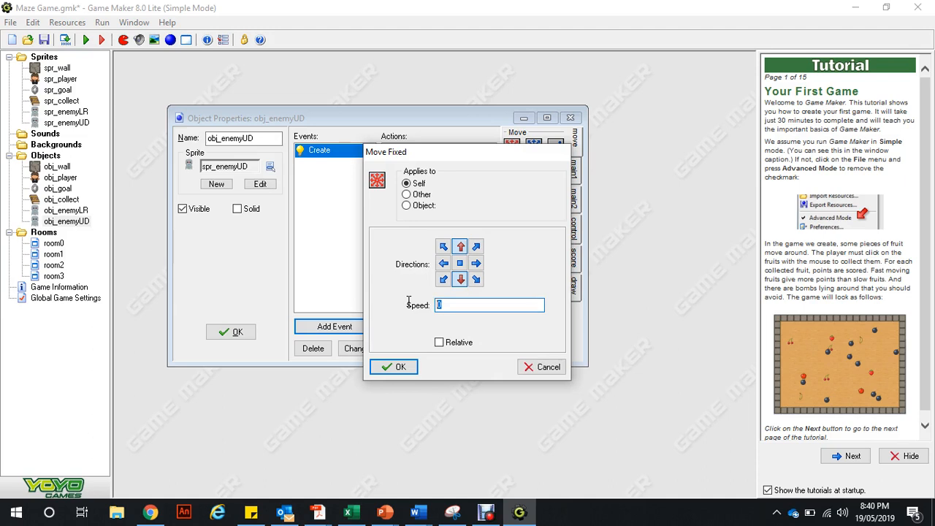
key("Return")
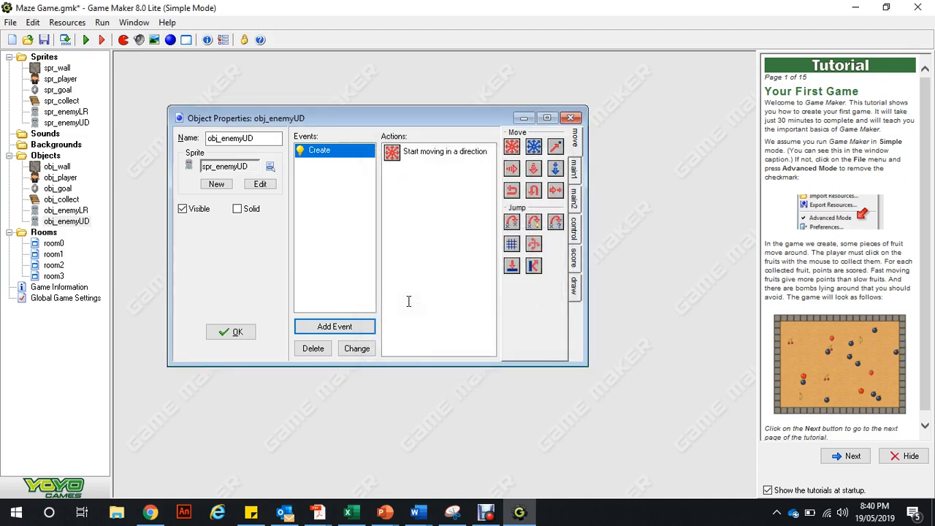
left_click(235, 333)
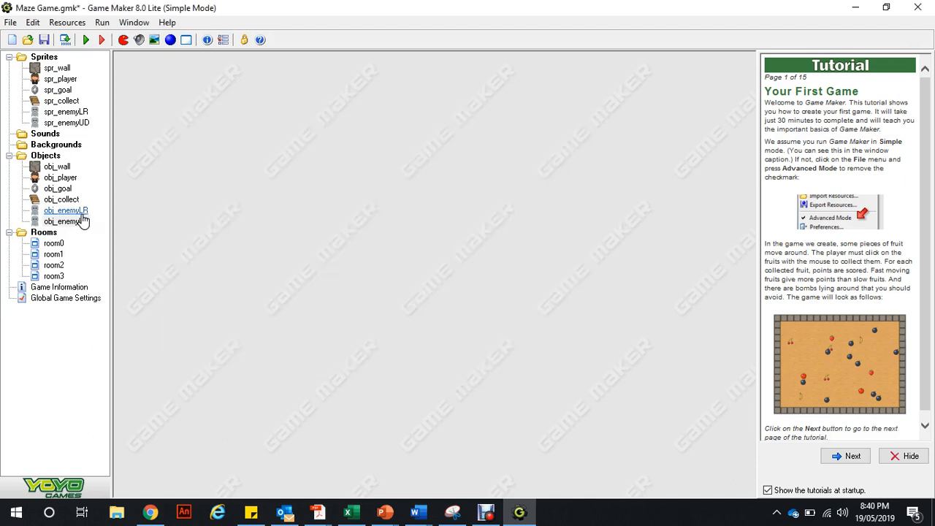
- Check the movement speed of obj_enemyLR and set the speed of obj_enemyUD's Create movement to 6 to match
double_click(81, 213)
double_click(424, 170)
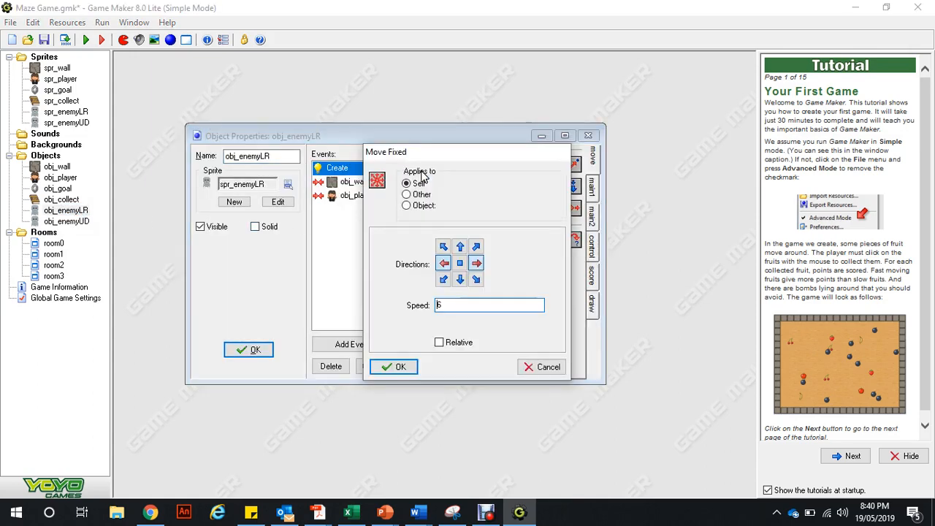
left_click(399, 374)
left_click(251, 350)
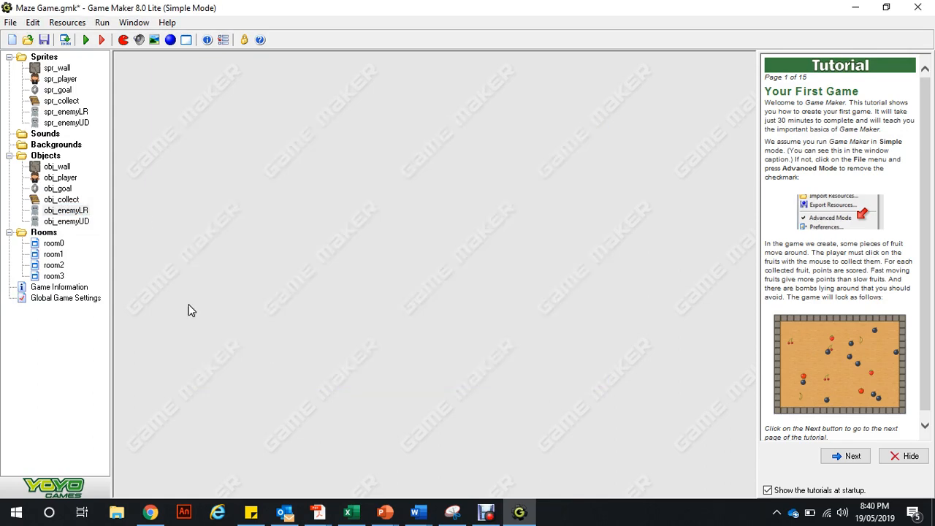
double_click(64, 221)
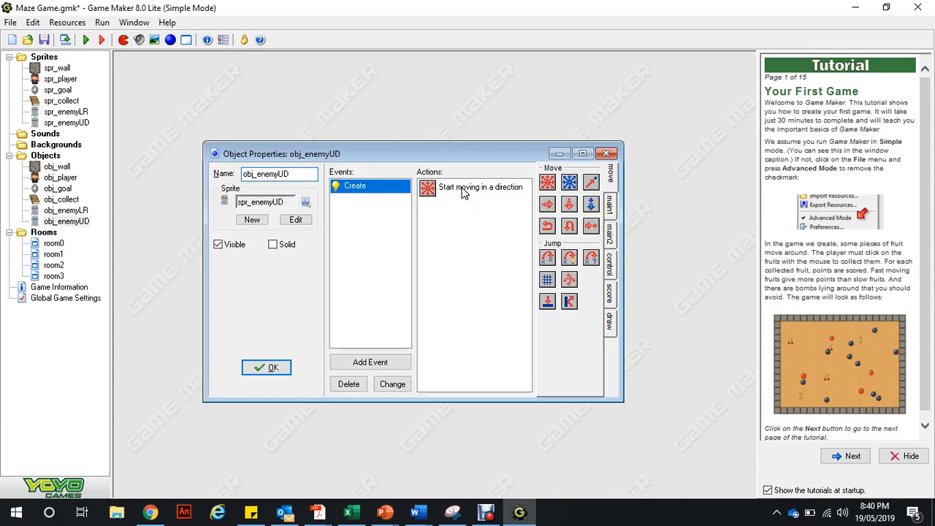
double_click(462, 190)
double_click(468, 304)
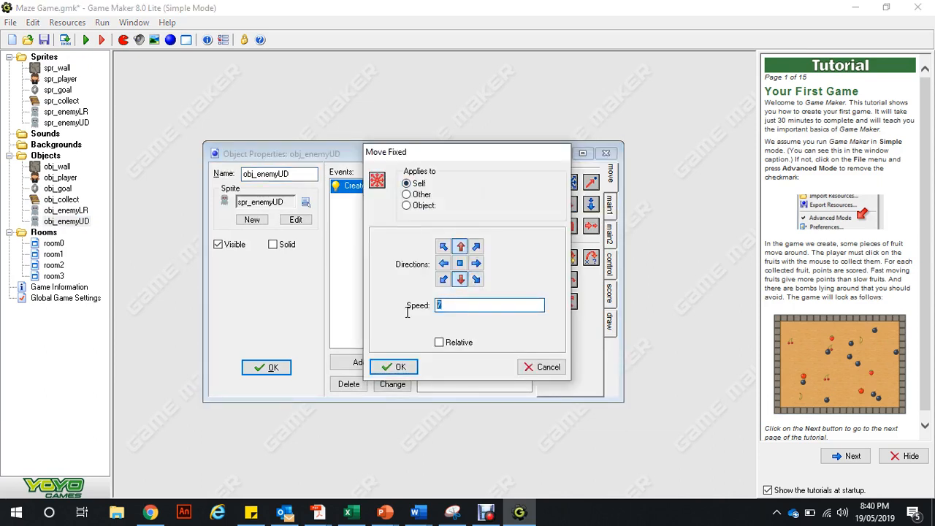
type("6")
key("Return")
- Add a collision event with obj_wall to obj_enemyUD that bounces not precisely against solid objects
left_click(371, 363)
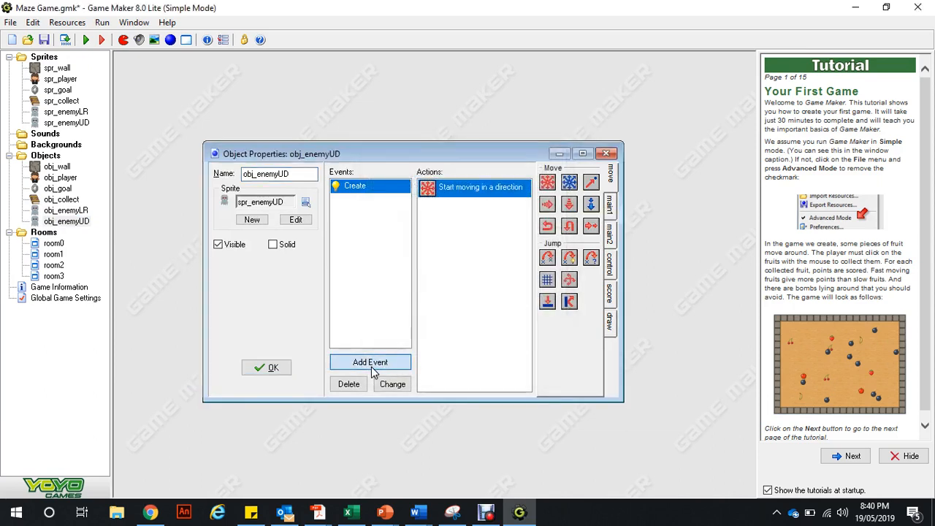
left_click(424, 292)
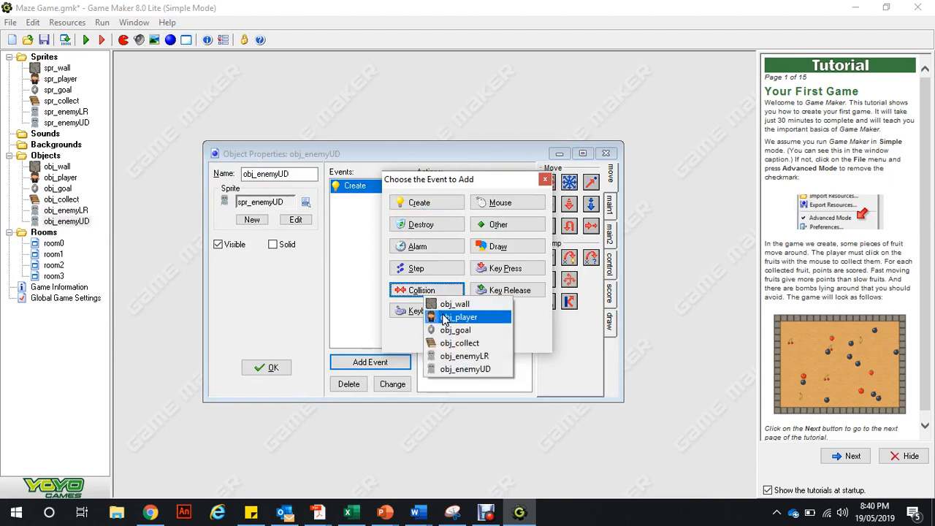
left_click(451, 304)
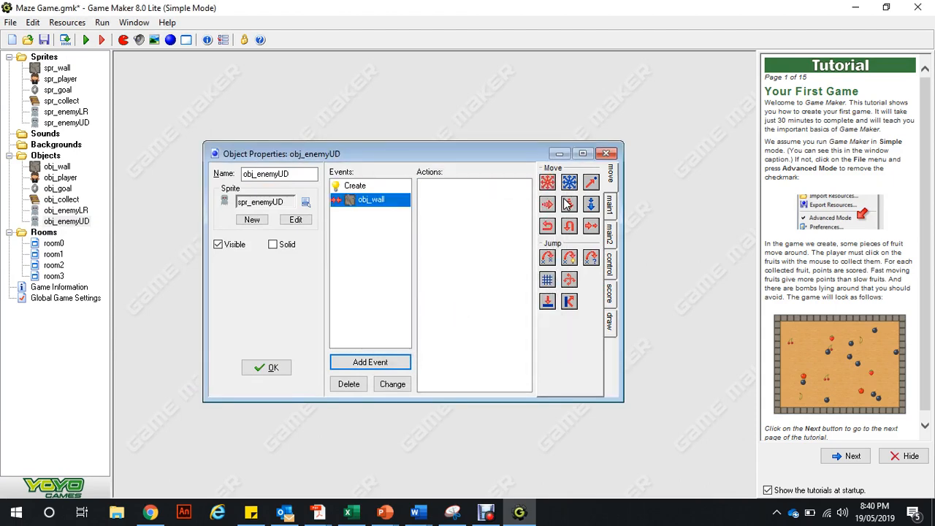
left_click_drag(569, 304, 487, 265)
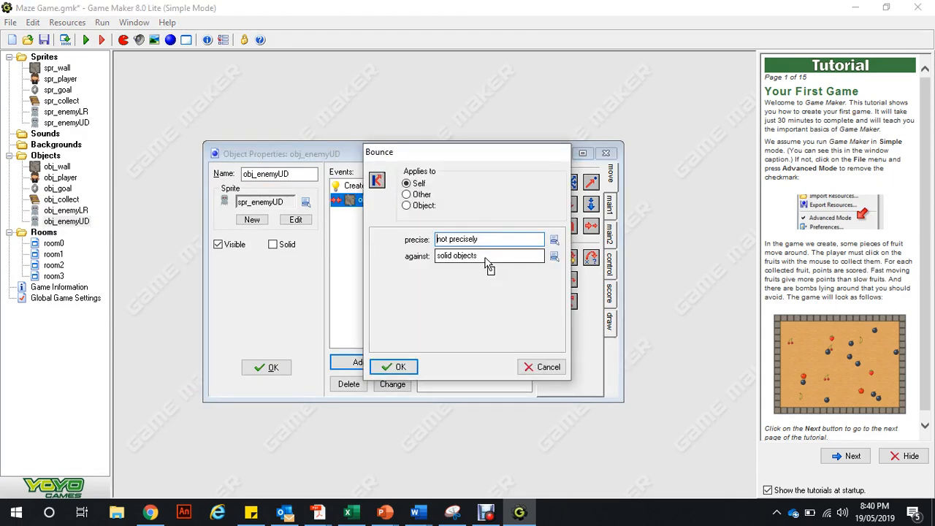
key("Return")
- Add a collision event with obj_player to obj_enemyUD that shows the highscore table and restarts the game, and save the object
left_click(395, 360)
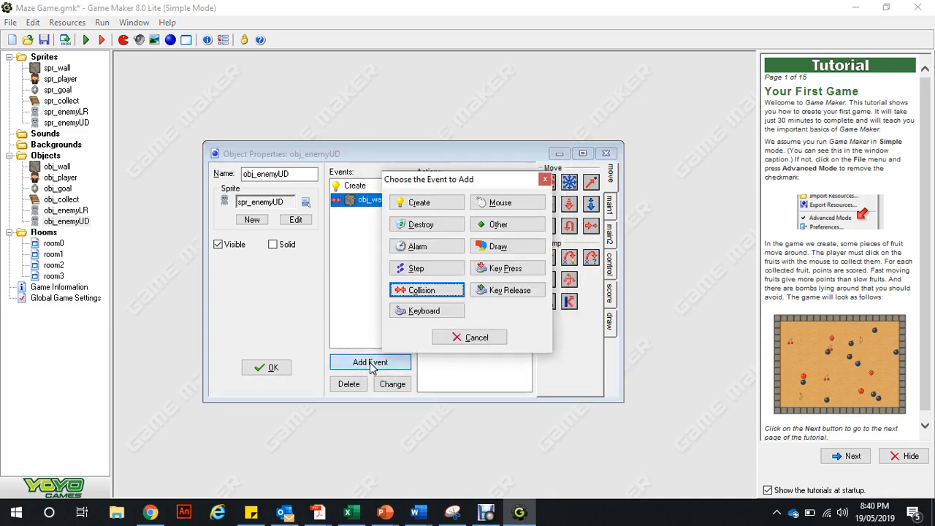
left_click(430, 291)
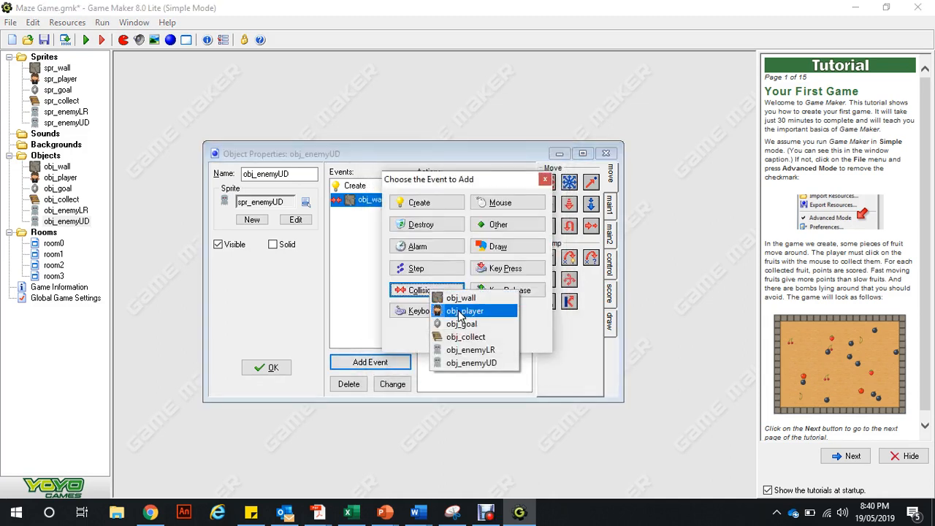
left_click(459, 311)
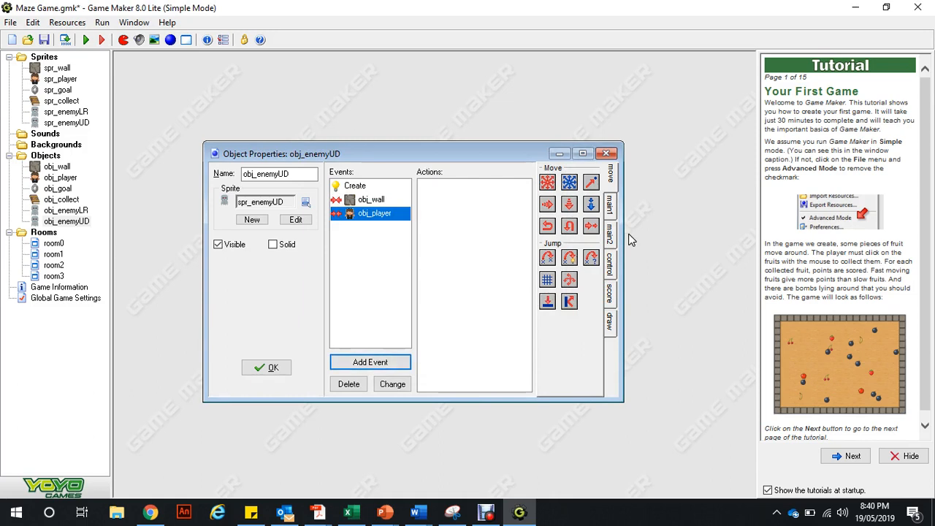
left_click(611, 288)
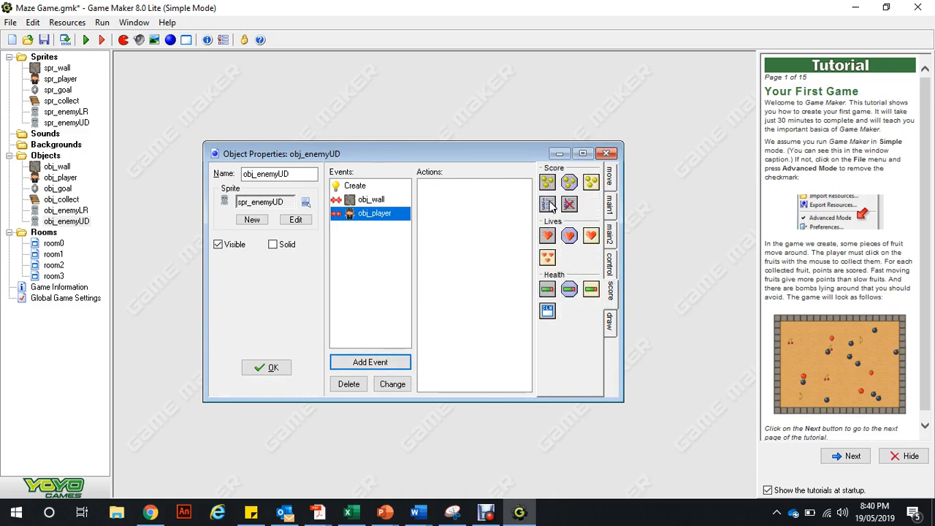
left_click_drag(551, 206, 482, 211)
key("Return")
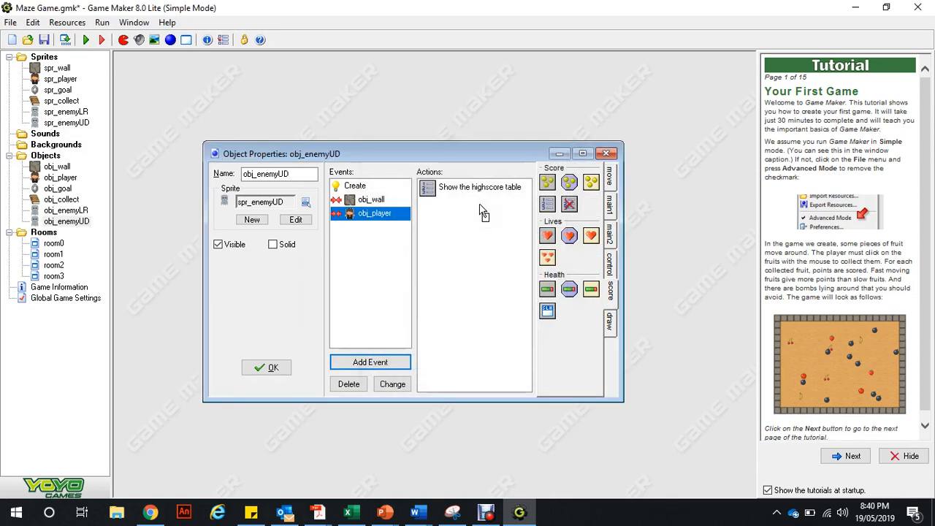
left_click(612, 205)
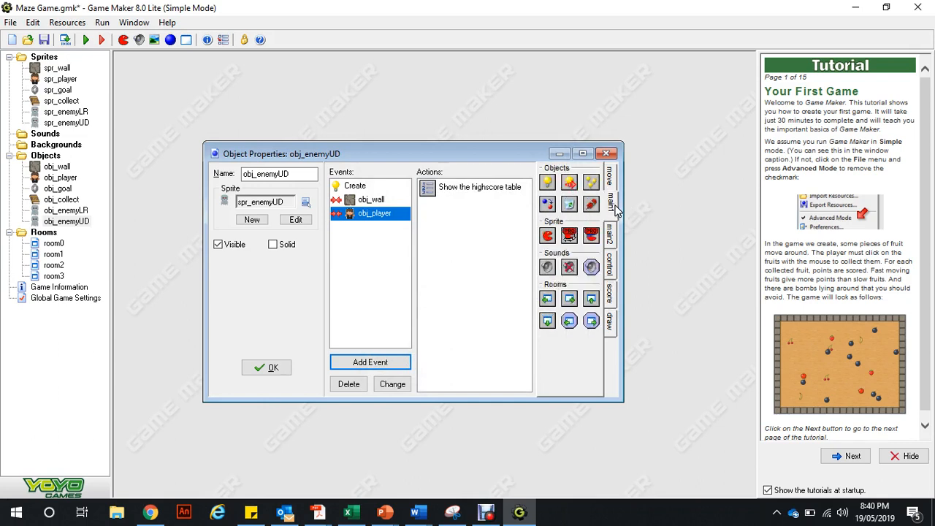
left_click(611, 233)
left_click_drag(548, 245, 454, 251)
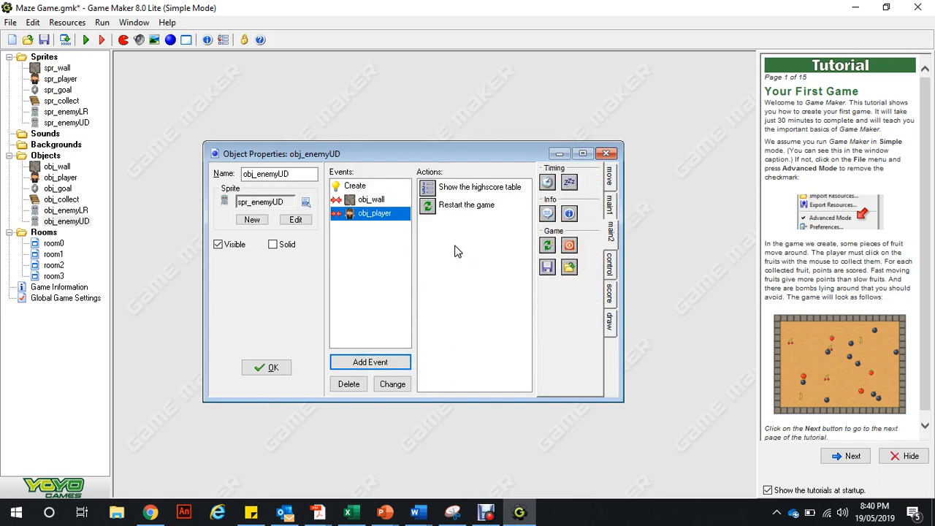
left_click(274, 368)
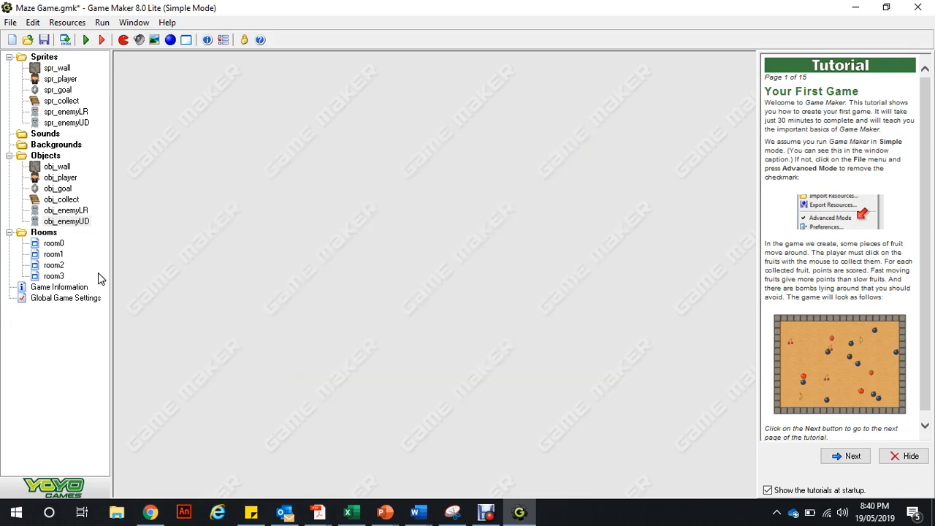
- Place four obj_enemyUD ghosts in different columns of room3, two on each side of the book column, and save the room
double_click(56, 277)
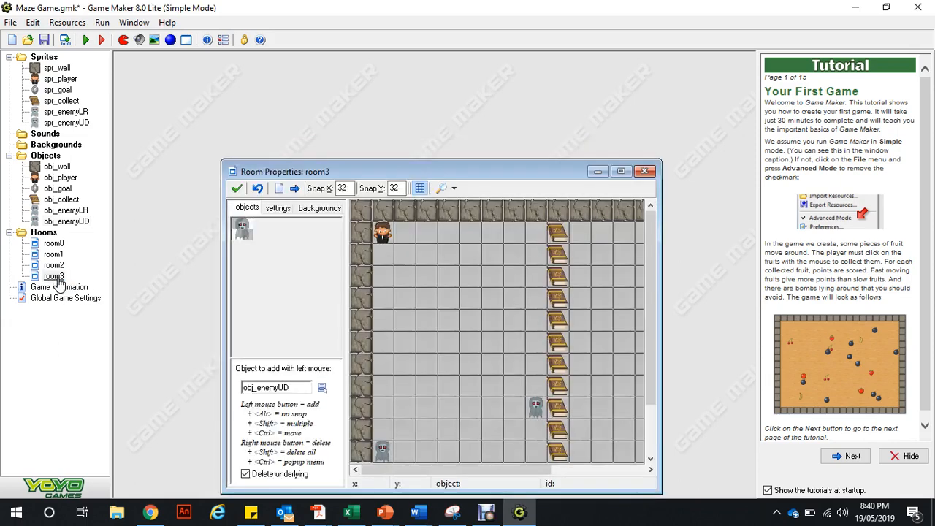
left_click(620, 172)
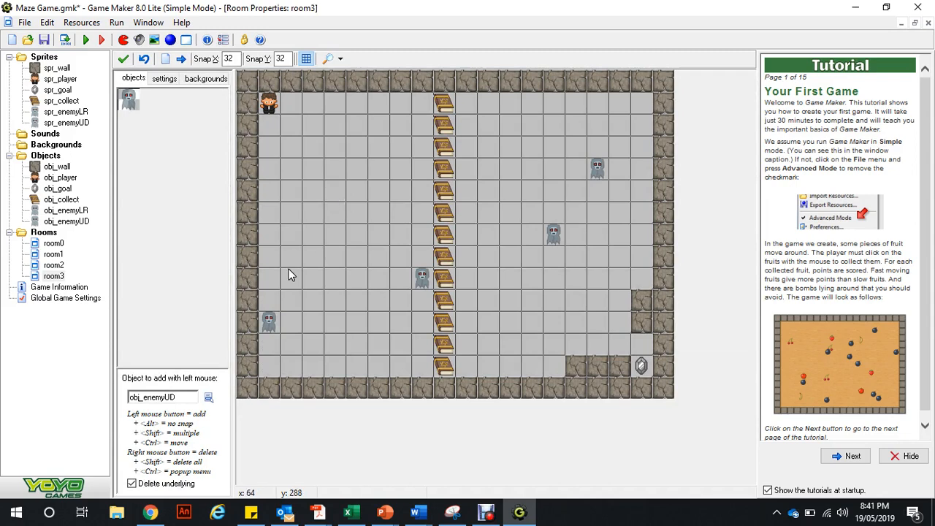
left_click(316, 218)
left_click(395, 306)
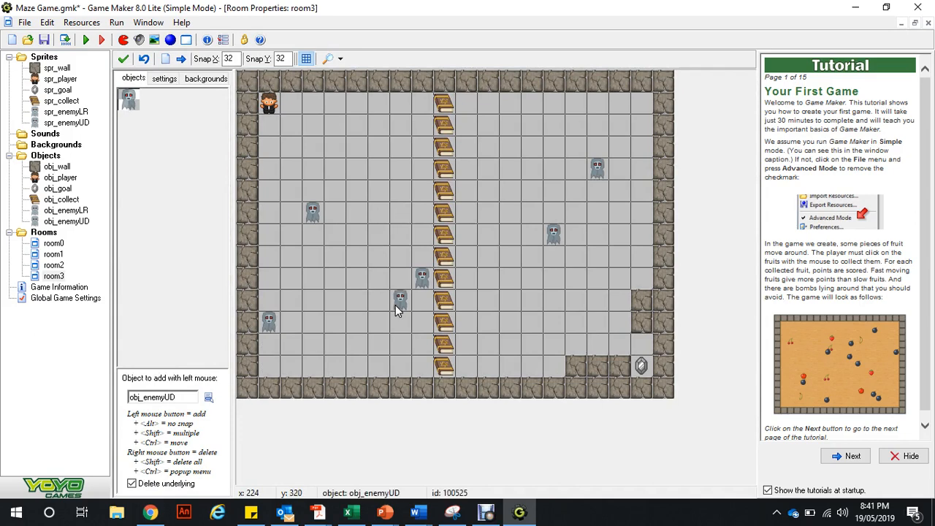
left_click(511, 196)
left_click(581, 296)
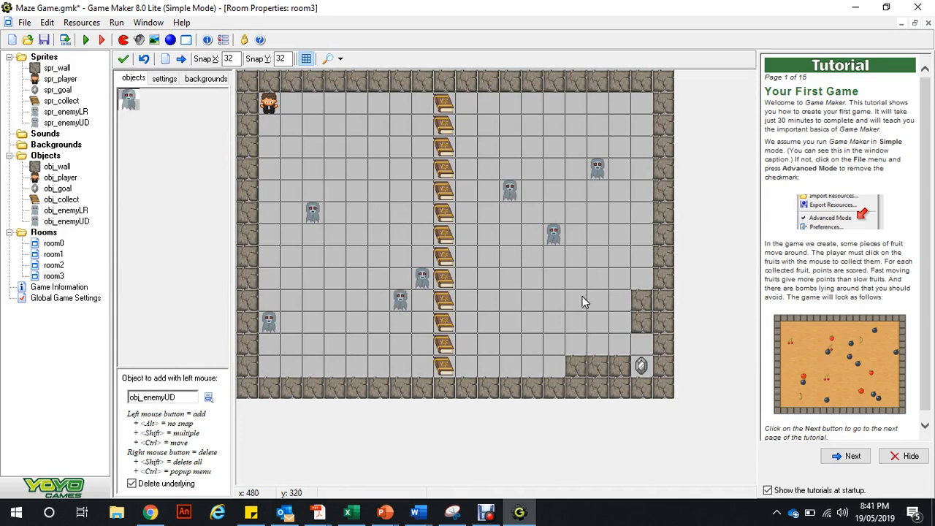
left_click(128, 62)
- Run the game to test the new ghosts, skipping through the earlier rooms to room3
left_click(86, 40)
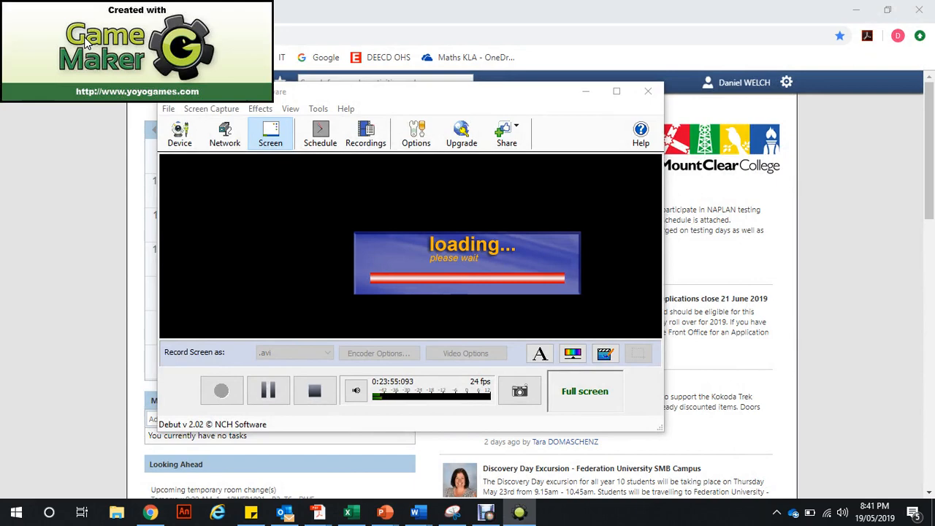
key("Down")
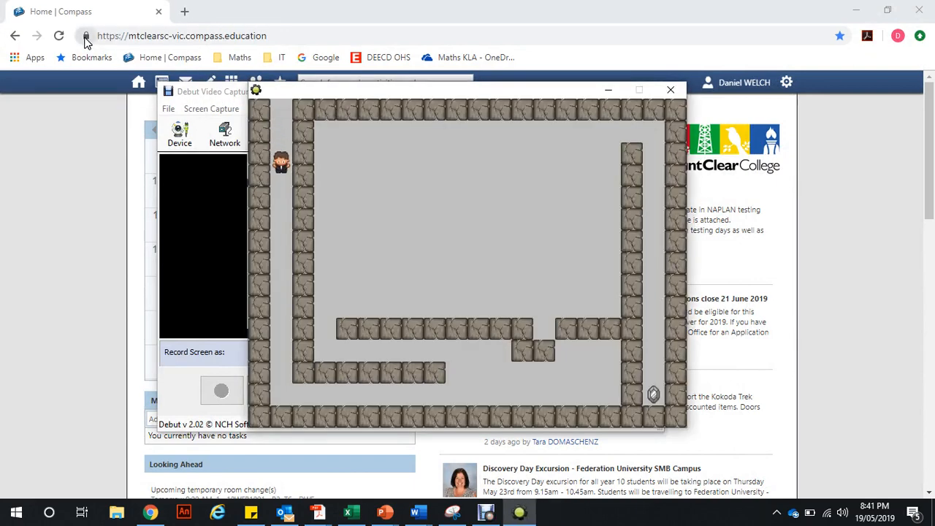
key("n")
key("n")
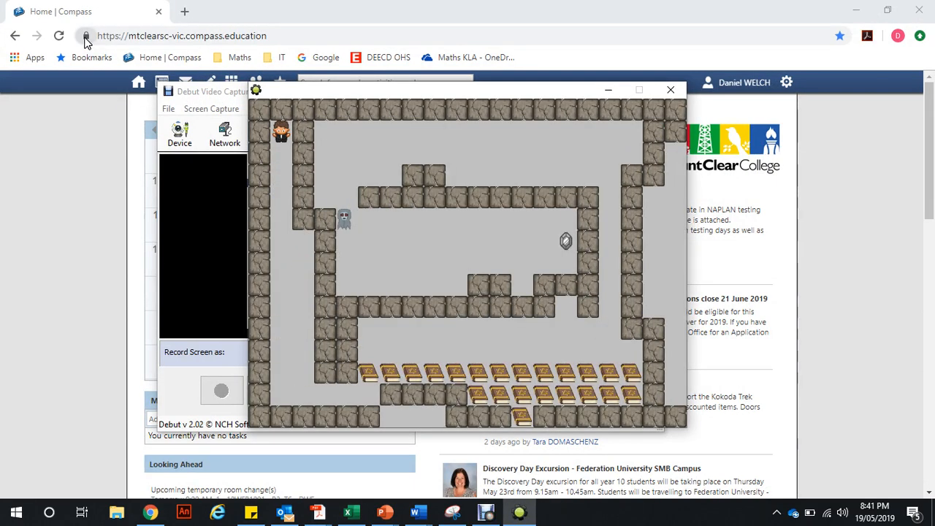
key("n")
- Playtest room3 by walking the player to the book column and collecting the books down its length while avoiding the ghosts
key("Right")
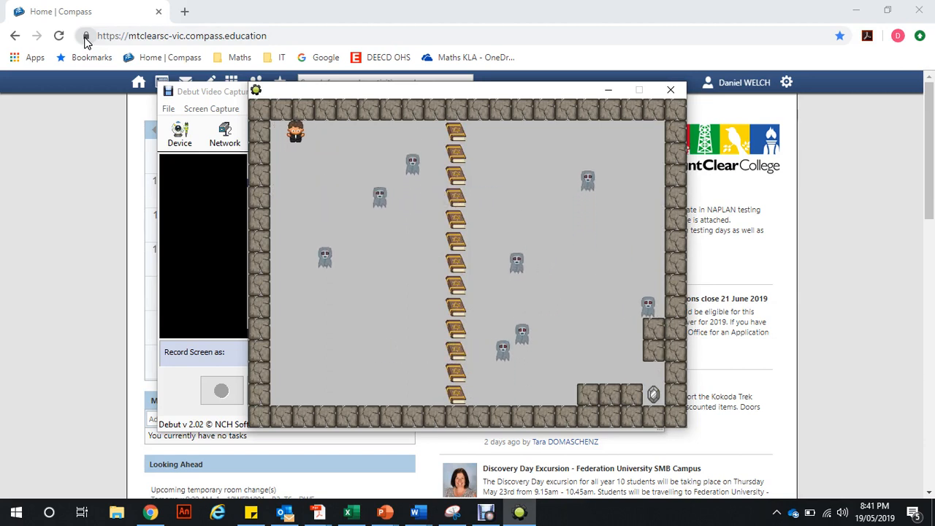
key("Down")
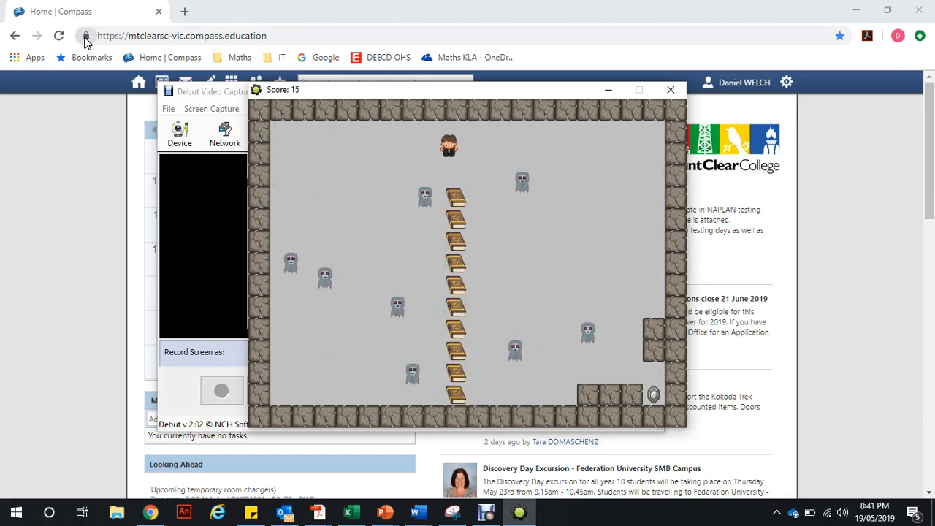
key("Down")
key("Down")
key("Down")
key("Down")
key("Down")
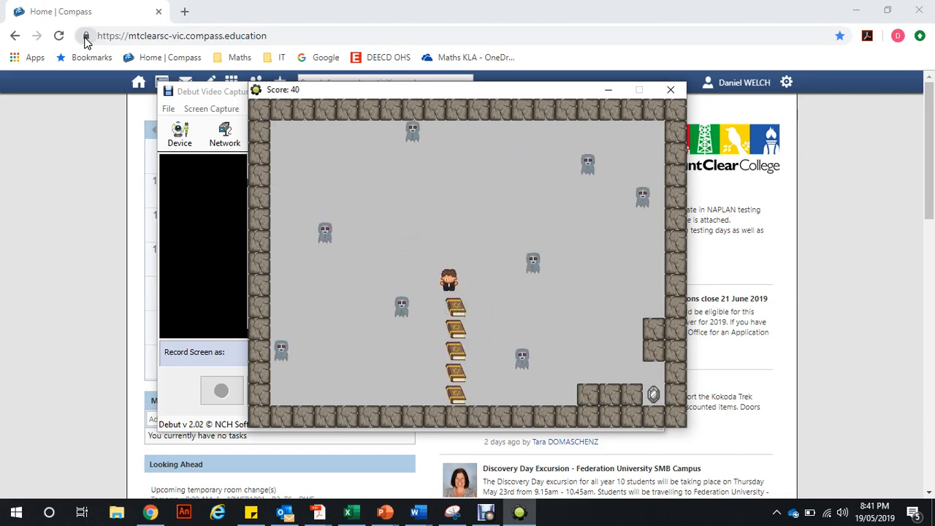
key("Down")
key("Down")
key("Down")
key("Down")
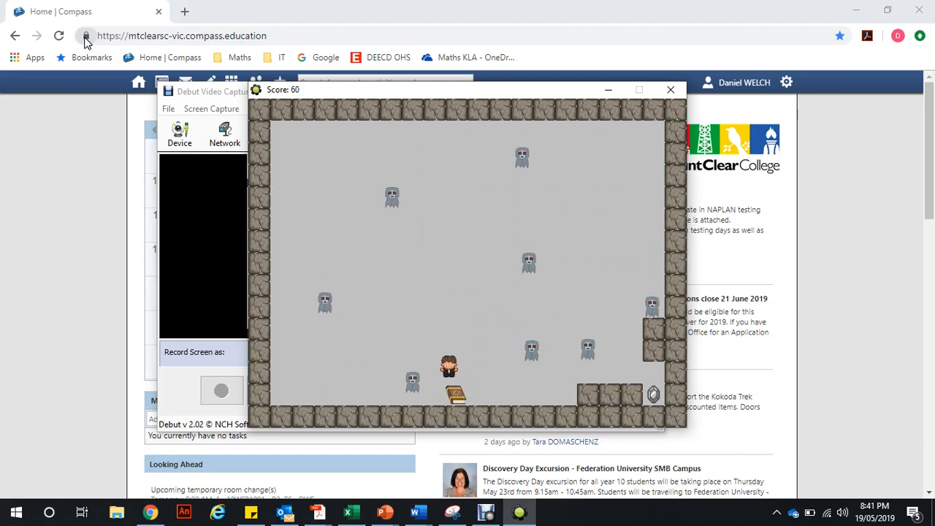
- Guide the player past the ghosts to the walled-in goal in room3's lower corner and end the test run
key("Right")
key("Right")
key("Right")
key("Right")
key("Right")
key("Up")
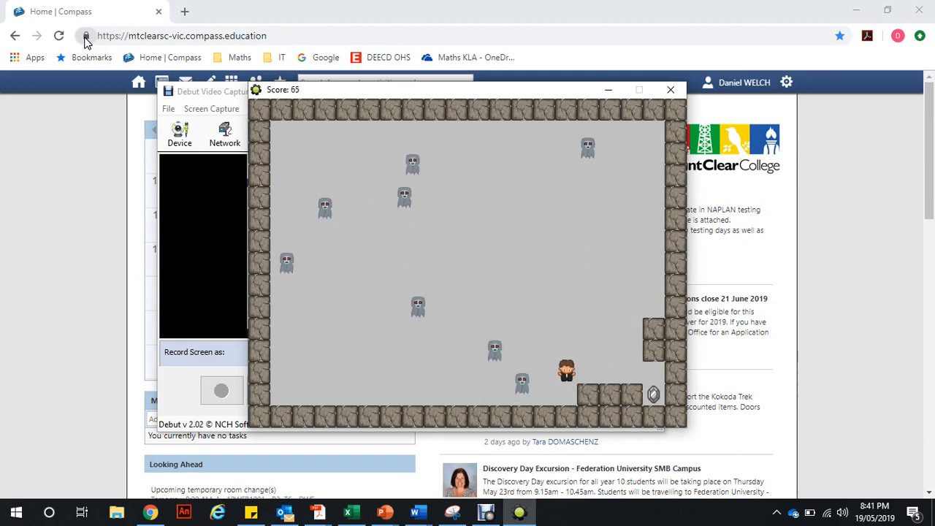
key("Right")
key("Left")
key("Right")
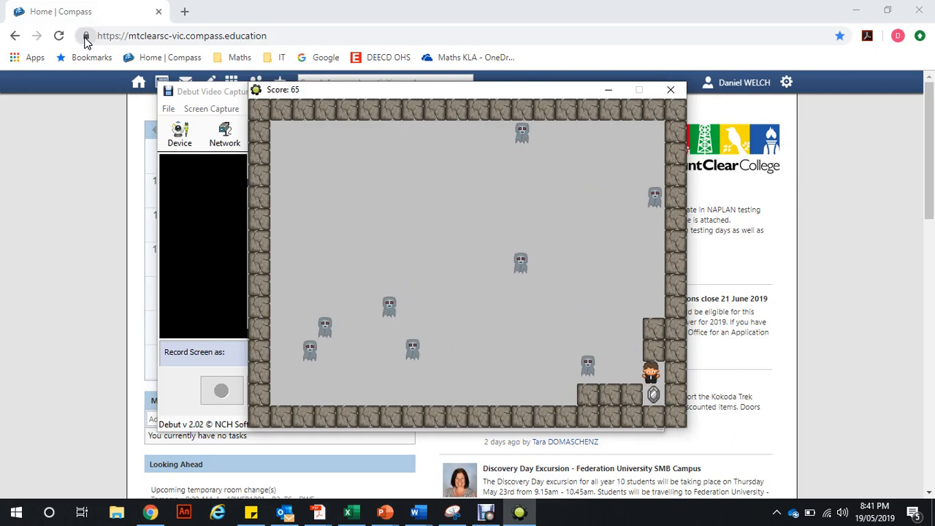
key("Return")
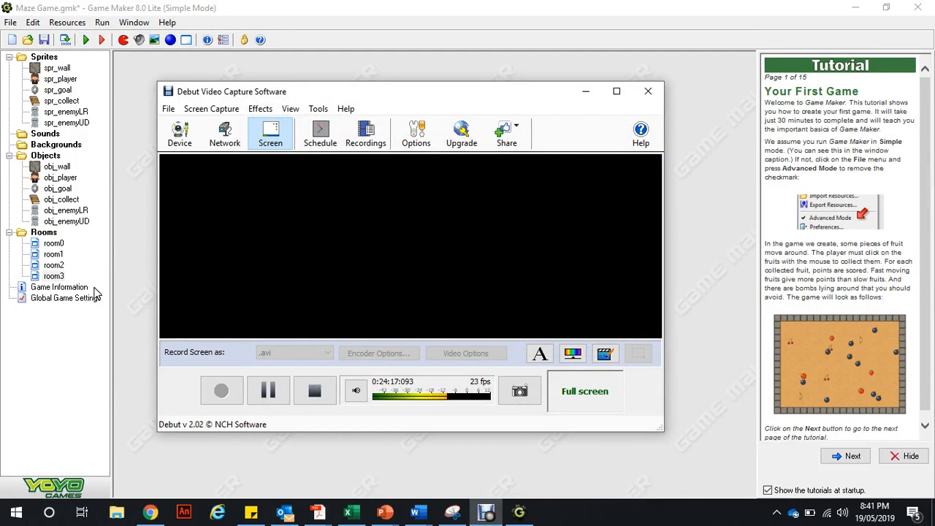
- Save the game, then save it again as Maze Game in the Game Tutorials folder, replacing the existing file
left_click(115, 278)
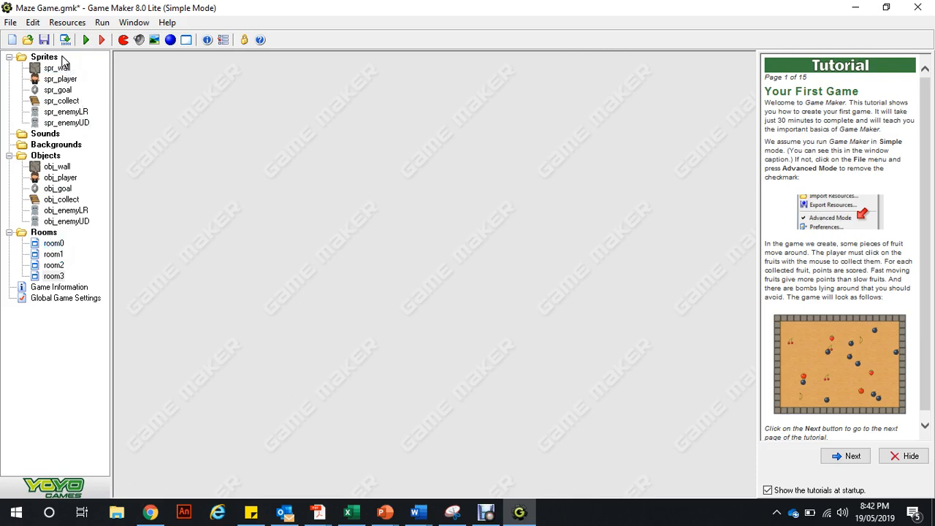
left_click(44, 39)
left_click(11, 22)
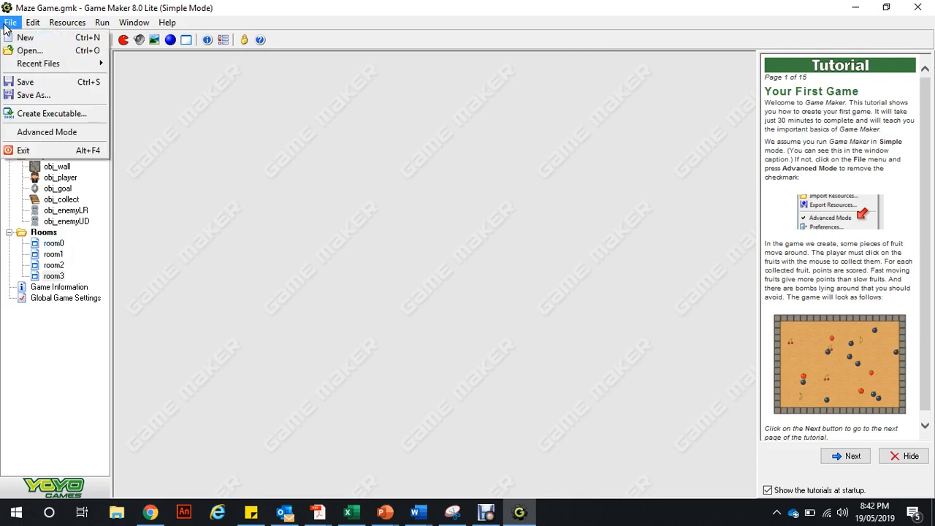
left_click(29, 94)
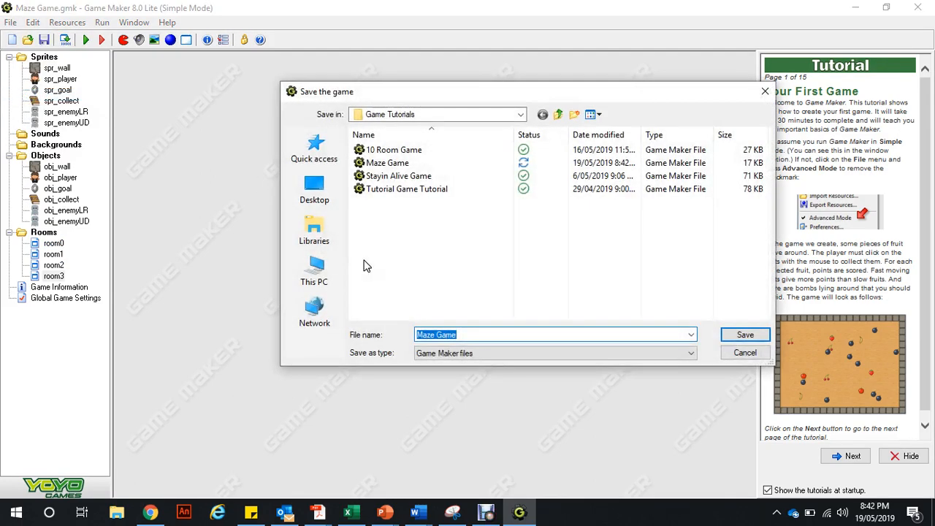
left_click(744, 338)
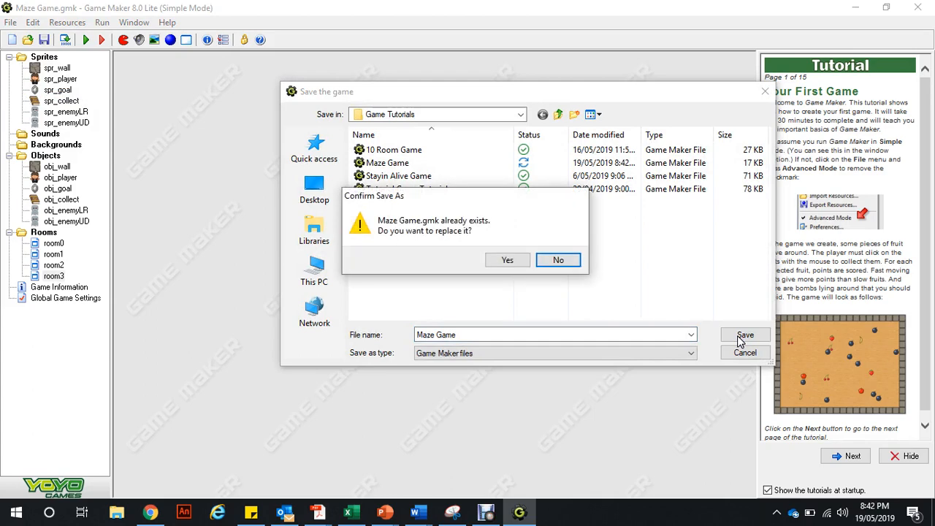
key("Left")
key("Return")
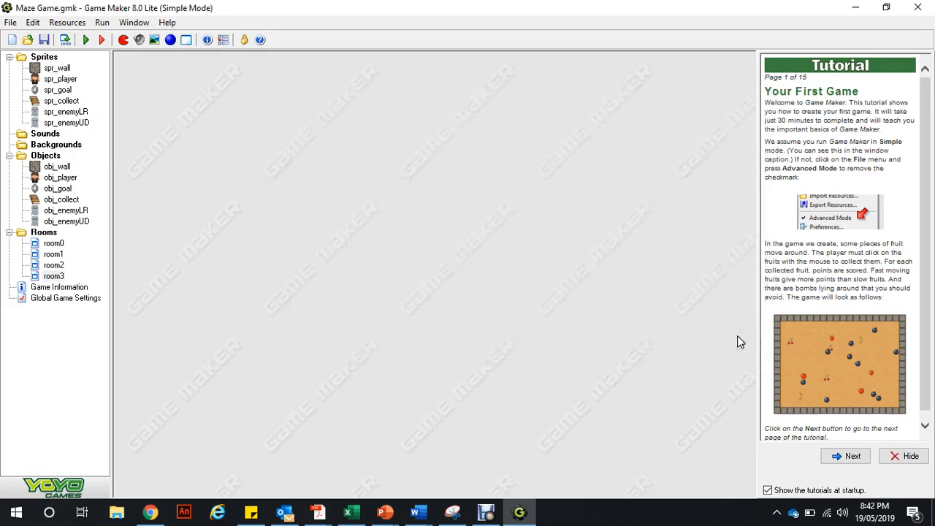
left_click(486, 512)
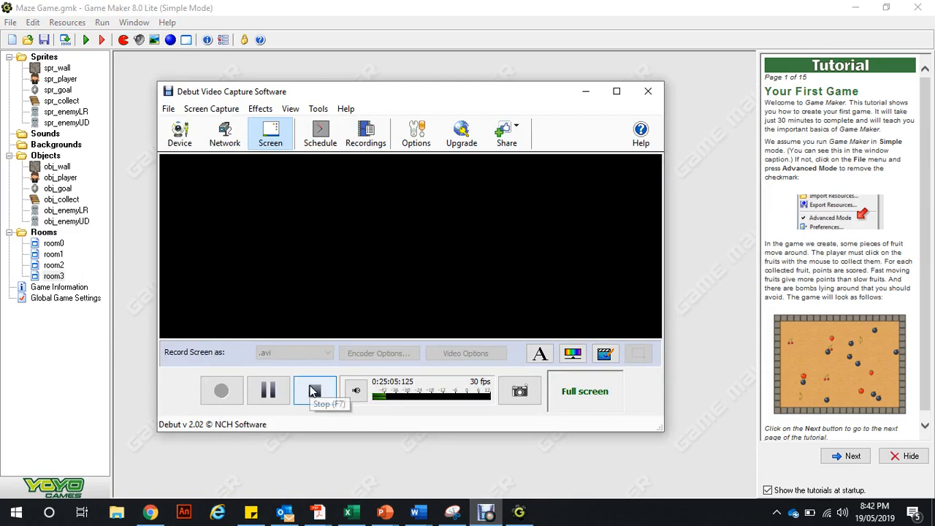